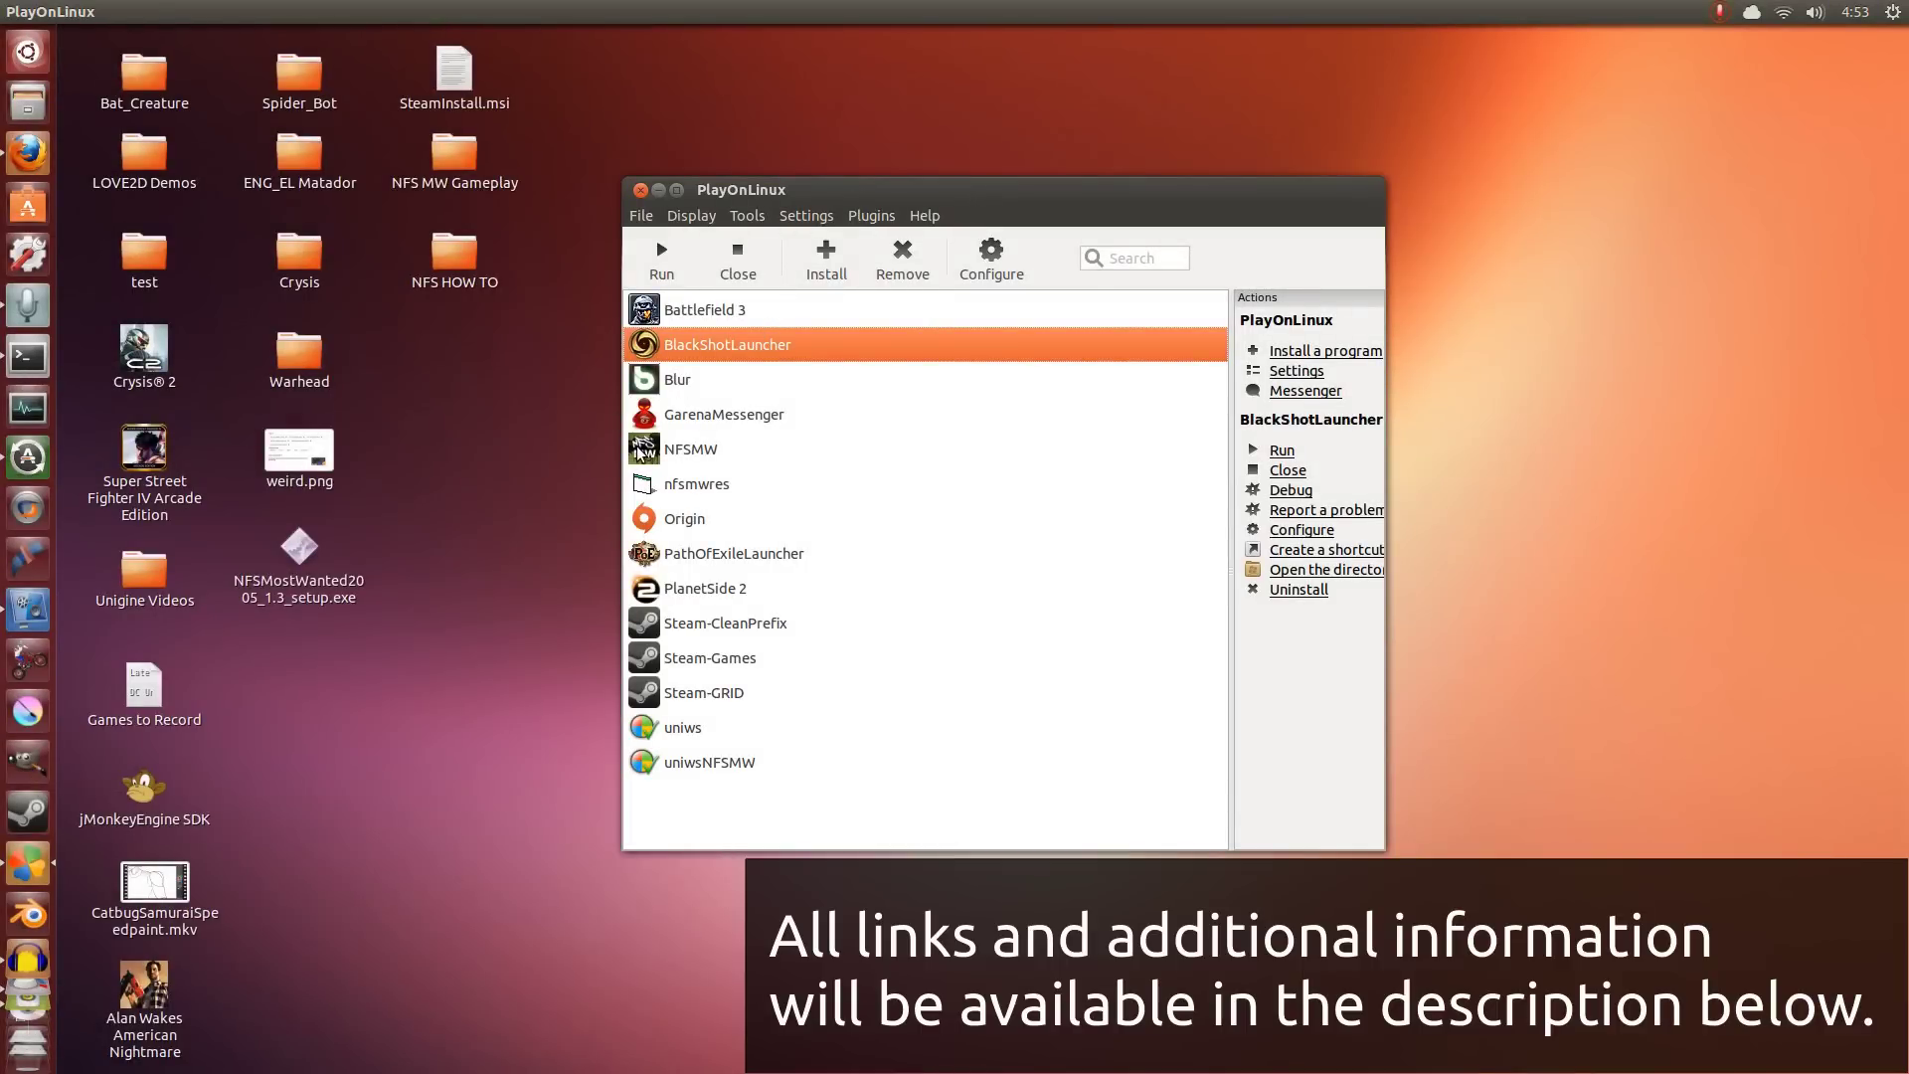
Open Help > About PlayOnLinux and highlight the installed version number 4.2.1
{"action": "left_click", "coordinate": [376, 595]}
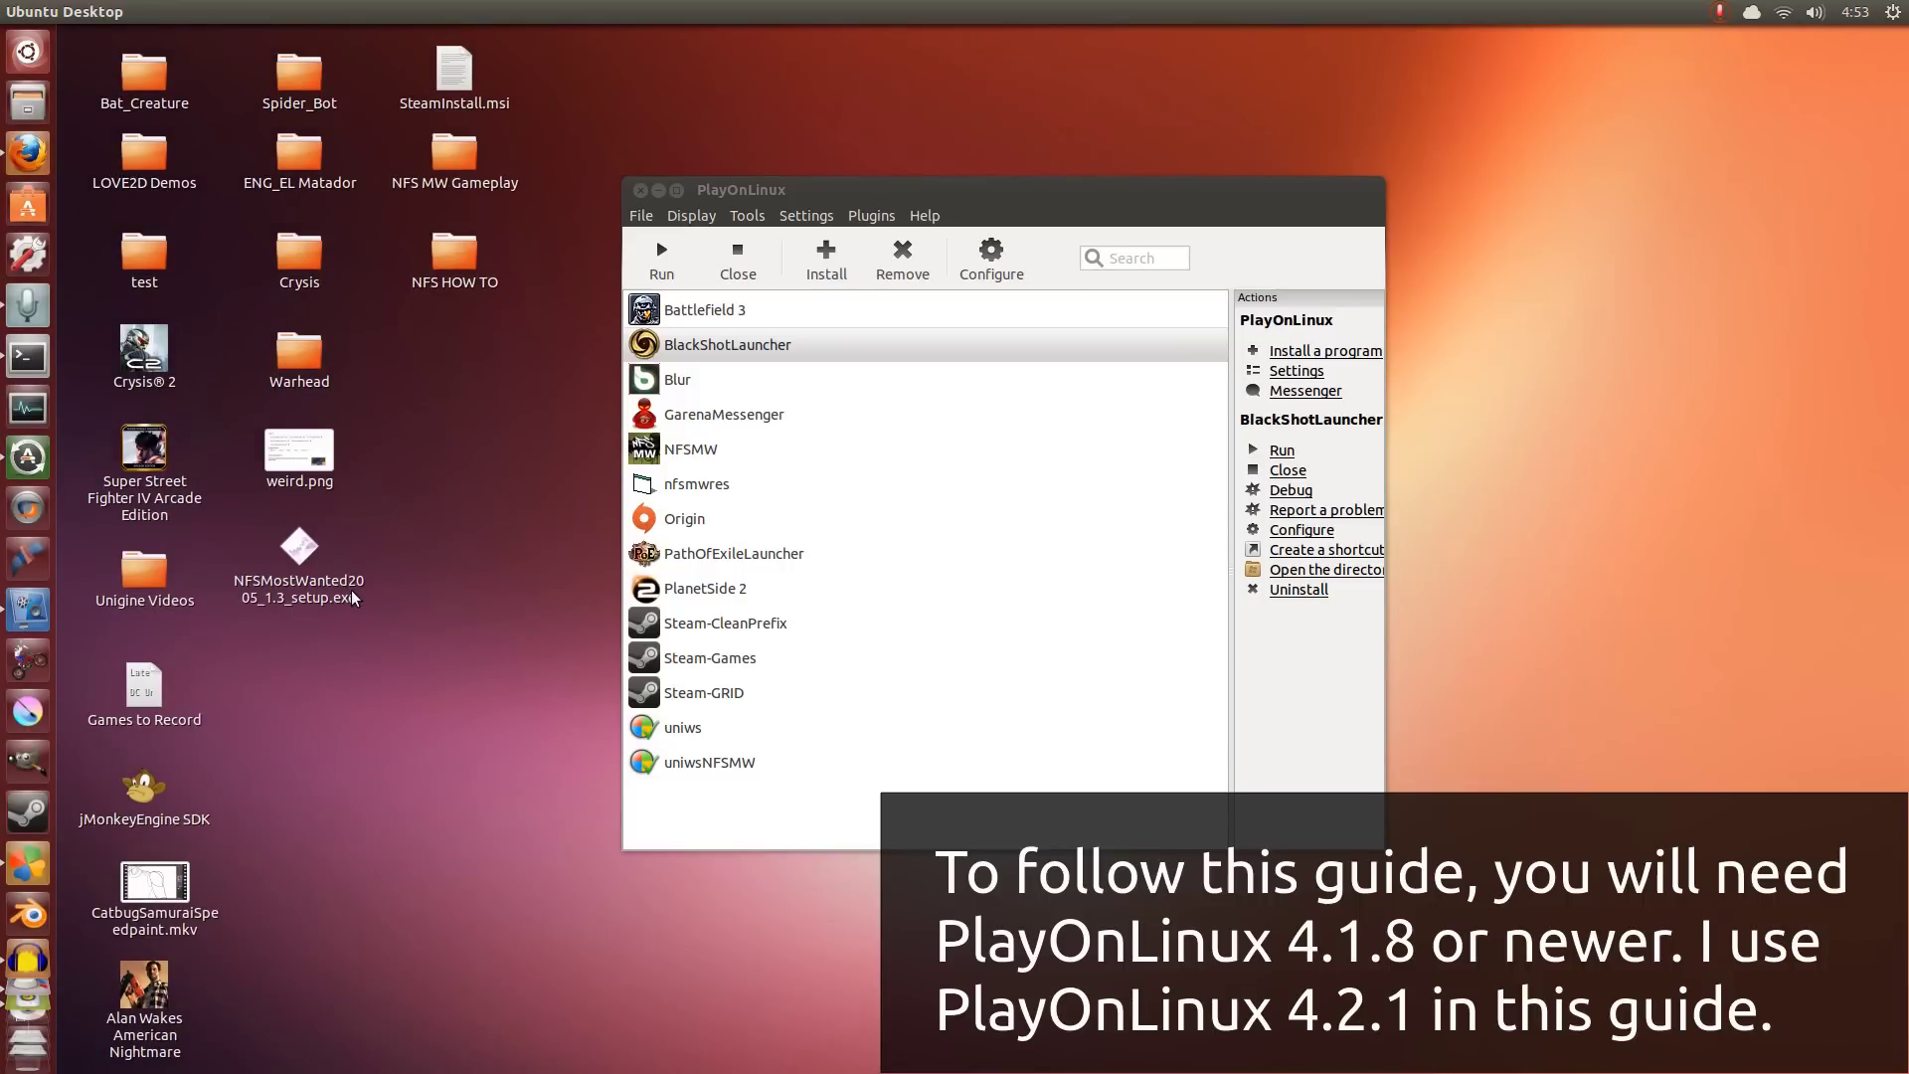
{"action": "left_click_drag", "start_coordinate": [872, 192], "coordinate": [817, 187]}
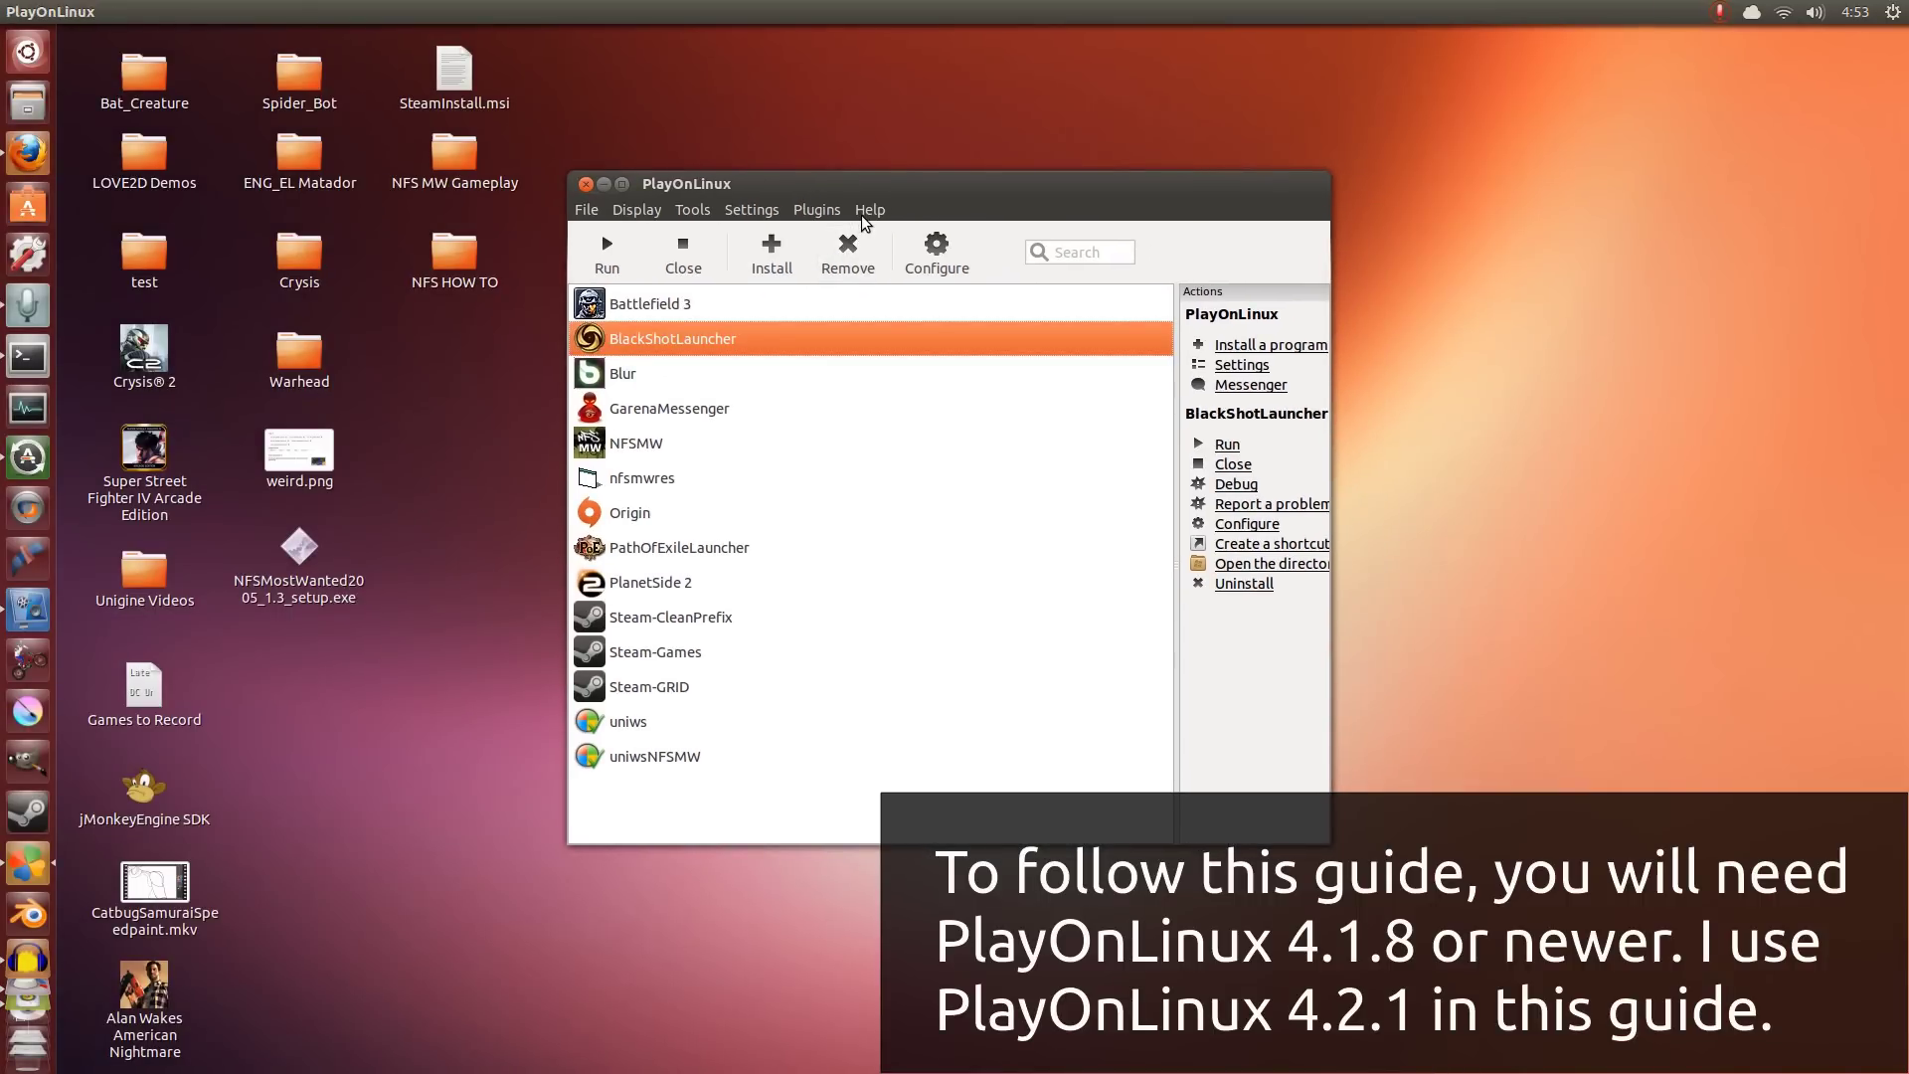
{"action": "left_click", "coordinate": [863, 212]}
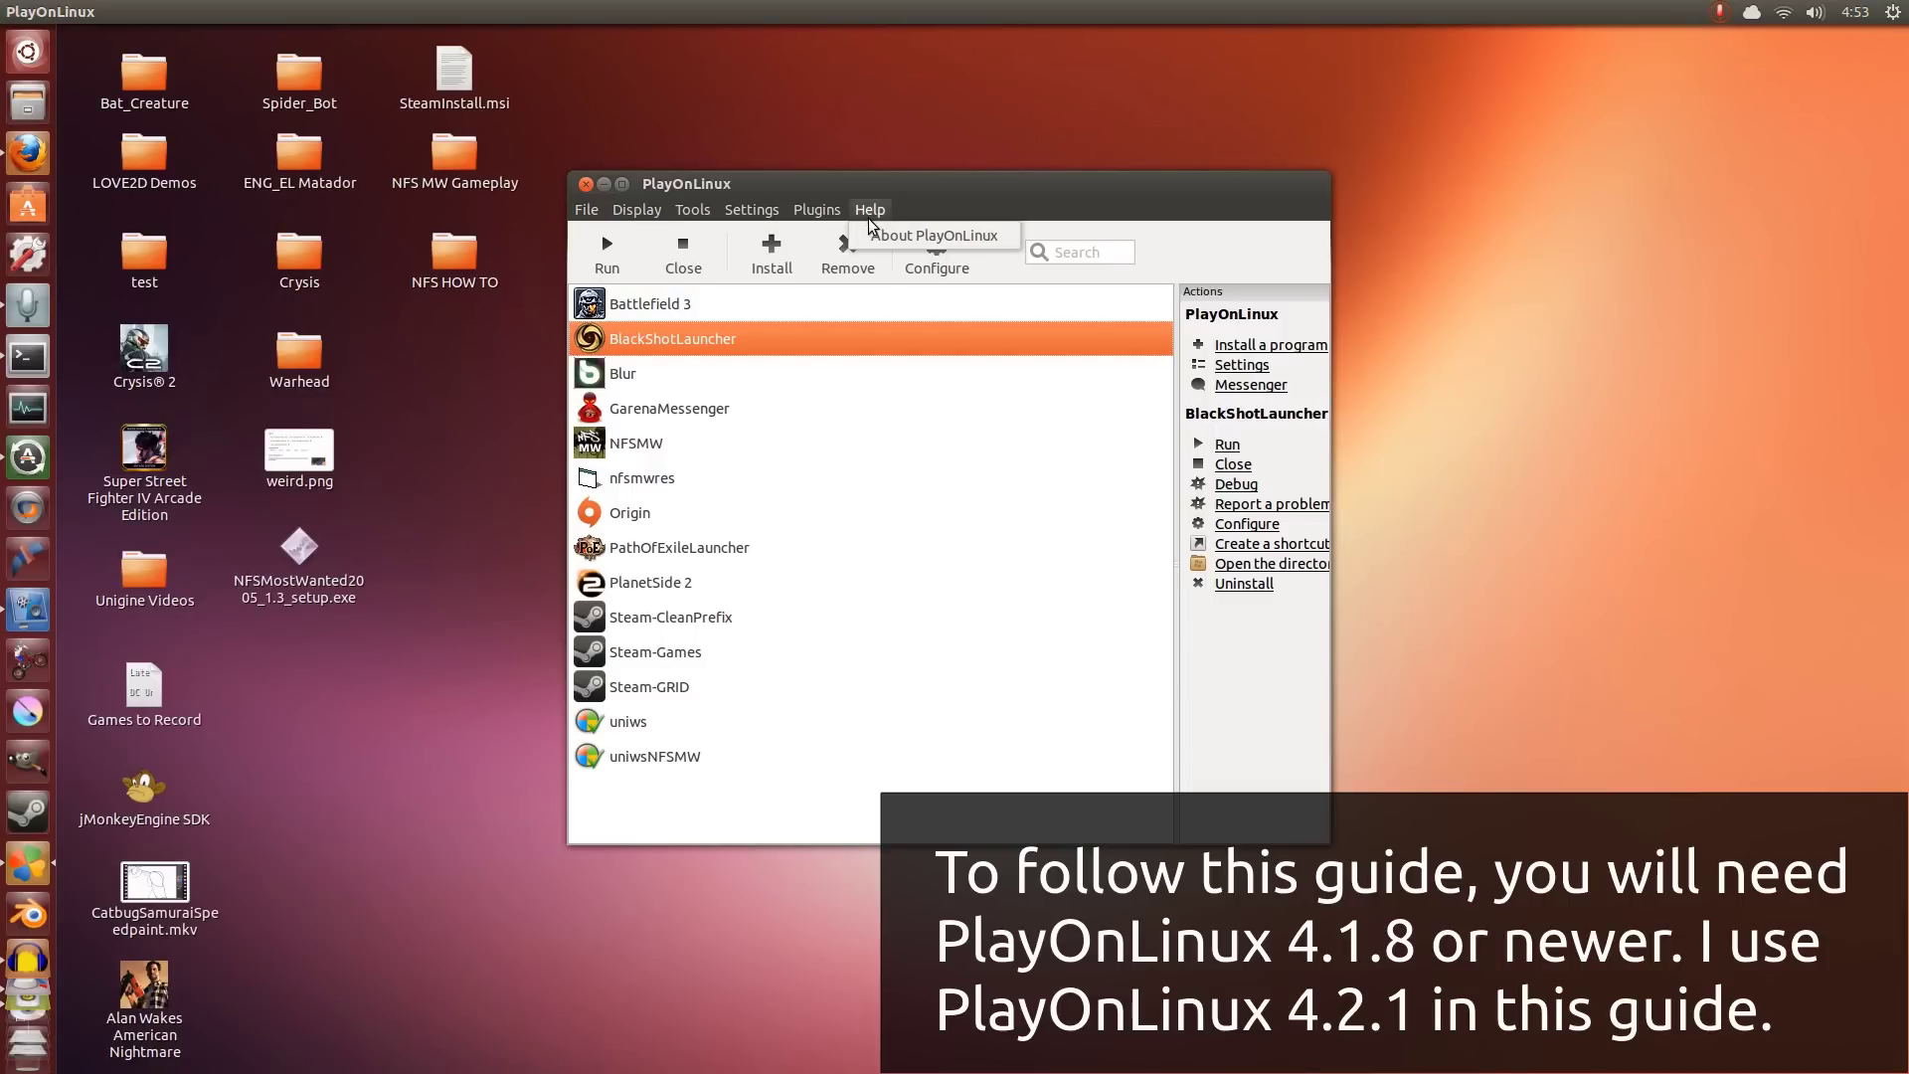
{"action": "left_click", "coordinate": [867, 232]}
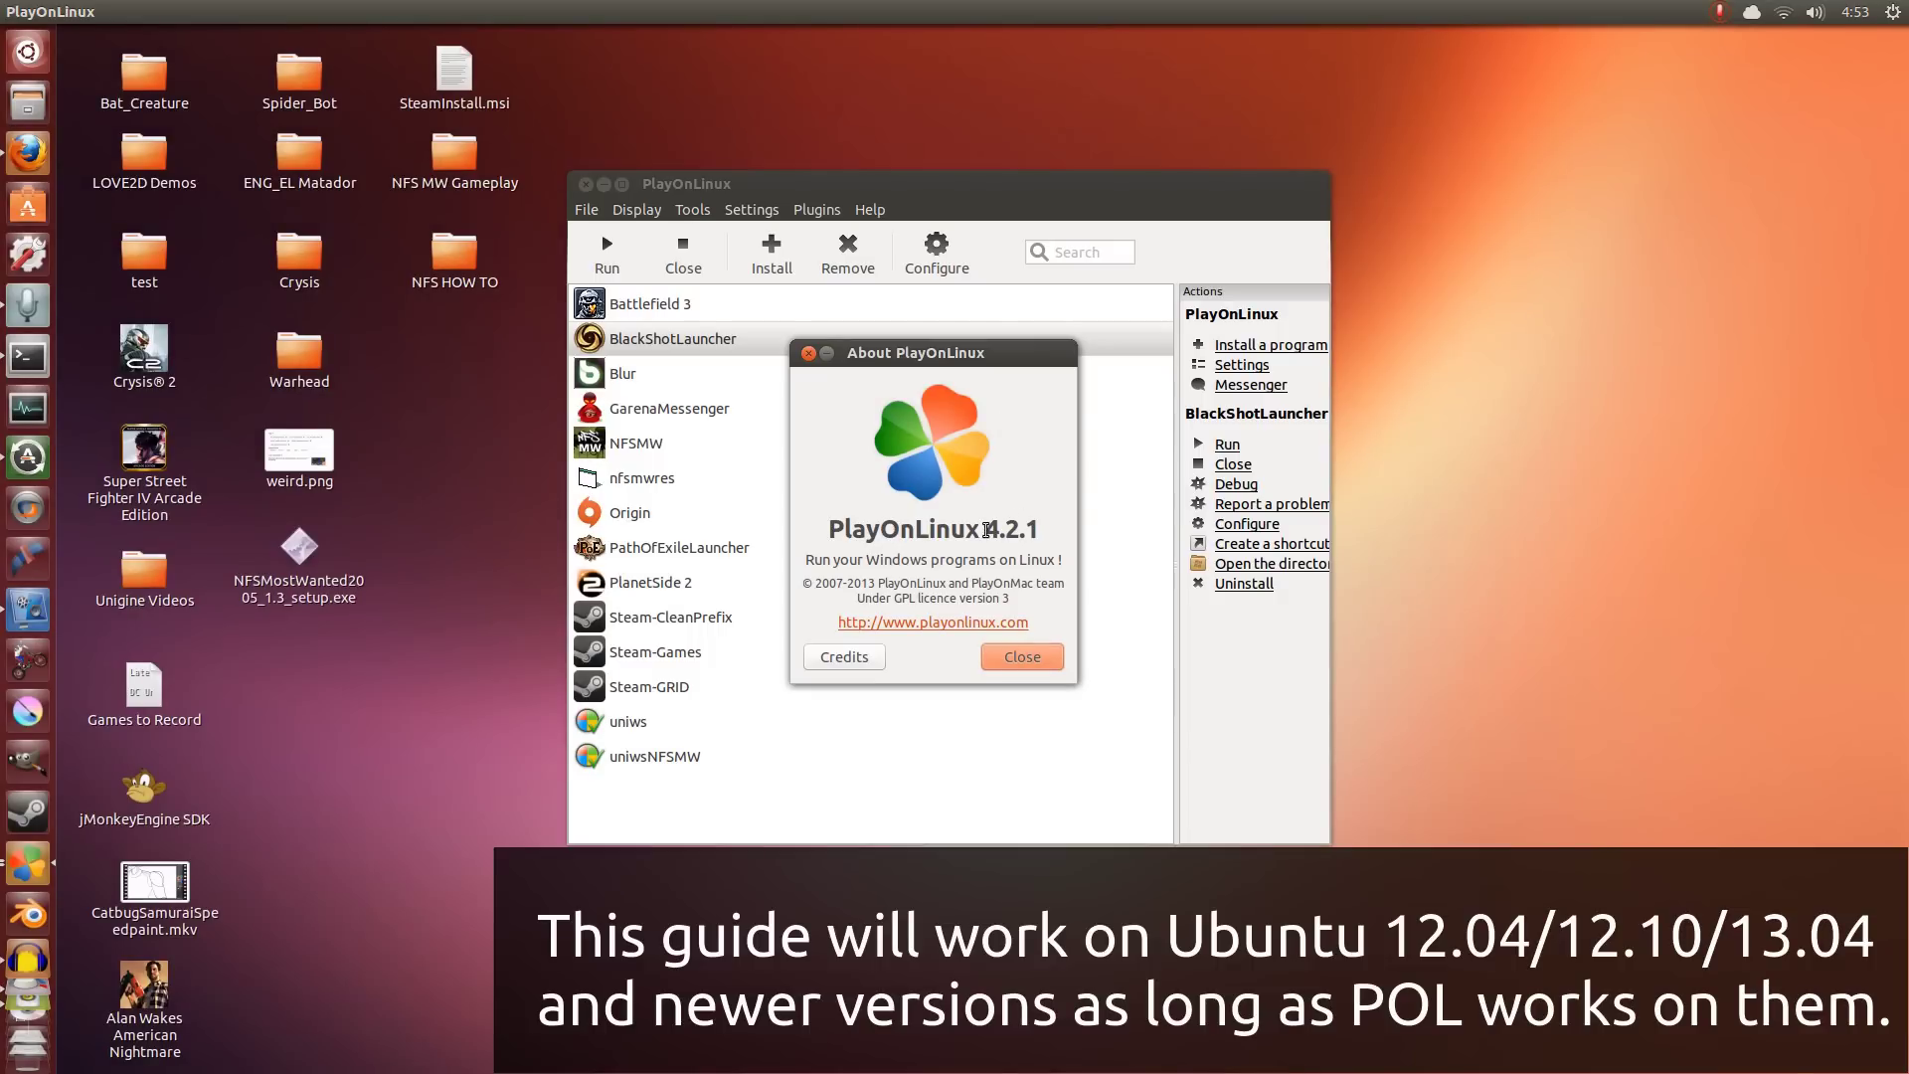
{"action": "left_click_drag", "start_coordinate": [986, 530], "coordinate": [1043, 527]}
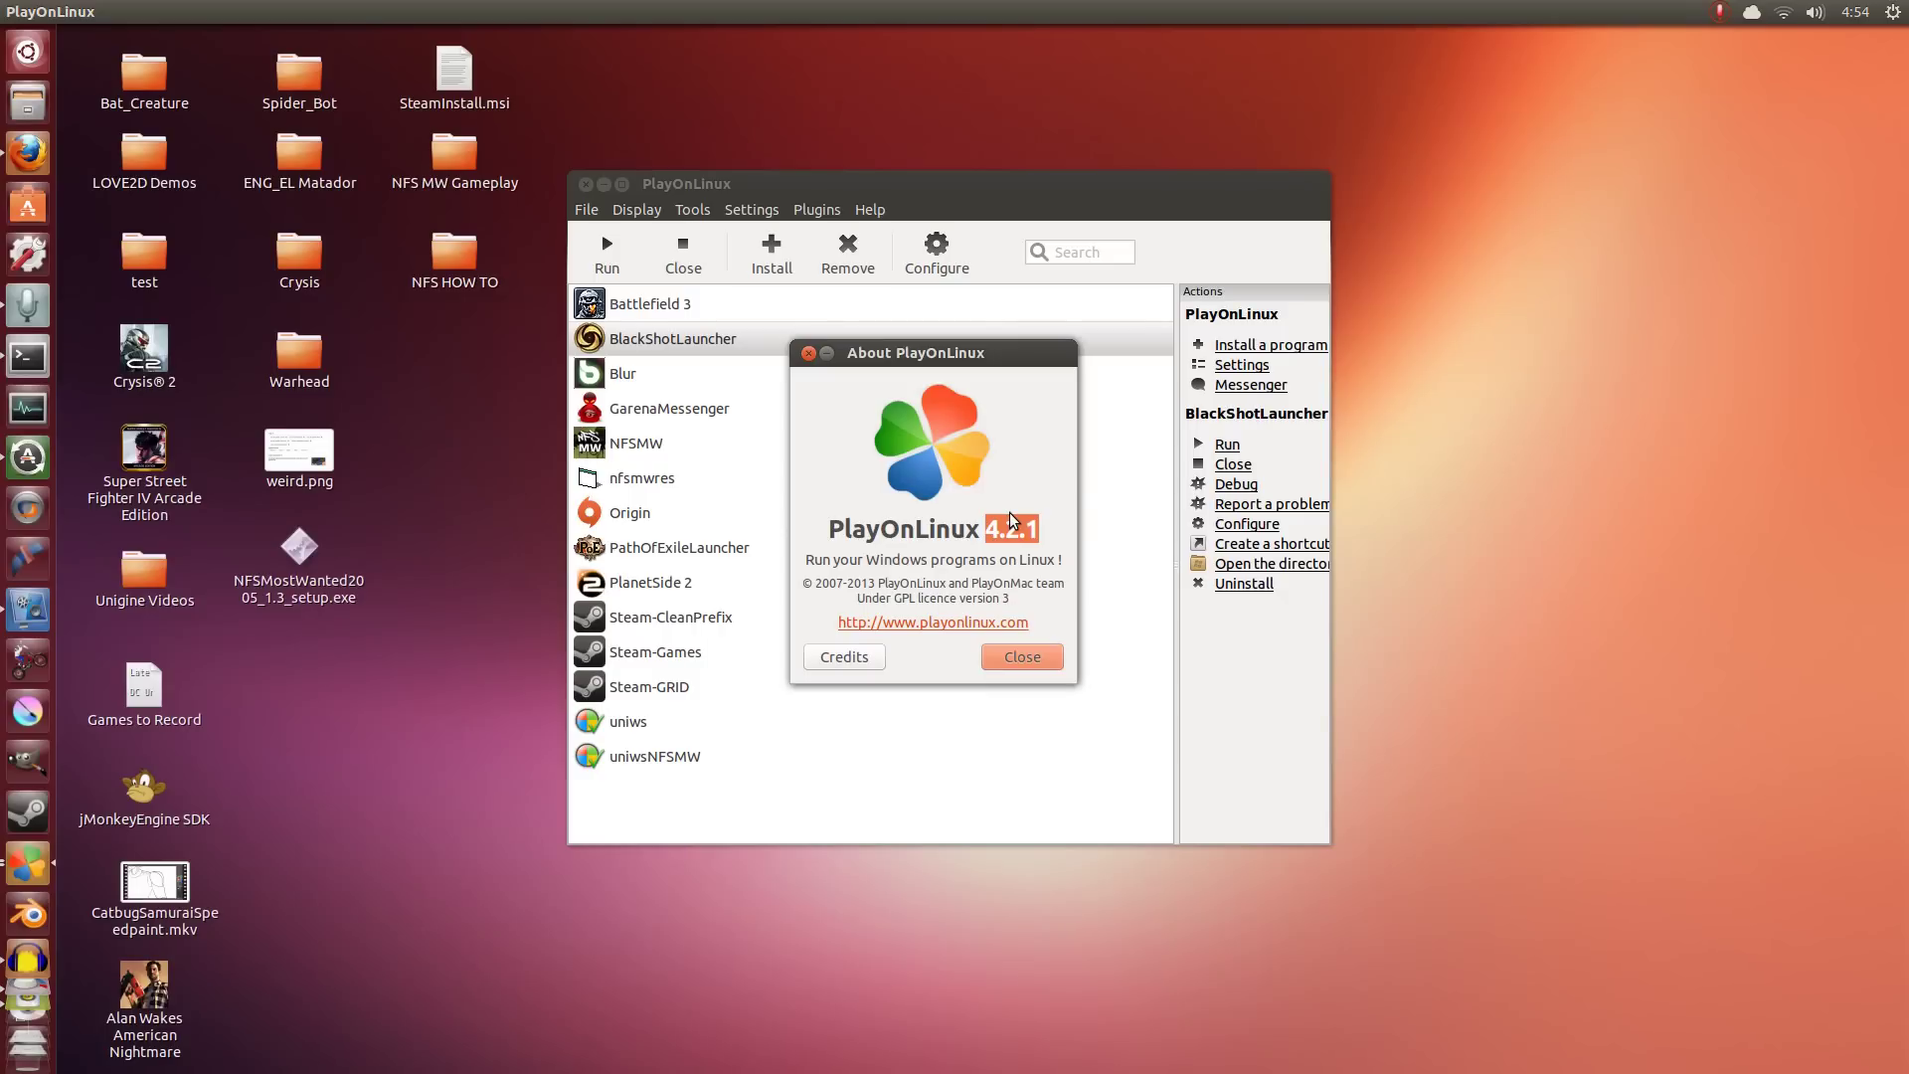
Close the About dialog, select NFSMostWanted2005_1.3_setup.exe on the desktop, and refocus PlayOnLinux
{"action": "left_click", "coordinate": [804, 353]}
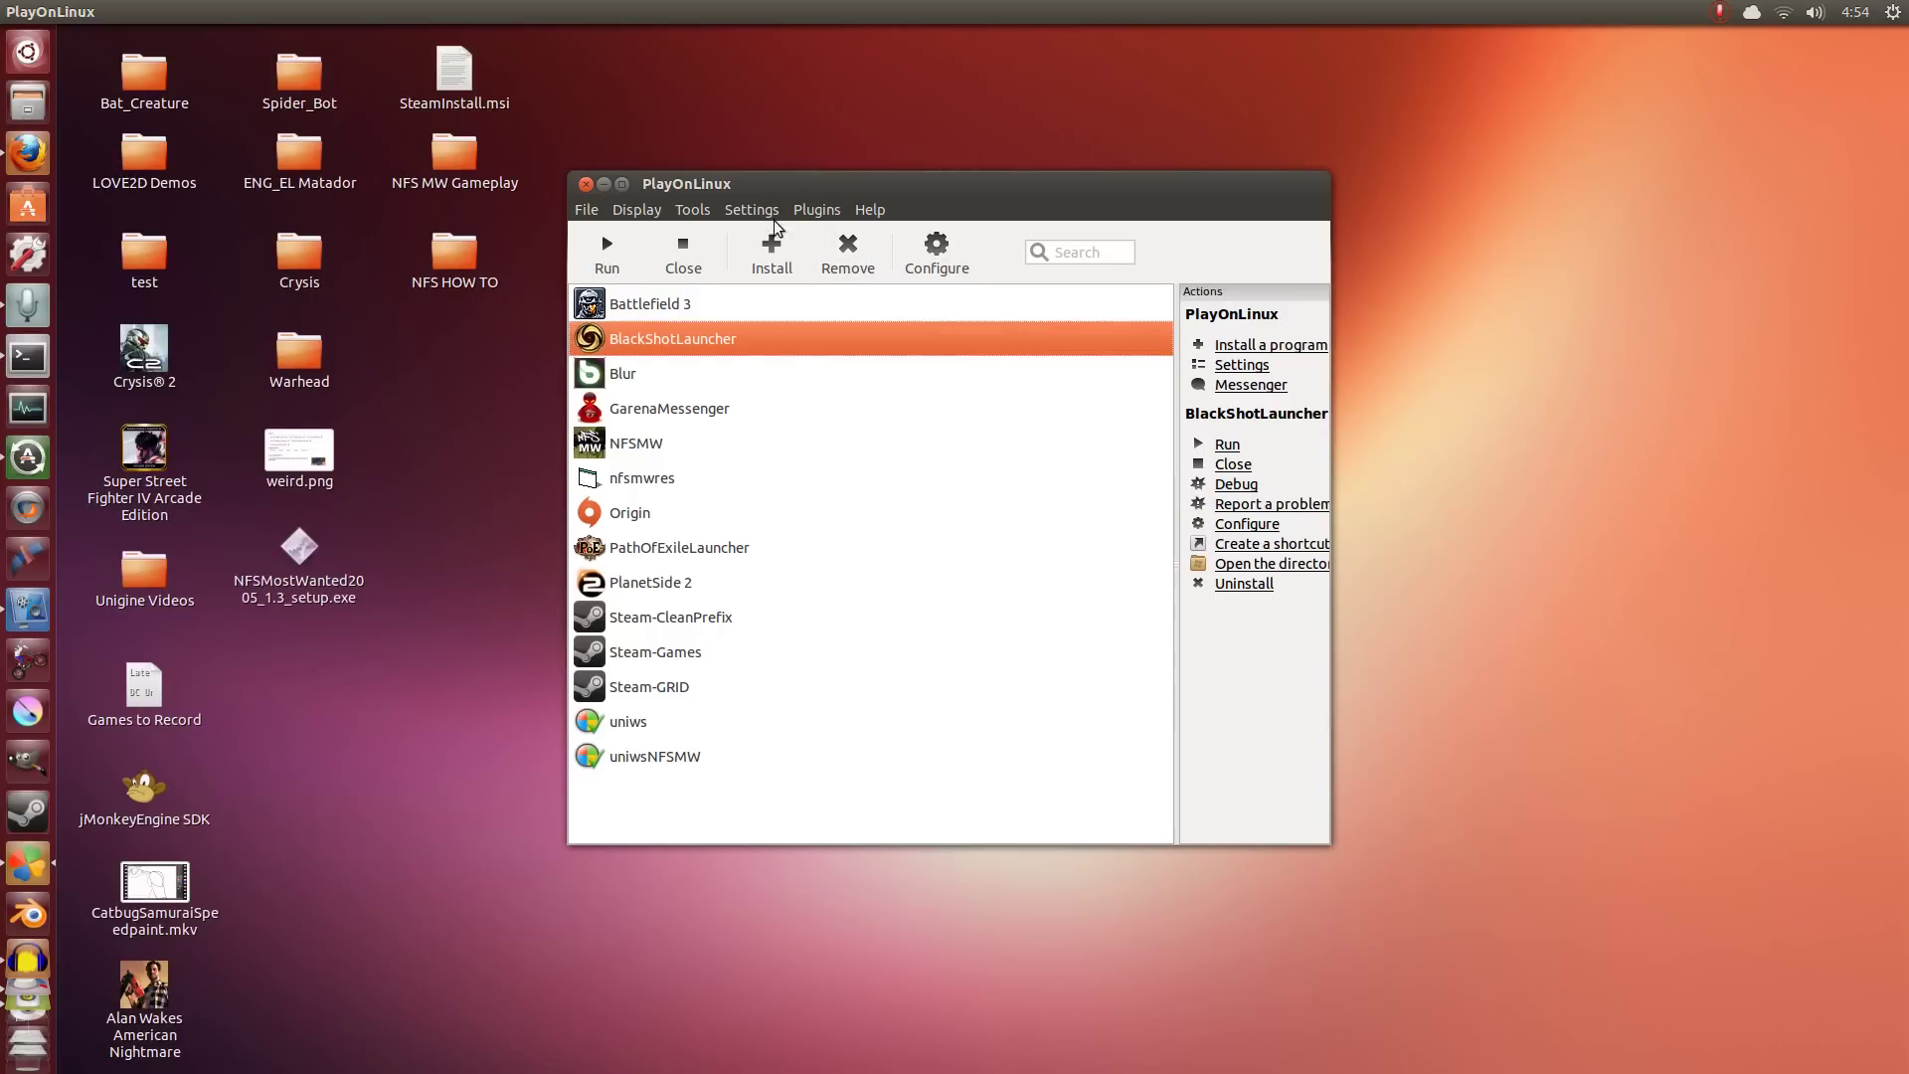
{"action": "left_click", "coordinate": [306, 557]}
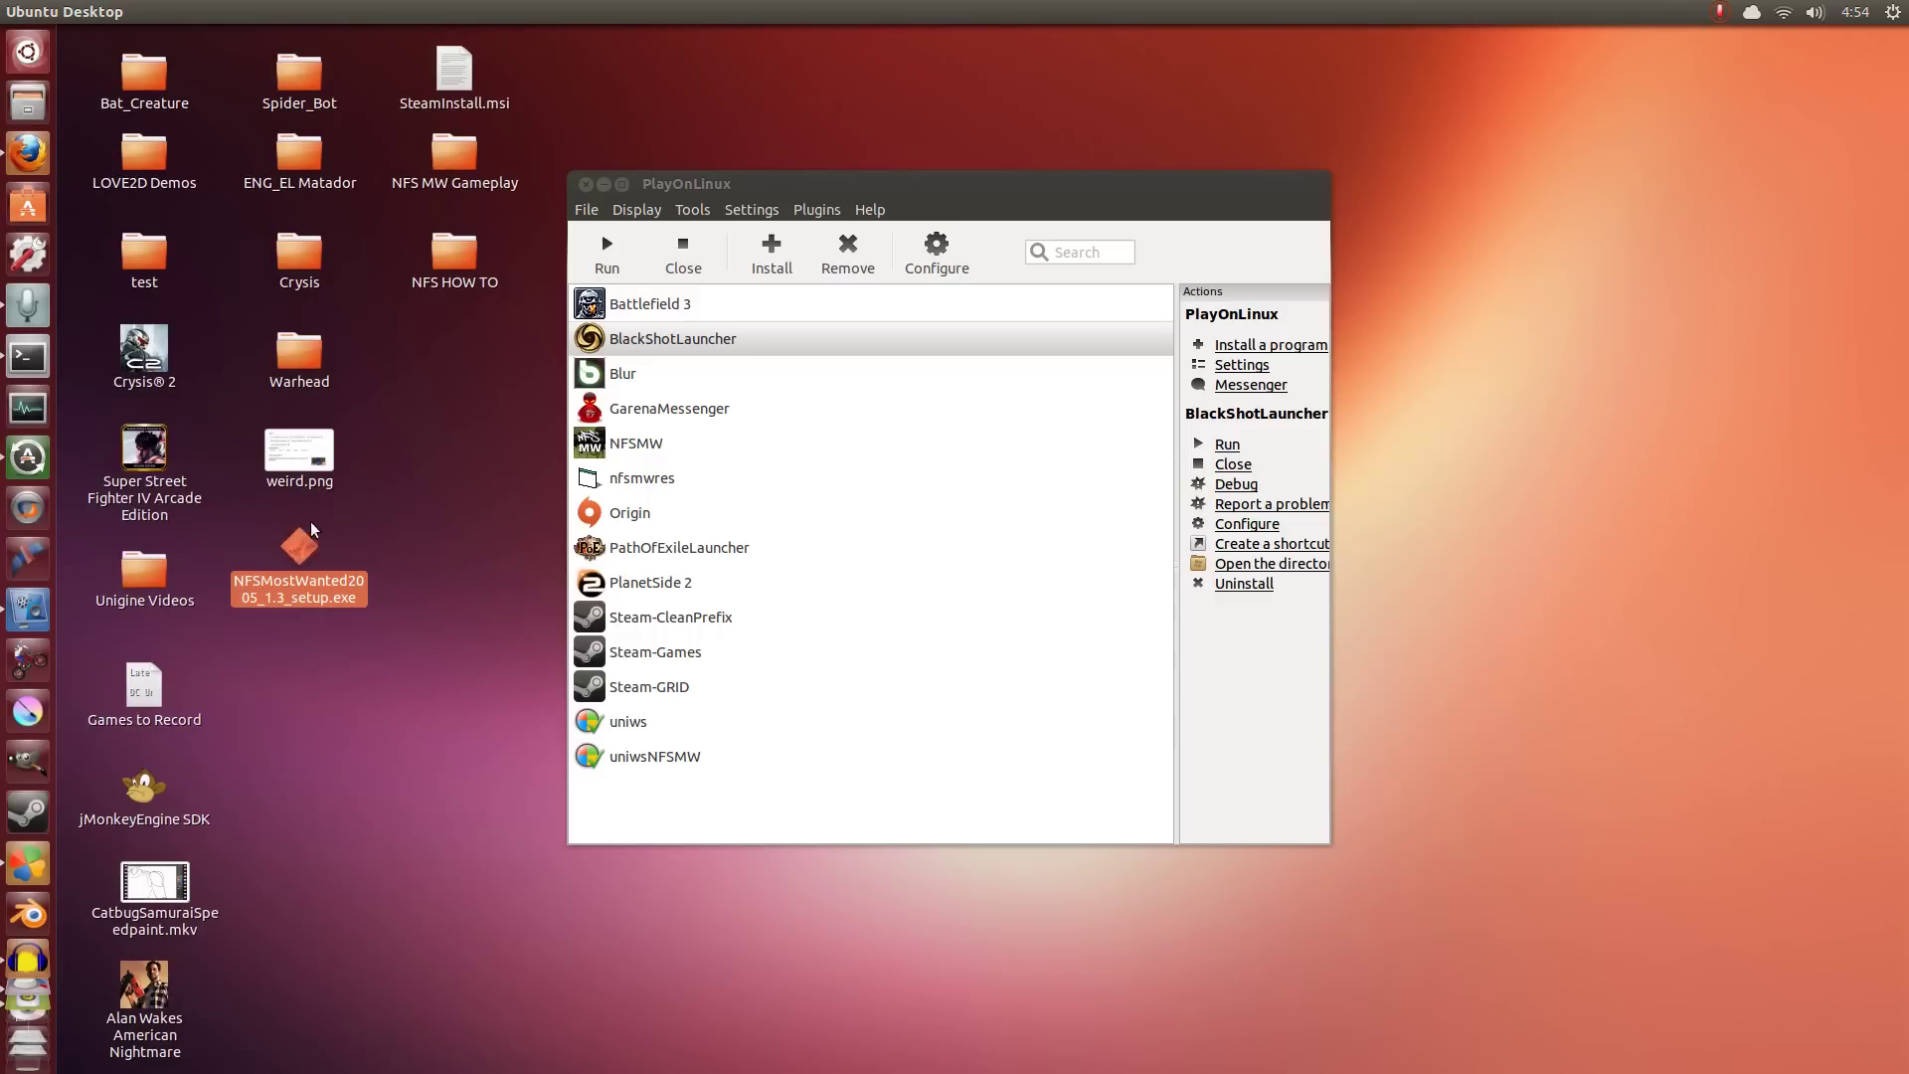
{"action": "left_click", "coordinate": [361, 521]}
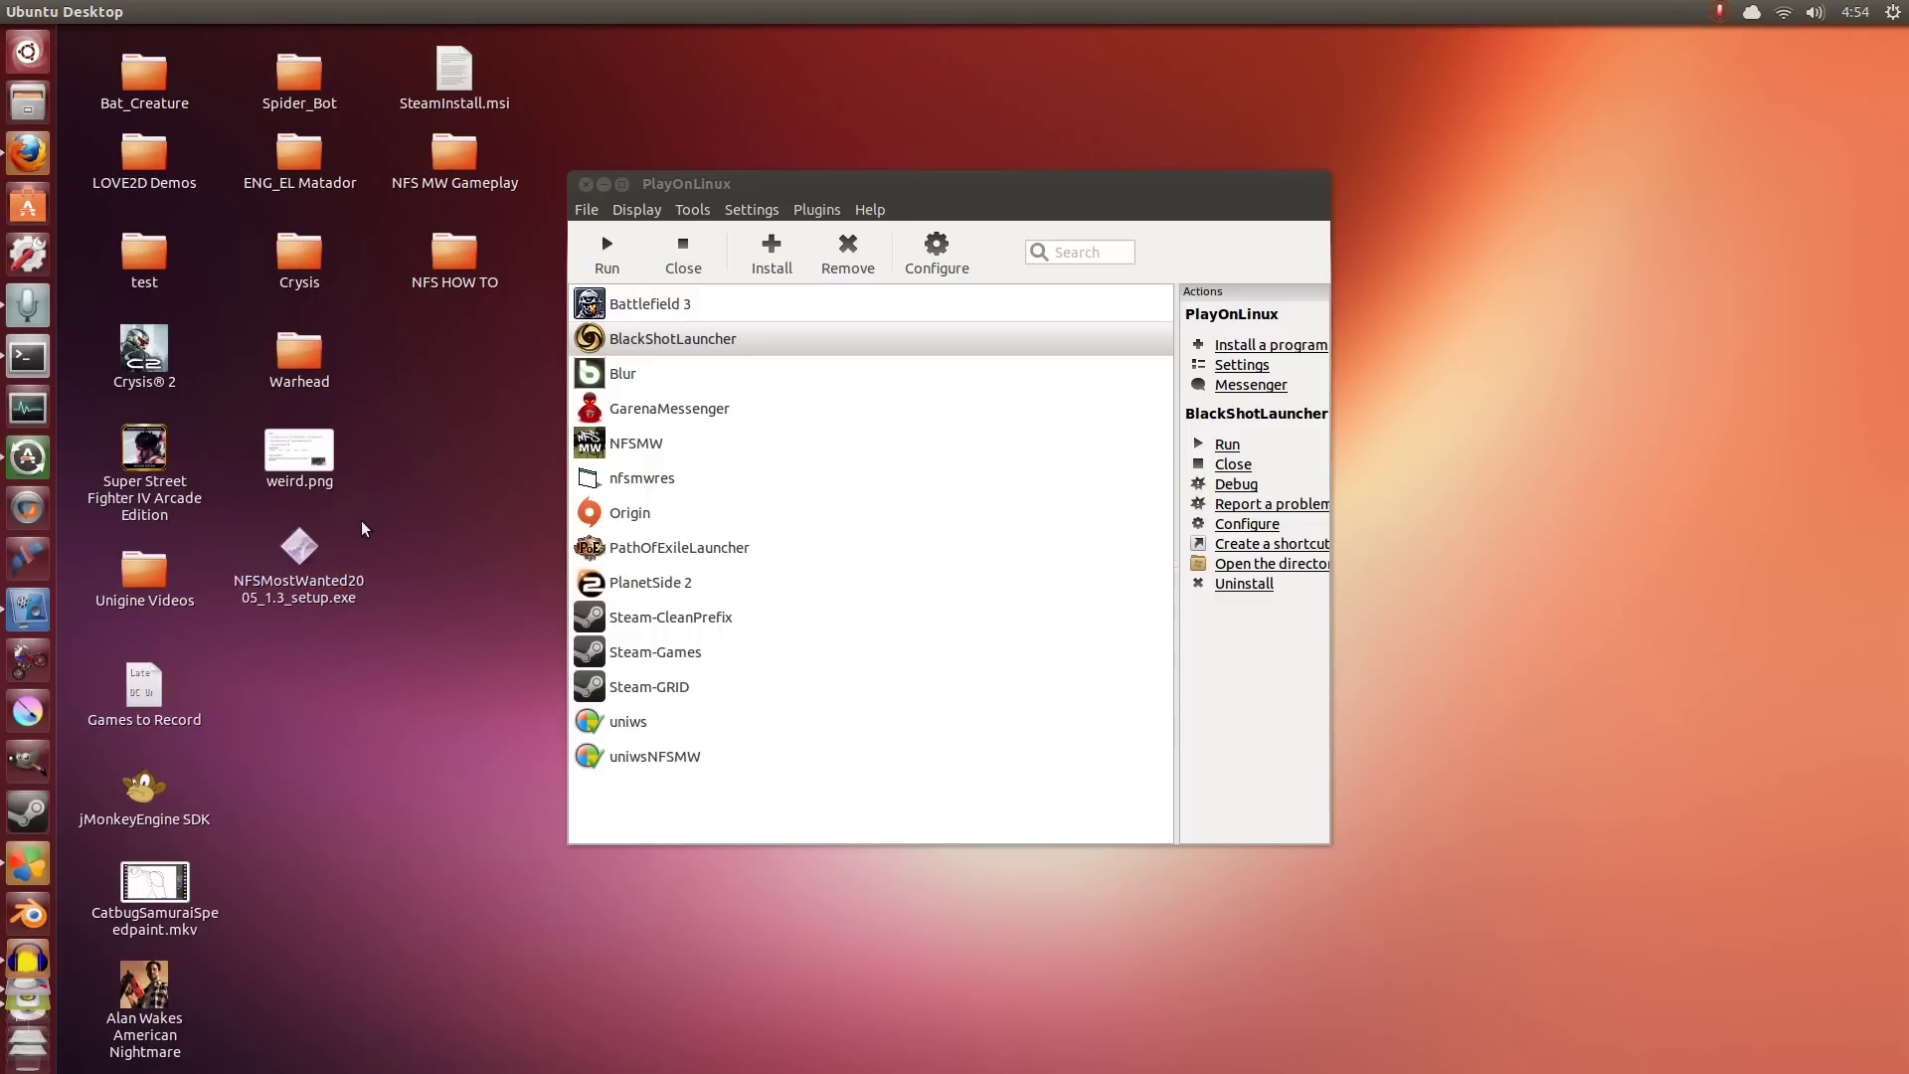
{"action": "left_click", "coordinate": [911, 179]}
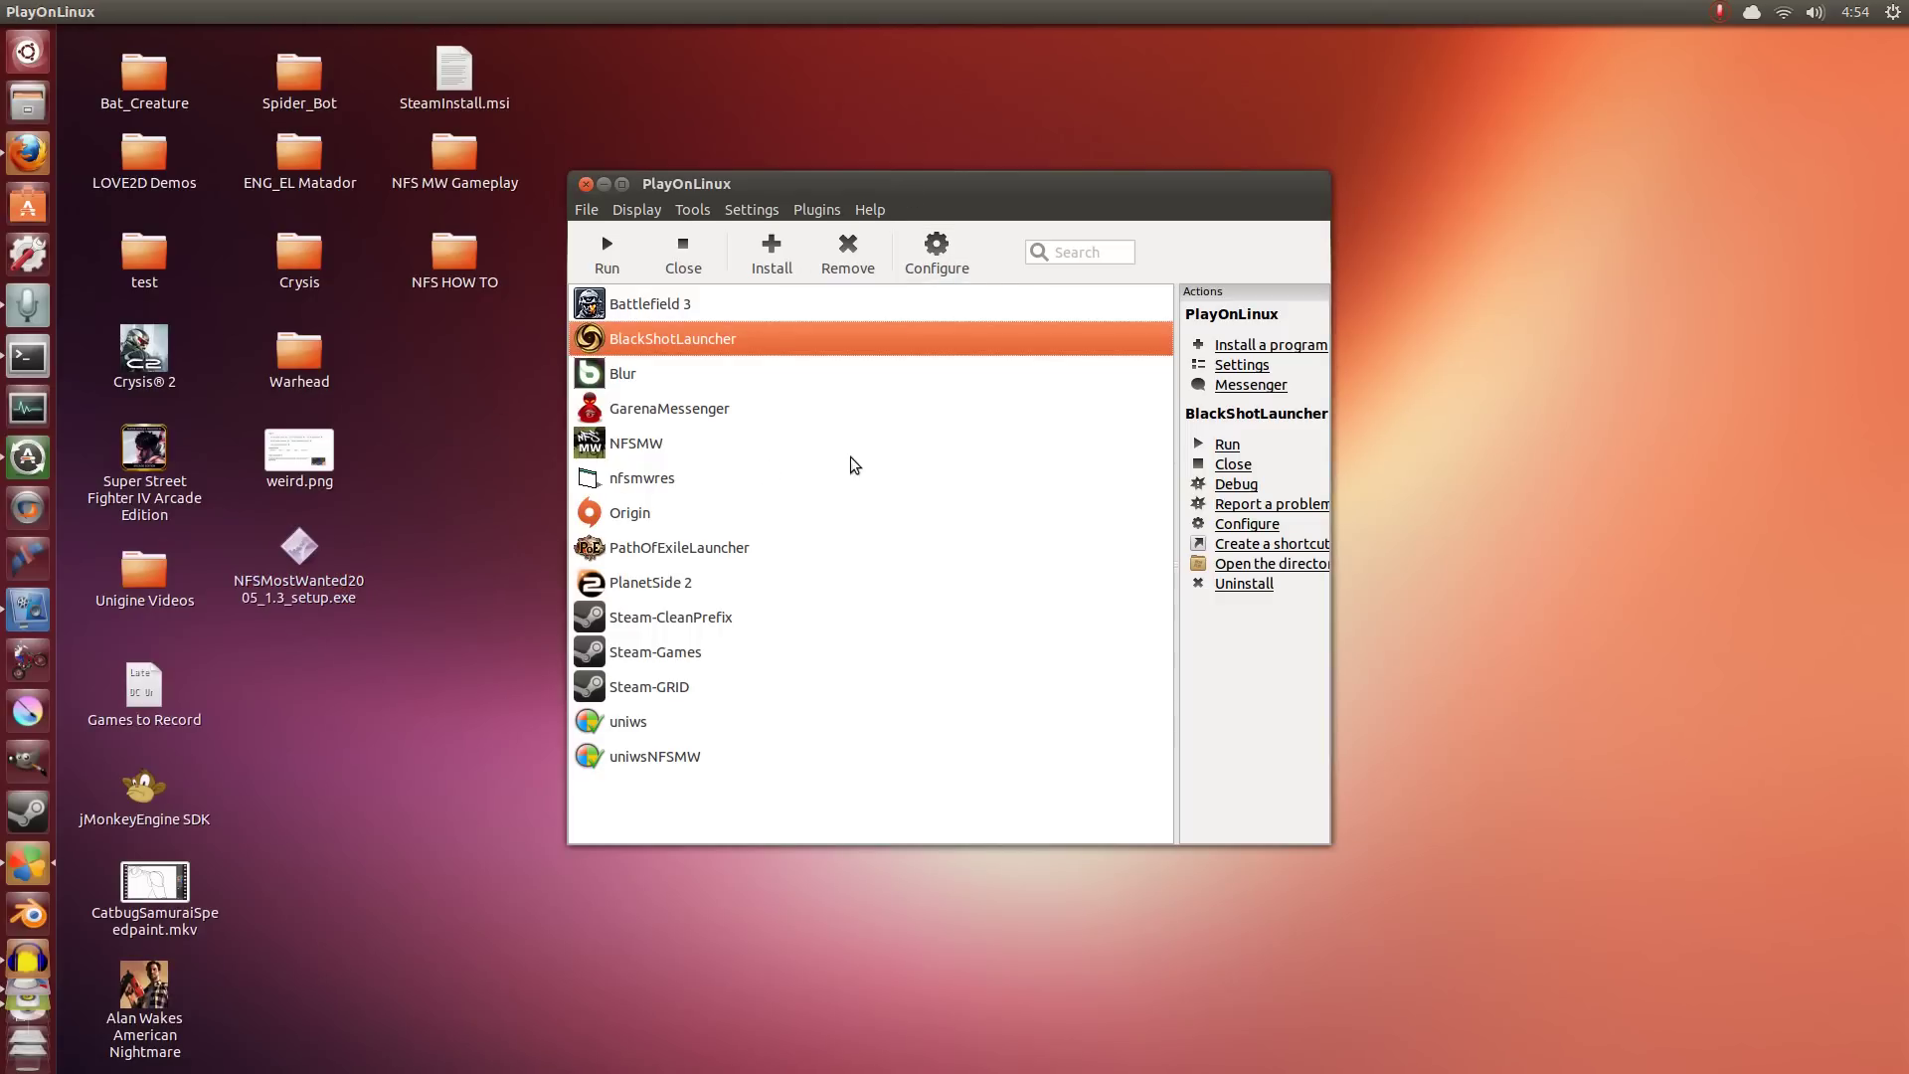
Search the install catalogue for 'need' and select Need For Speed Most Wanted Patch 1.3
{"action": "left_click", "coordinate": [786, 266]}
{"action": "left_click_drag", "start_coordinate": [880, 227], "coordinate": [881, 237]}
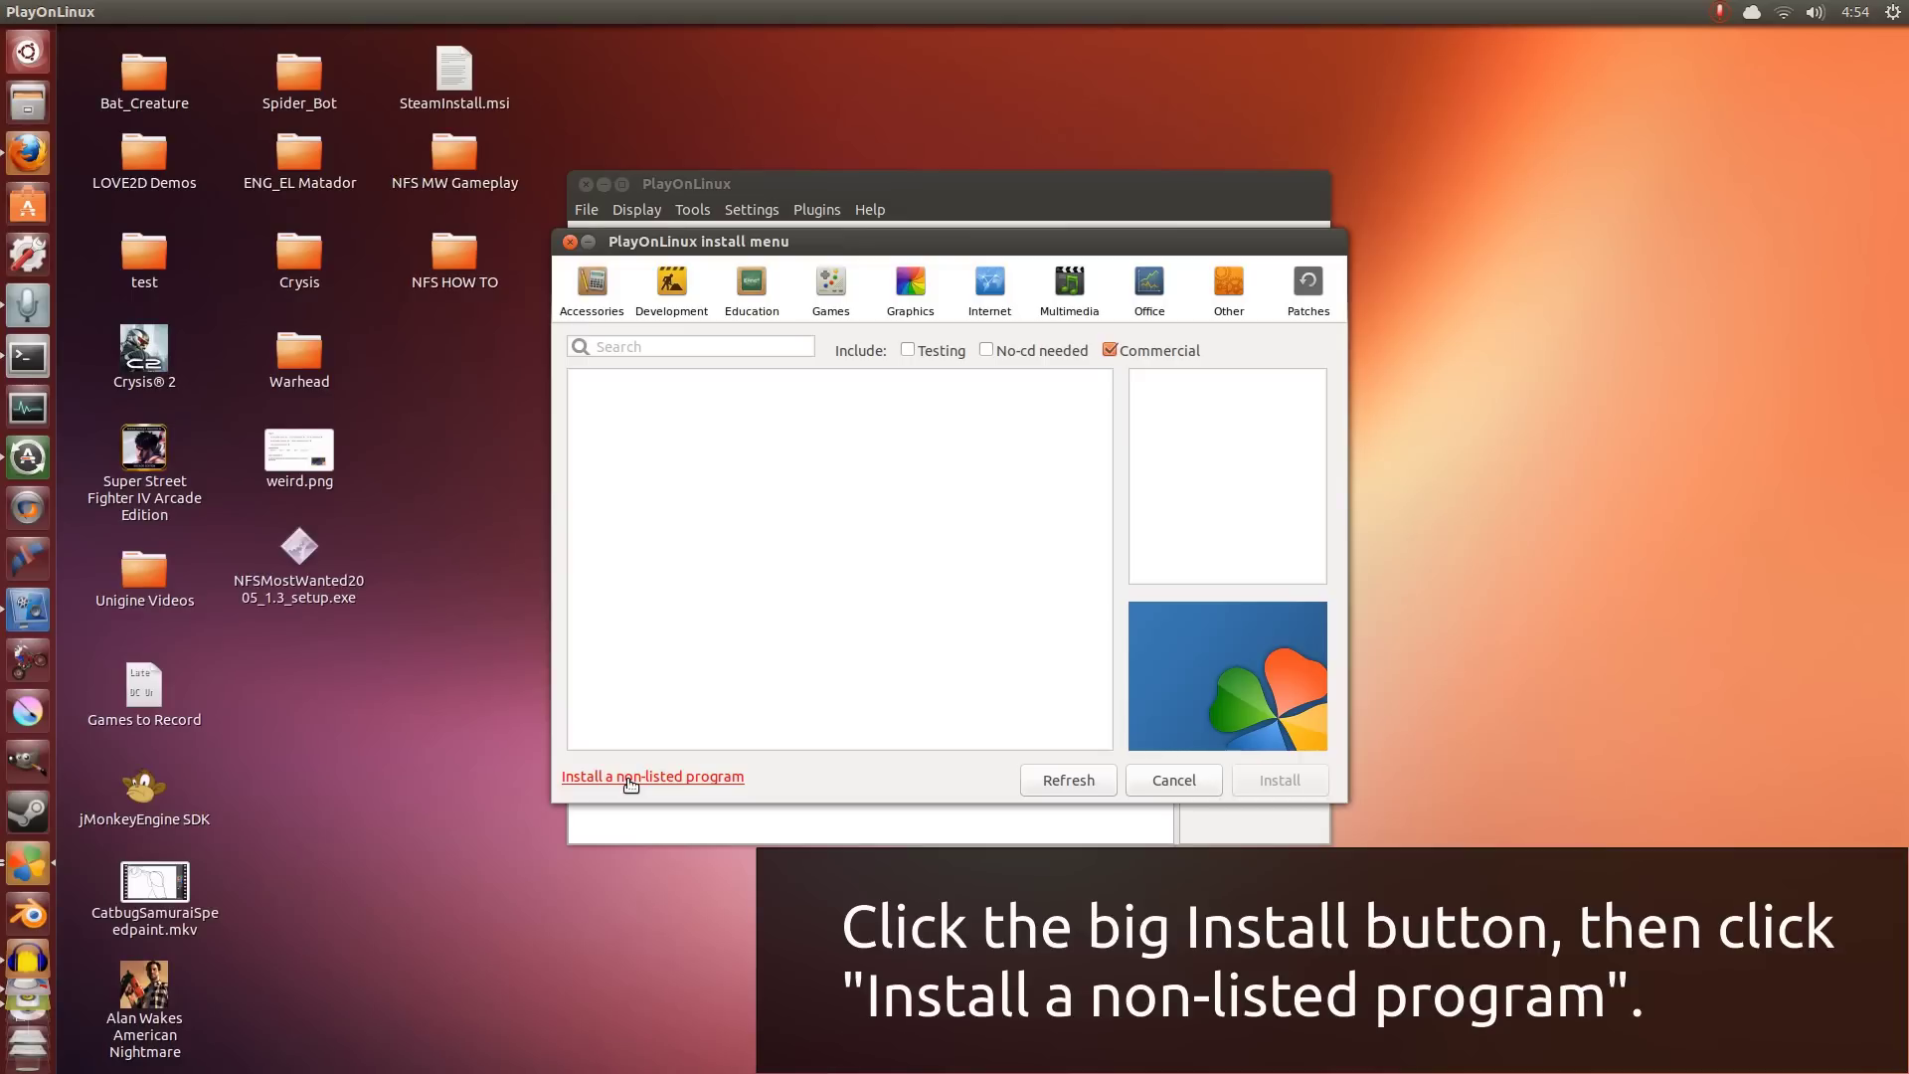
{"action": "left_click", "coordinate": [665, 350]}
{"action": "type", "text": "need"}
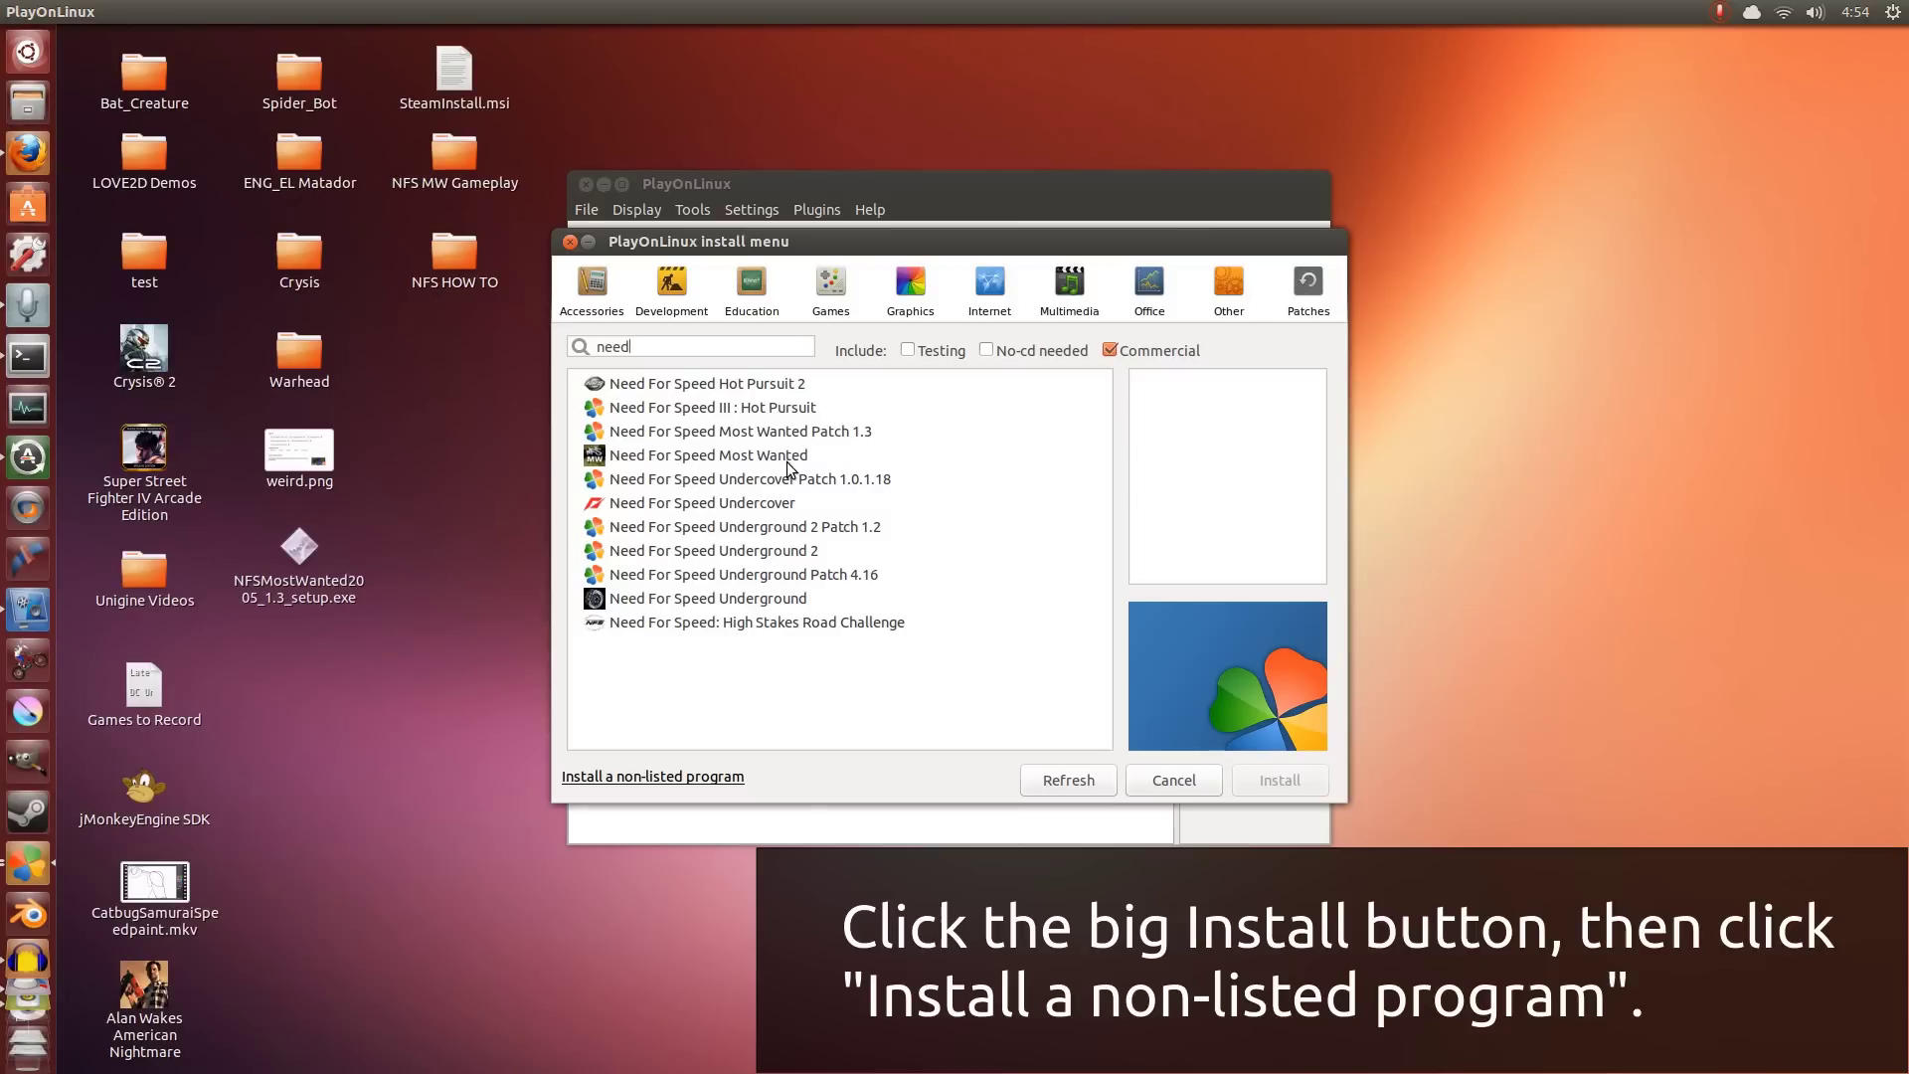
{"action": "left_click", "coordinate": [911, 435]}
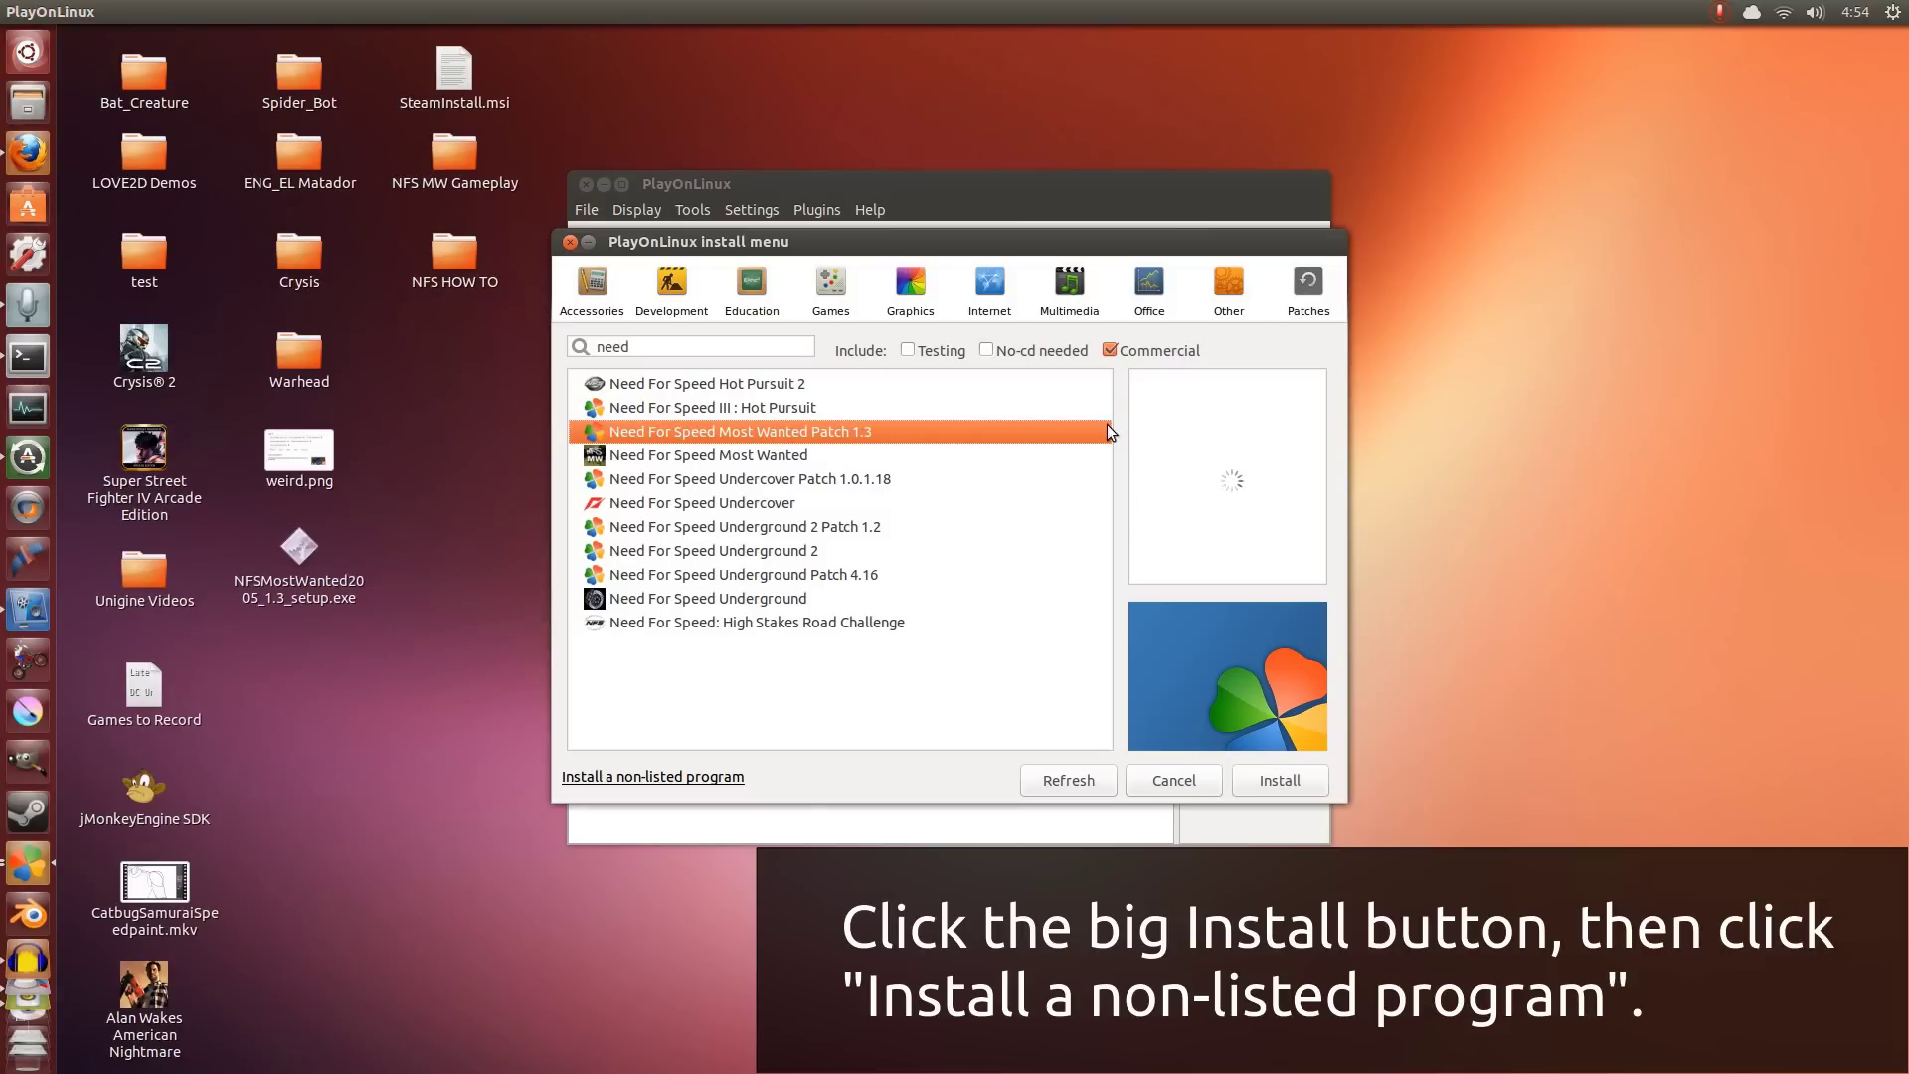
Clear the search text and start installing a non-listed program
{"action": "left_click_drag", "start_coordinate": [636, 356], "coordinate": [590, 356]}
{"action": "key", "text": "BackSpace"}
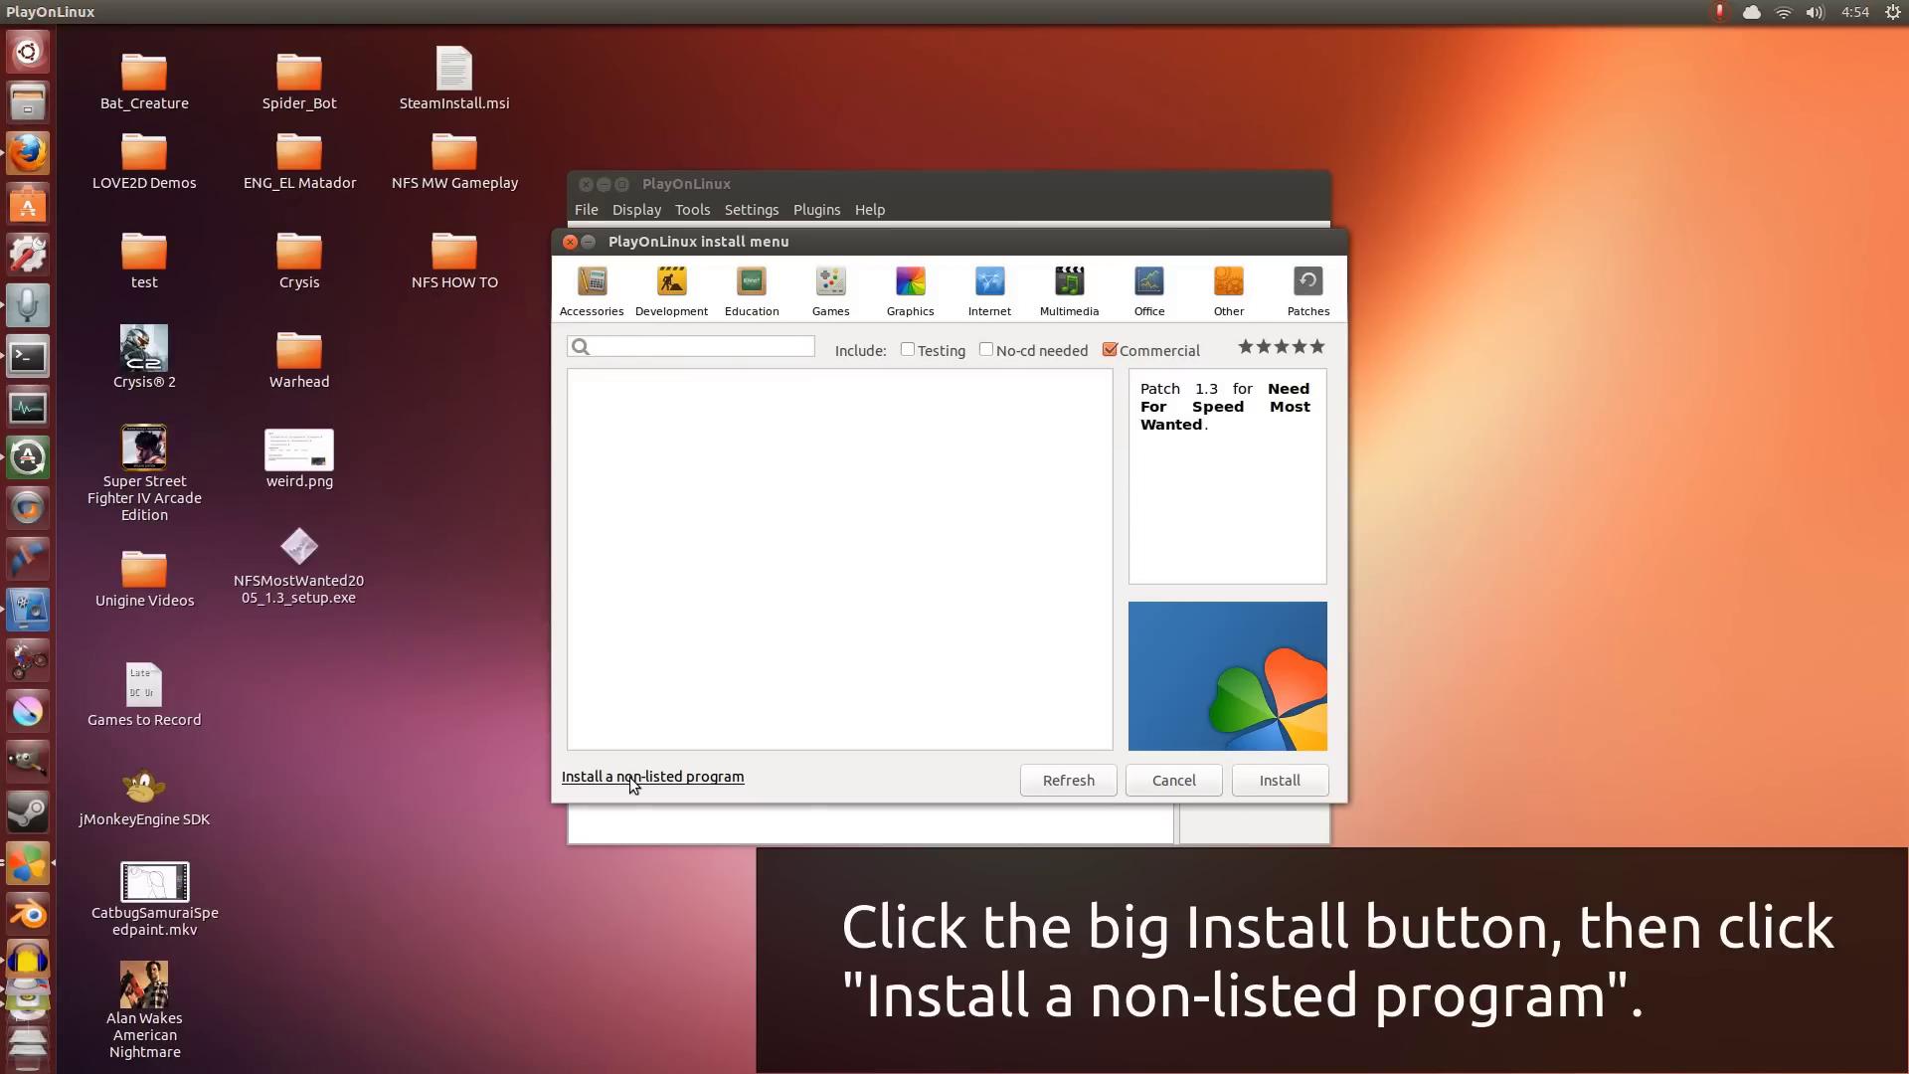
{"action": "left_click", "coordinate": [689, 777]}
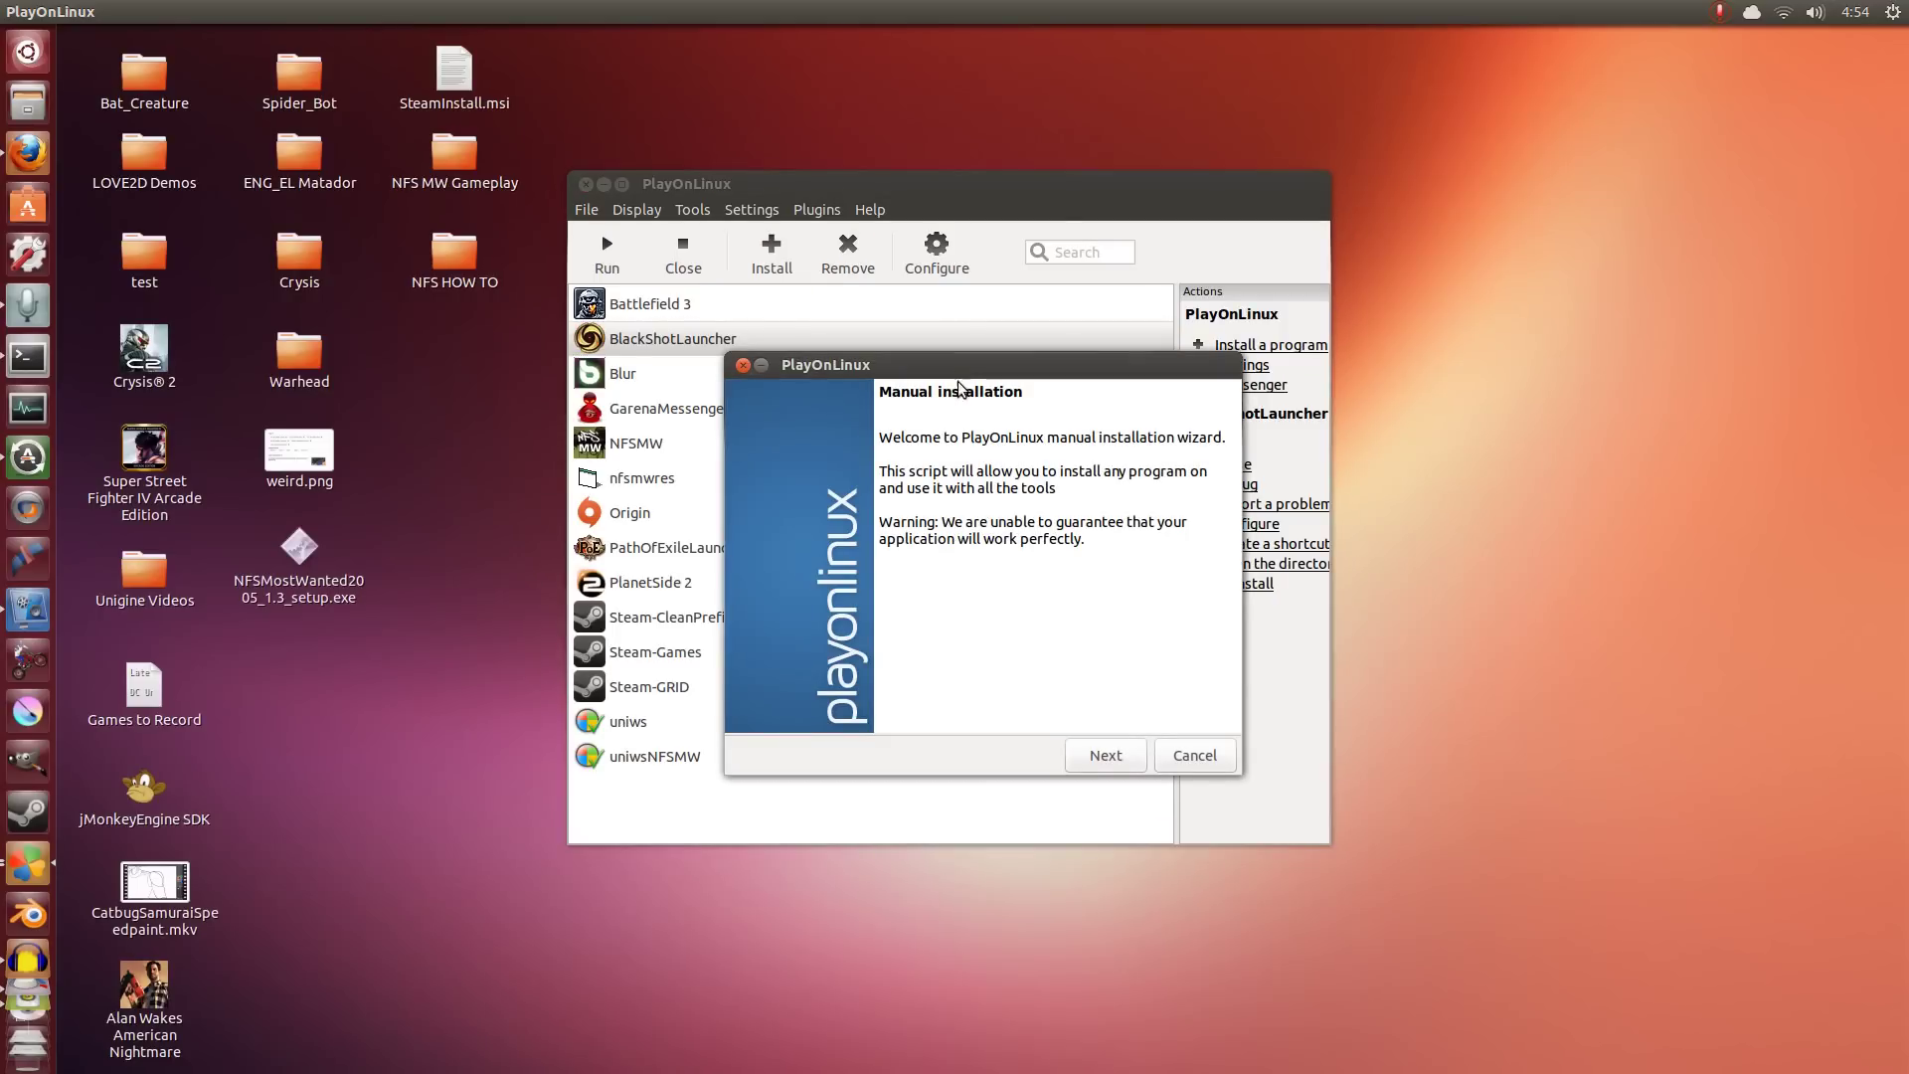
Install into a new virtual drive named 'NFS', ticking another Wine version, Wine configuration and libraries
{"action": "left_click", "coordinate": [1027, 733]}
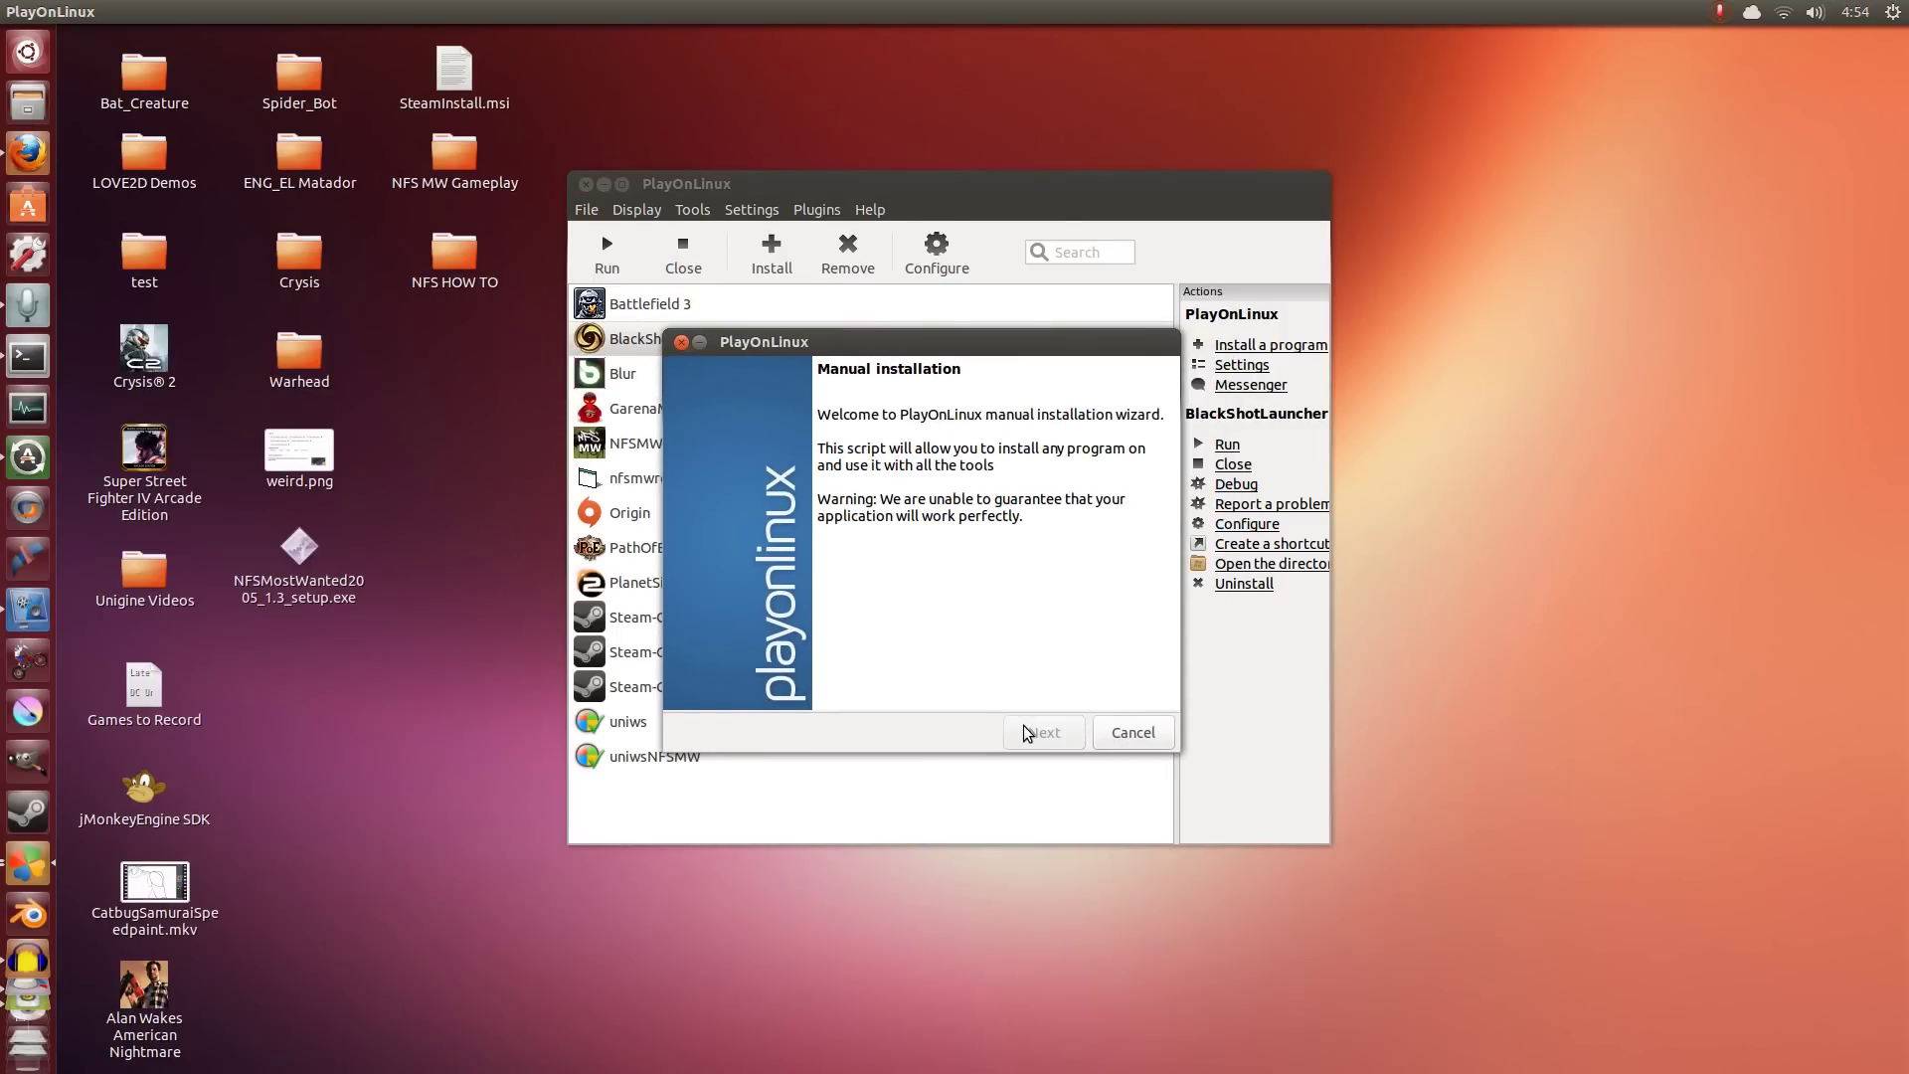
{"action": "left_click", "coordinate": [805, 471]}
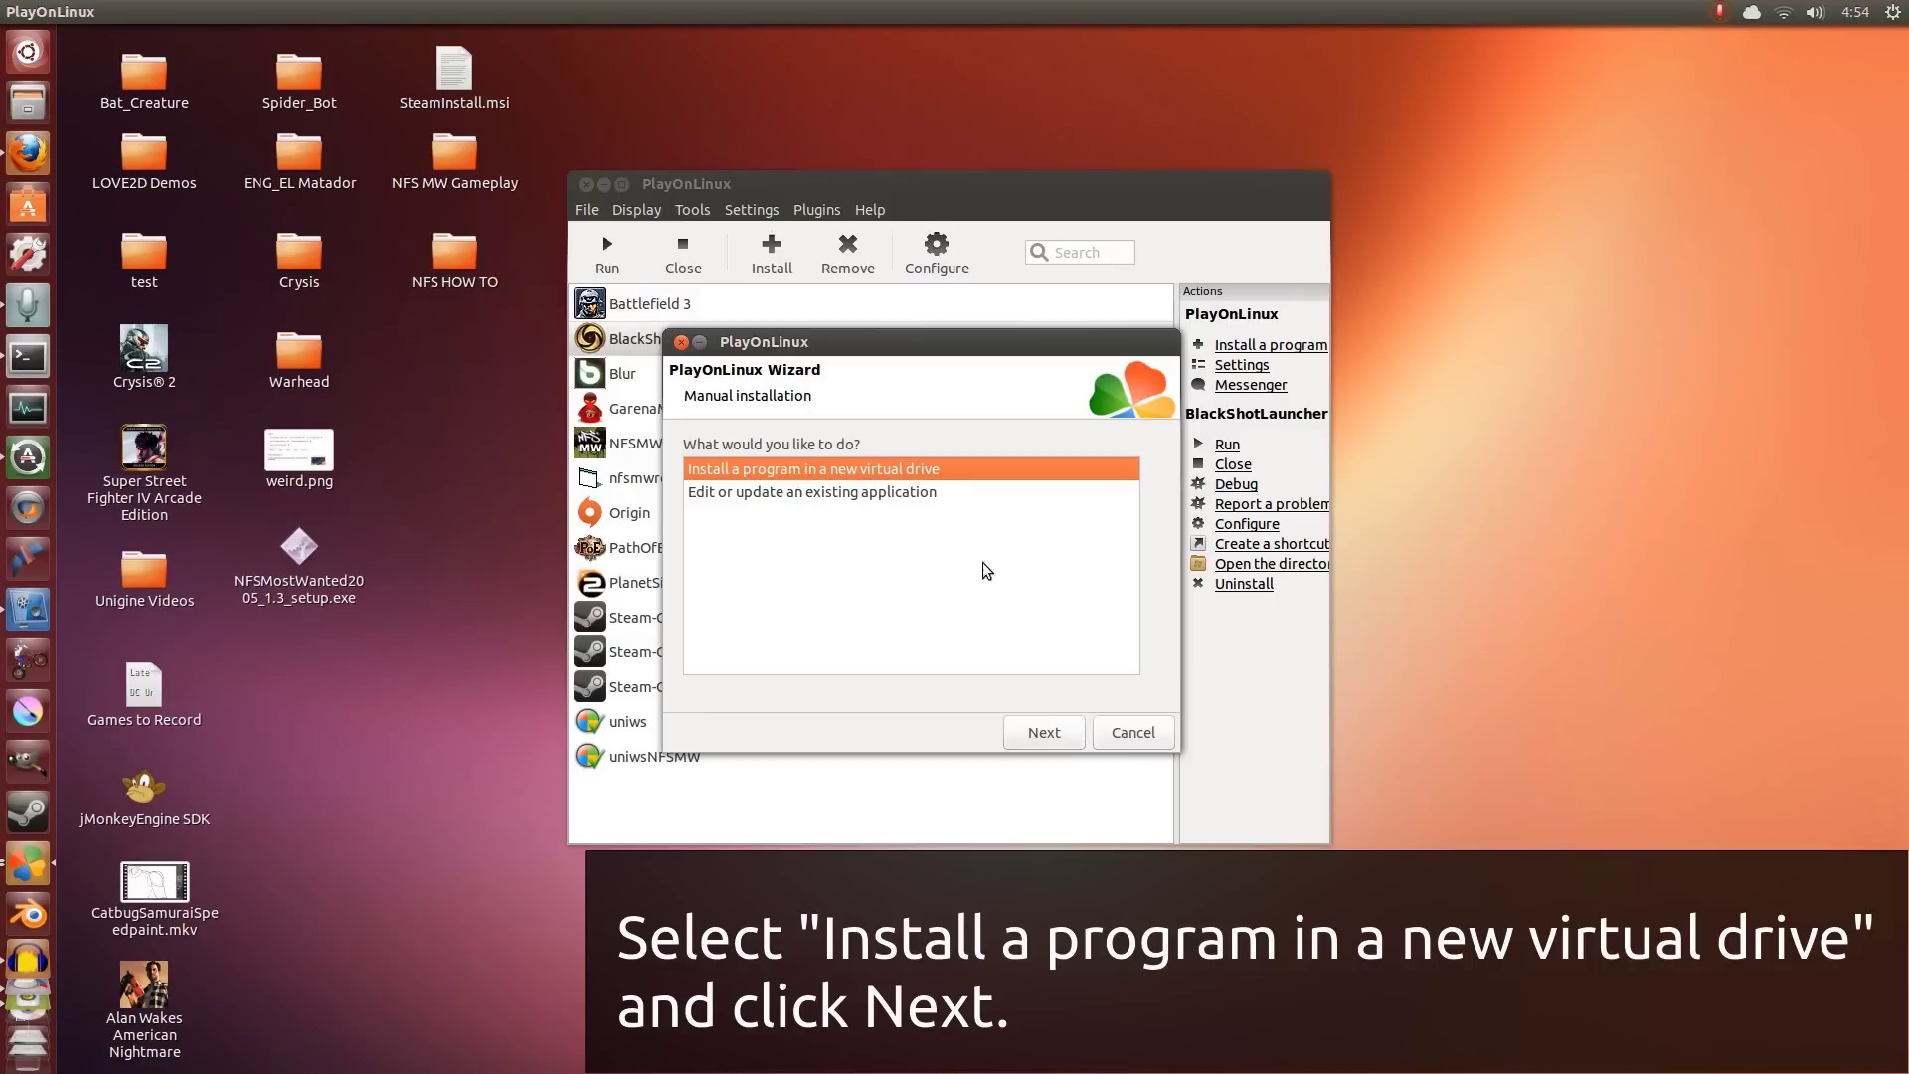
{"action": "left_click", "coordinate": [1041, 716]}
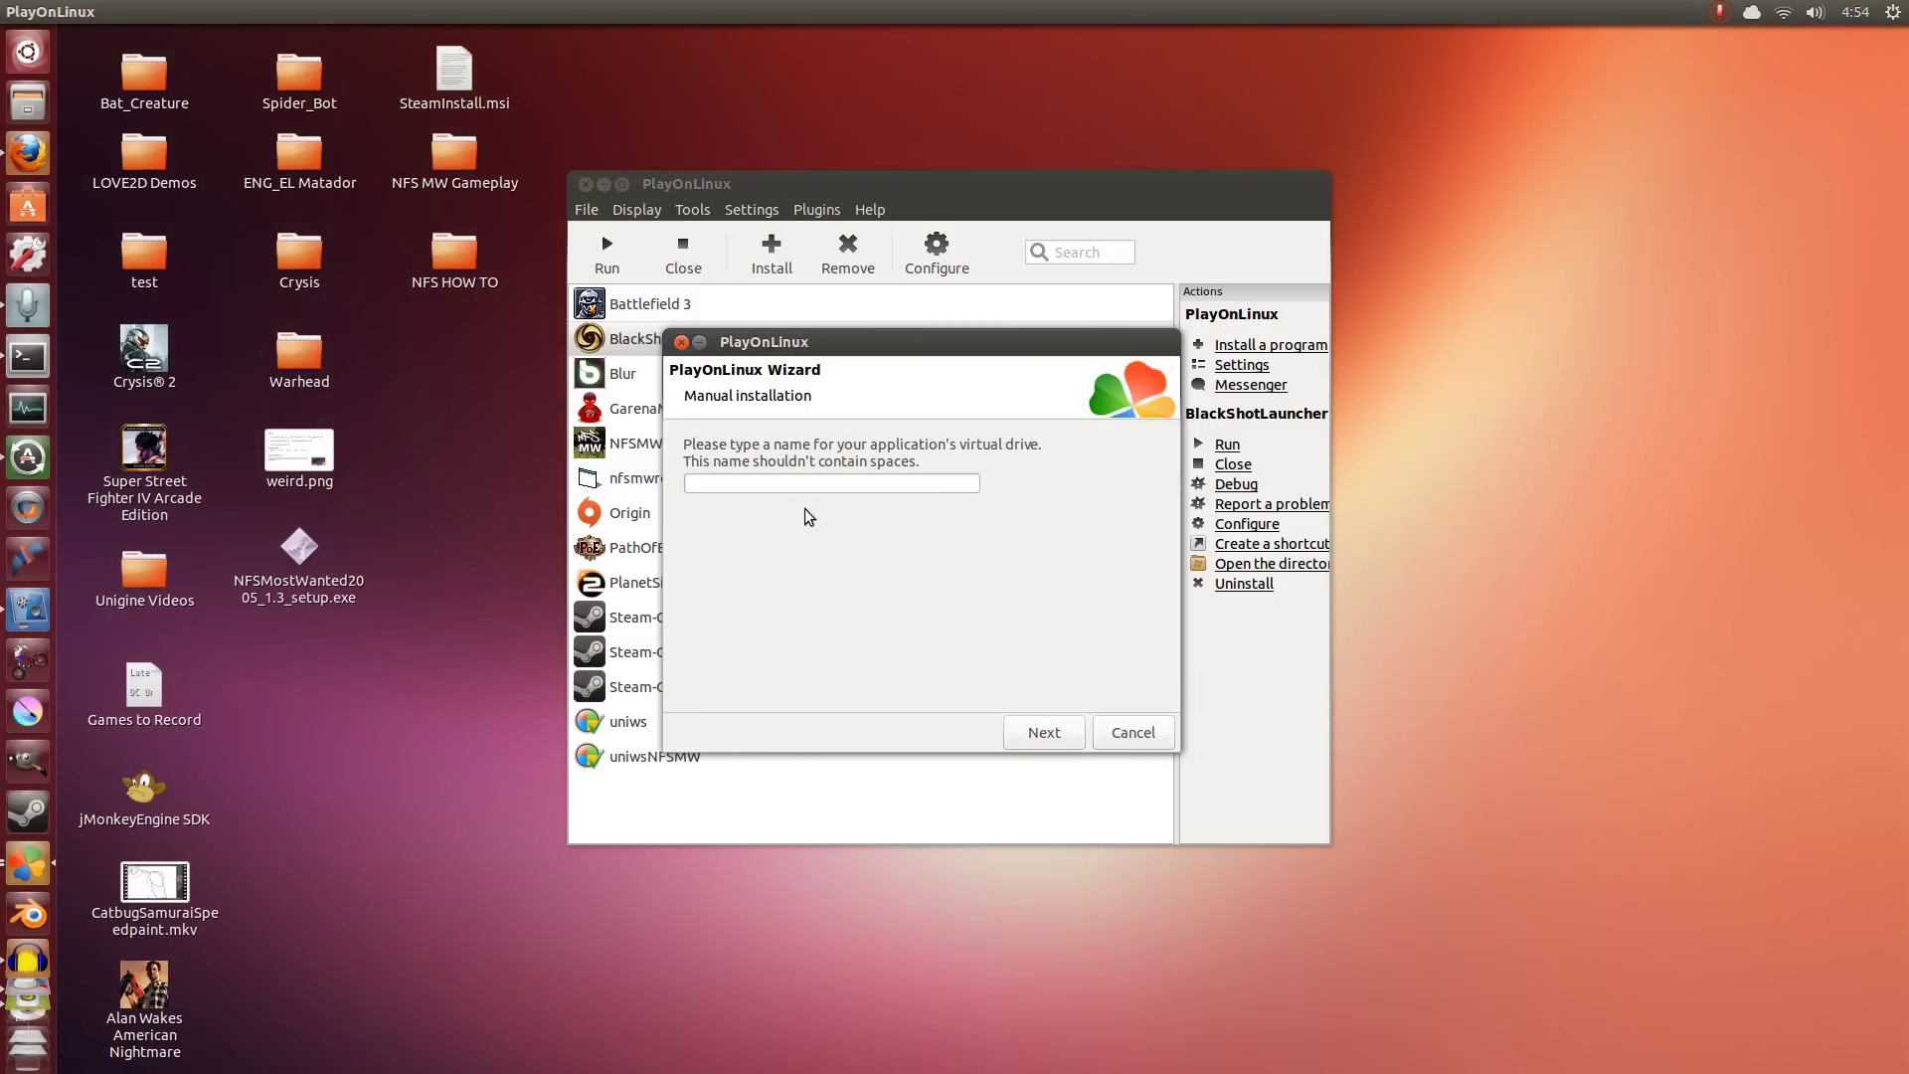
{"action": "left_click", "coordinate": [791, 484]}
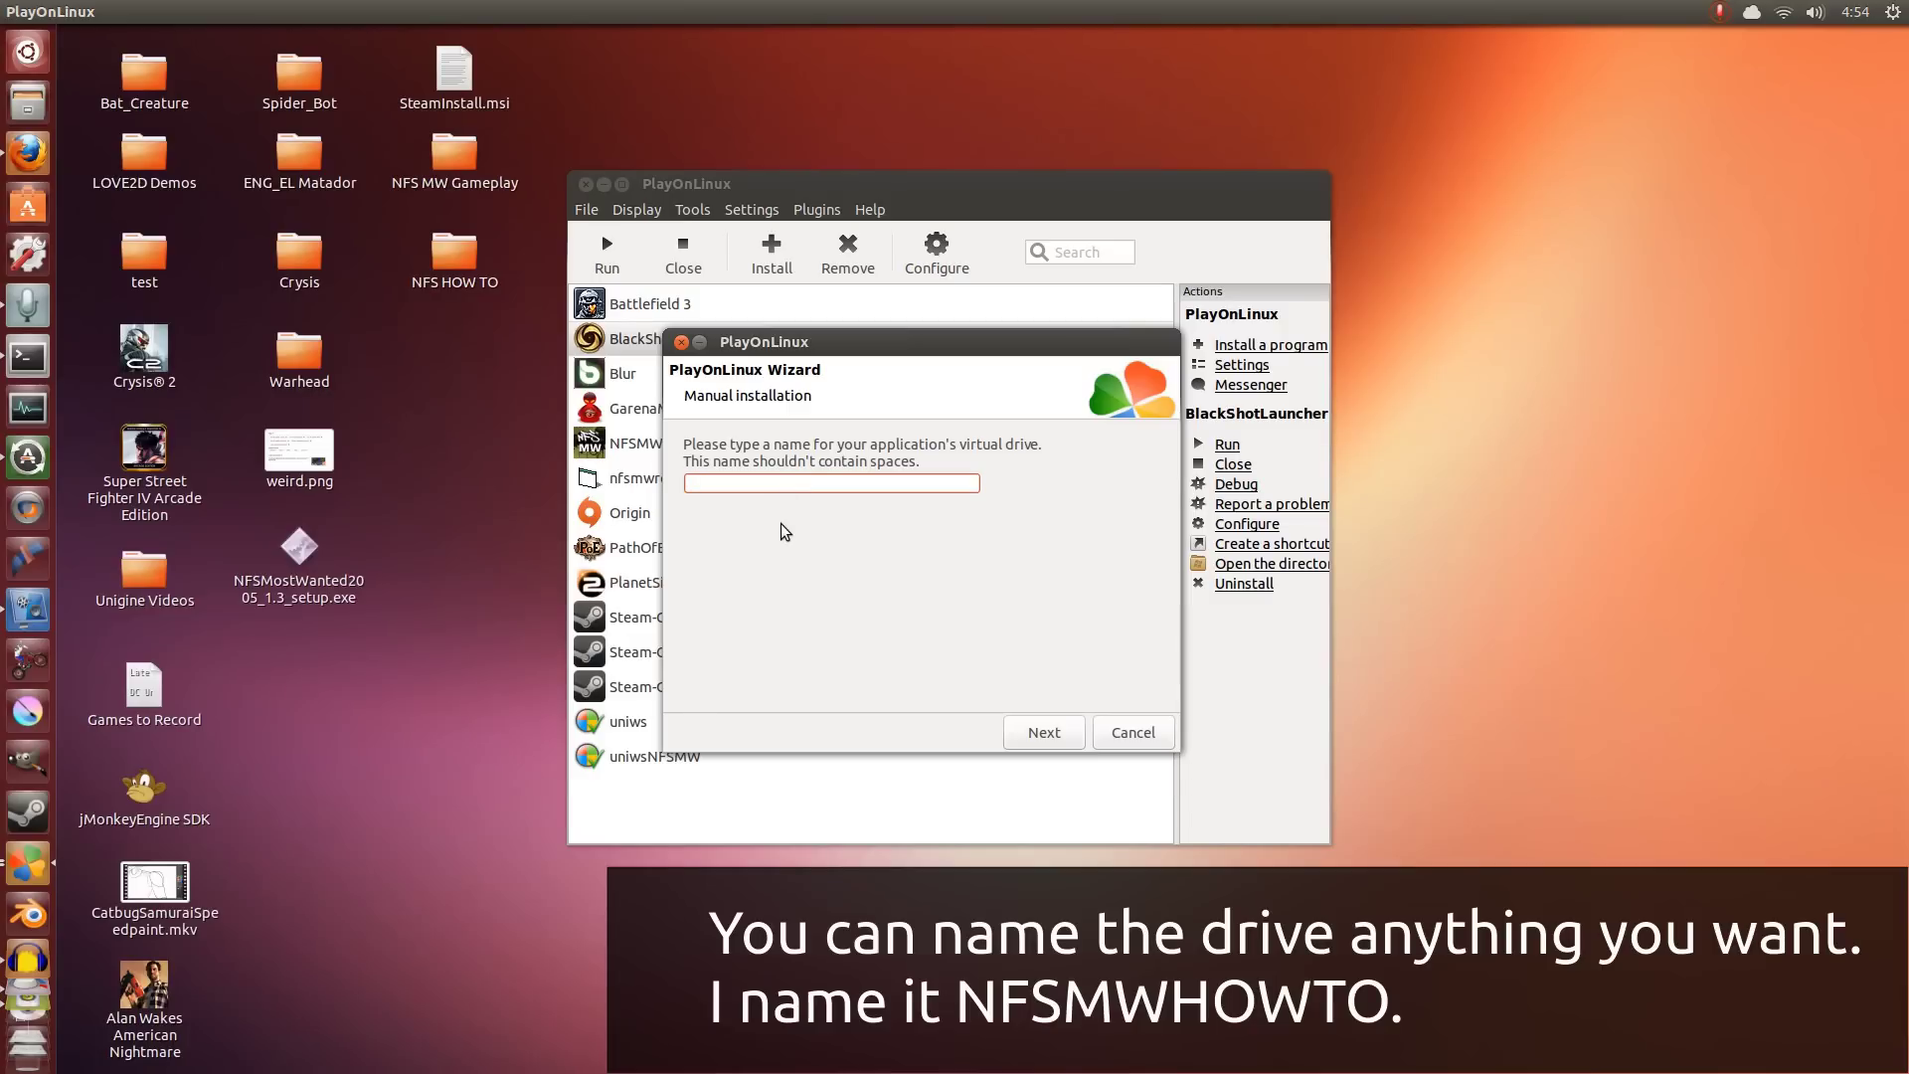
{"action": "type", "text": "NFSMWHOWTO"}
{"action": "left_click", "coordinate": [1034, 731]}
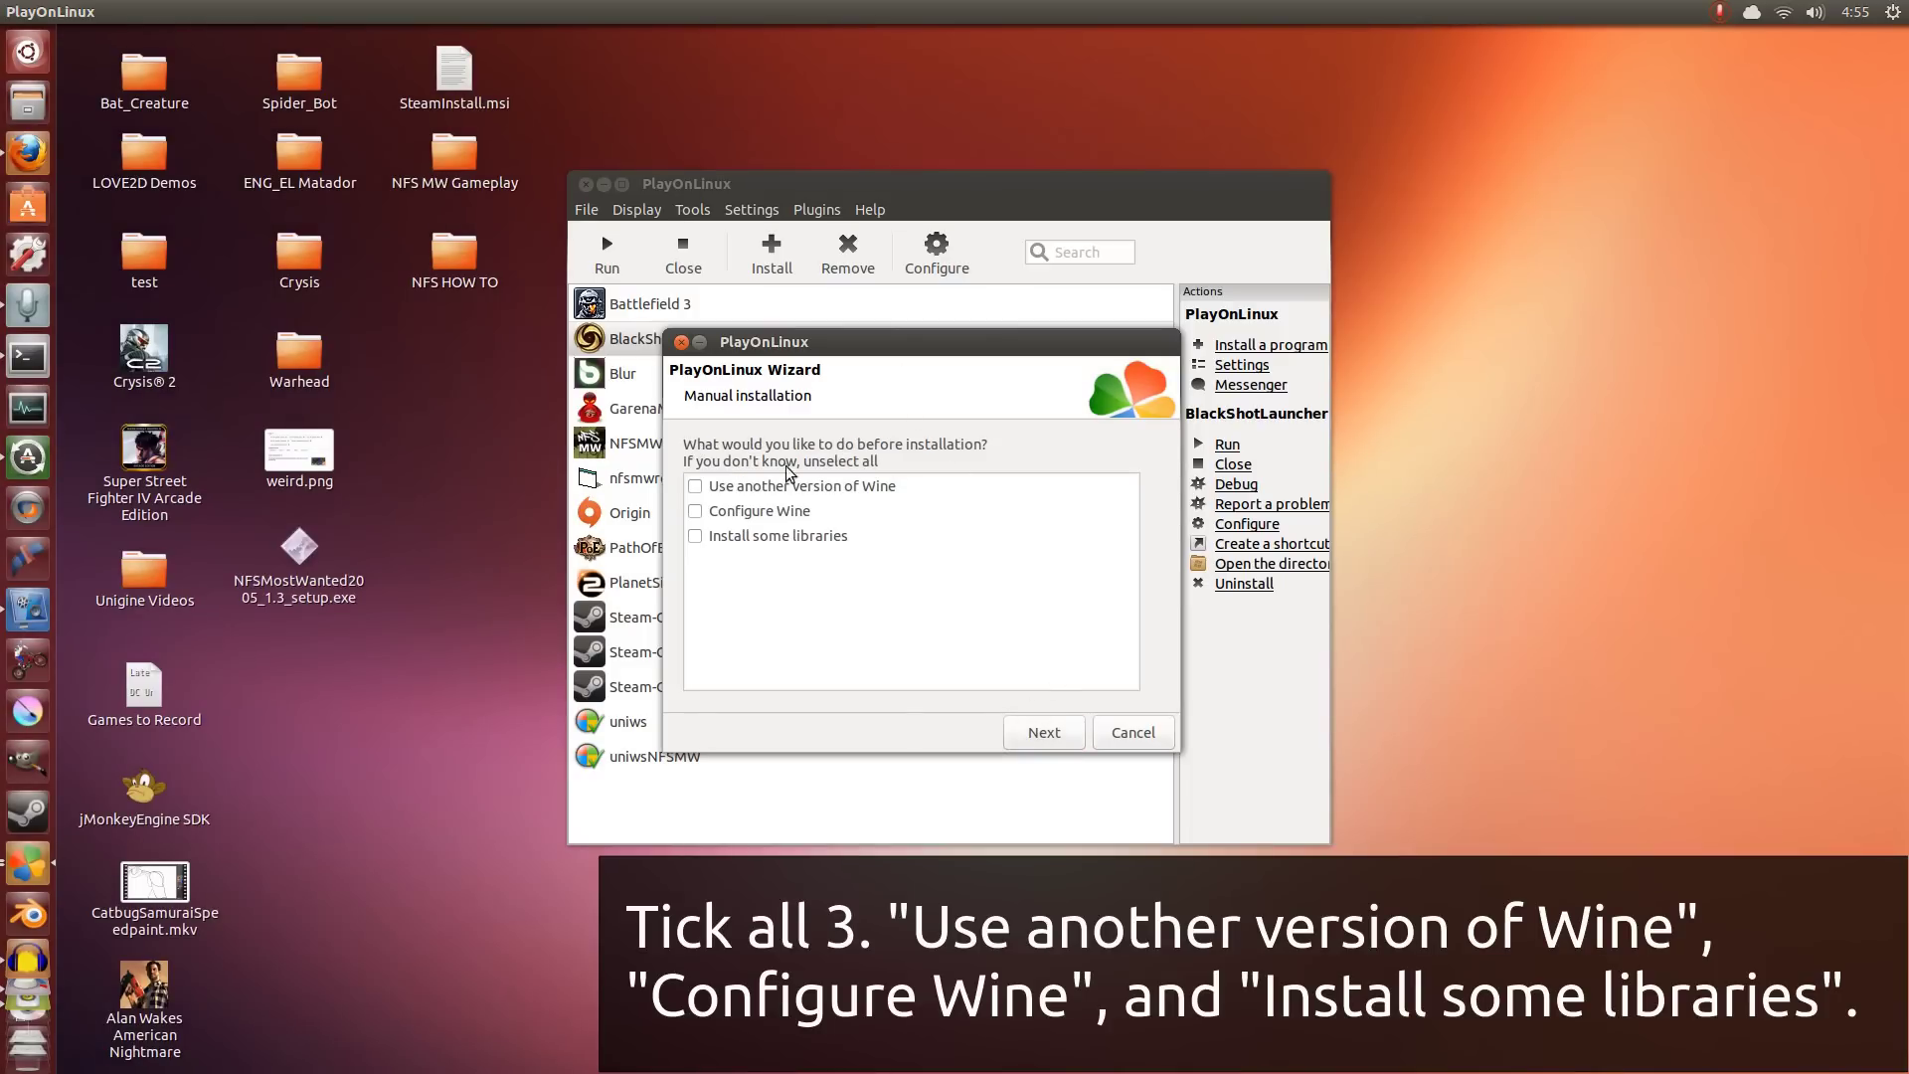
{"action": "left_click", "coordinate": [710, 490]}
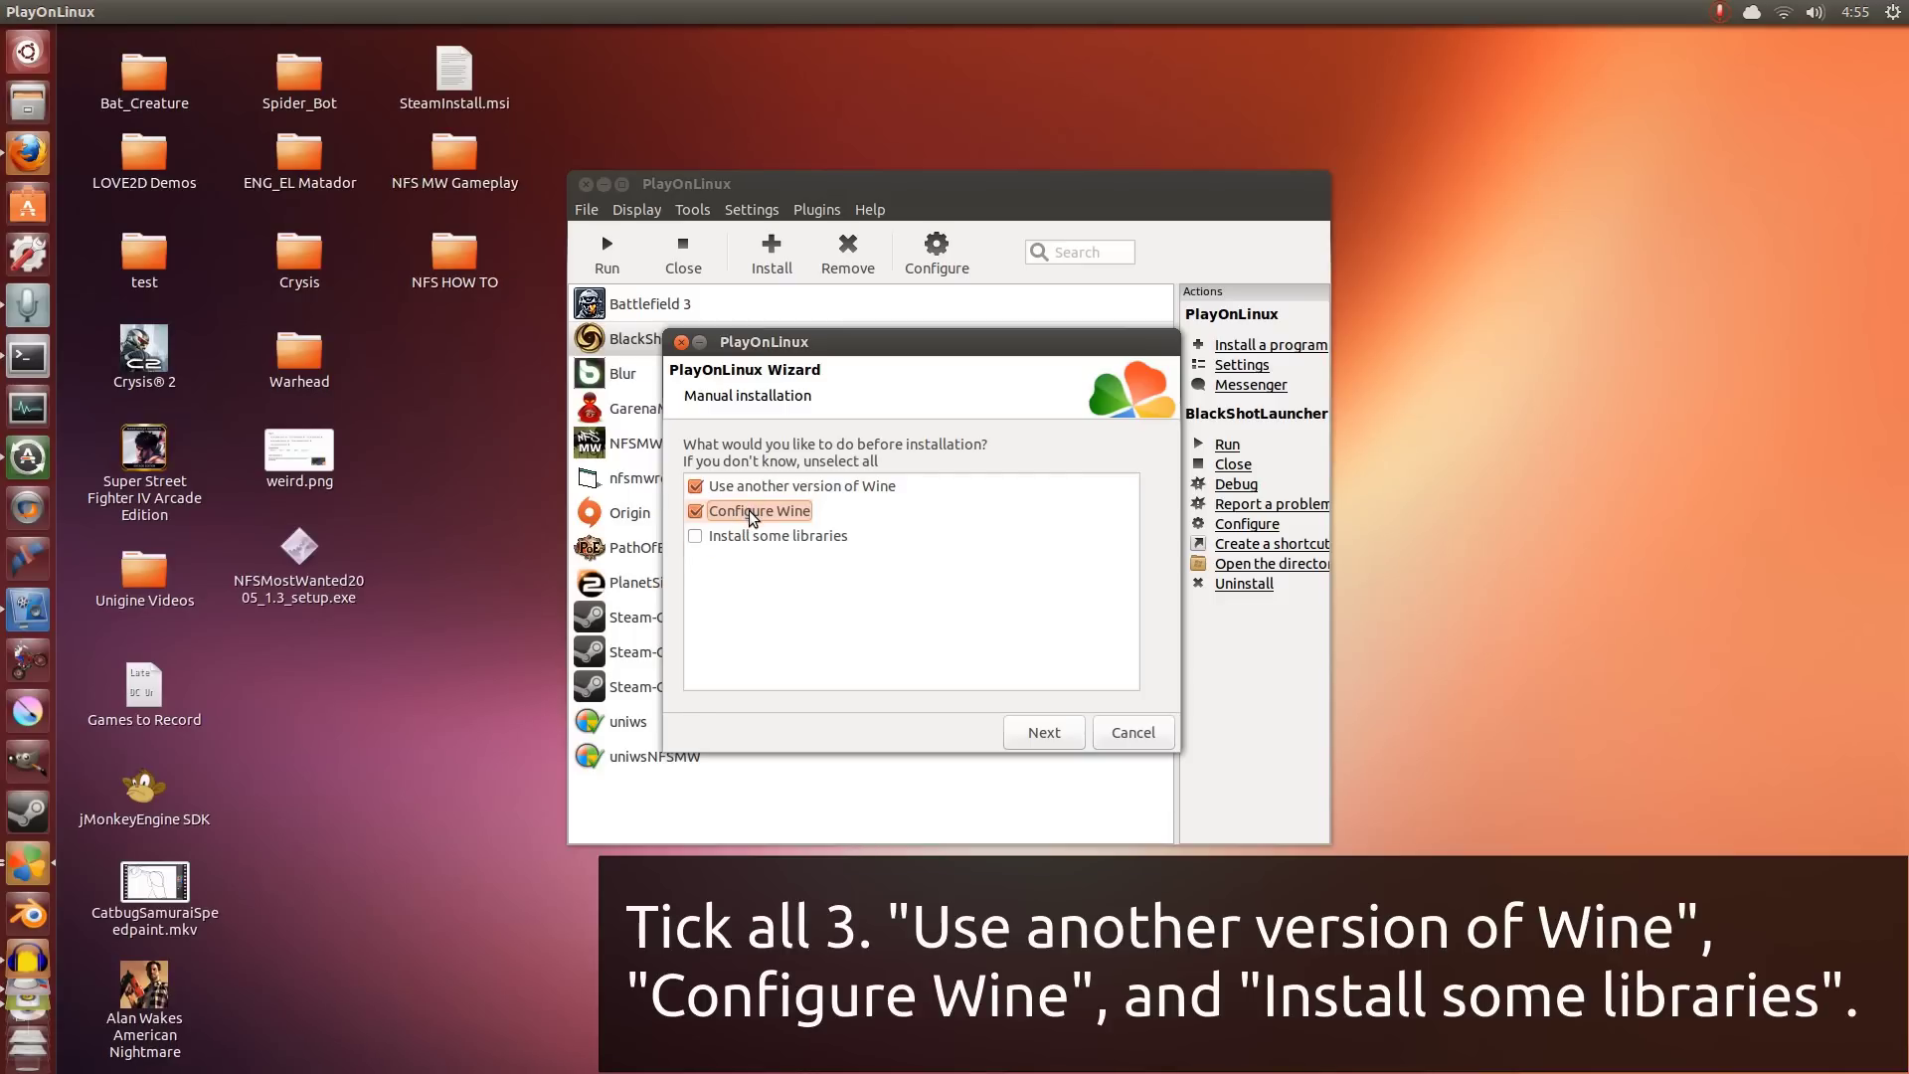
{"action": "left_click", "coordinate": [716, 535]}
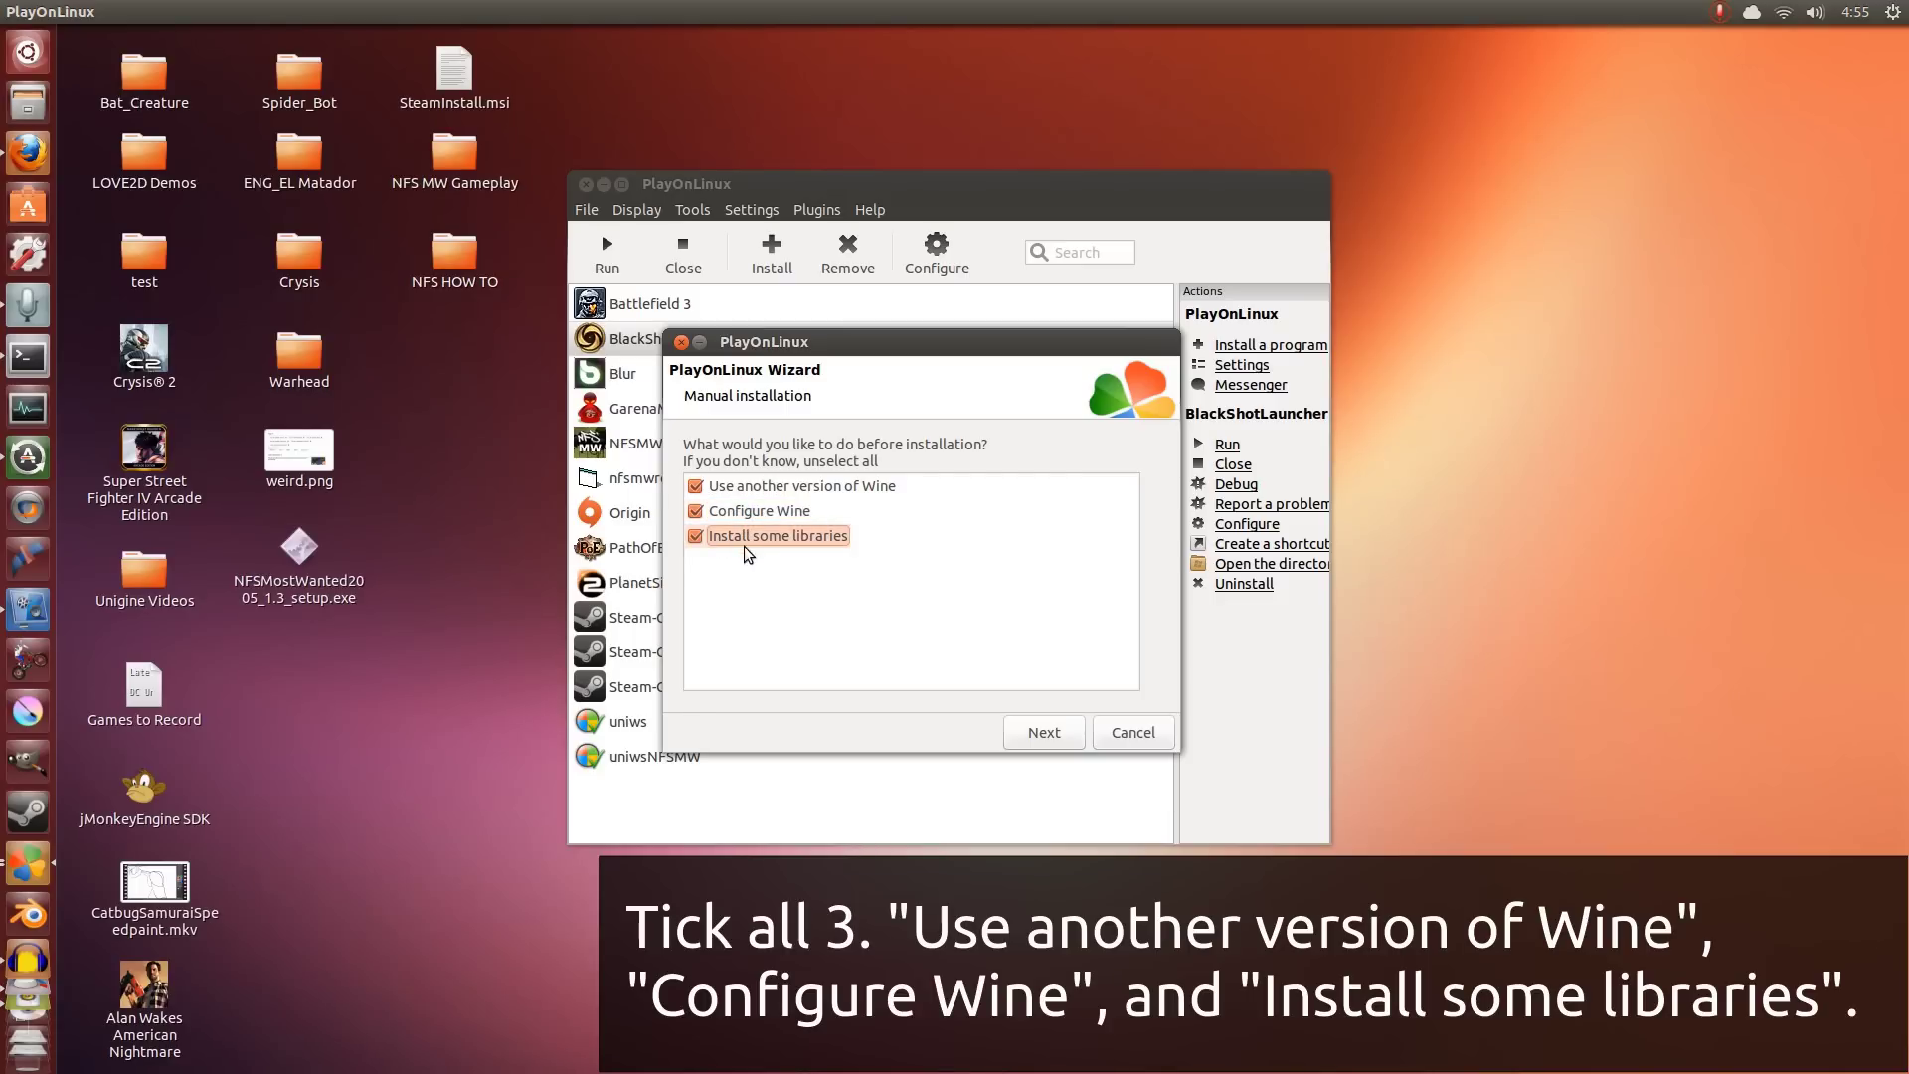
Choose Wine version 1.5.30-1.5.30-1 for the installation
{"action": "left_click", "coordinate": [1049, 732]}
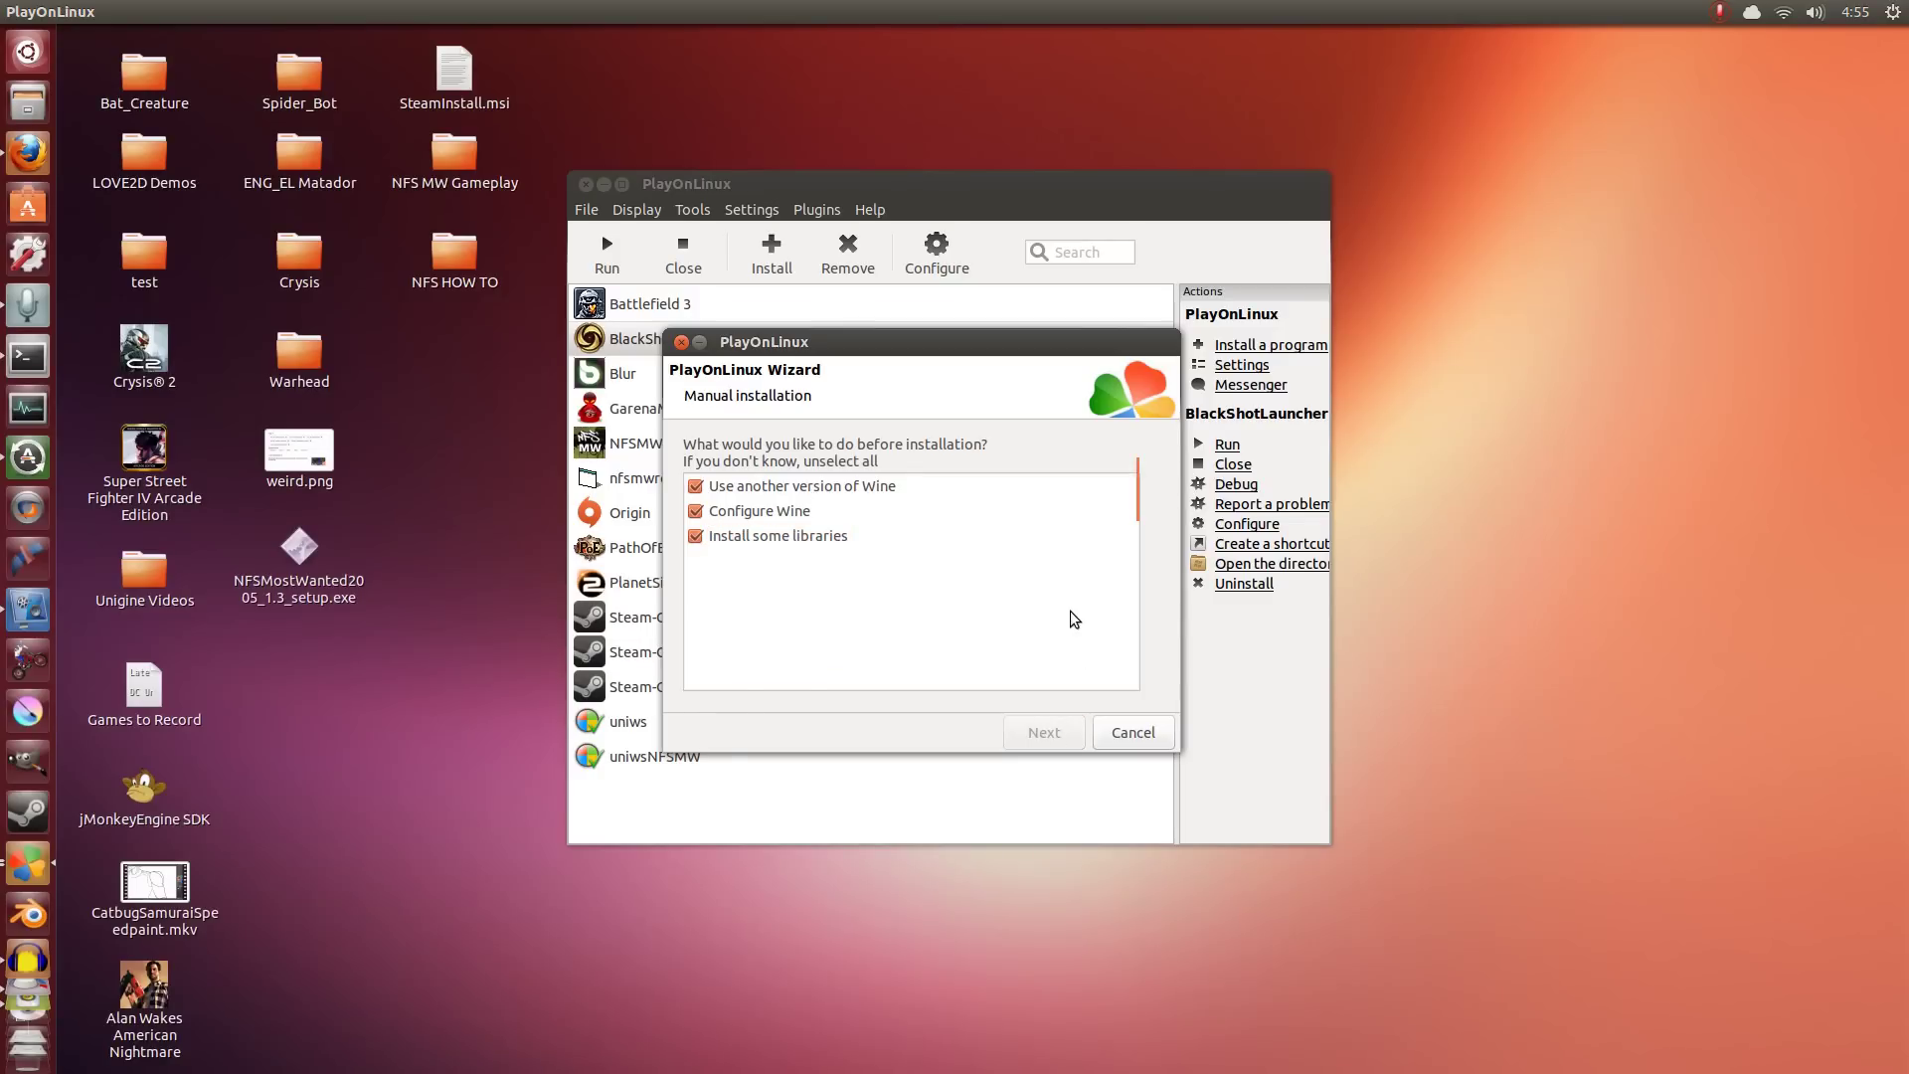
{"action": "scroll", "coordinate": [994, 582], "scroll_direction": "down", "scroll_amount": 10}
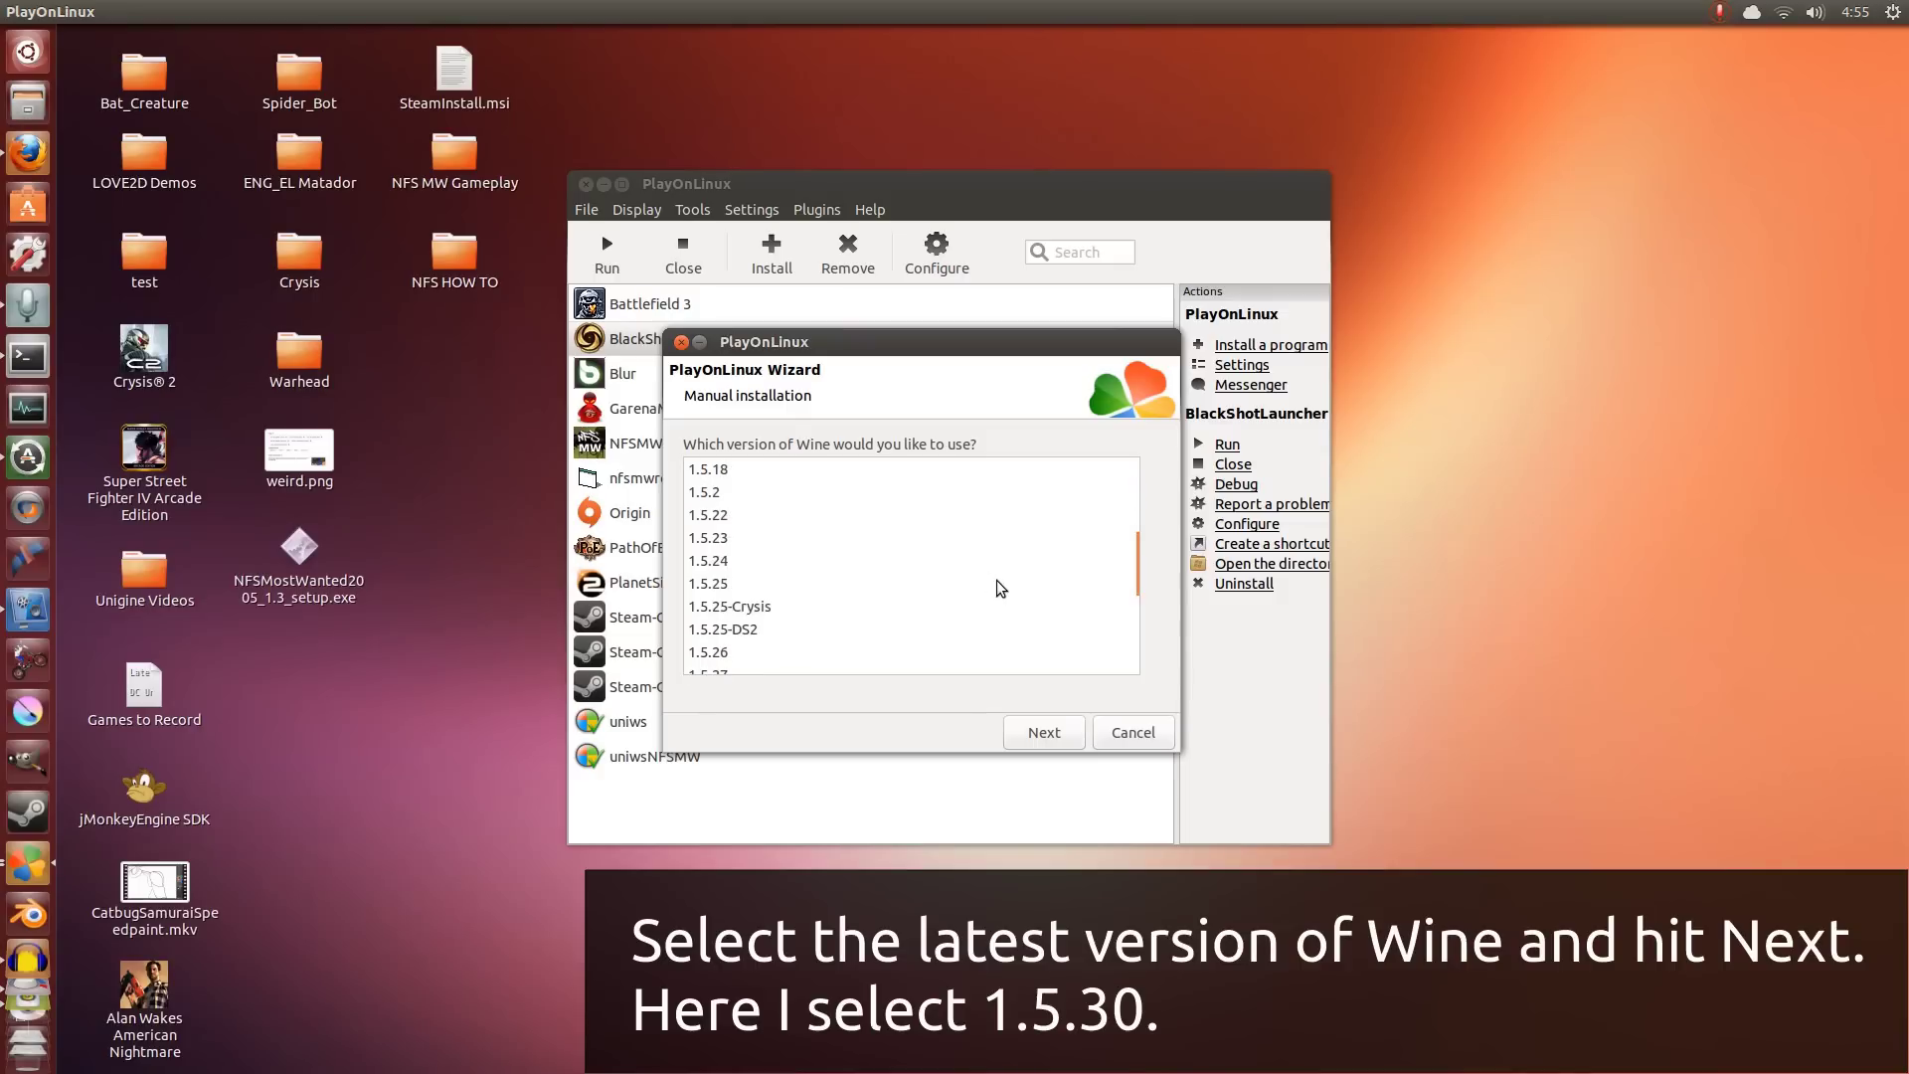
{"action": "left_click", "coordinate": [790, 621]}
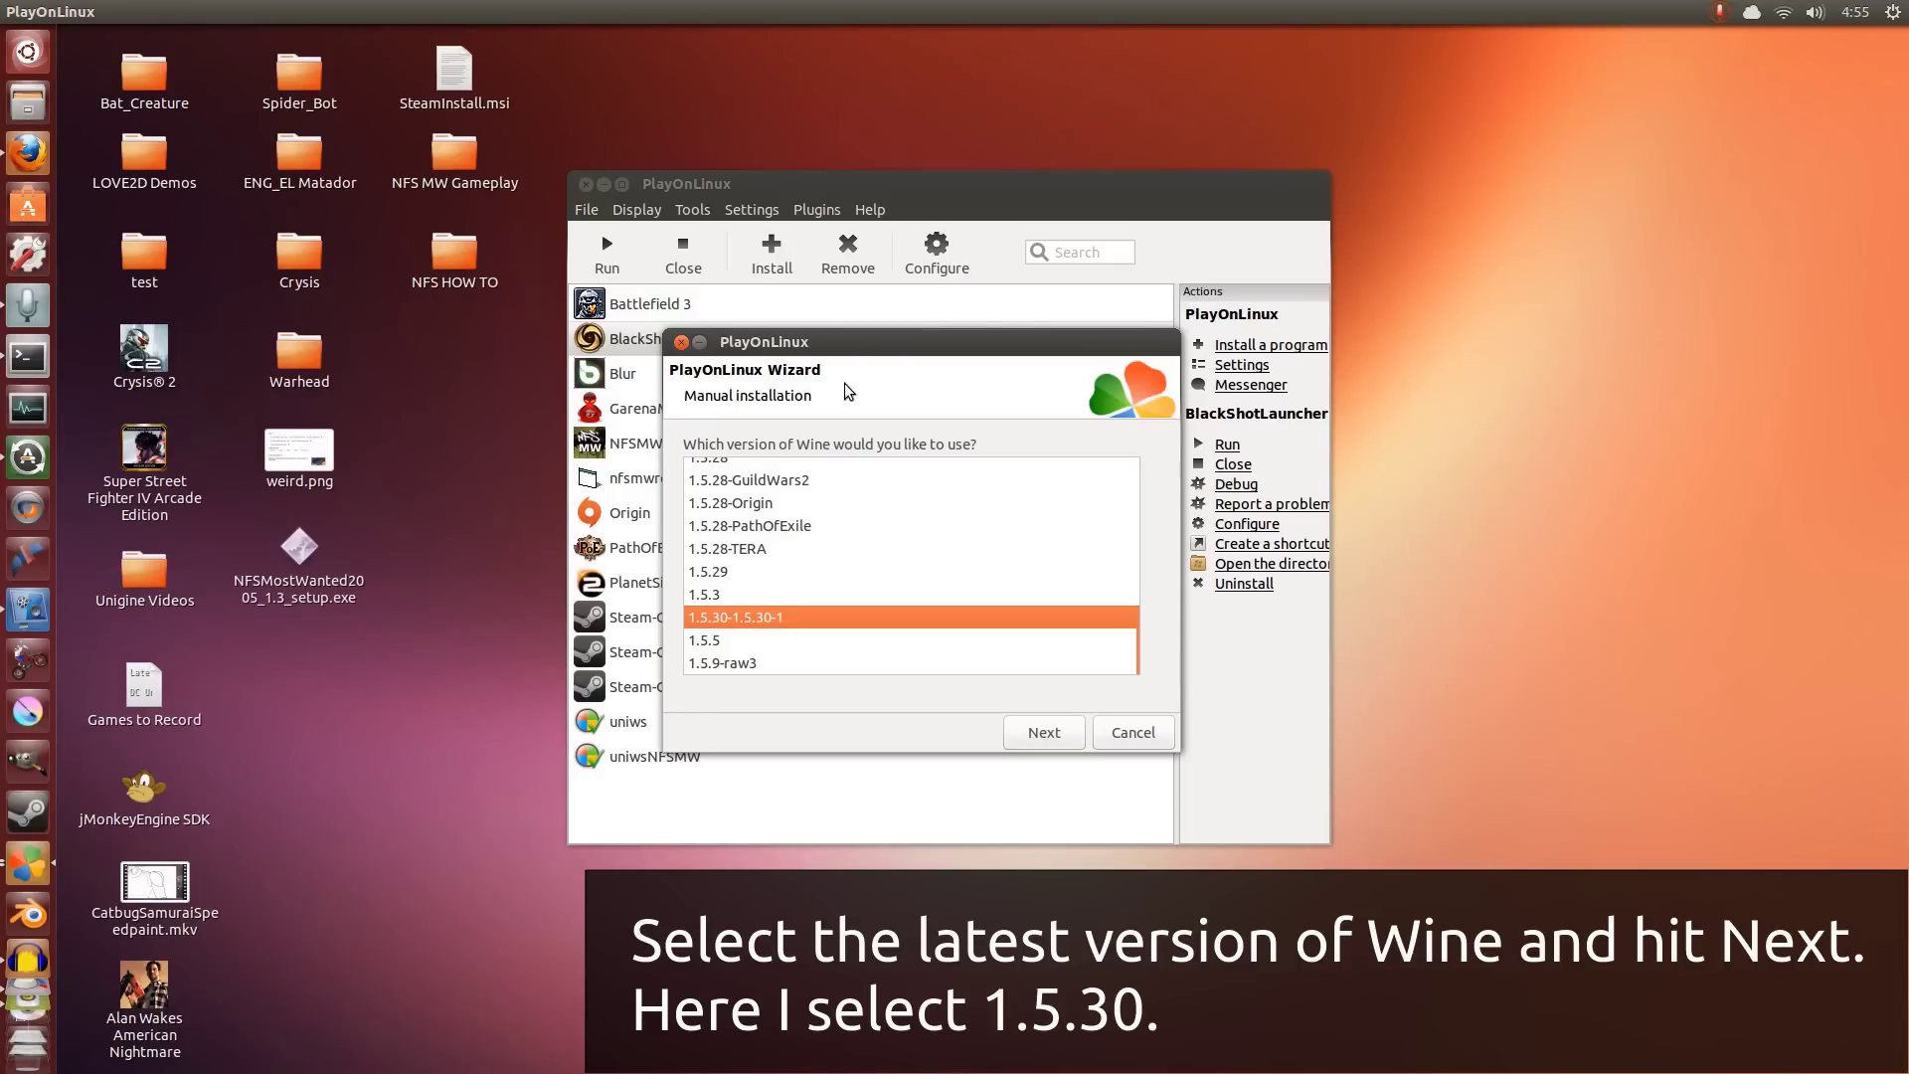
{"action": "left_click_drag", "start_coordinate": [844, 341], "coordinate": [1518, 320]}
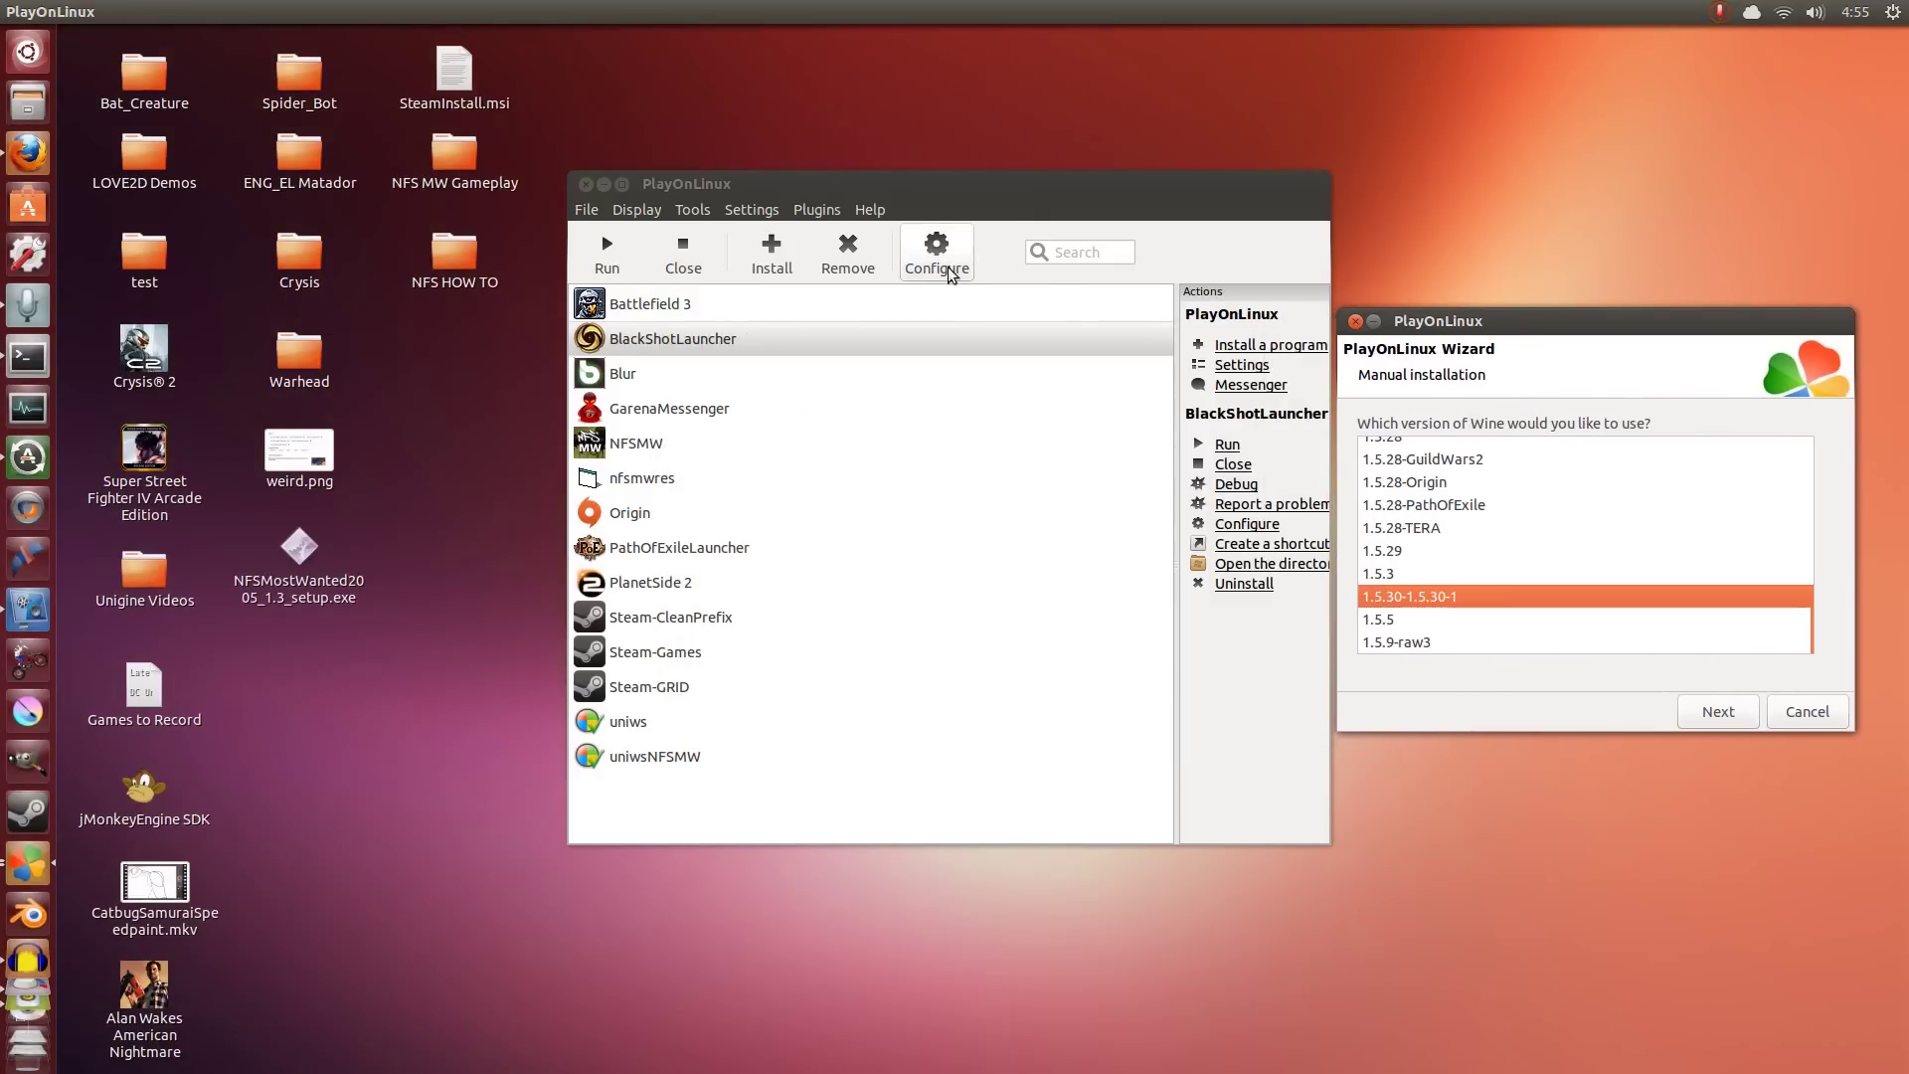
Review the available and installed Wine versions in the Wine versions manager, then close it
{"action": "left_click", "coordinate": [691, 207]}
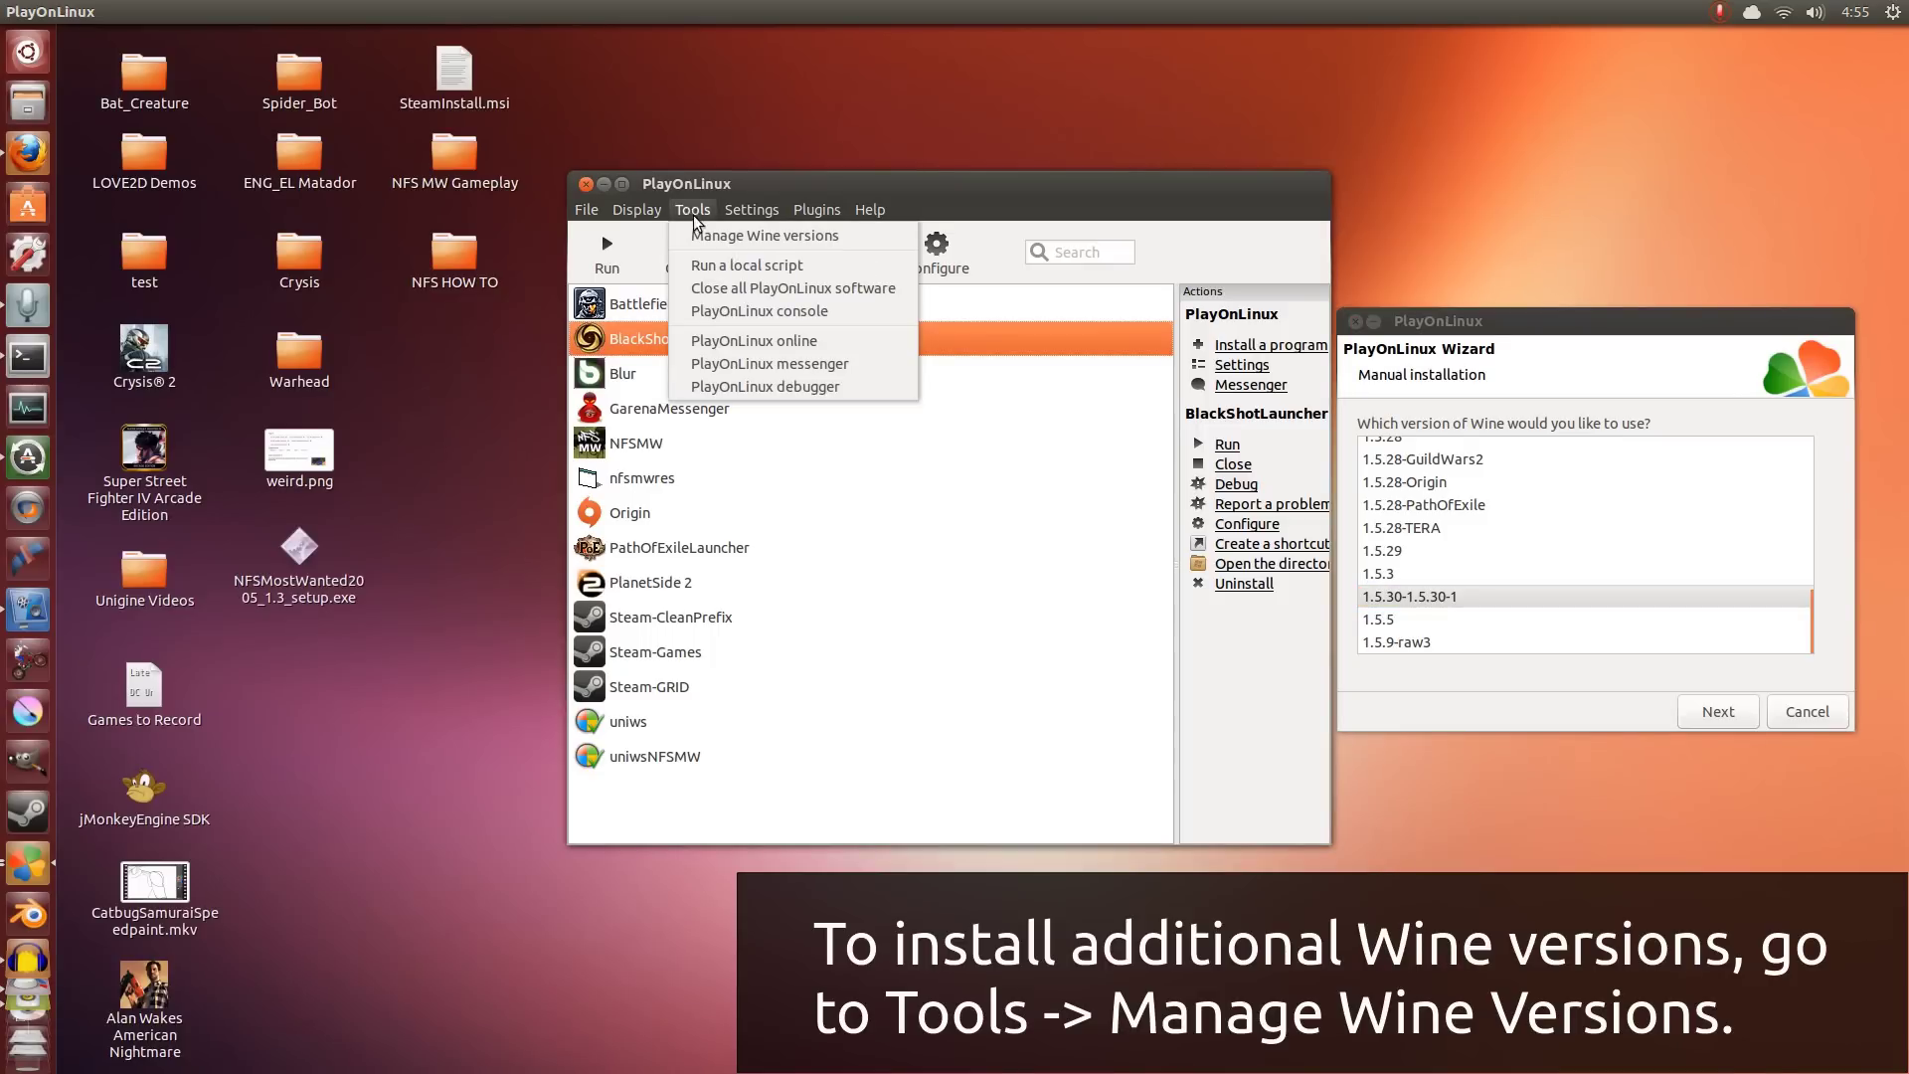
{"action": "left_click", "coordinate": [699, 242]}
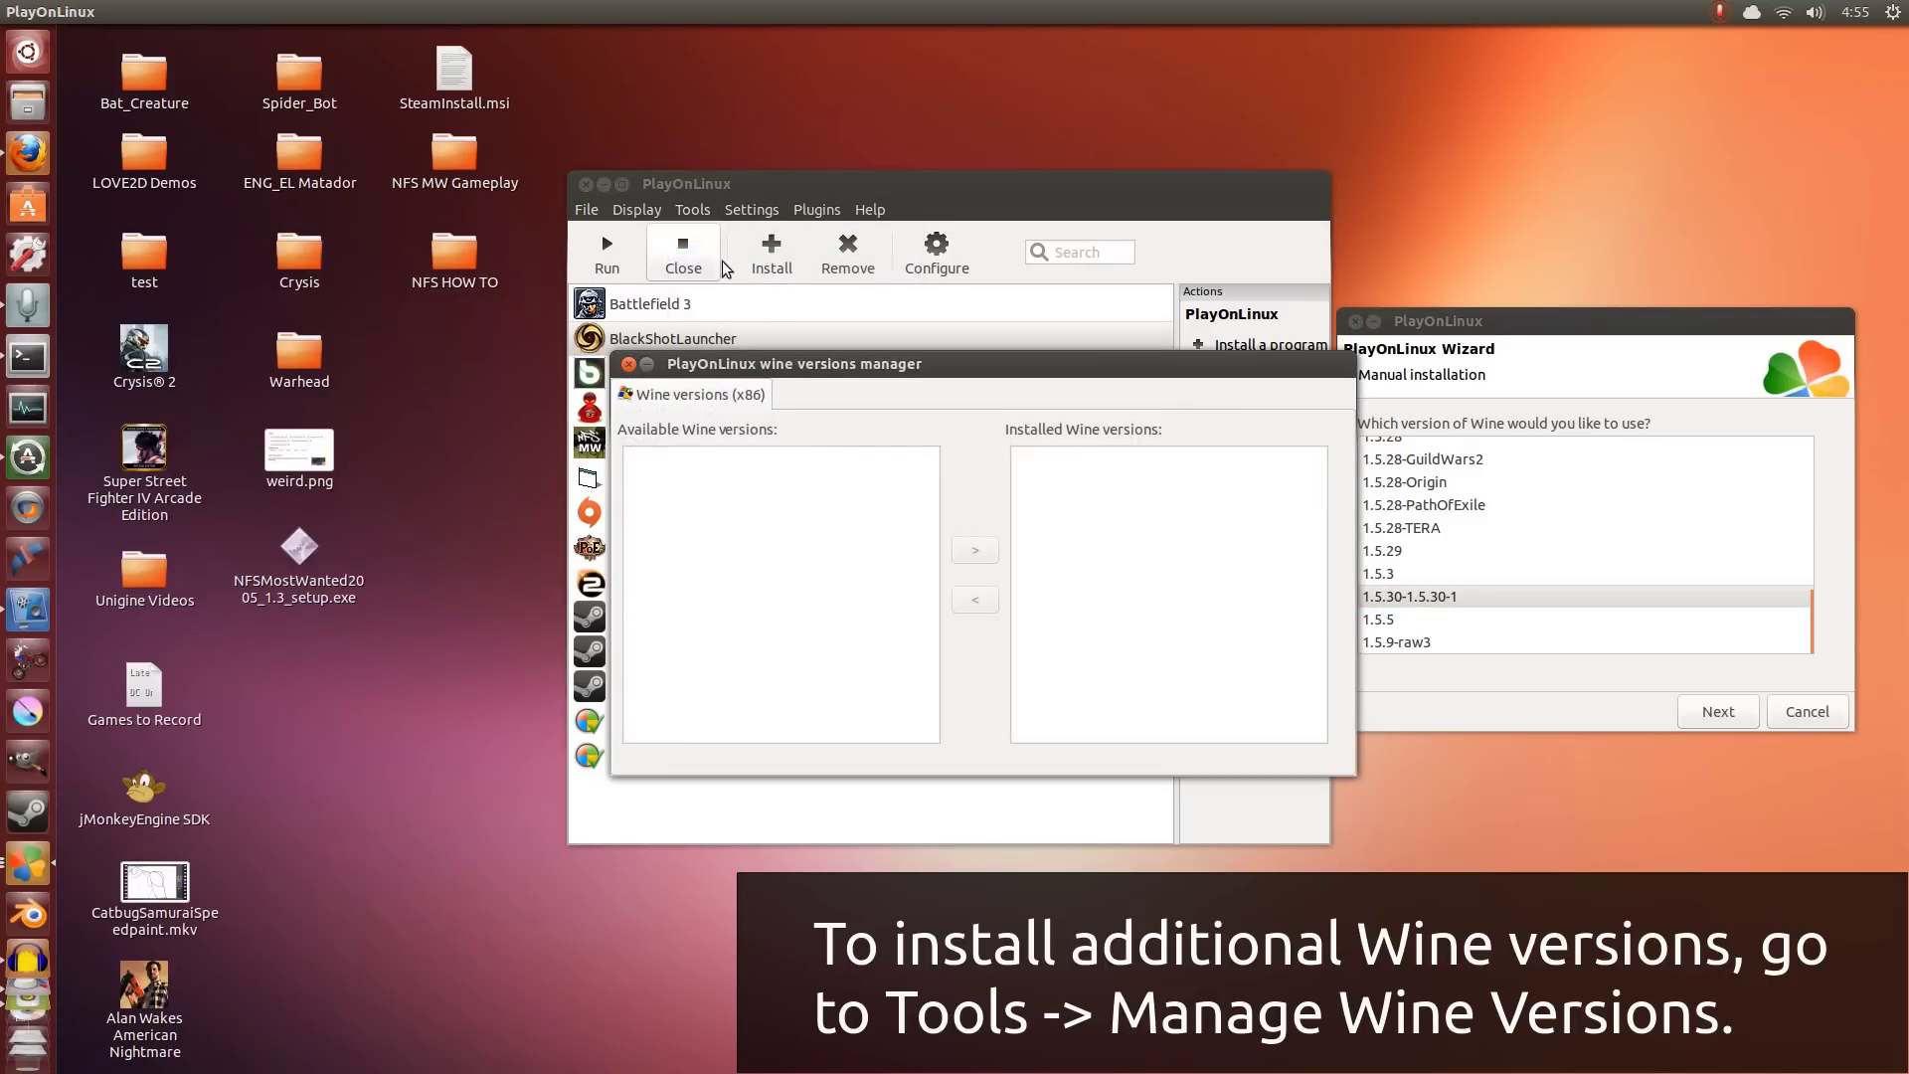
{"action": "left_click_drag", "start_coordinate": [935, 368], "coordinate": [866, 362]}
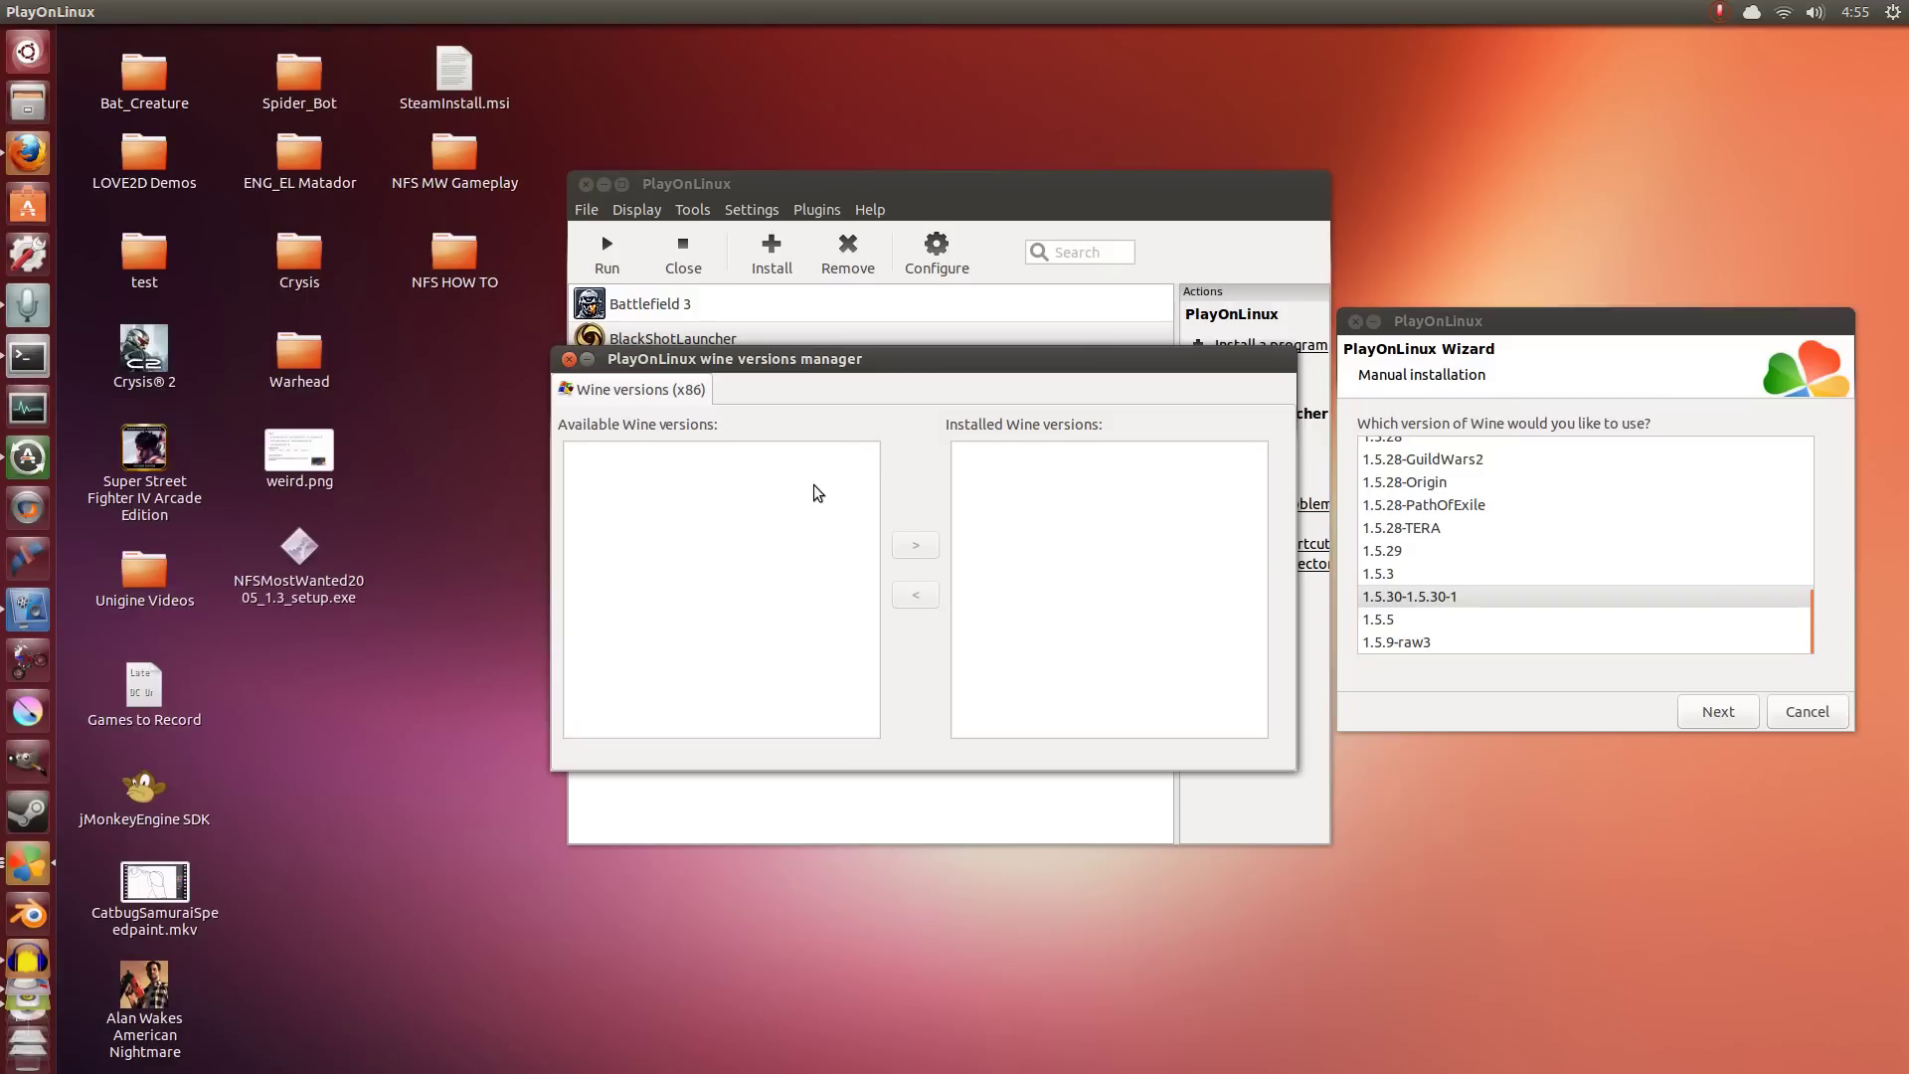
{"action": "left_click", "coordinate": [637, 457]}
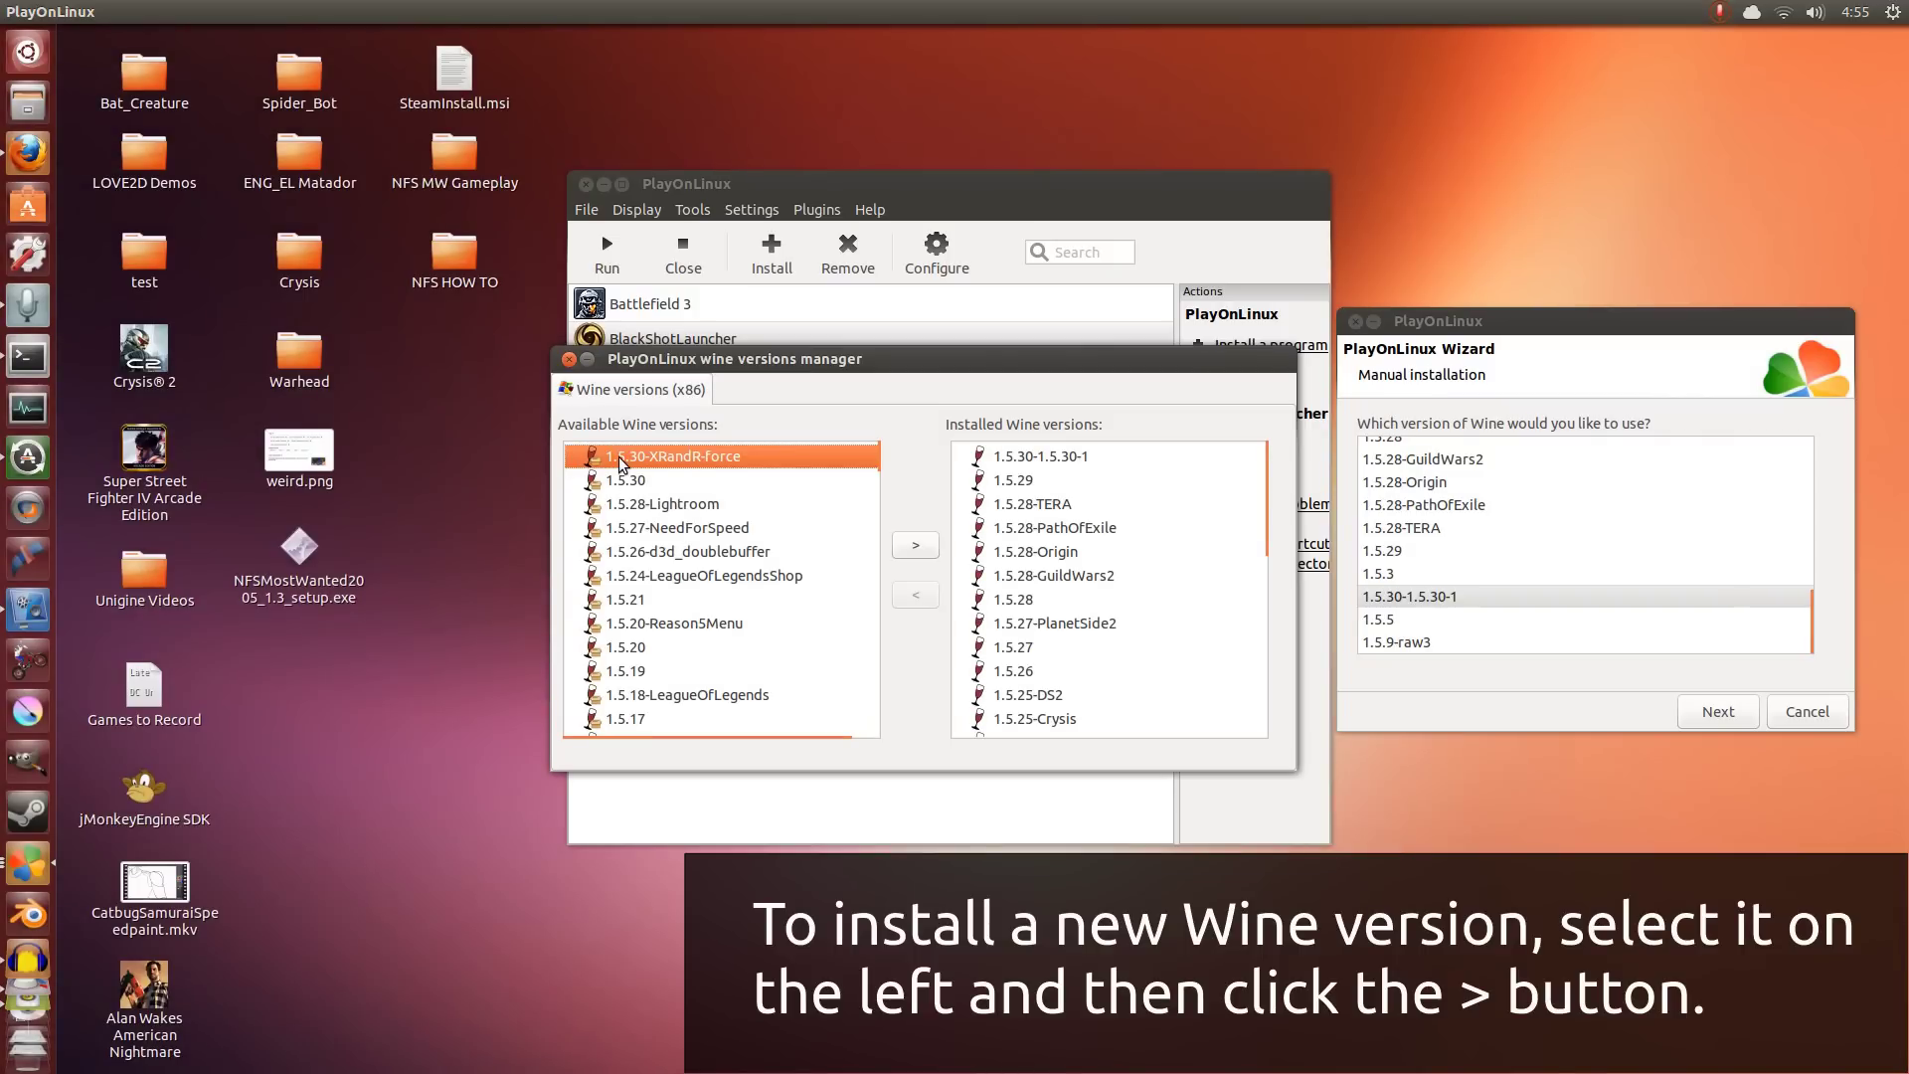
{"action": "left_click", "coordinate": [1058, 454]}
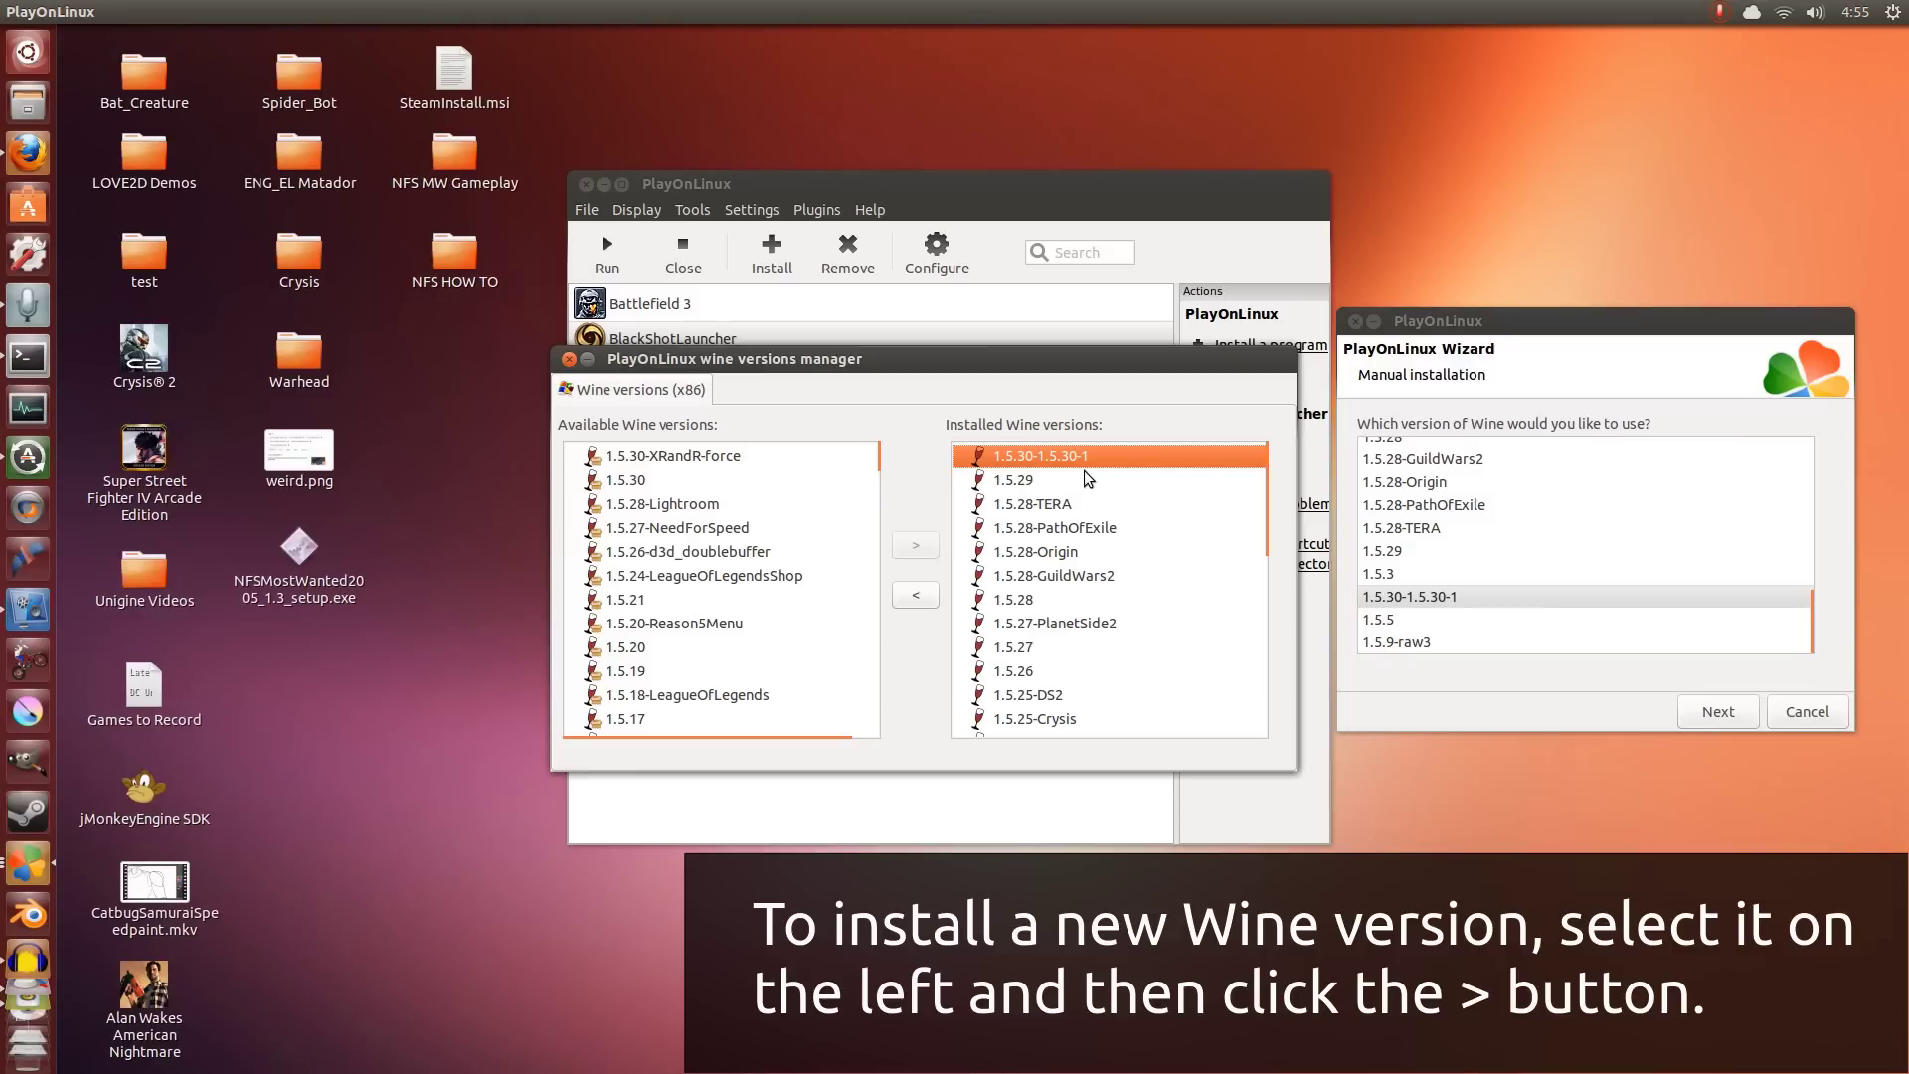
{"action": "left_click", "coordinate": [663, 459]}
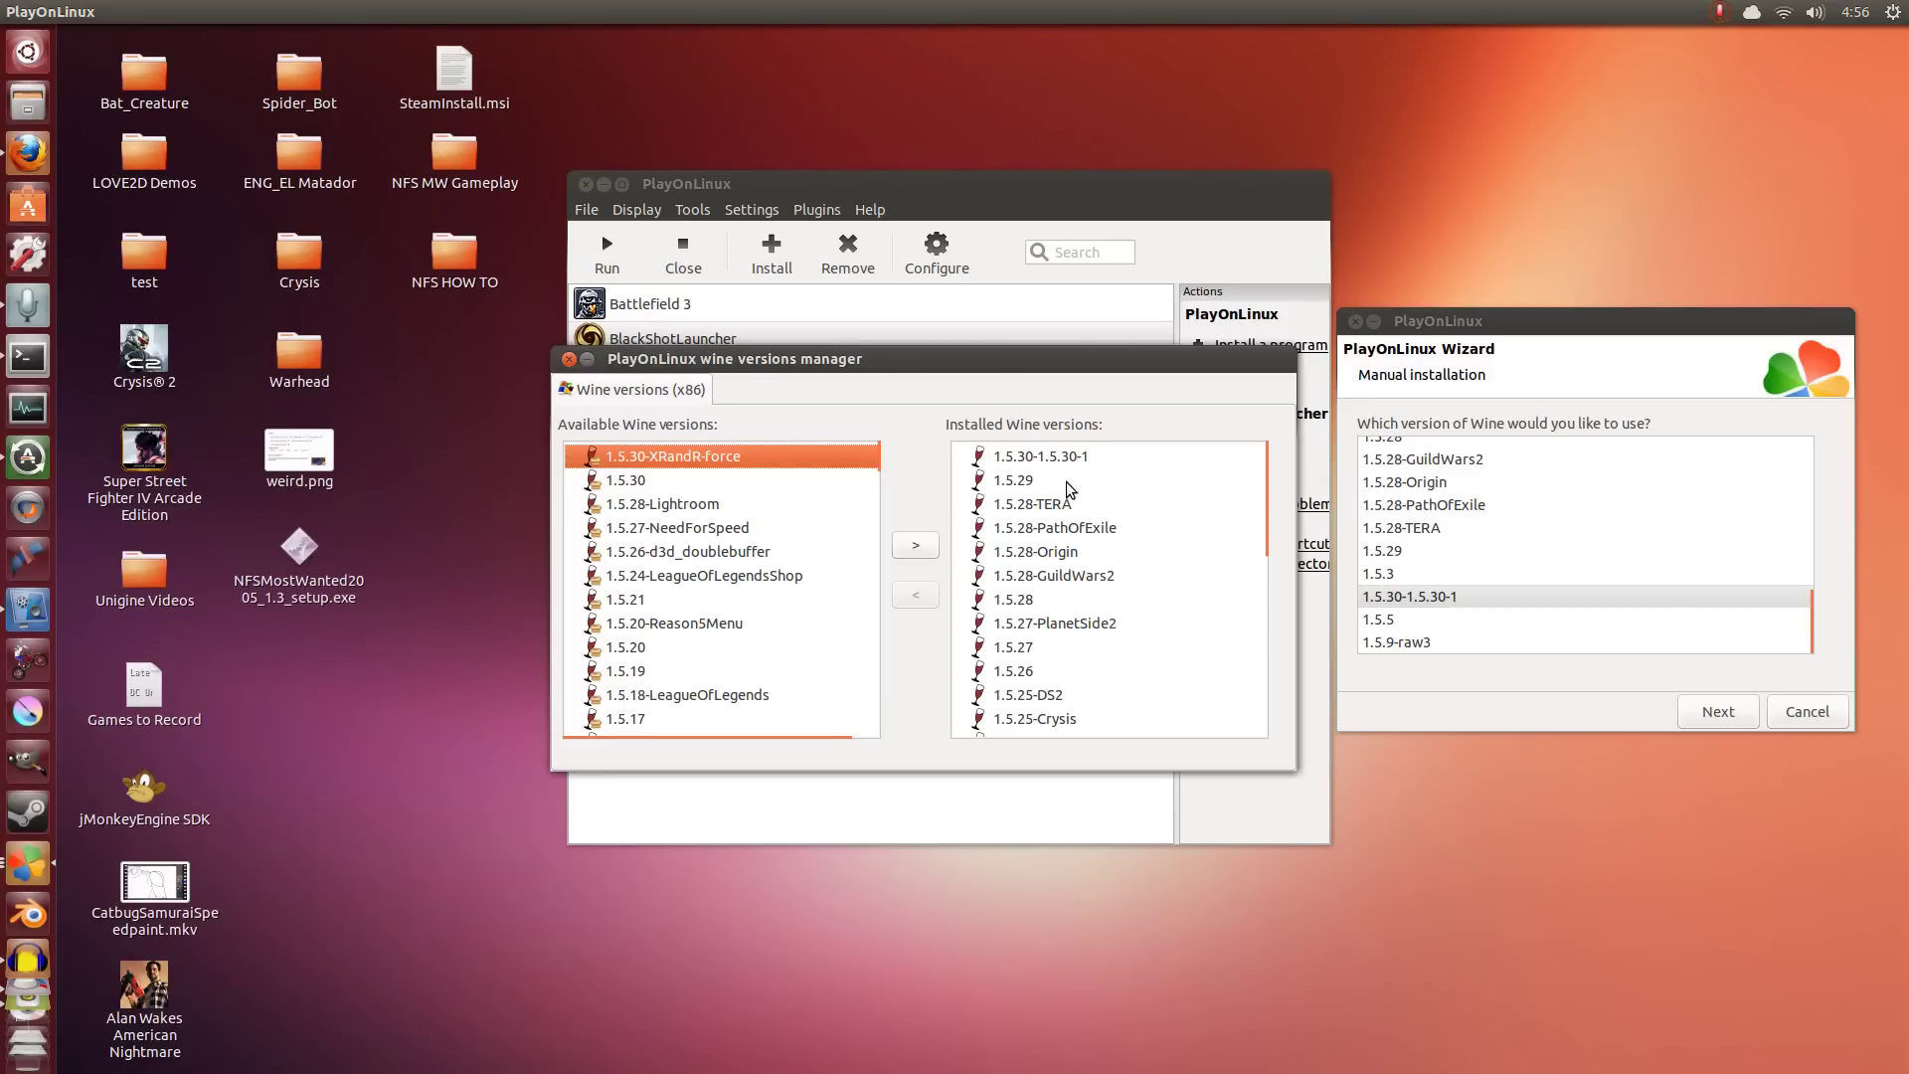
{"action": "left_click", "coordinate": [564, 360]}
{"action": "left_click_drag", "start_coordinate": [1621, 322], "coordinate": [906, 318]}
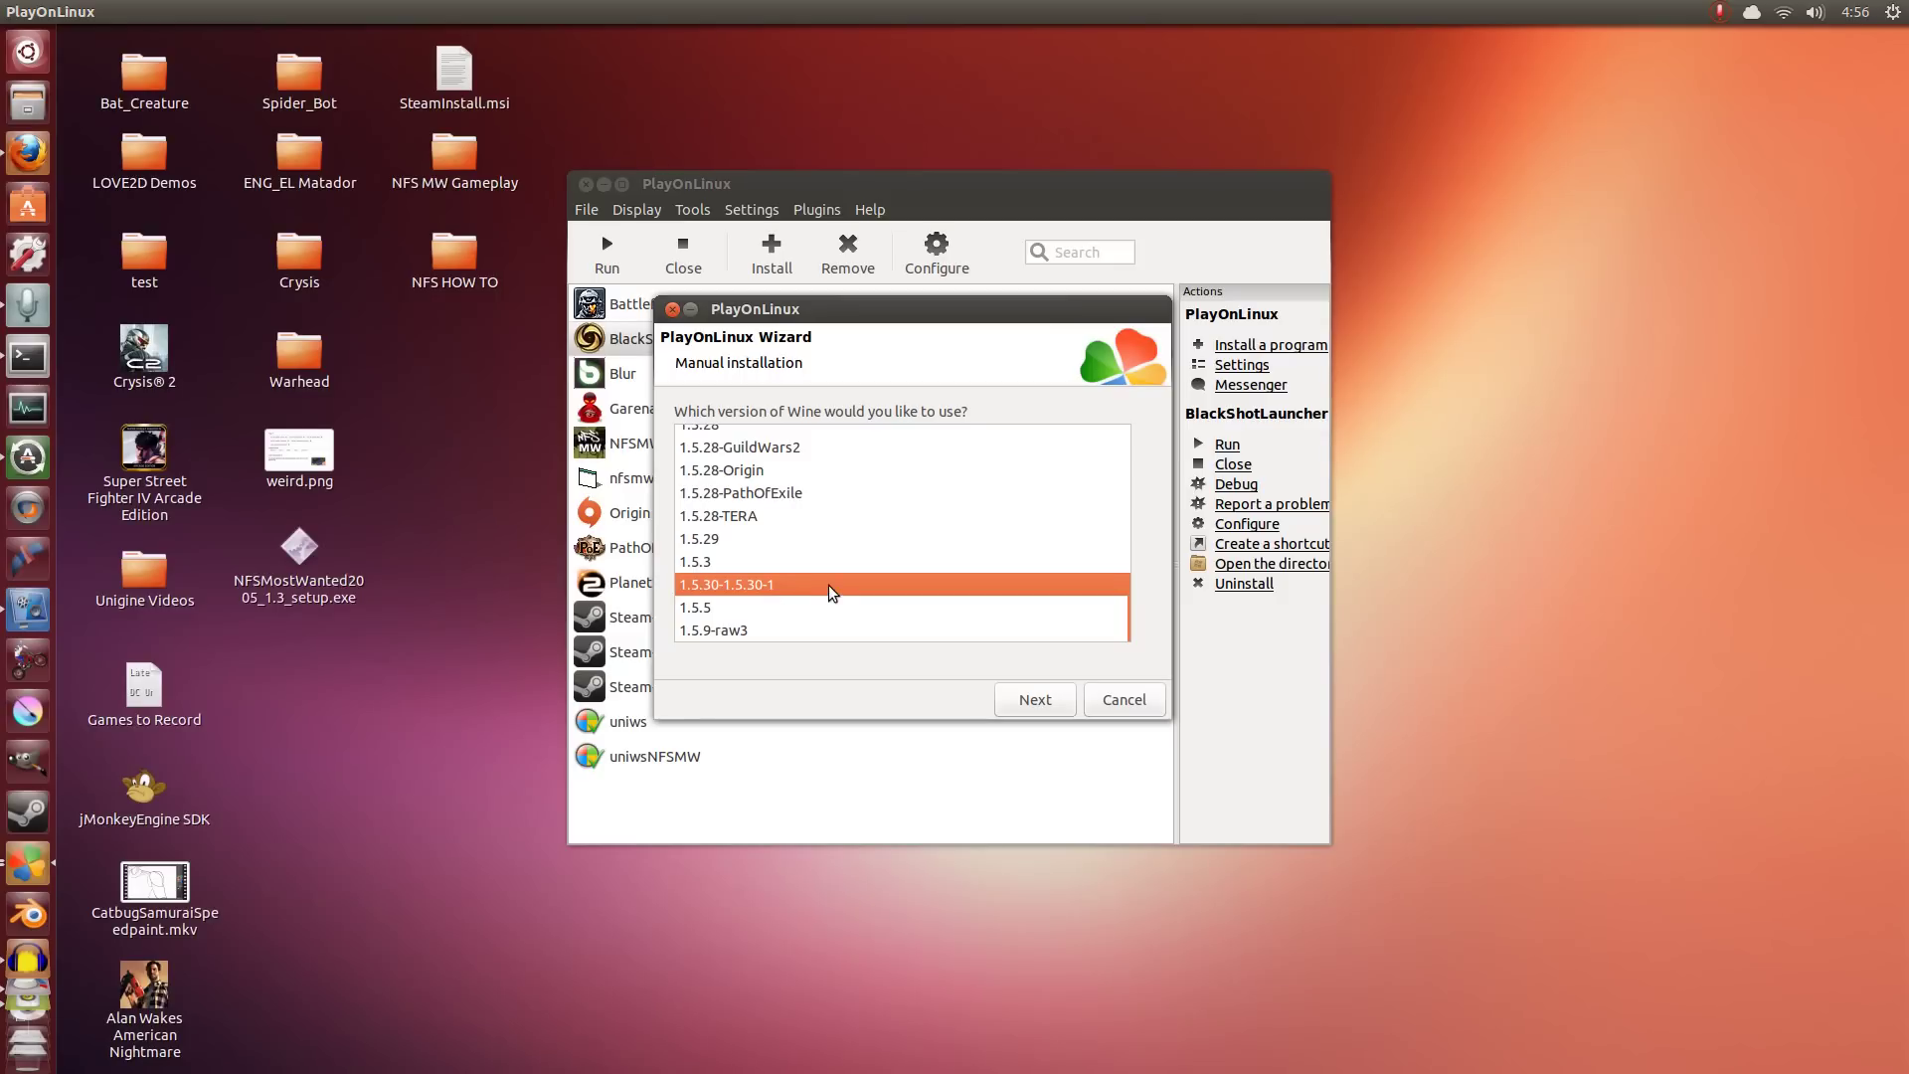
Create the virtual drive and enable a 1600 x 900 emulated virtual desktop in Wine's Graphics settings
{"action": "left_click", "coordinate": [1024, 694]}
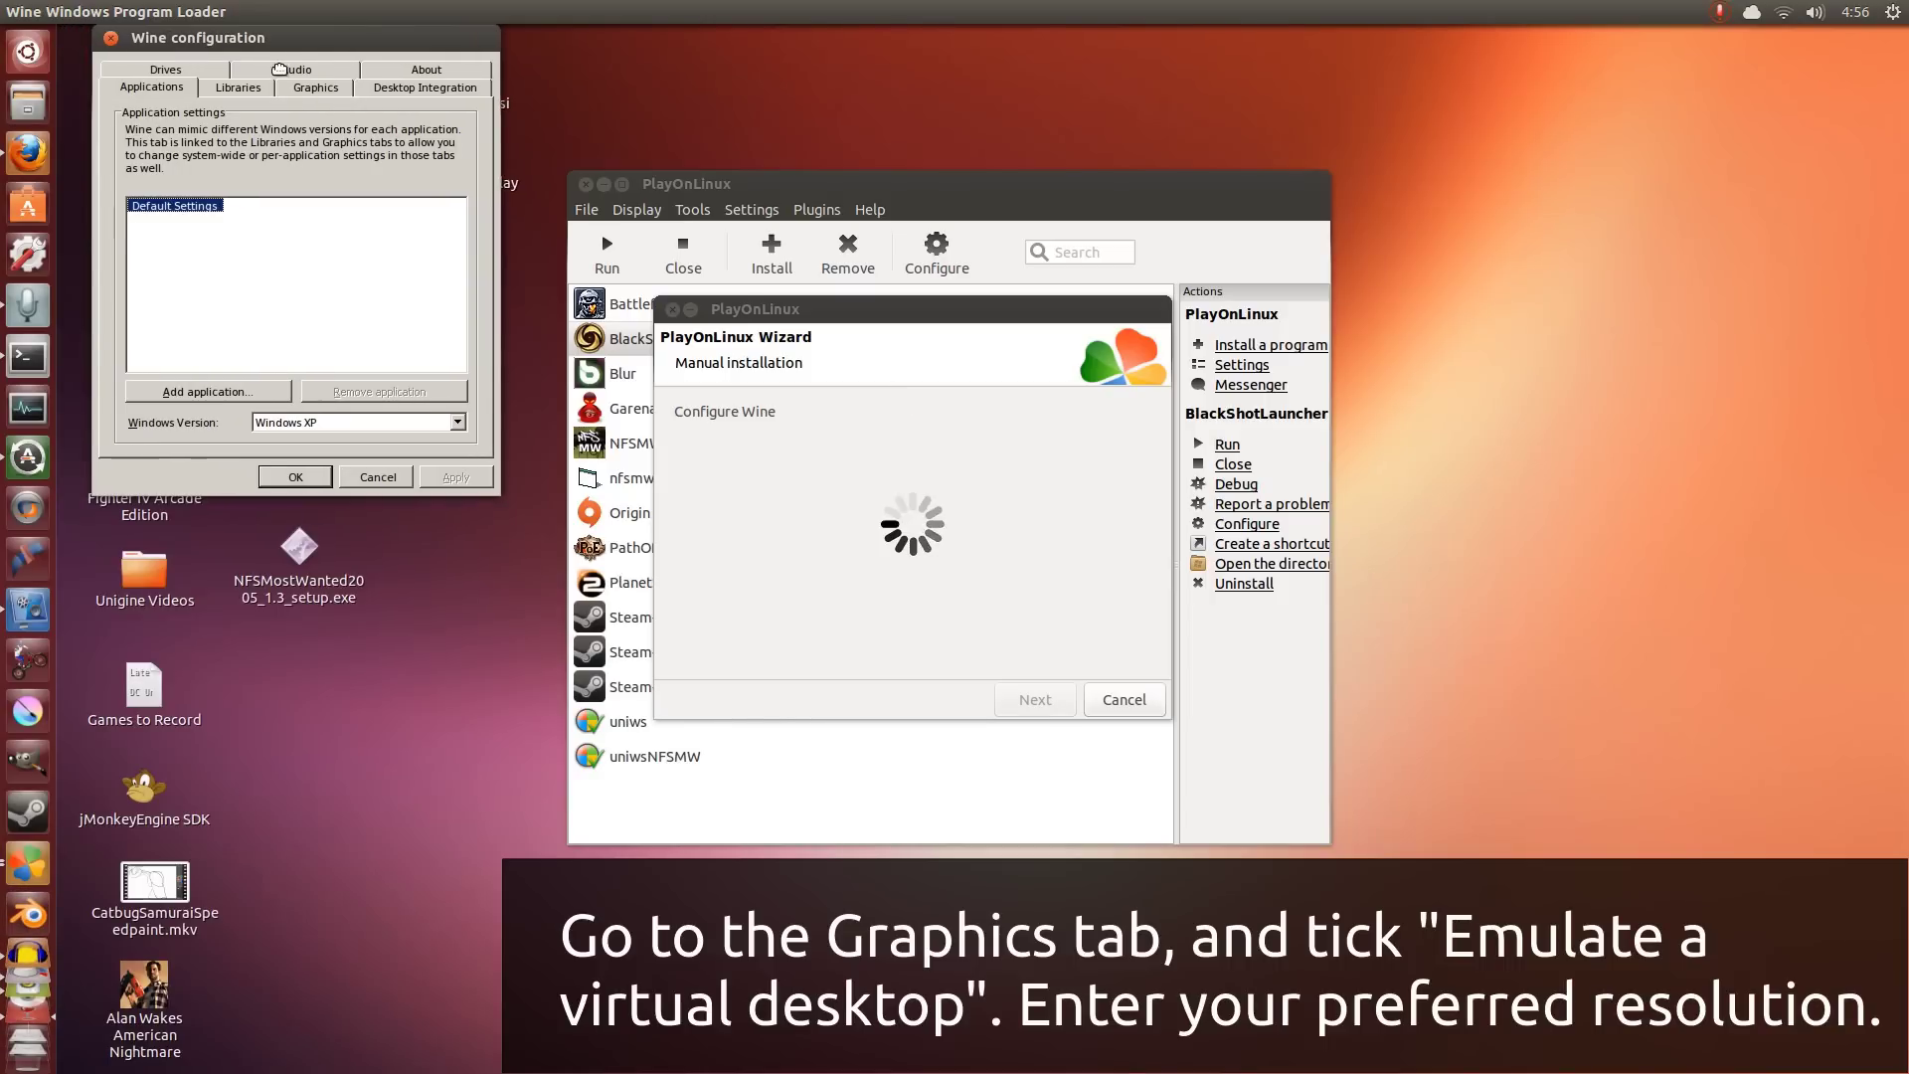
{"action": "left_click_drag", "start_coordinate": [280, 68], "coordinate": [917, 337]}
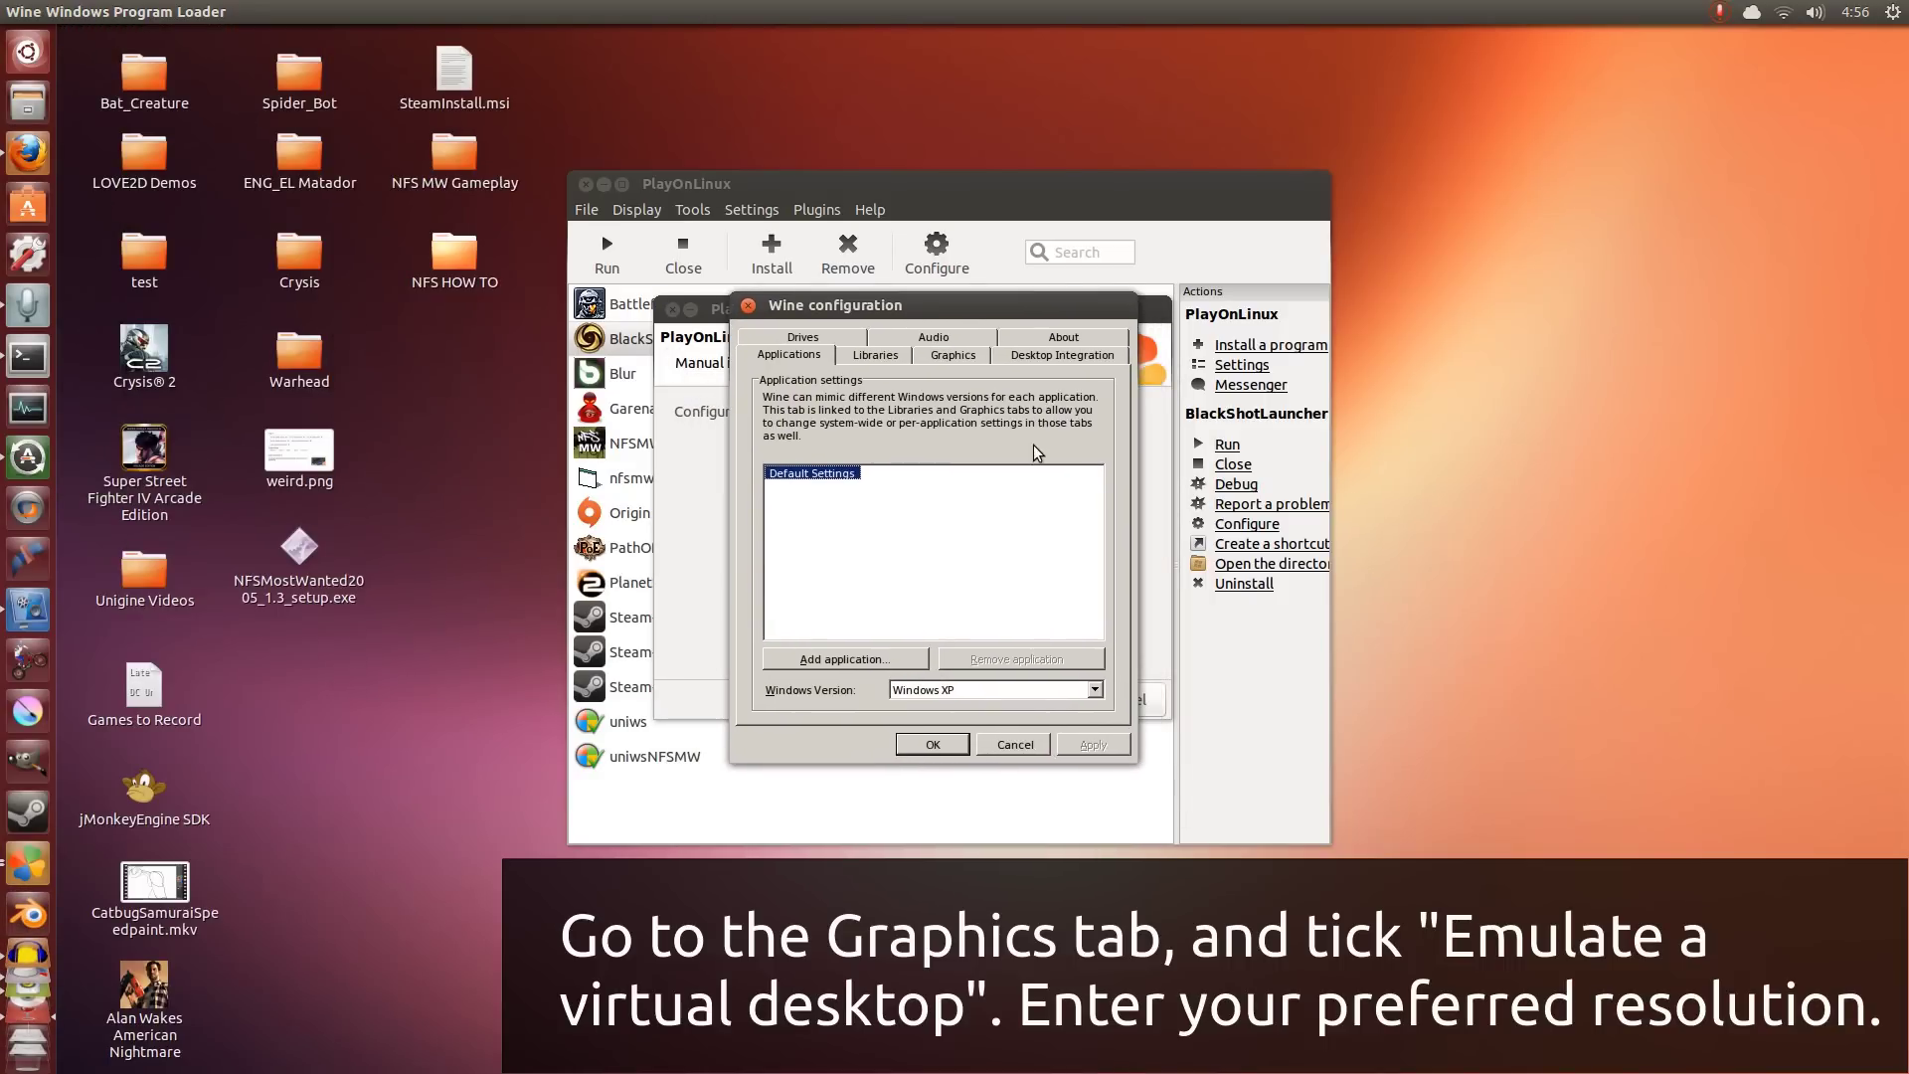
{"action": "left_click", "coordinate": [965, 356]}
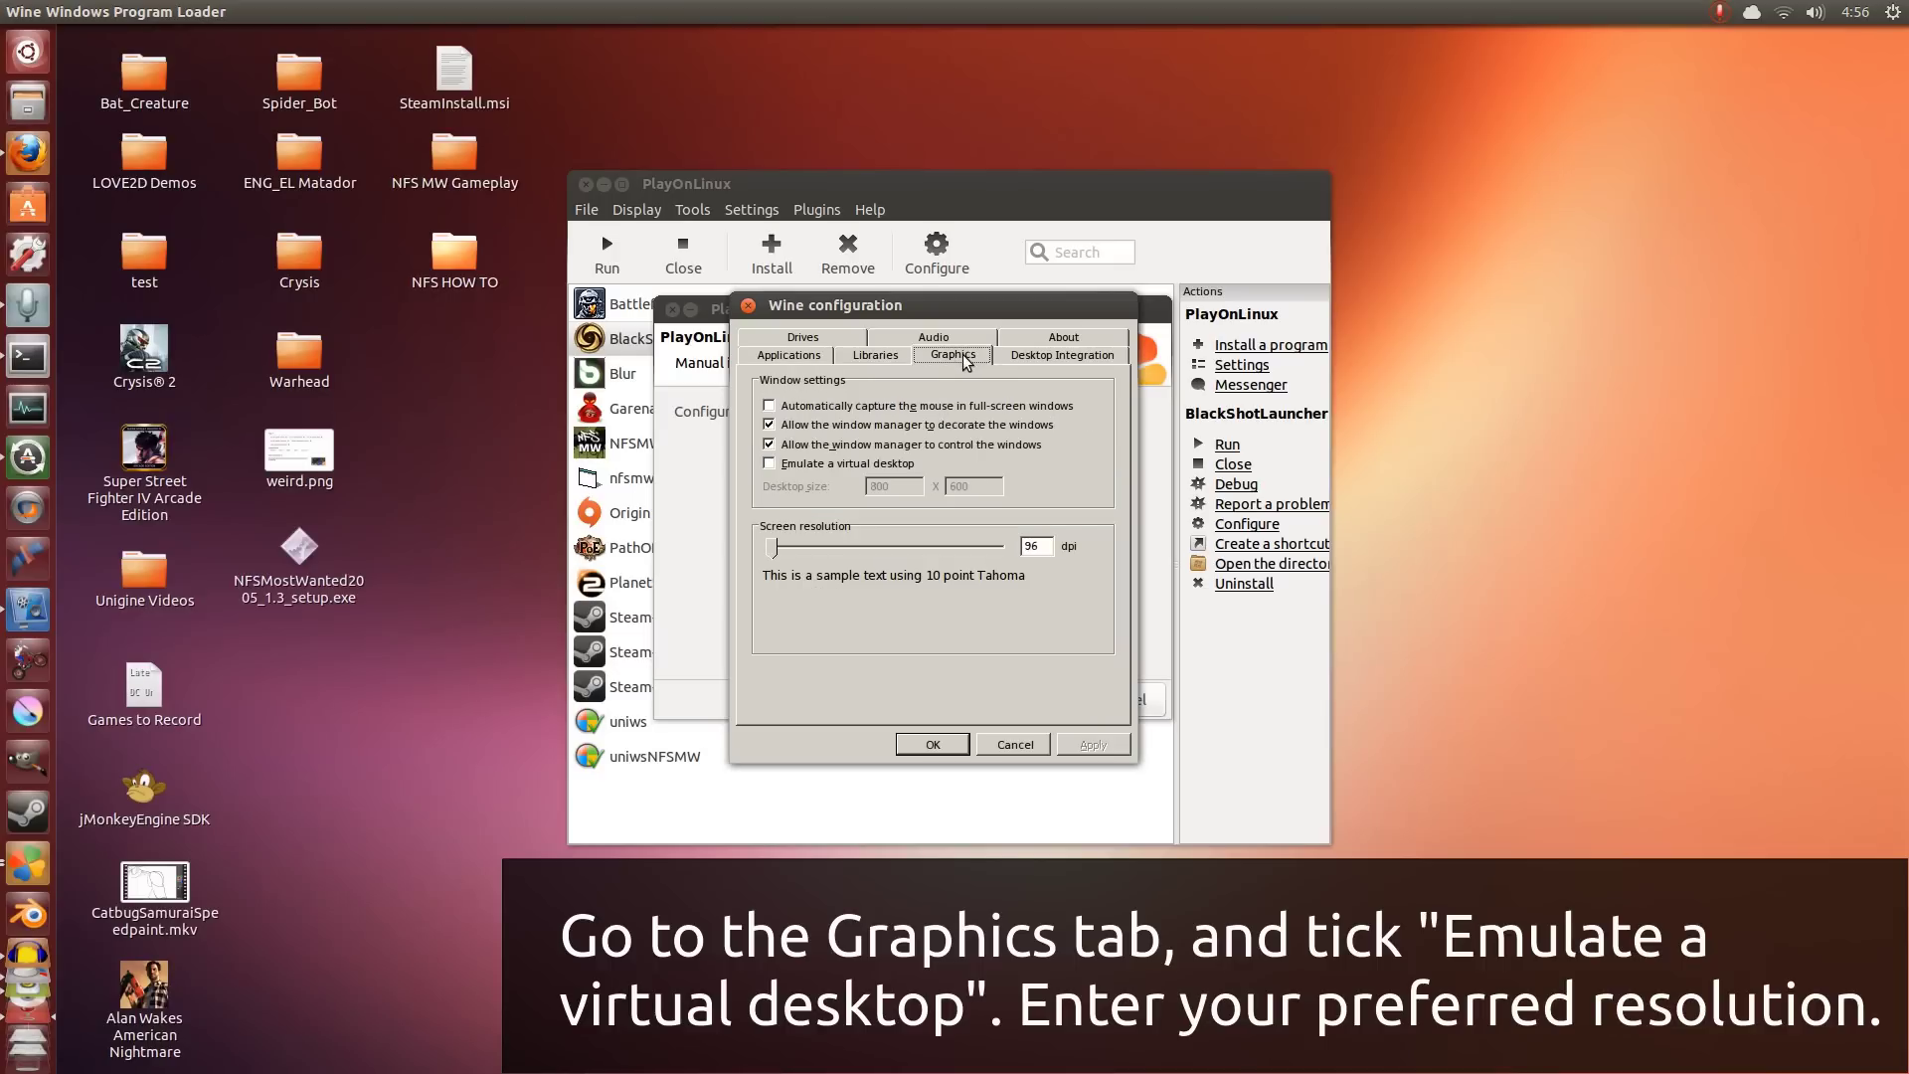
{"action": "left_click", "coordinate": [772, 465]}
{"action": "double_click", "coordinate": [905, 488]}
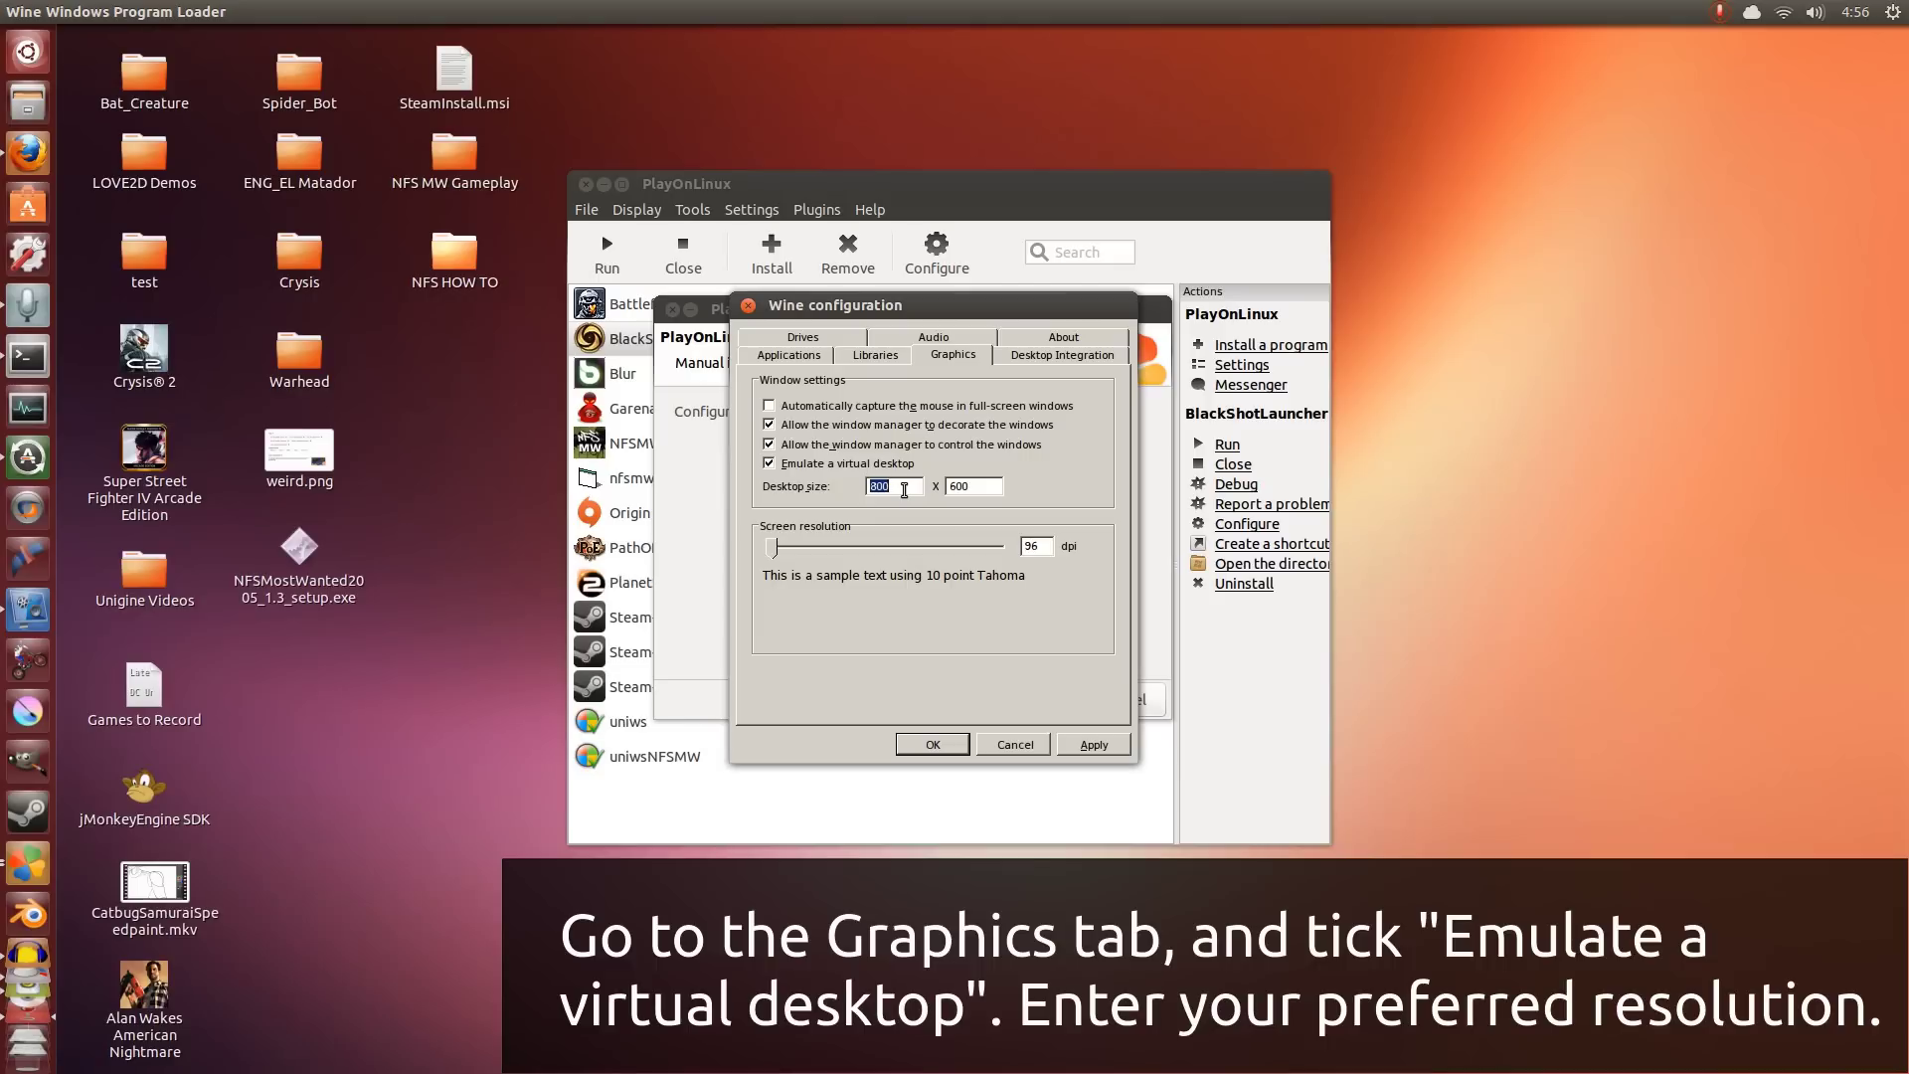
{"action": "type", "text": "1600"}
{"action": "key", "text": "Tab"}
{"action": "type", "text": "90"}
{"action": "left_click", "coordinate": [1098, 742]}
Close Wine configuration and tick POL_Install_d3dx9, POL_Install_vcrun2005 and POL_Install_vbrun6 to install
{"action": "left_click", "coordinate": [935, 743]}
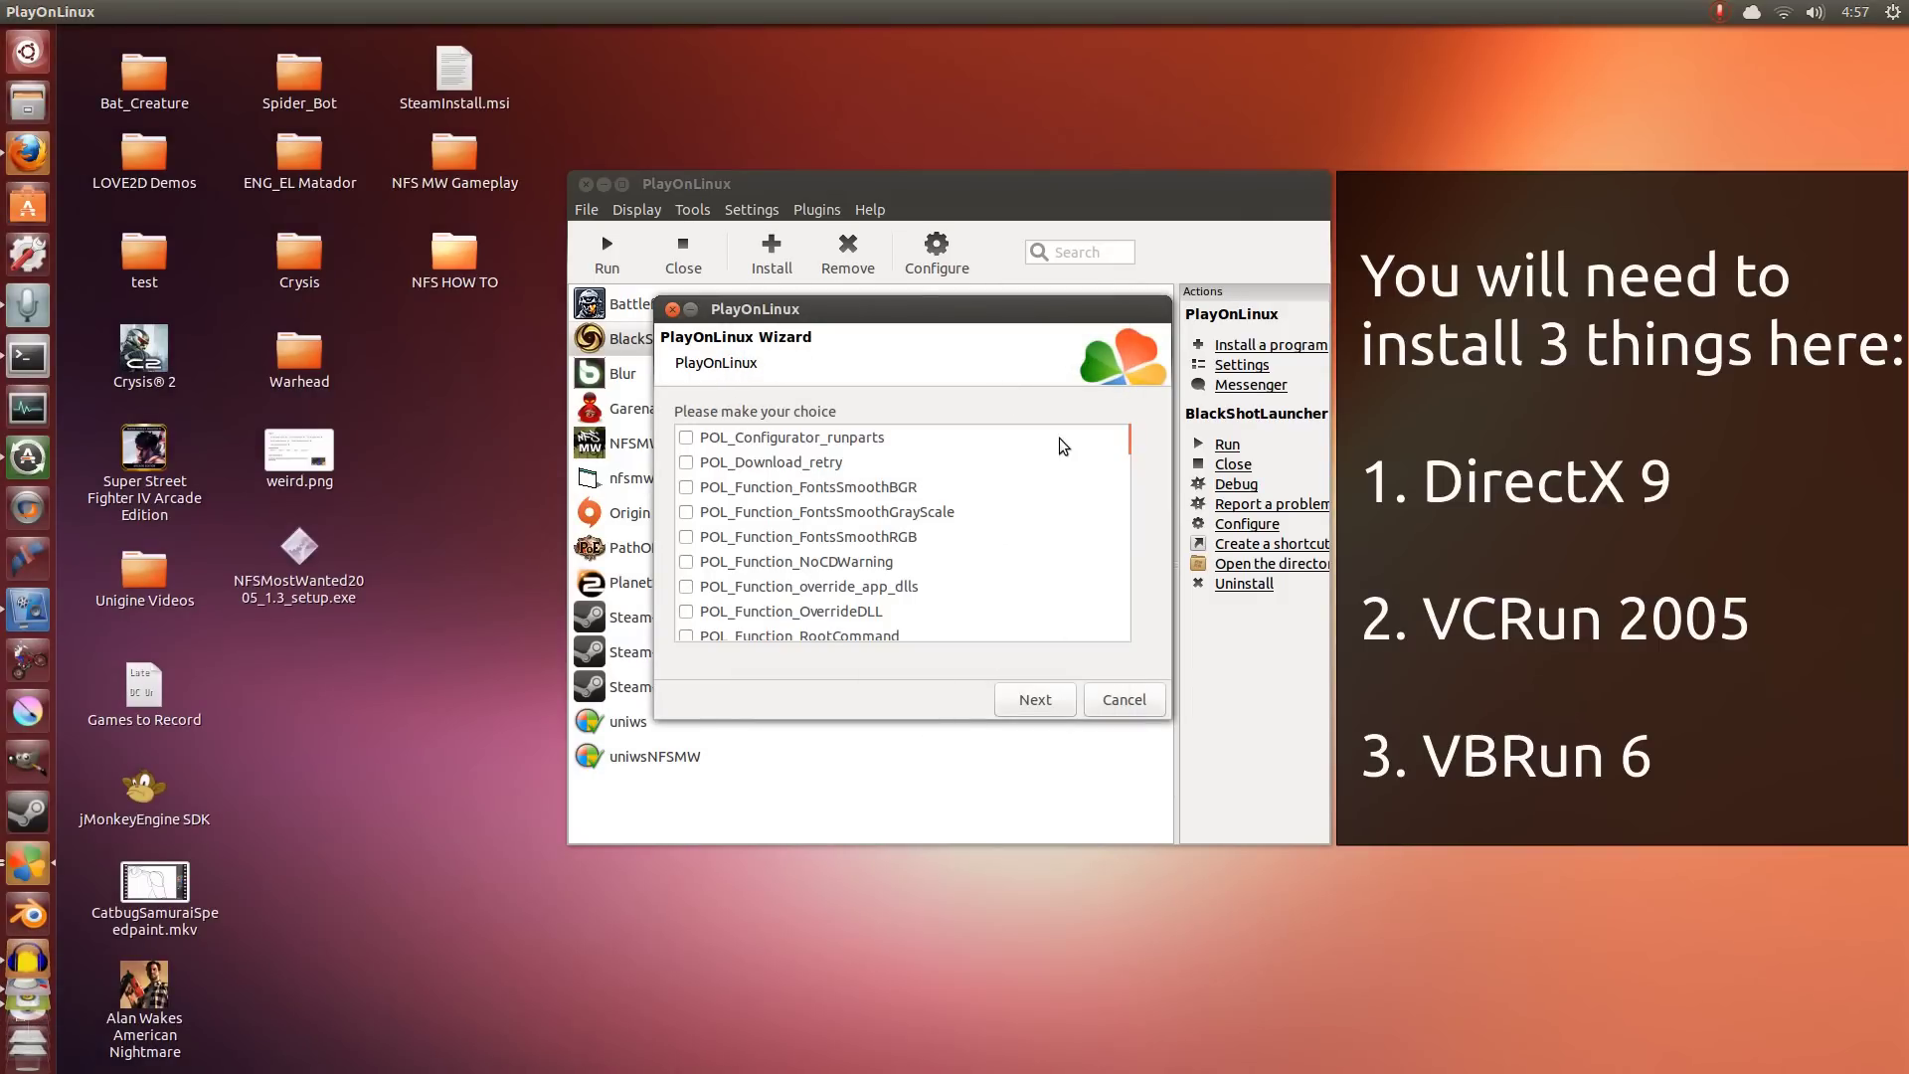
{"action": "left_click_drag", "start_coordinate": [971, 315], "coordinate": [886, 252]}
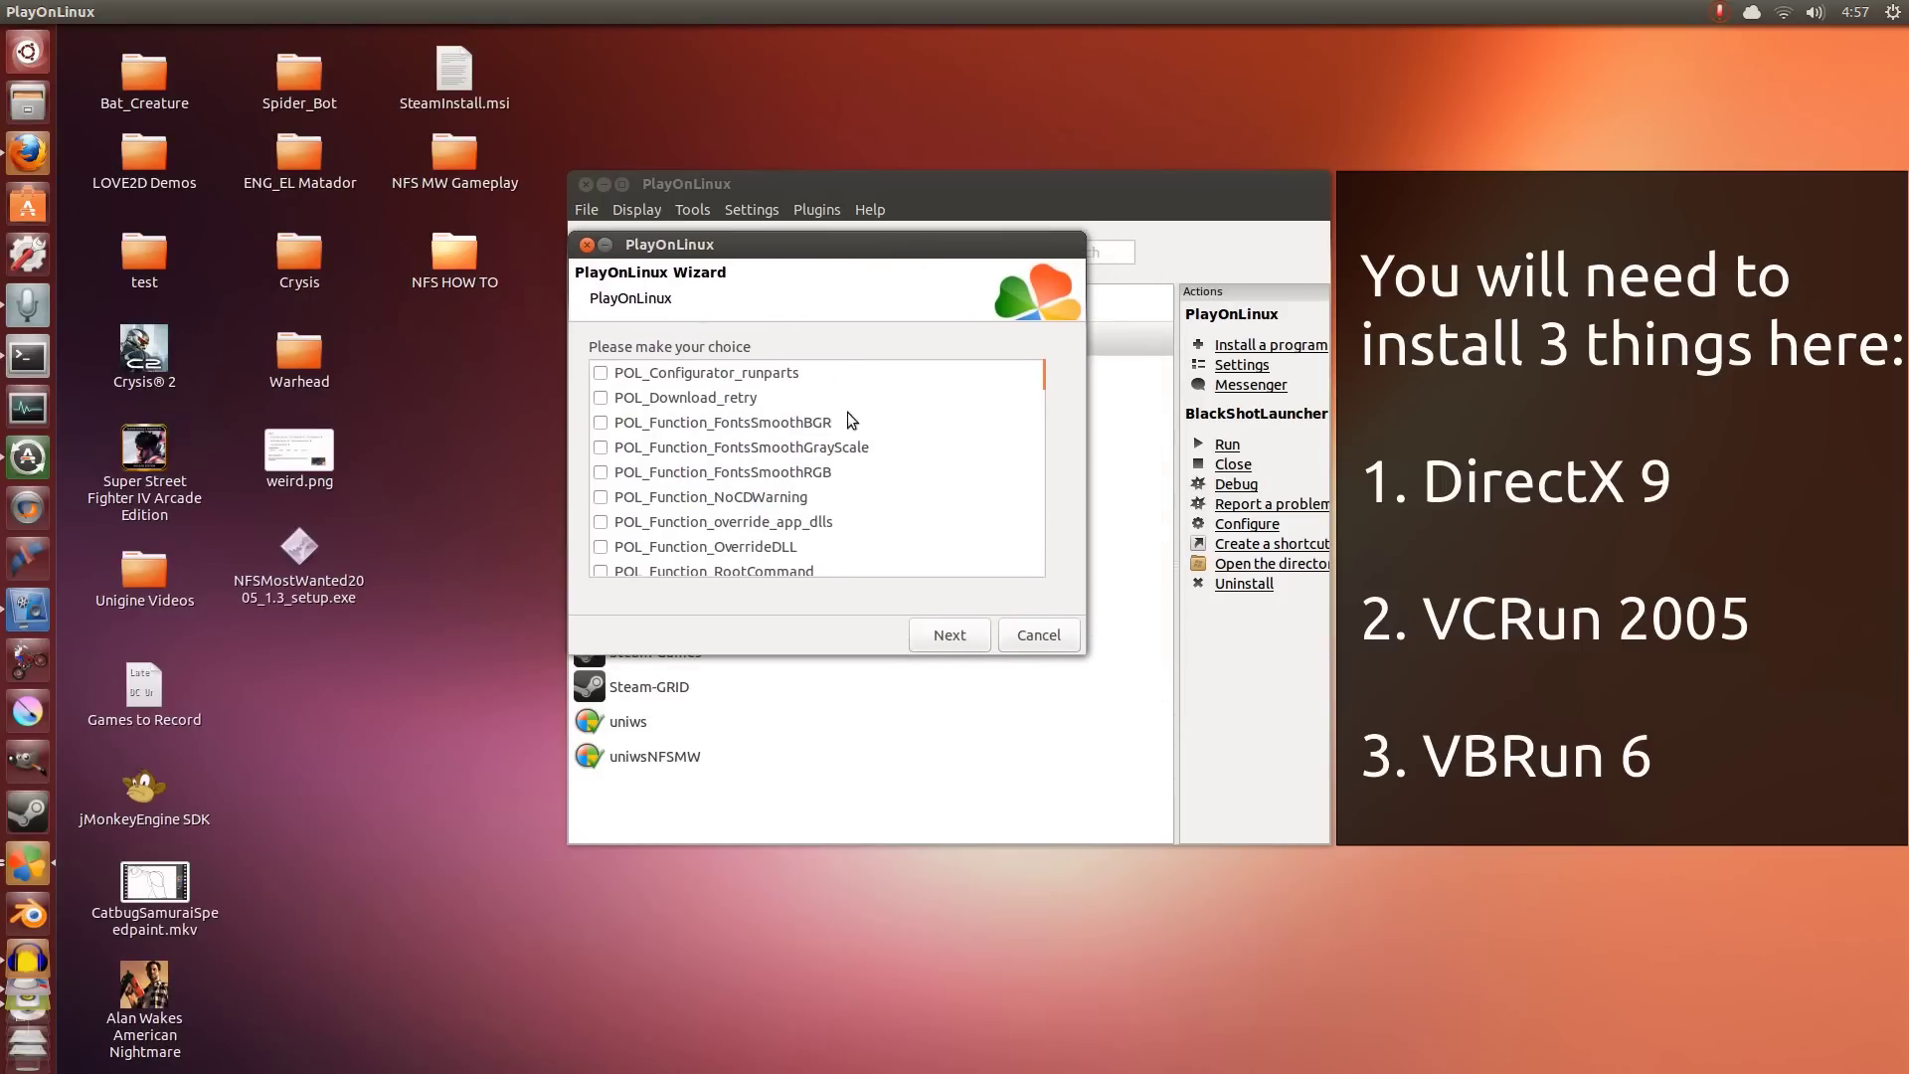
{"action": "scroll", "coordinate": [803, 426], "scroll_direction": "down", "scroll_amount": 5}
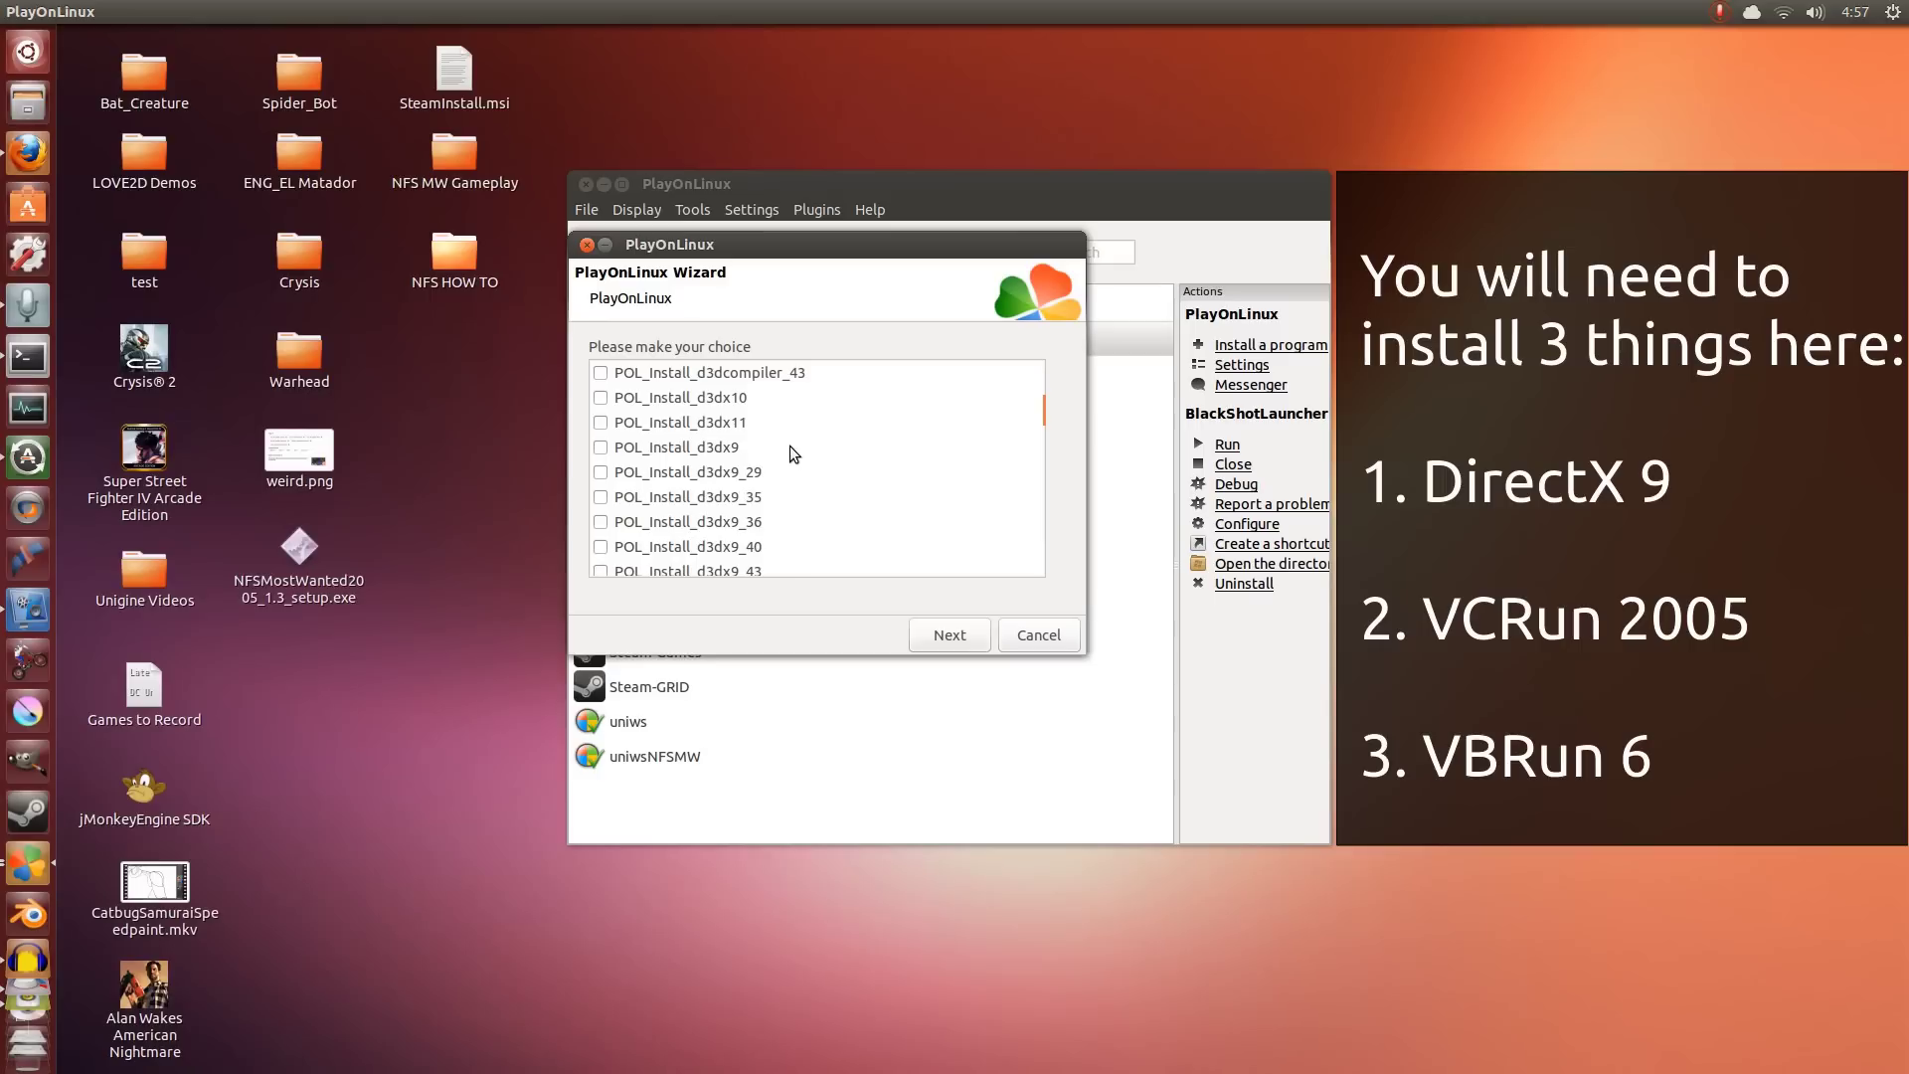
{"action": "left_click", "coordinate": [718, 446]}
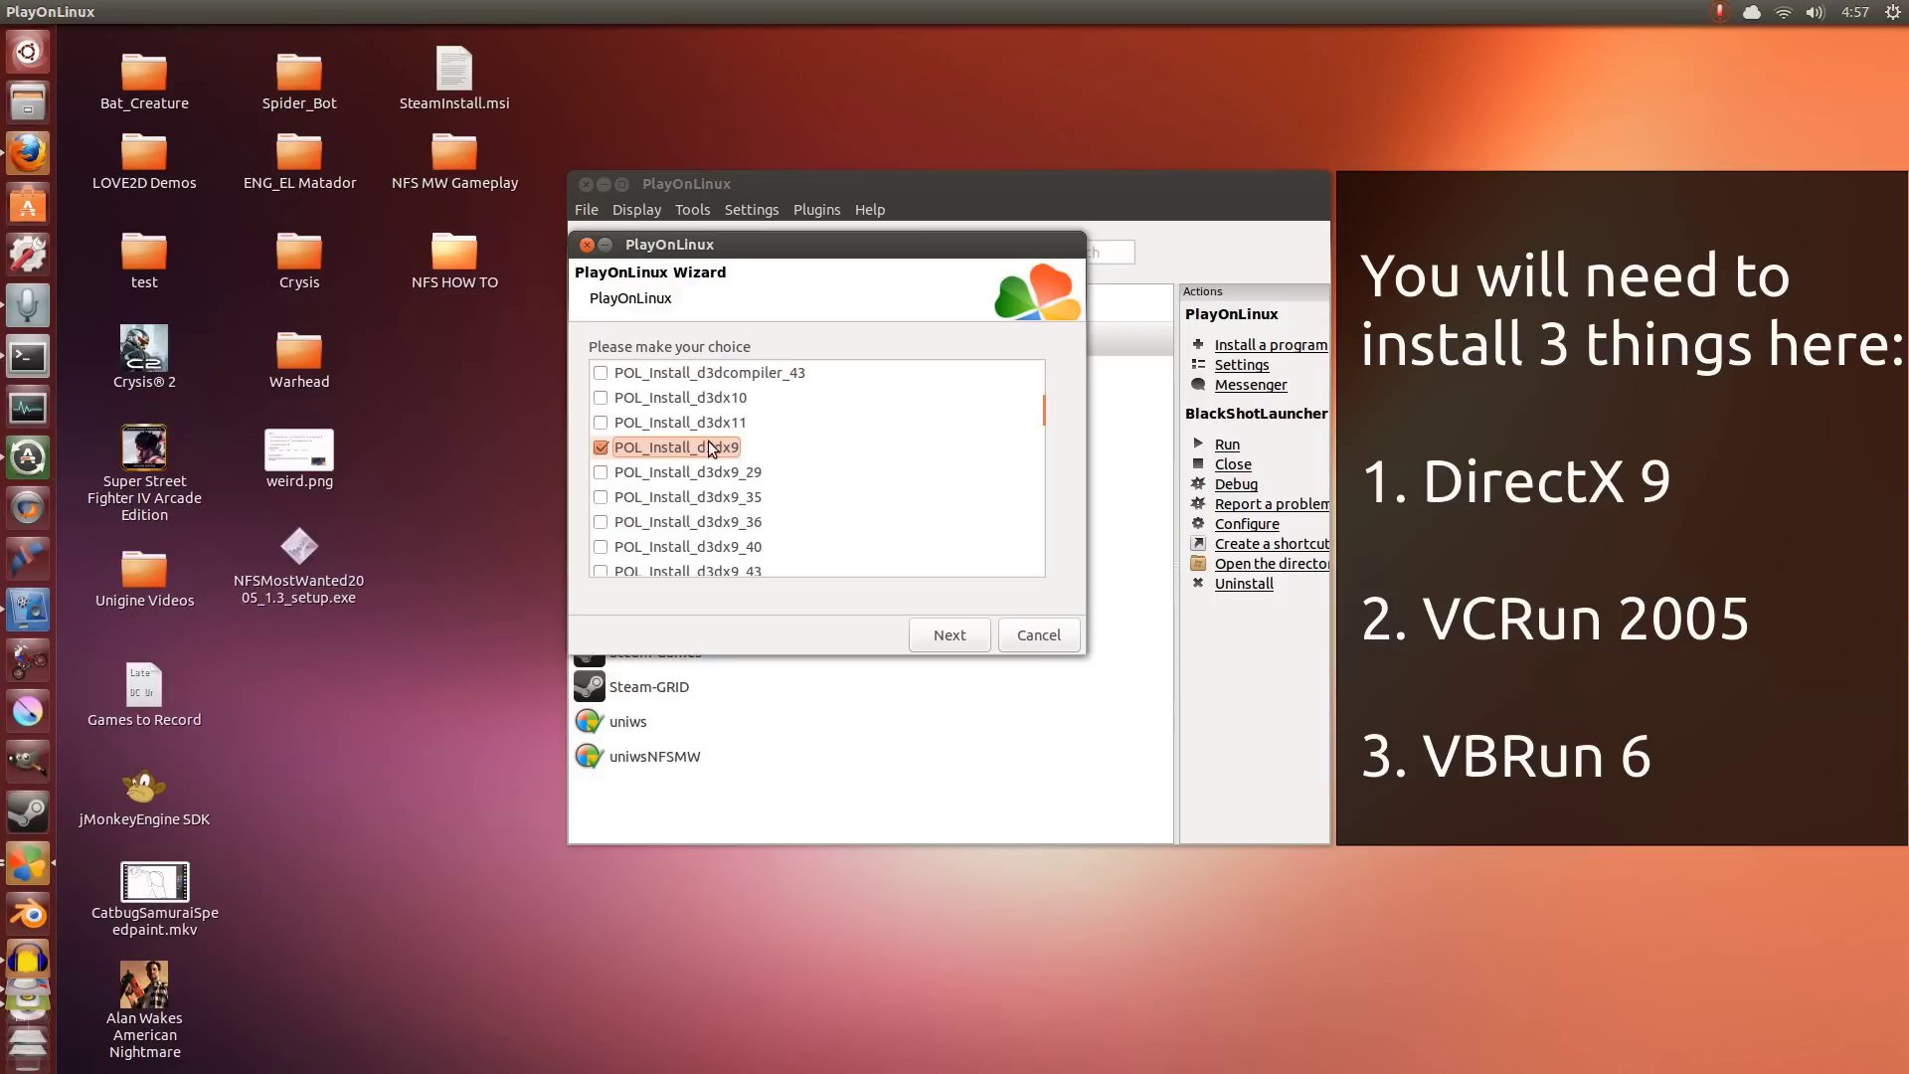
{"action": "scroll", "coordinate": [823, 461], "scroll_direction": "down", "scroll_amount": 5}
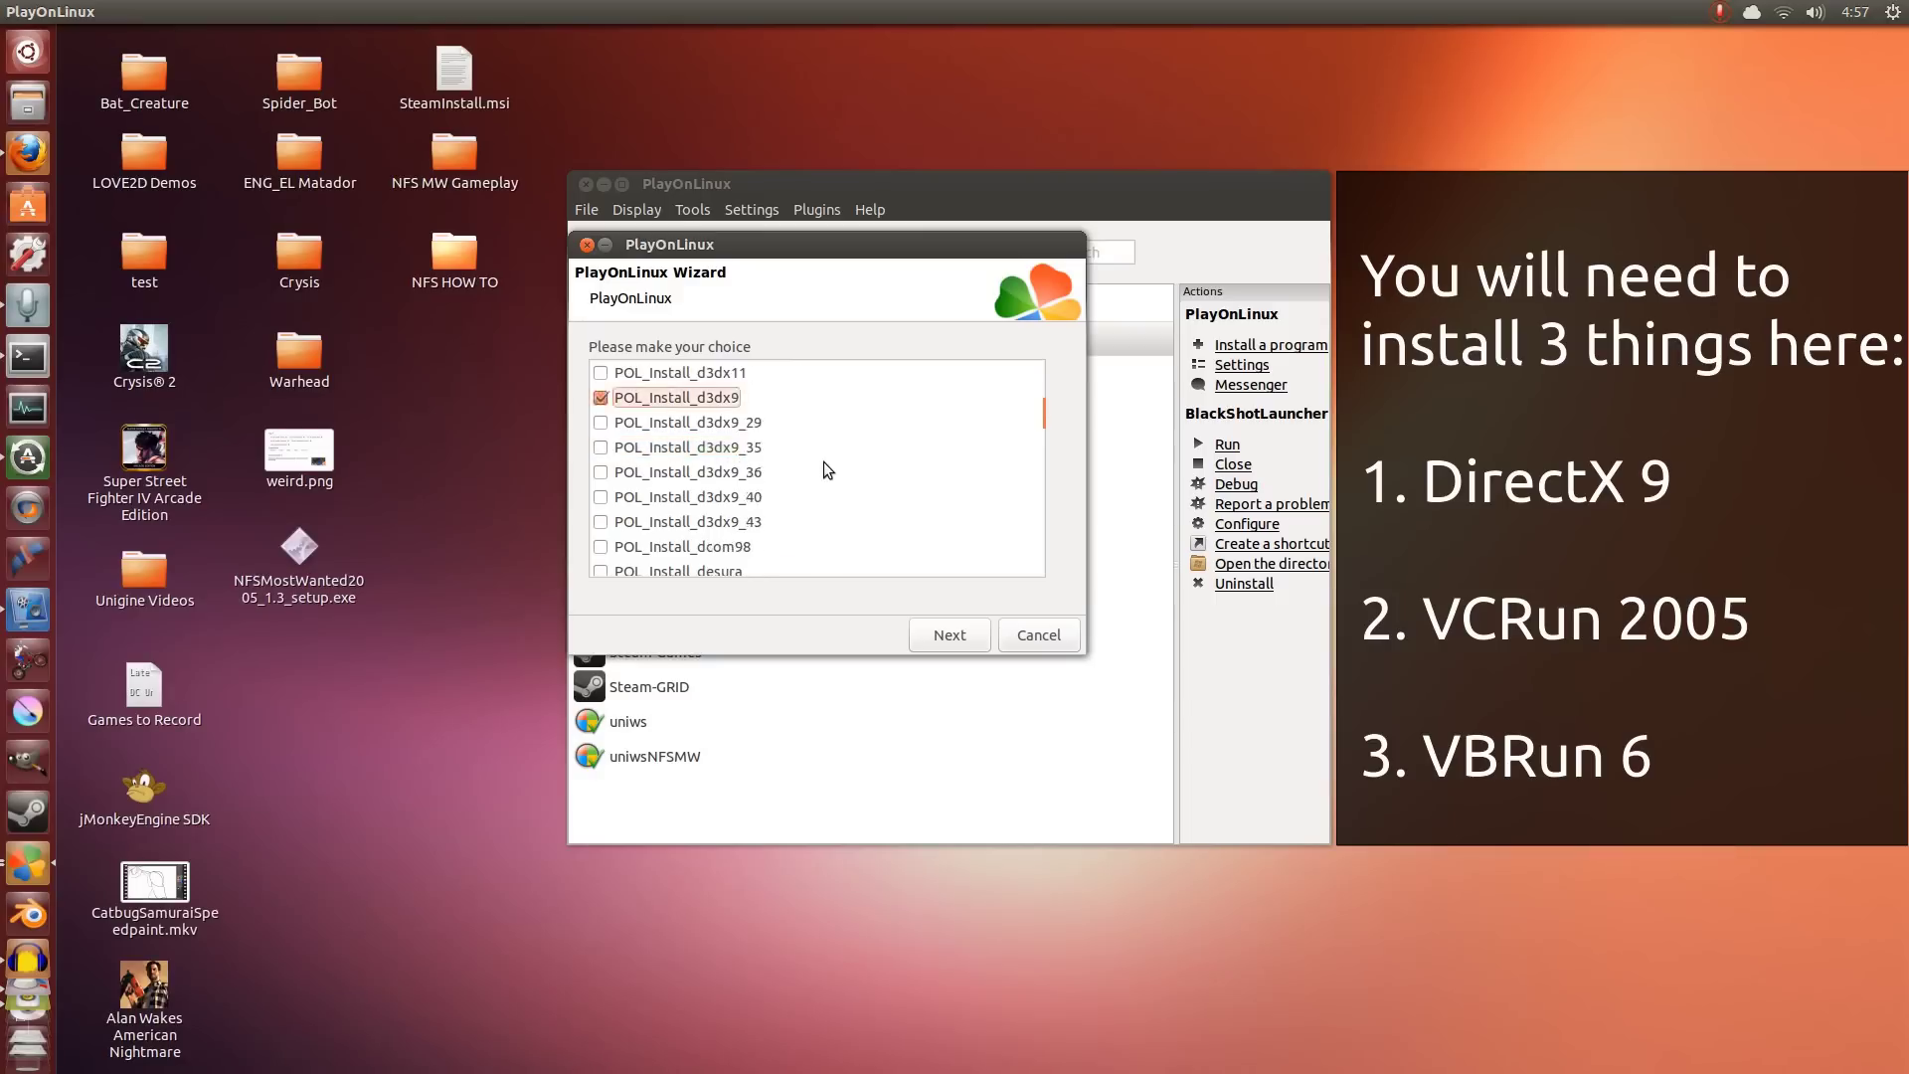
{"action": "scroll", "coordinate": [824, 461], "scroll_direction": "down", "scroll_amount": 6}
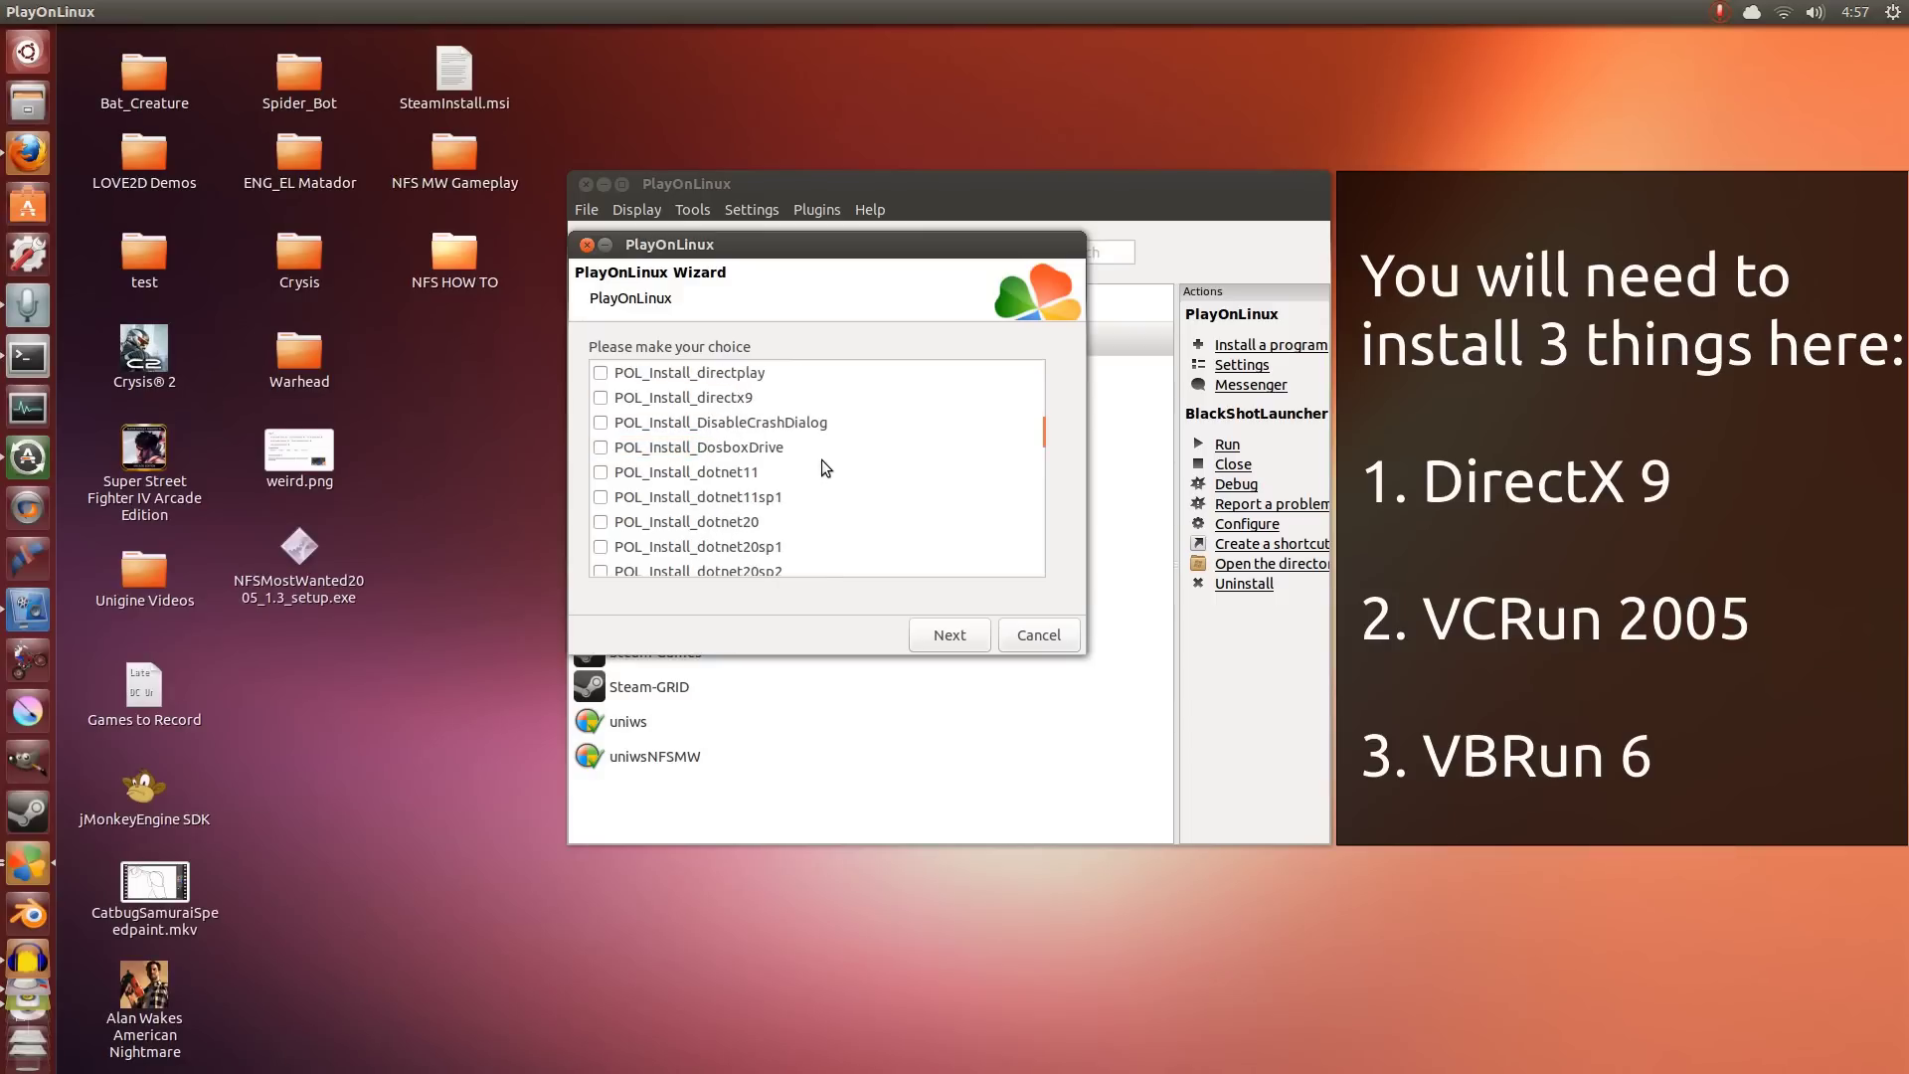
{"action": "scroll", "coordinate": [814, 457], "scroll_direction": "down", "scroll_amount": 6}
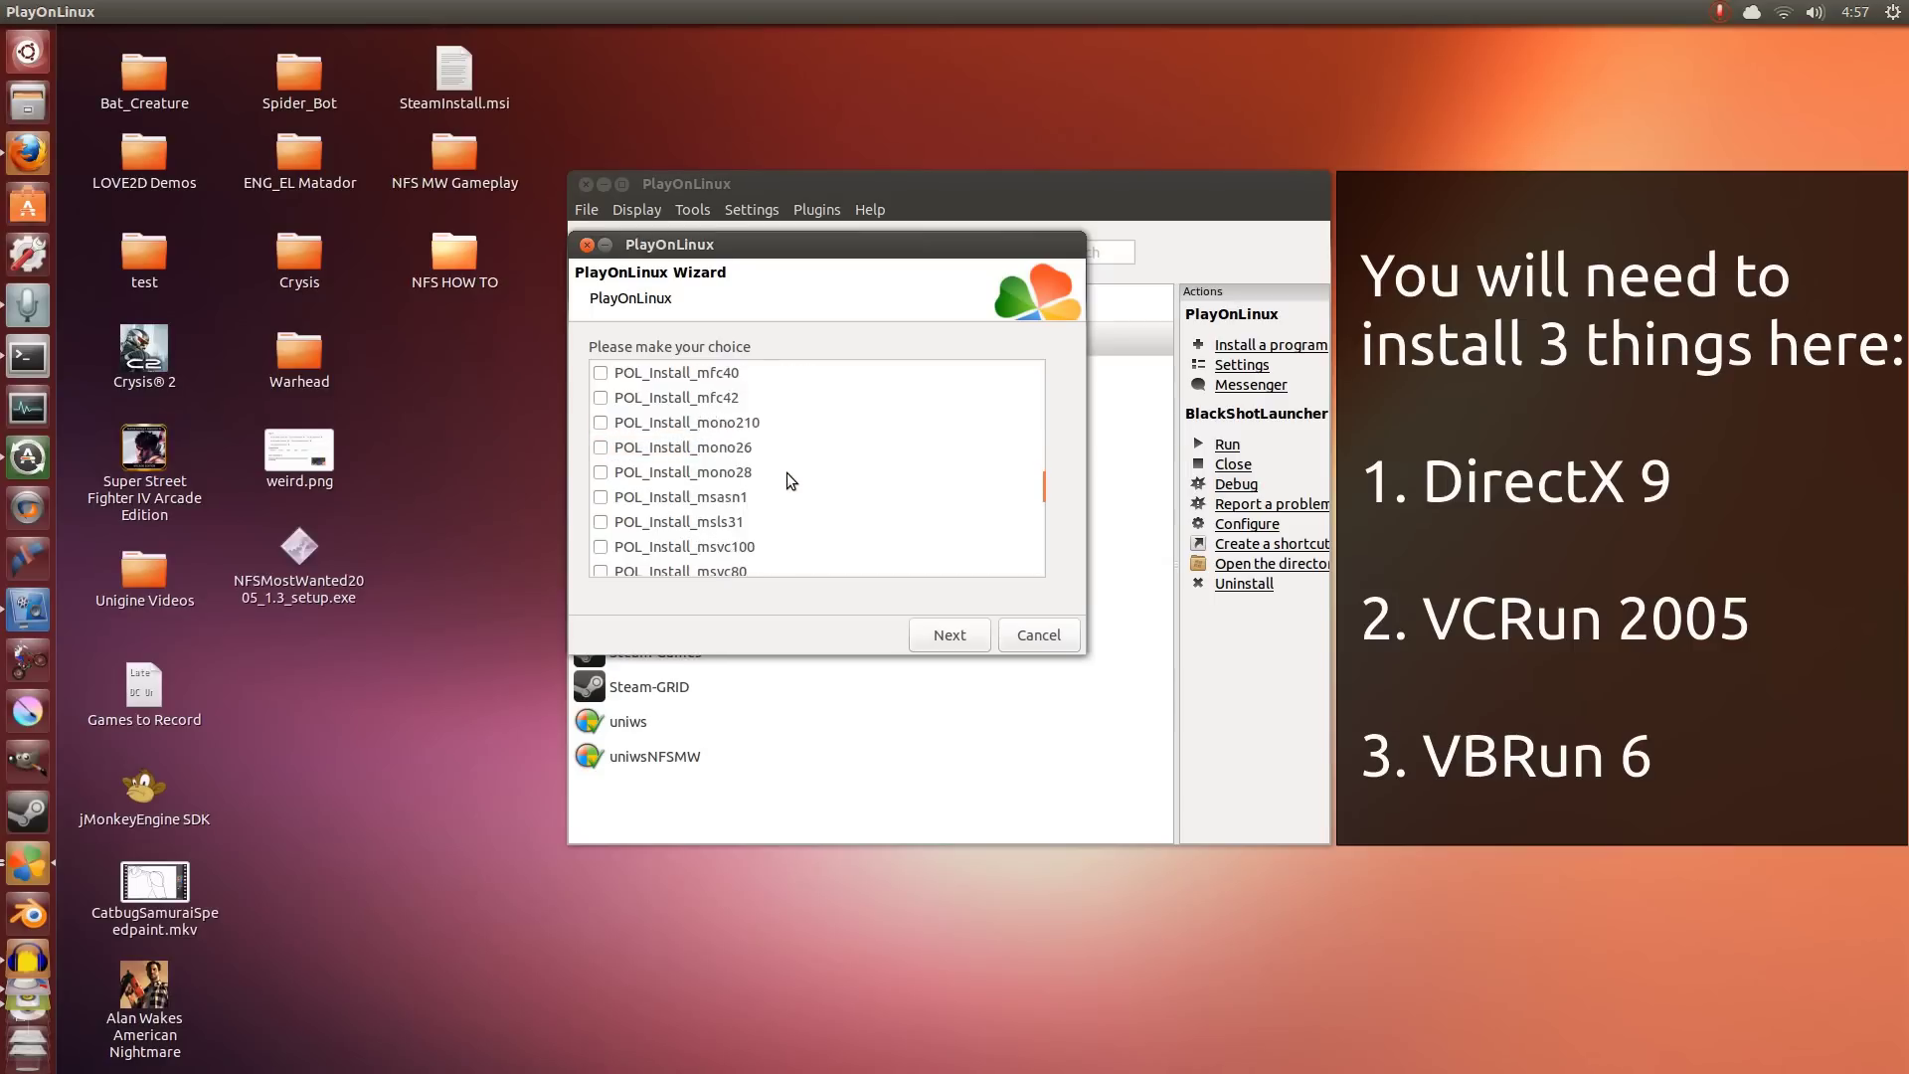
{"action": "scroll", "coordinate": [786, 473], "scroll_direction": "down", "scroll_amount": 5}
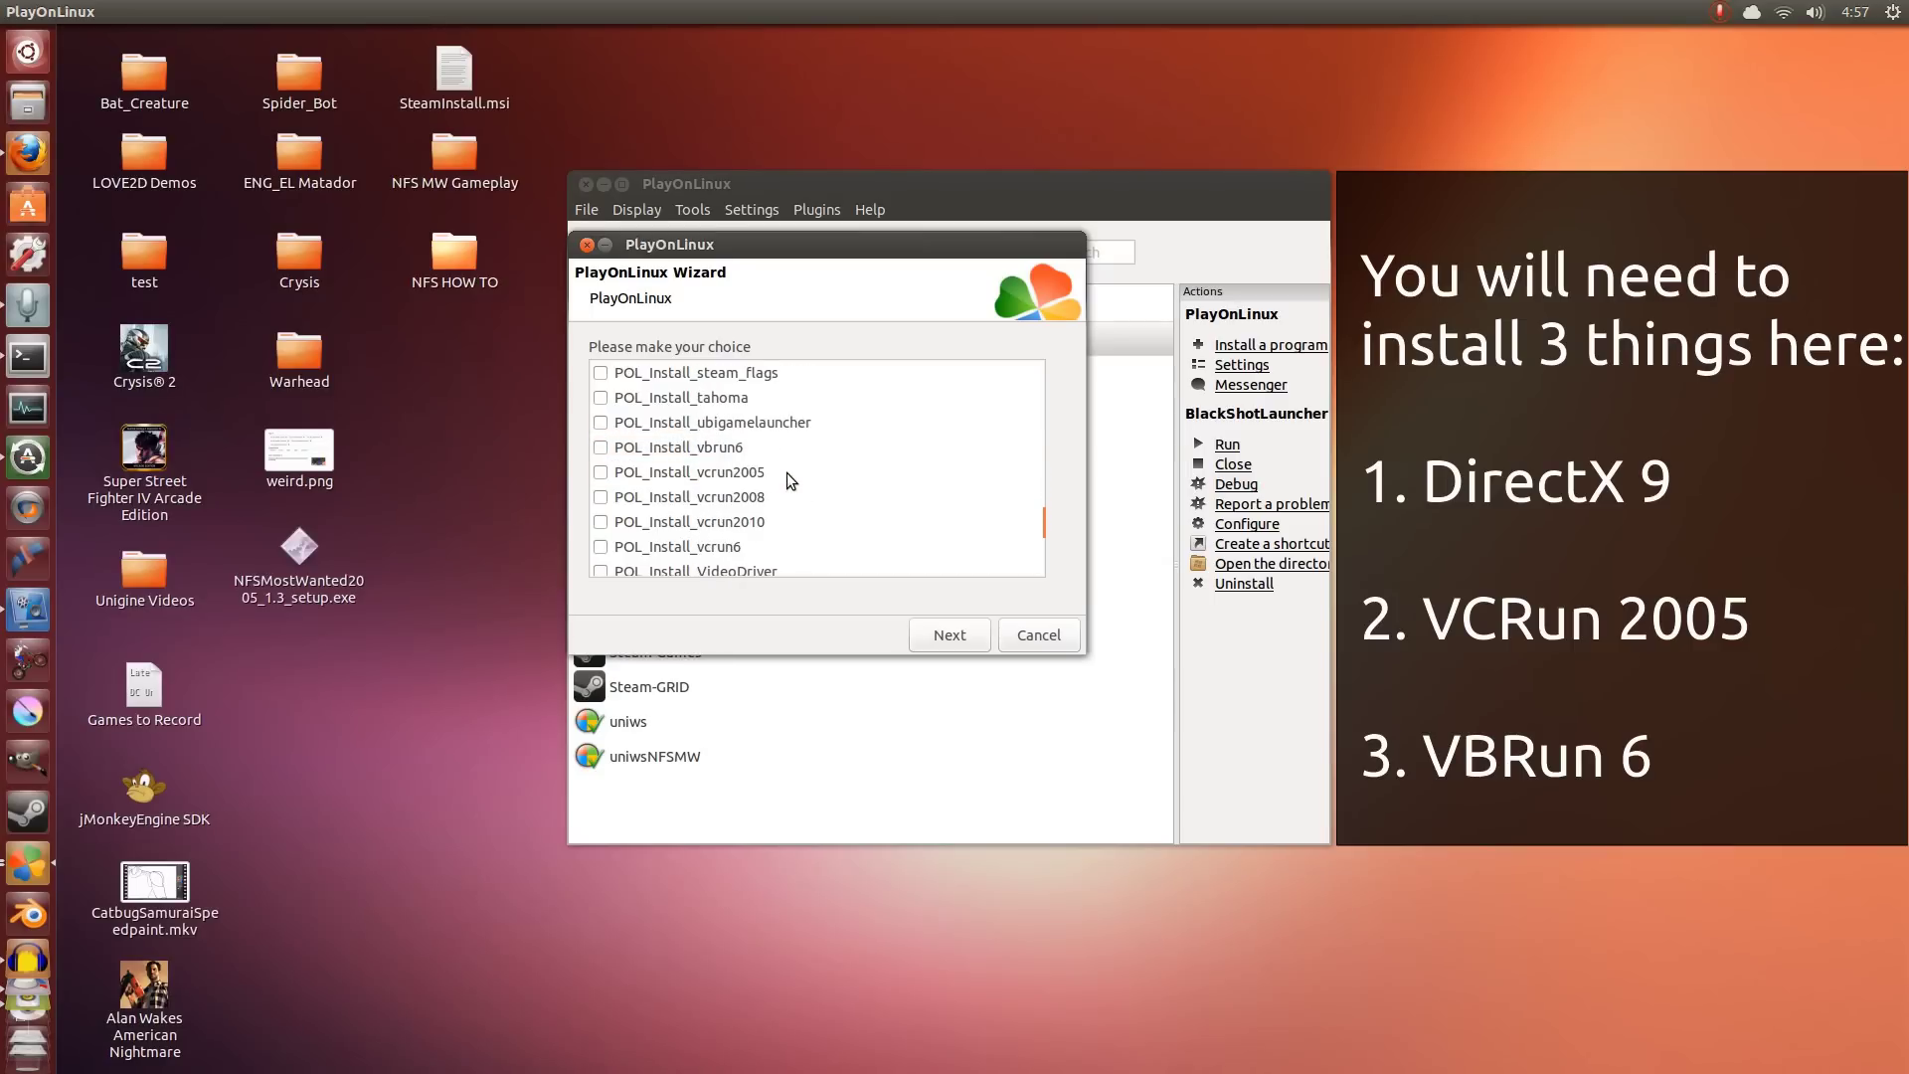
{"action": "left_click", "coordinate": [600, 472]}
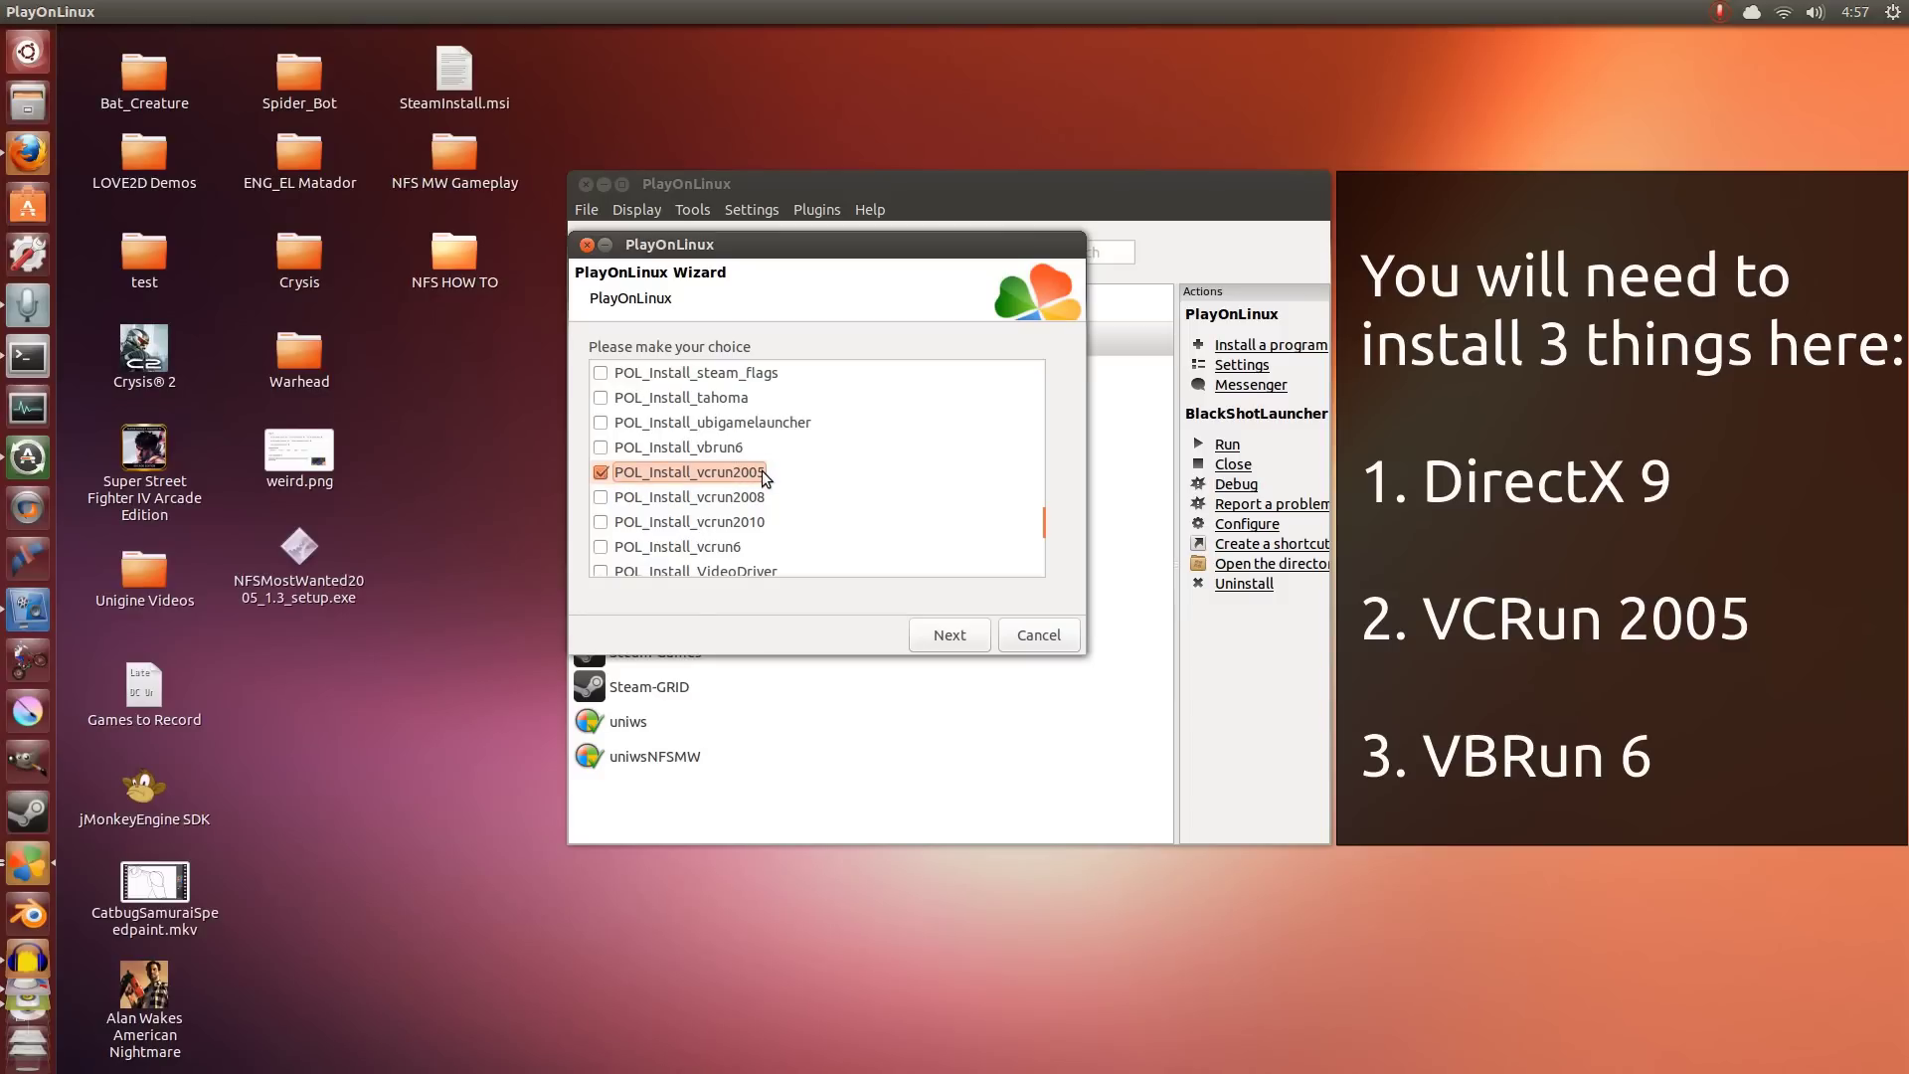
{"action": "left_click", "coordinate": [601, 448]}
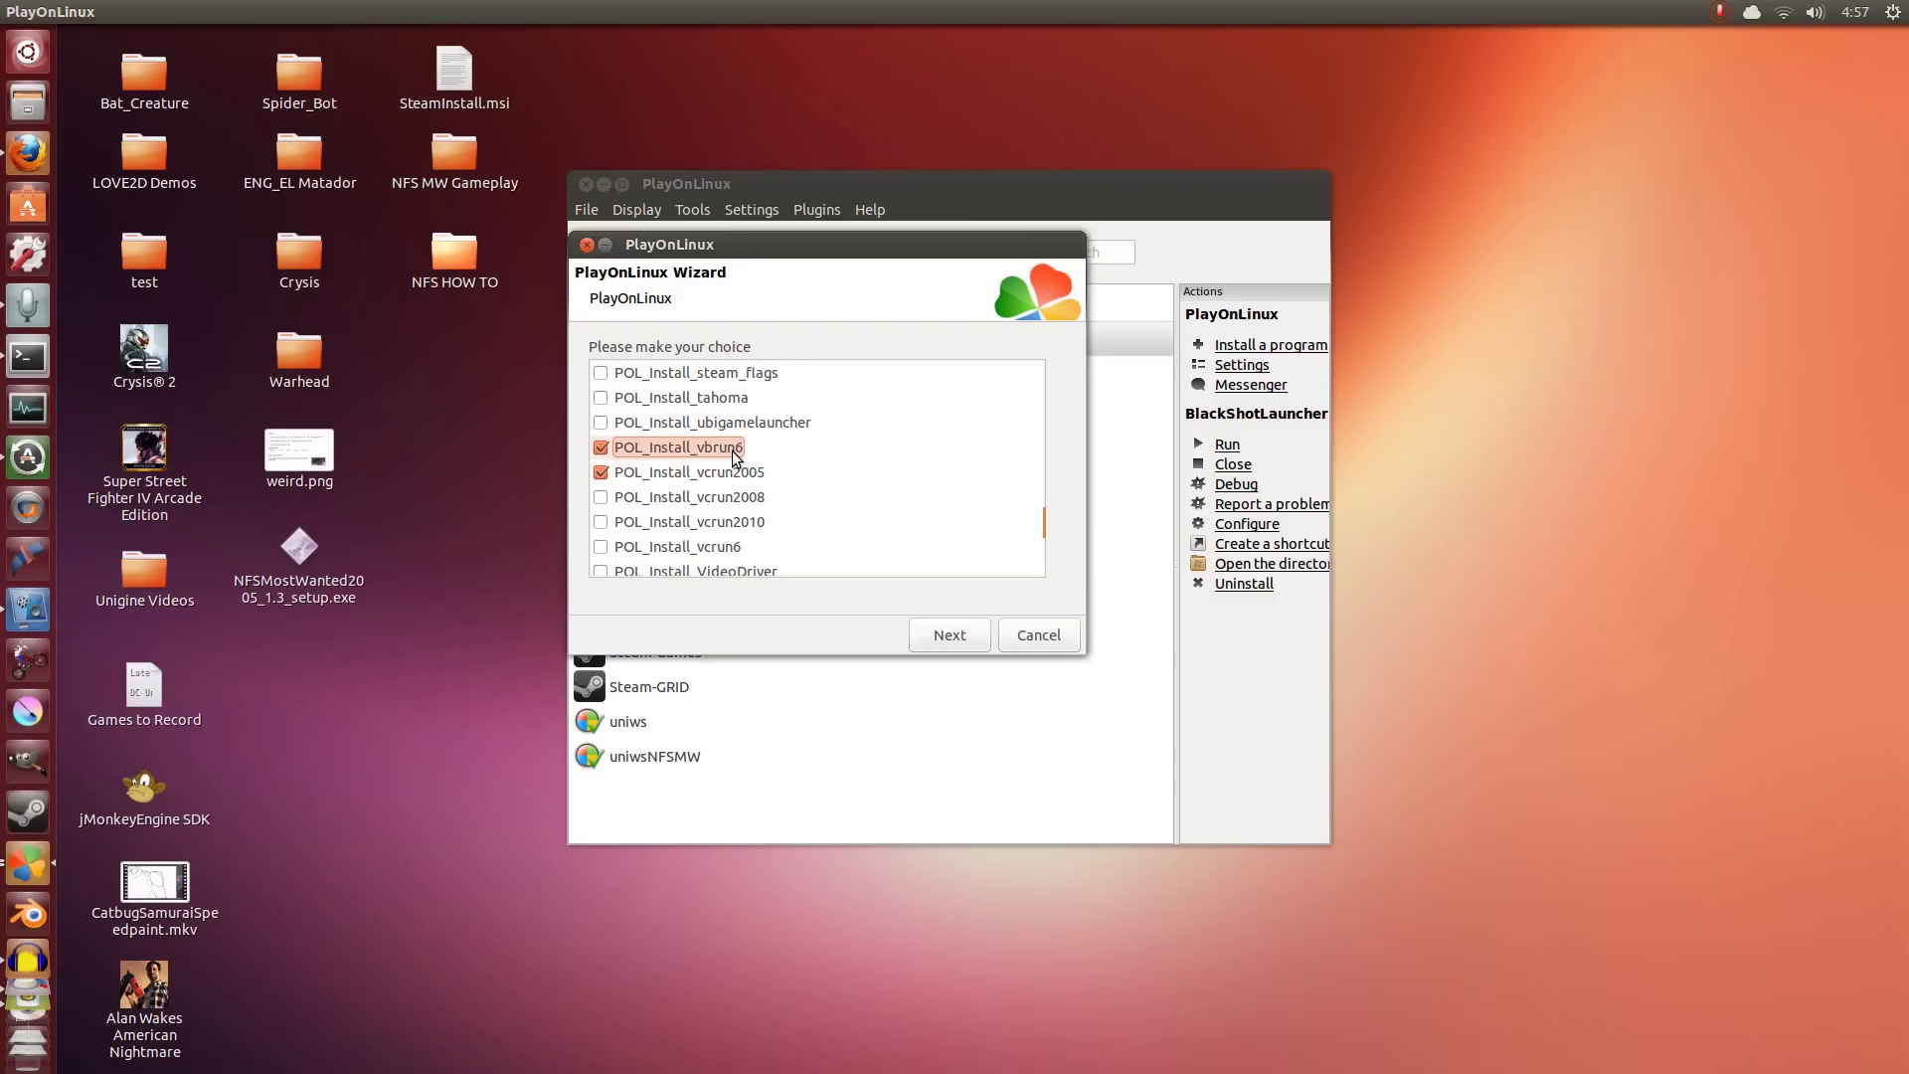
{"action": "left_click_drag", "start_coordinate": [1042, 517], "coordinate": [1052, 443]}
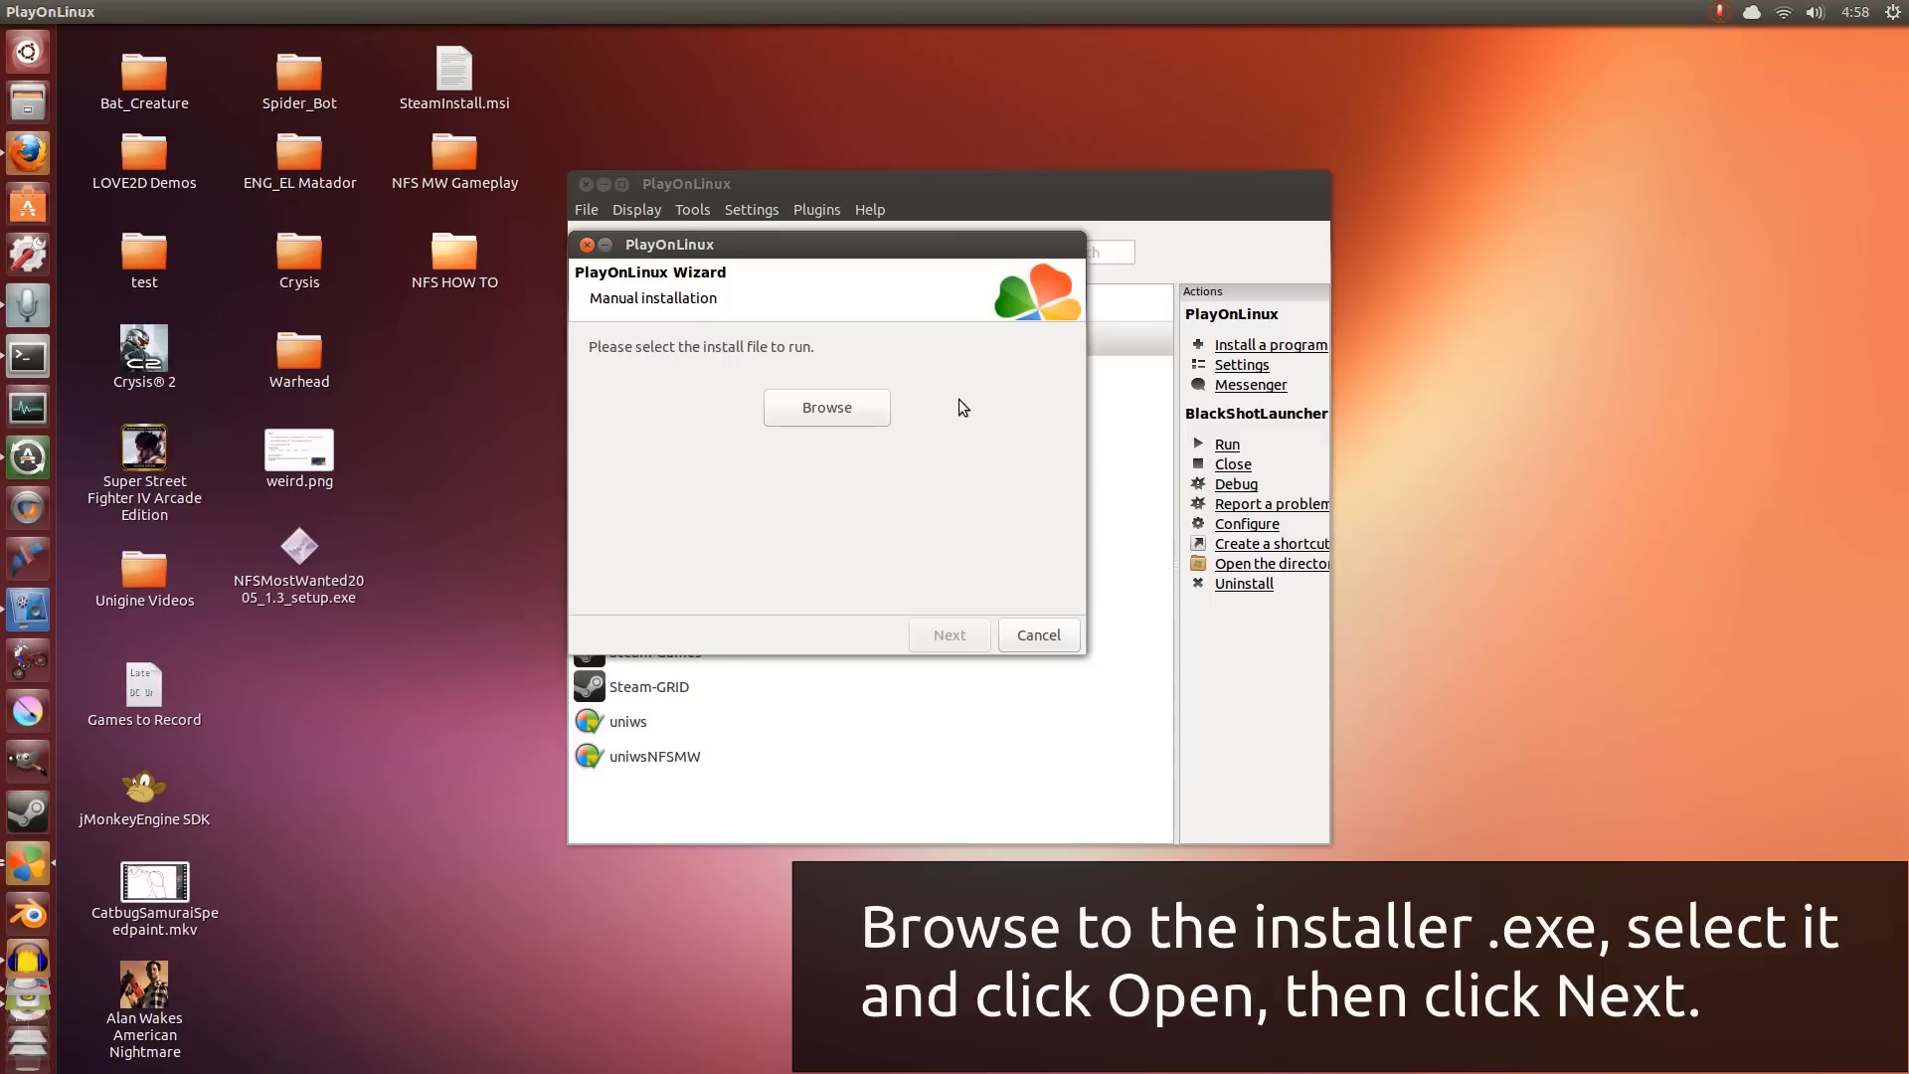
Choose NFSMostWanted2005_1.3_setup.exe from the Desktop as the install file and run it
{"action": "left_click_drag", "start_coordinate": [798, 248], "coordinate": [911, 298]}
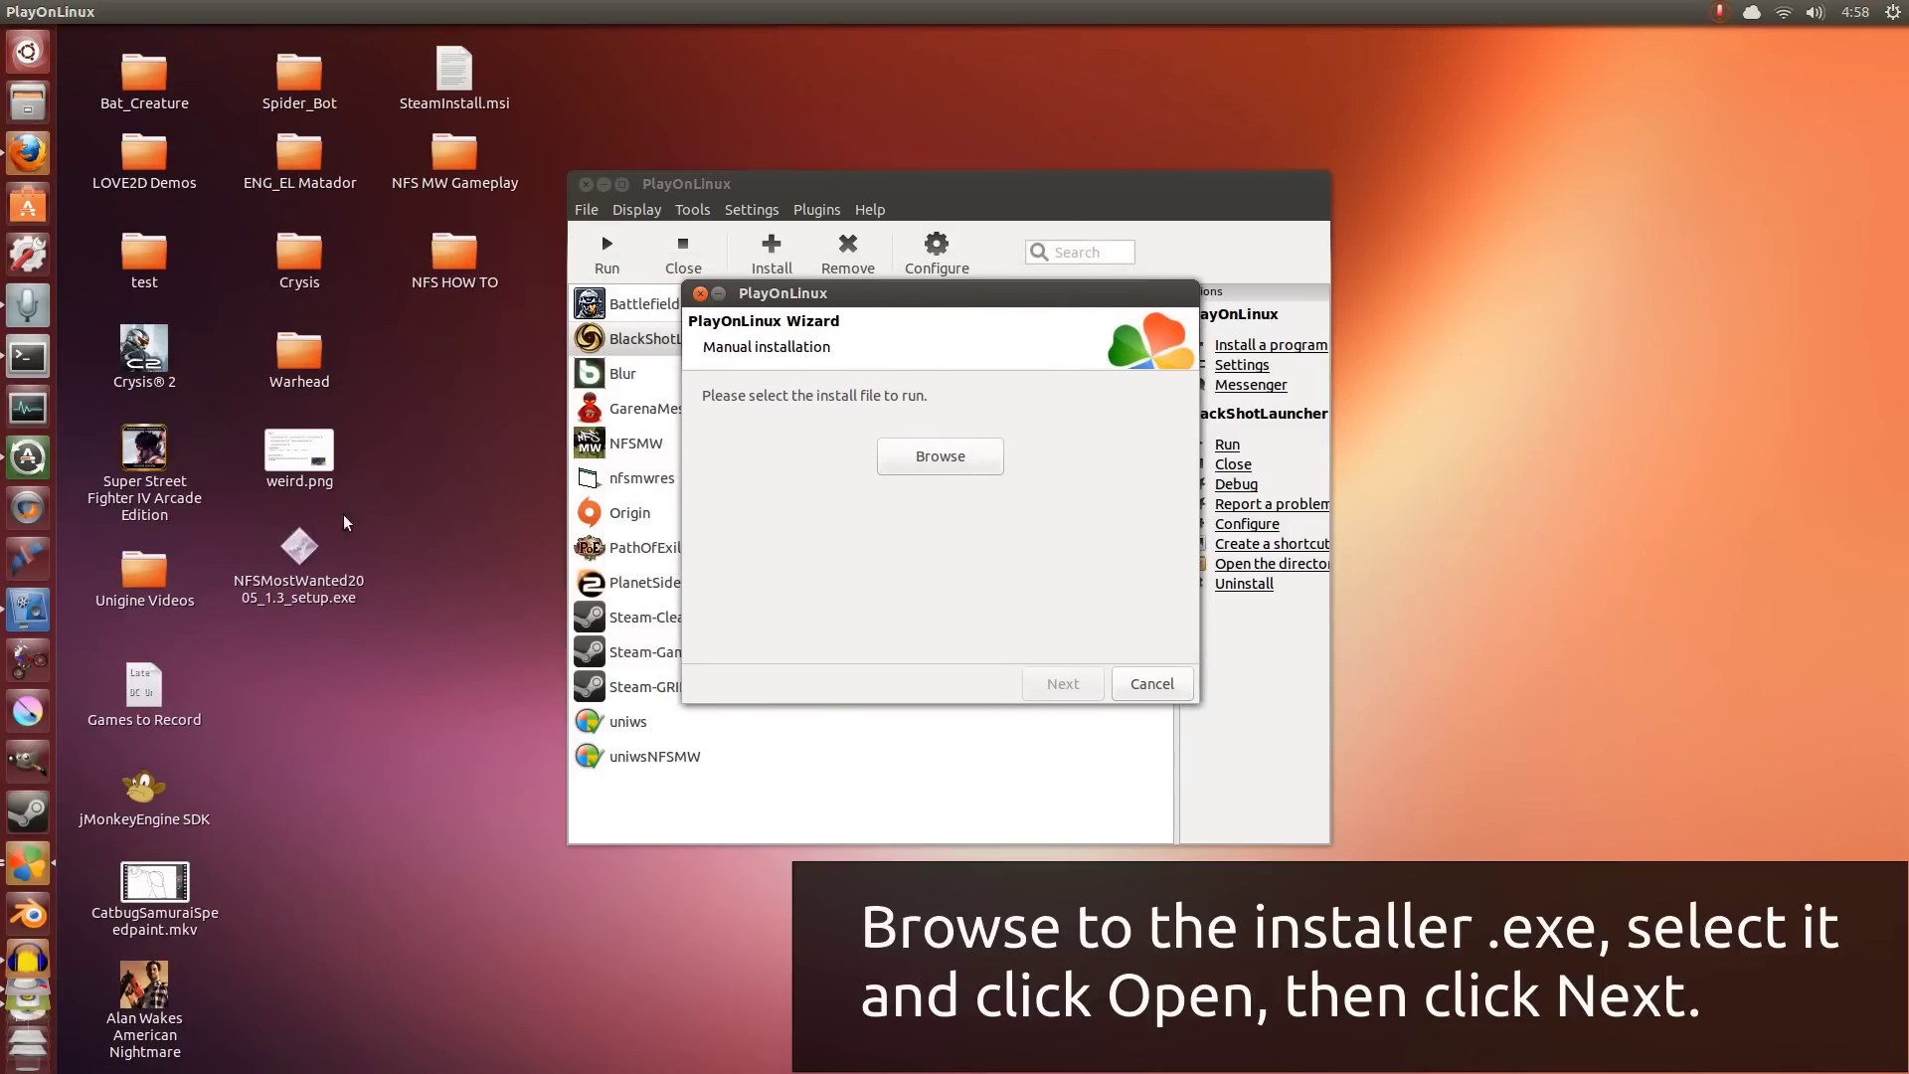
{"action": "left_click", "coordinate": [947, 463]}
{"action": "left_click", "coordinate": [595, 409]}
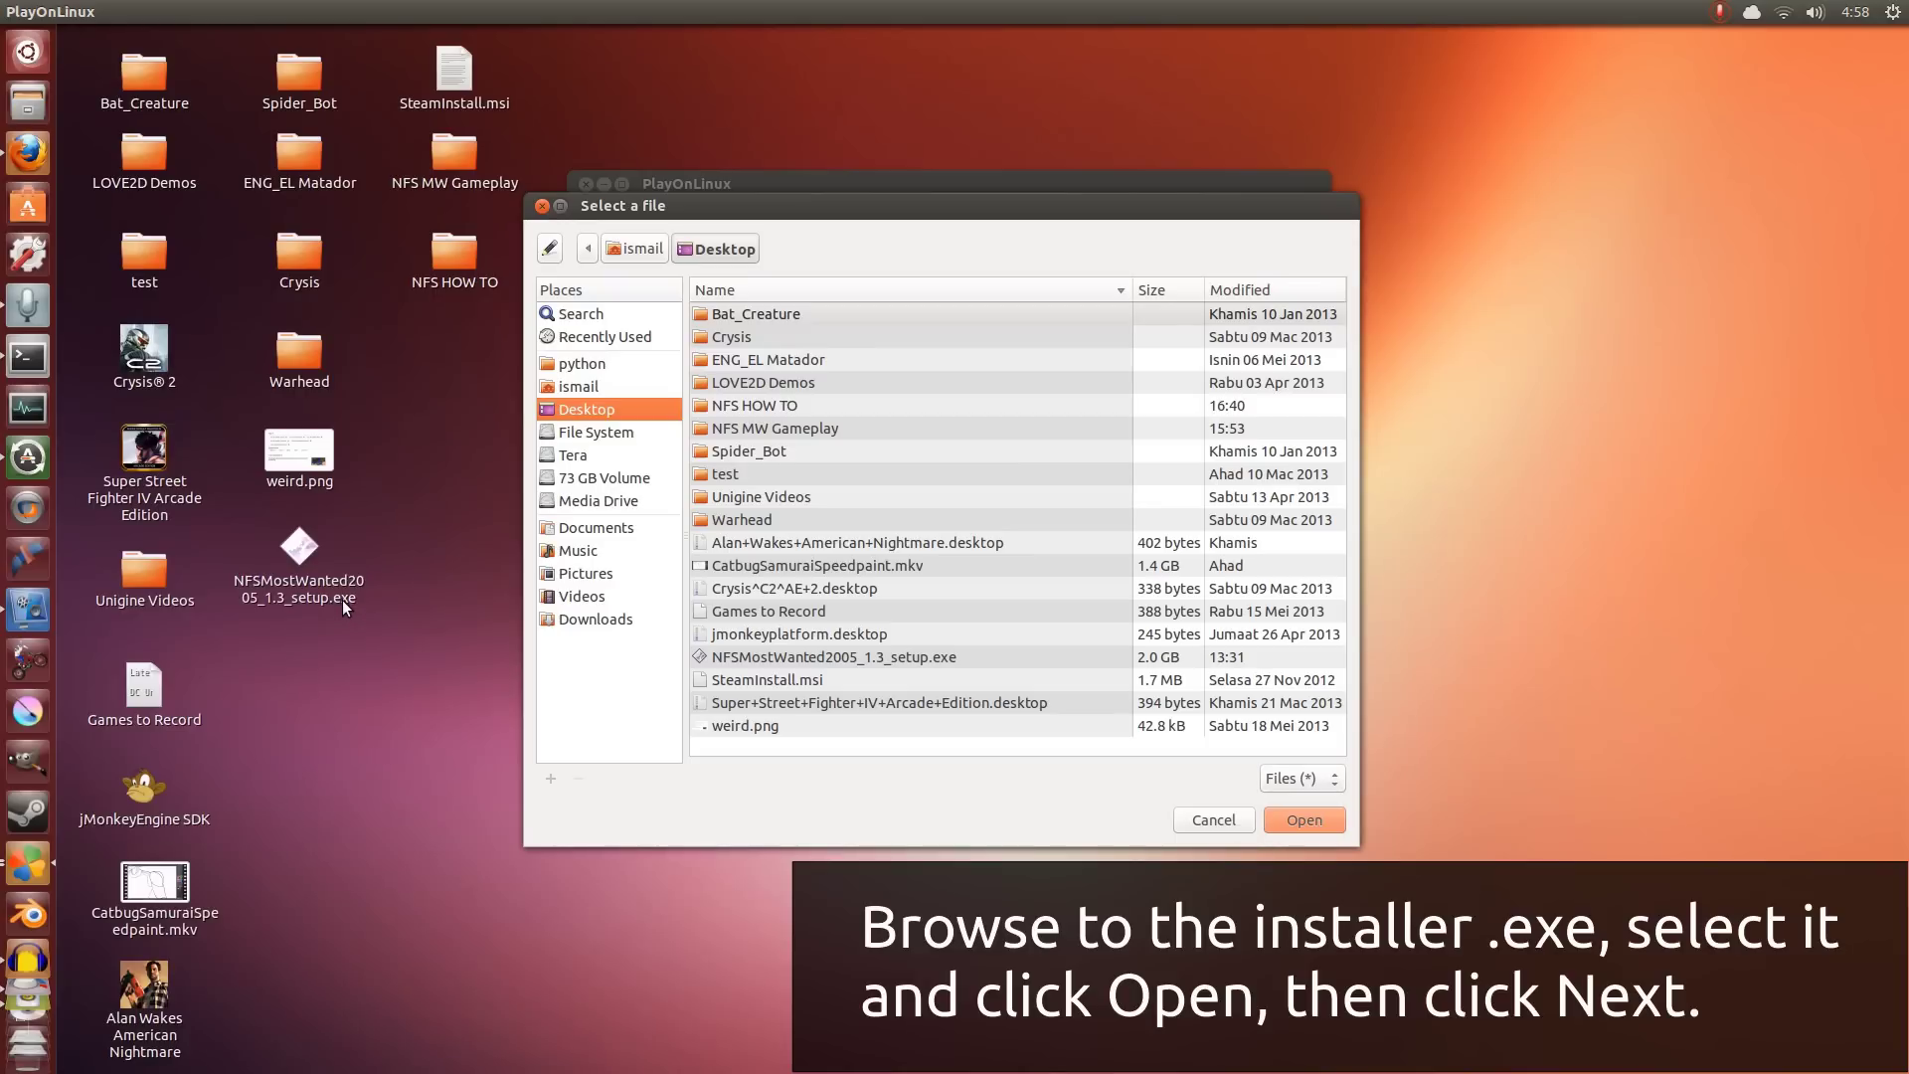
{"action": "left_click", "coordinate": [954, 657]}
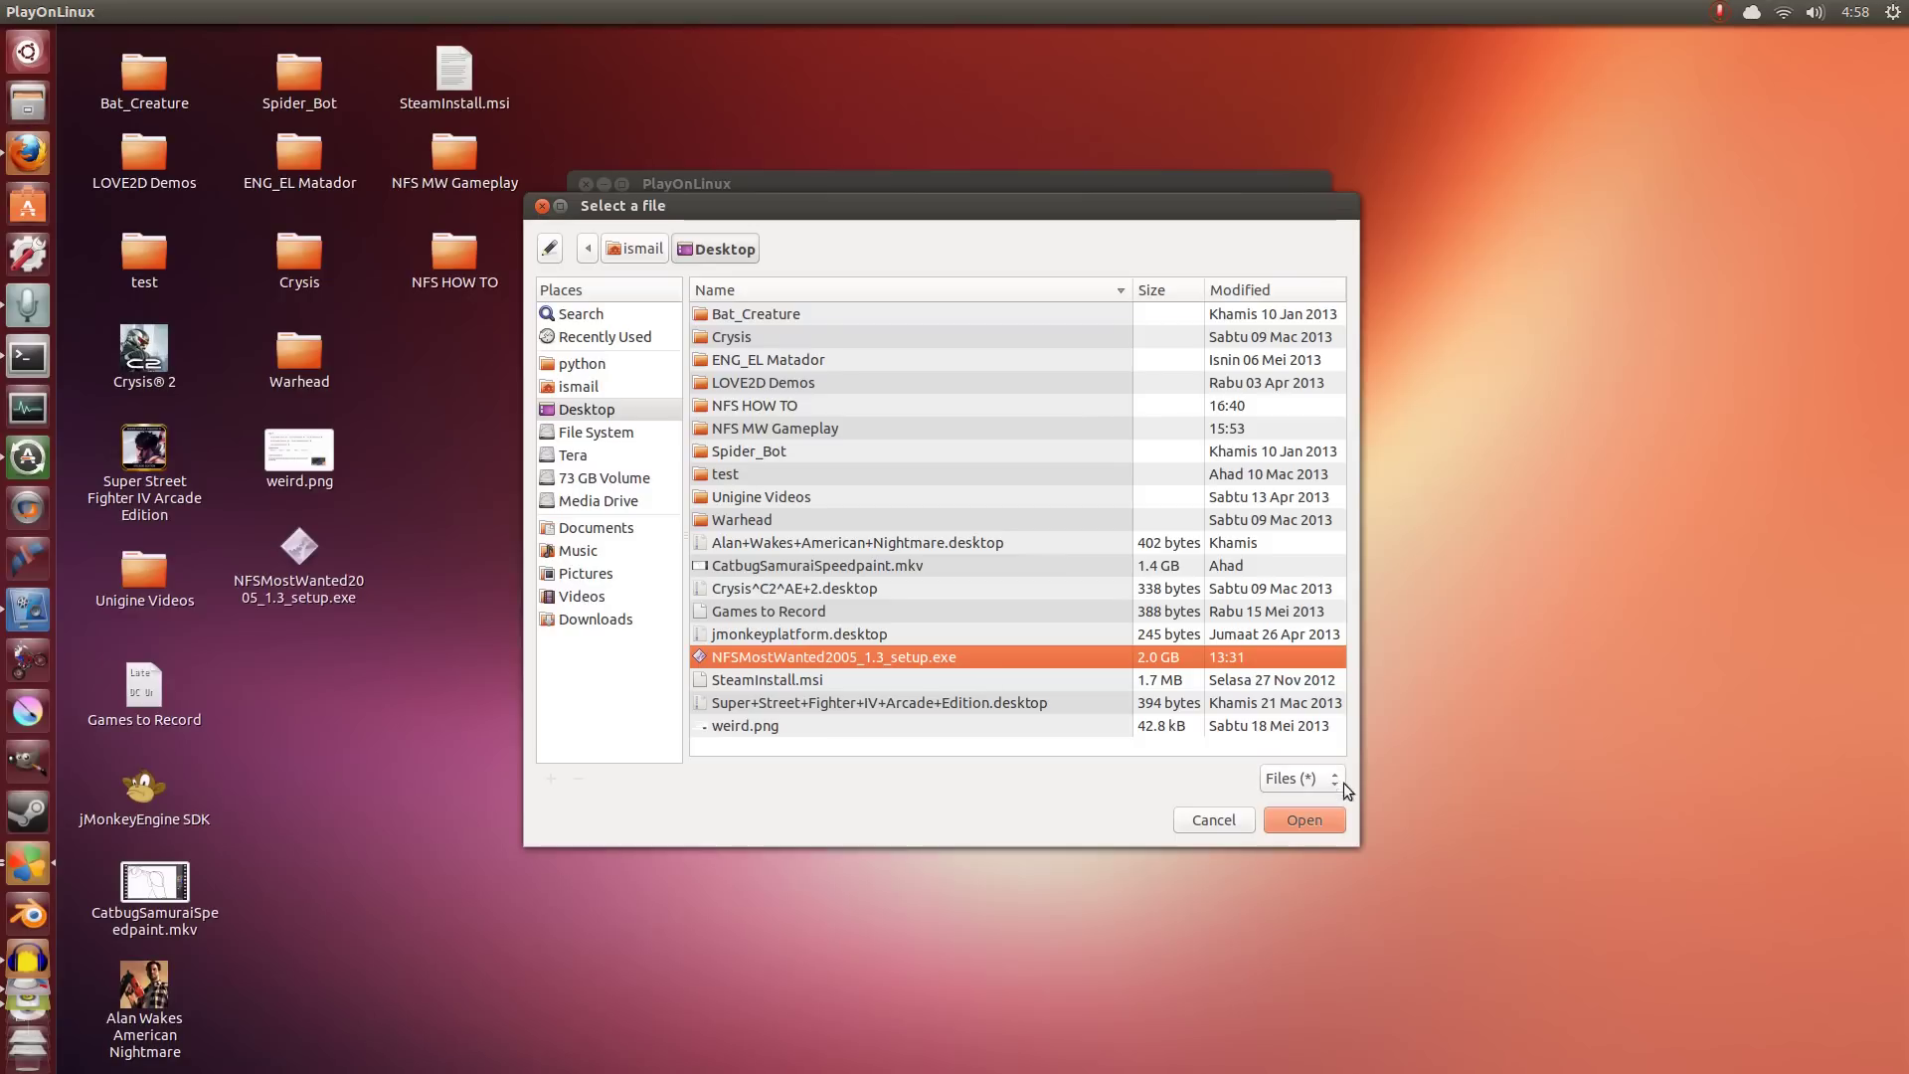
{"action": "left_click", "coordinate": [1325, 818]}
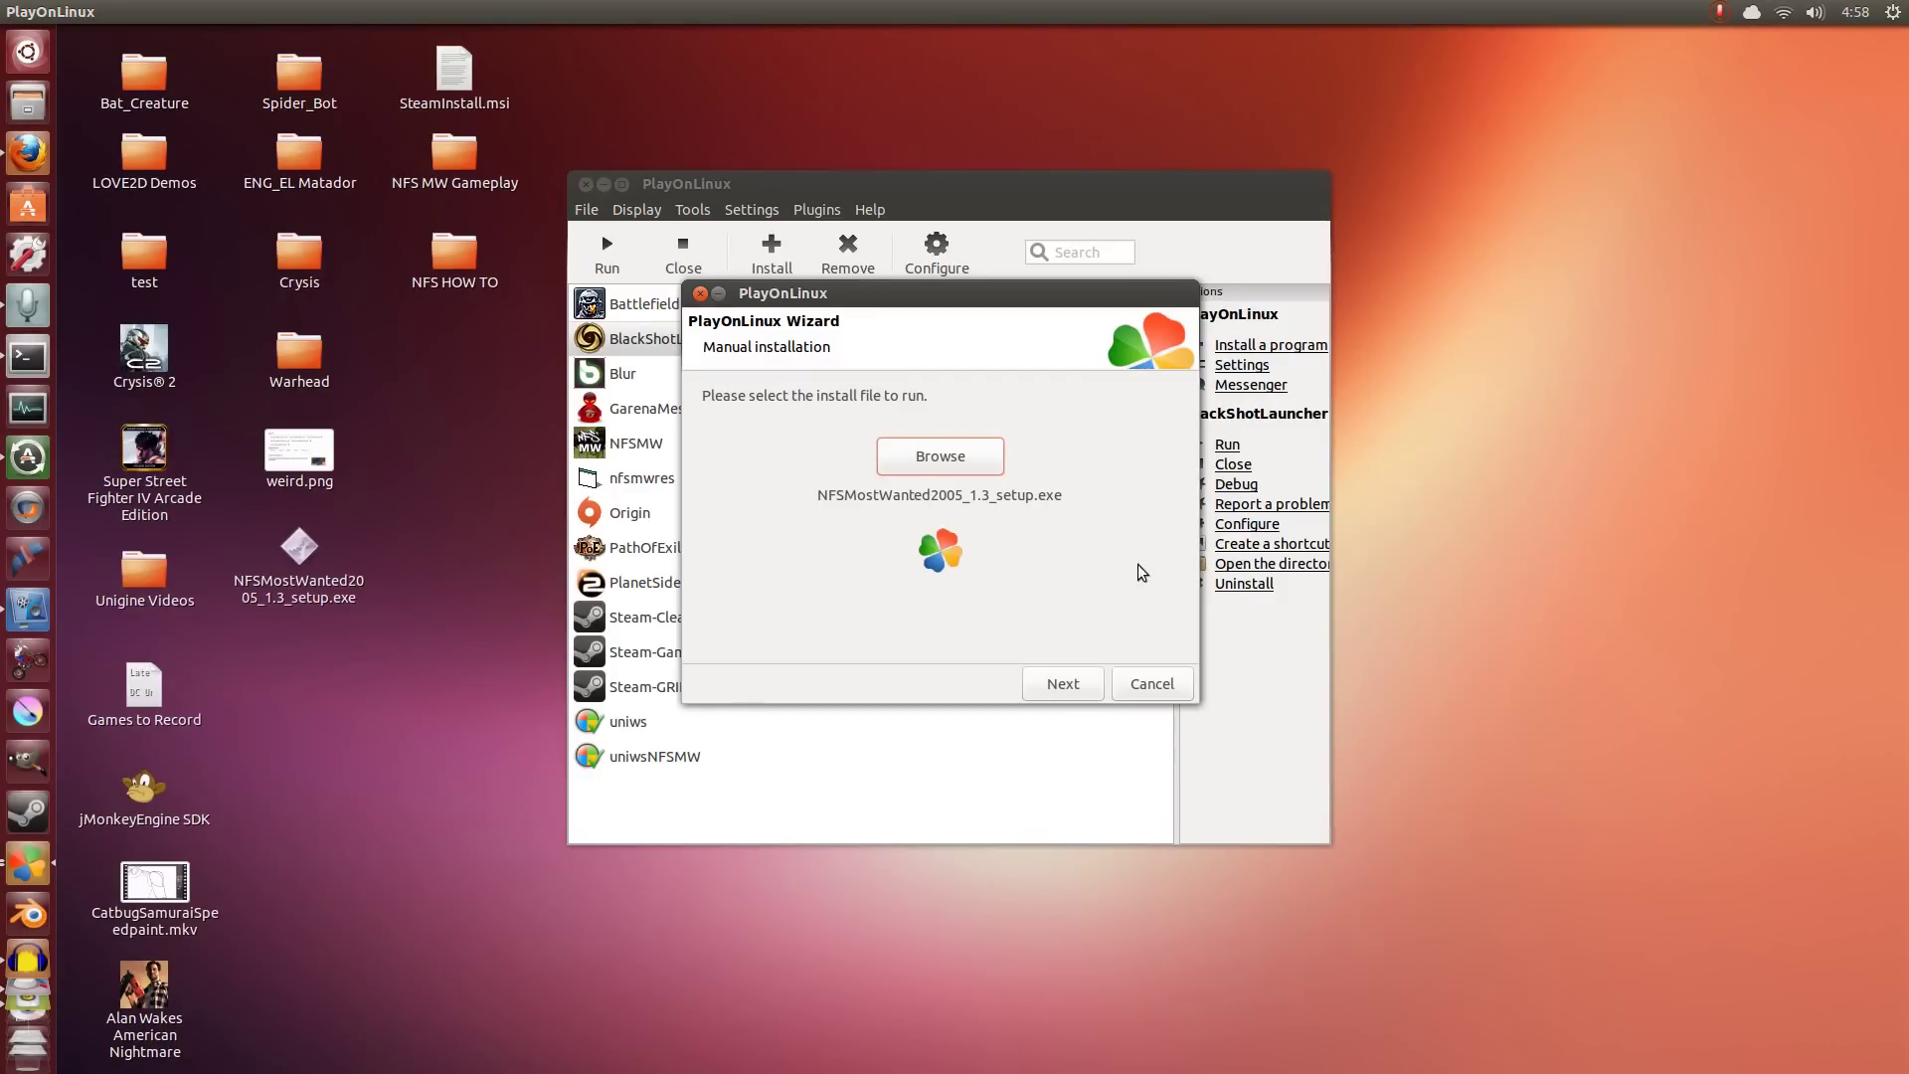
{"action": "left_click", "coordinate": [1066, 682]}
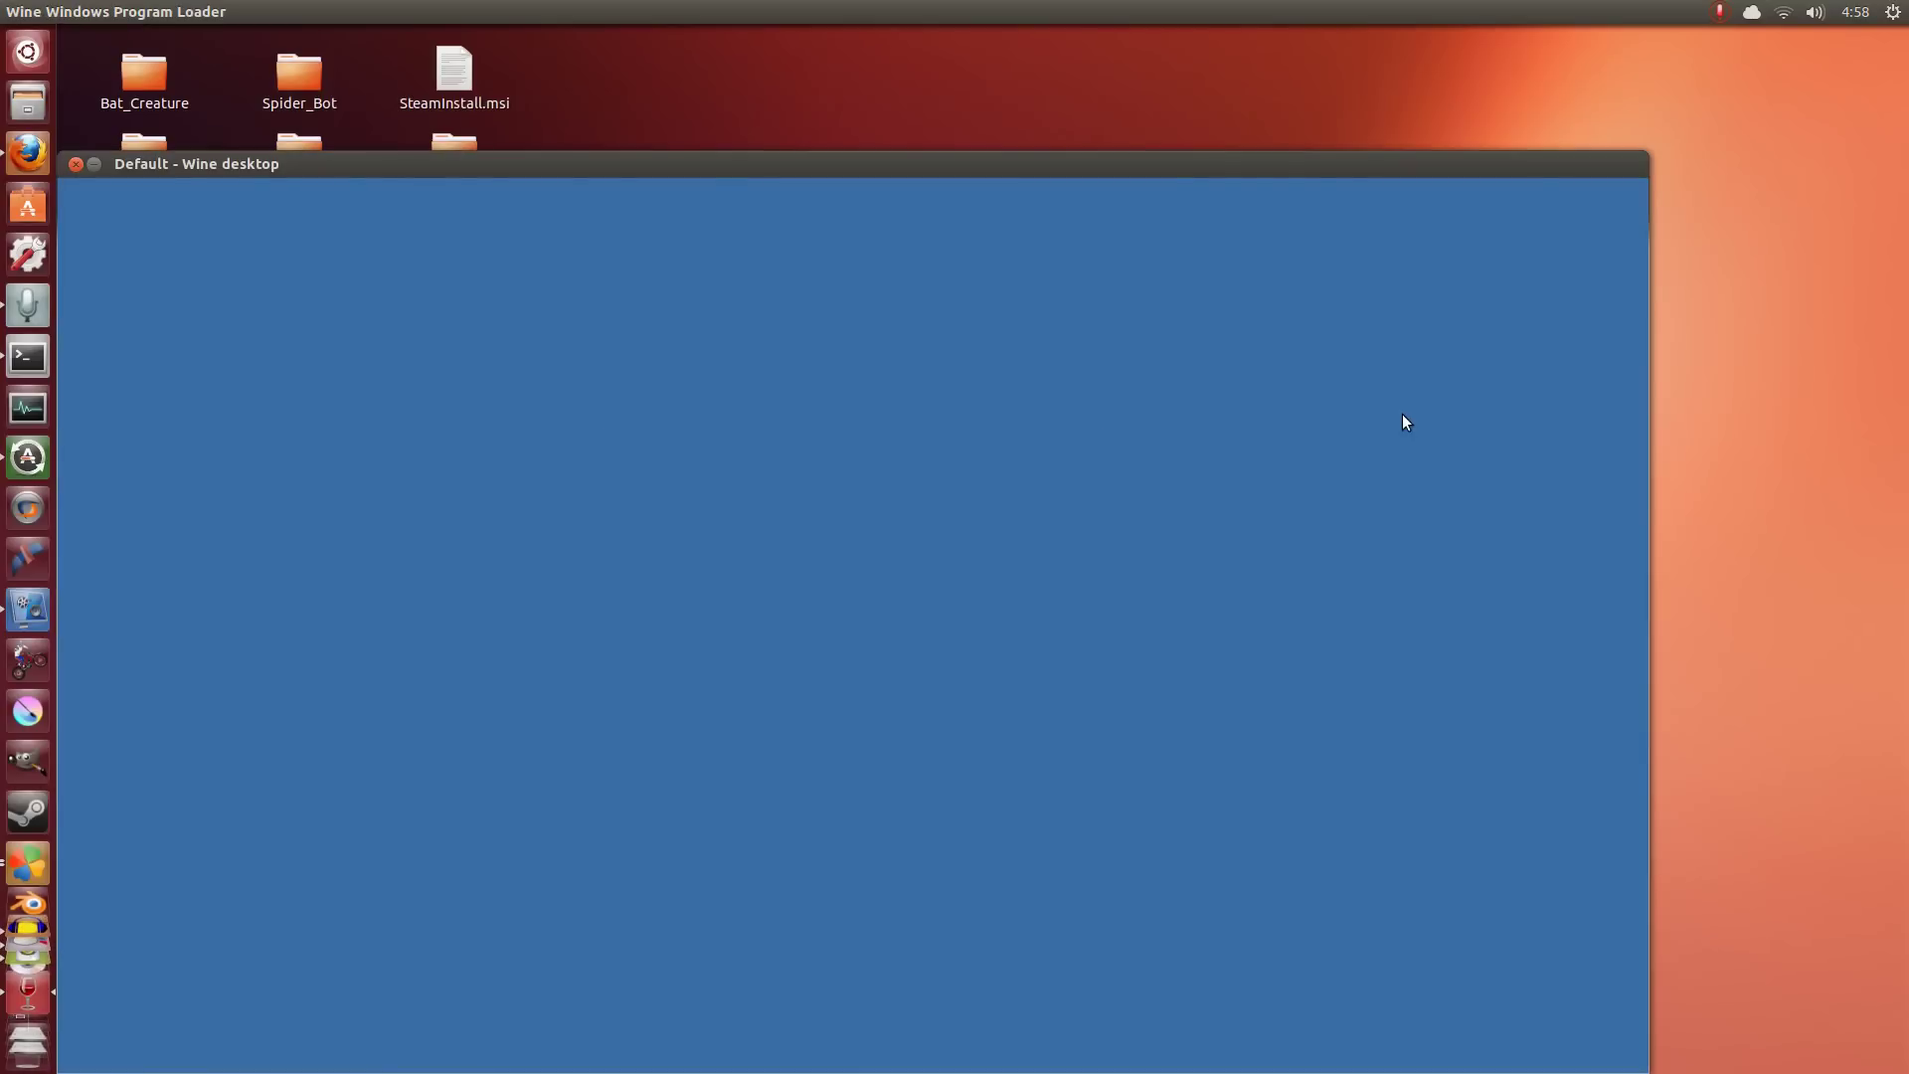
Set the installer language to English and continue past the welcome page
{"action": "left_click_drag", "start_coordinate": [994, 171], "coordinate": [1149, 84]}
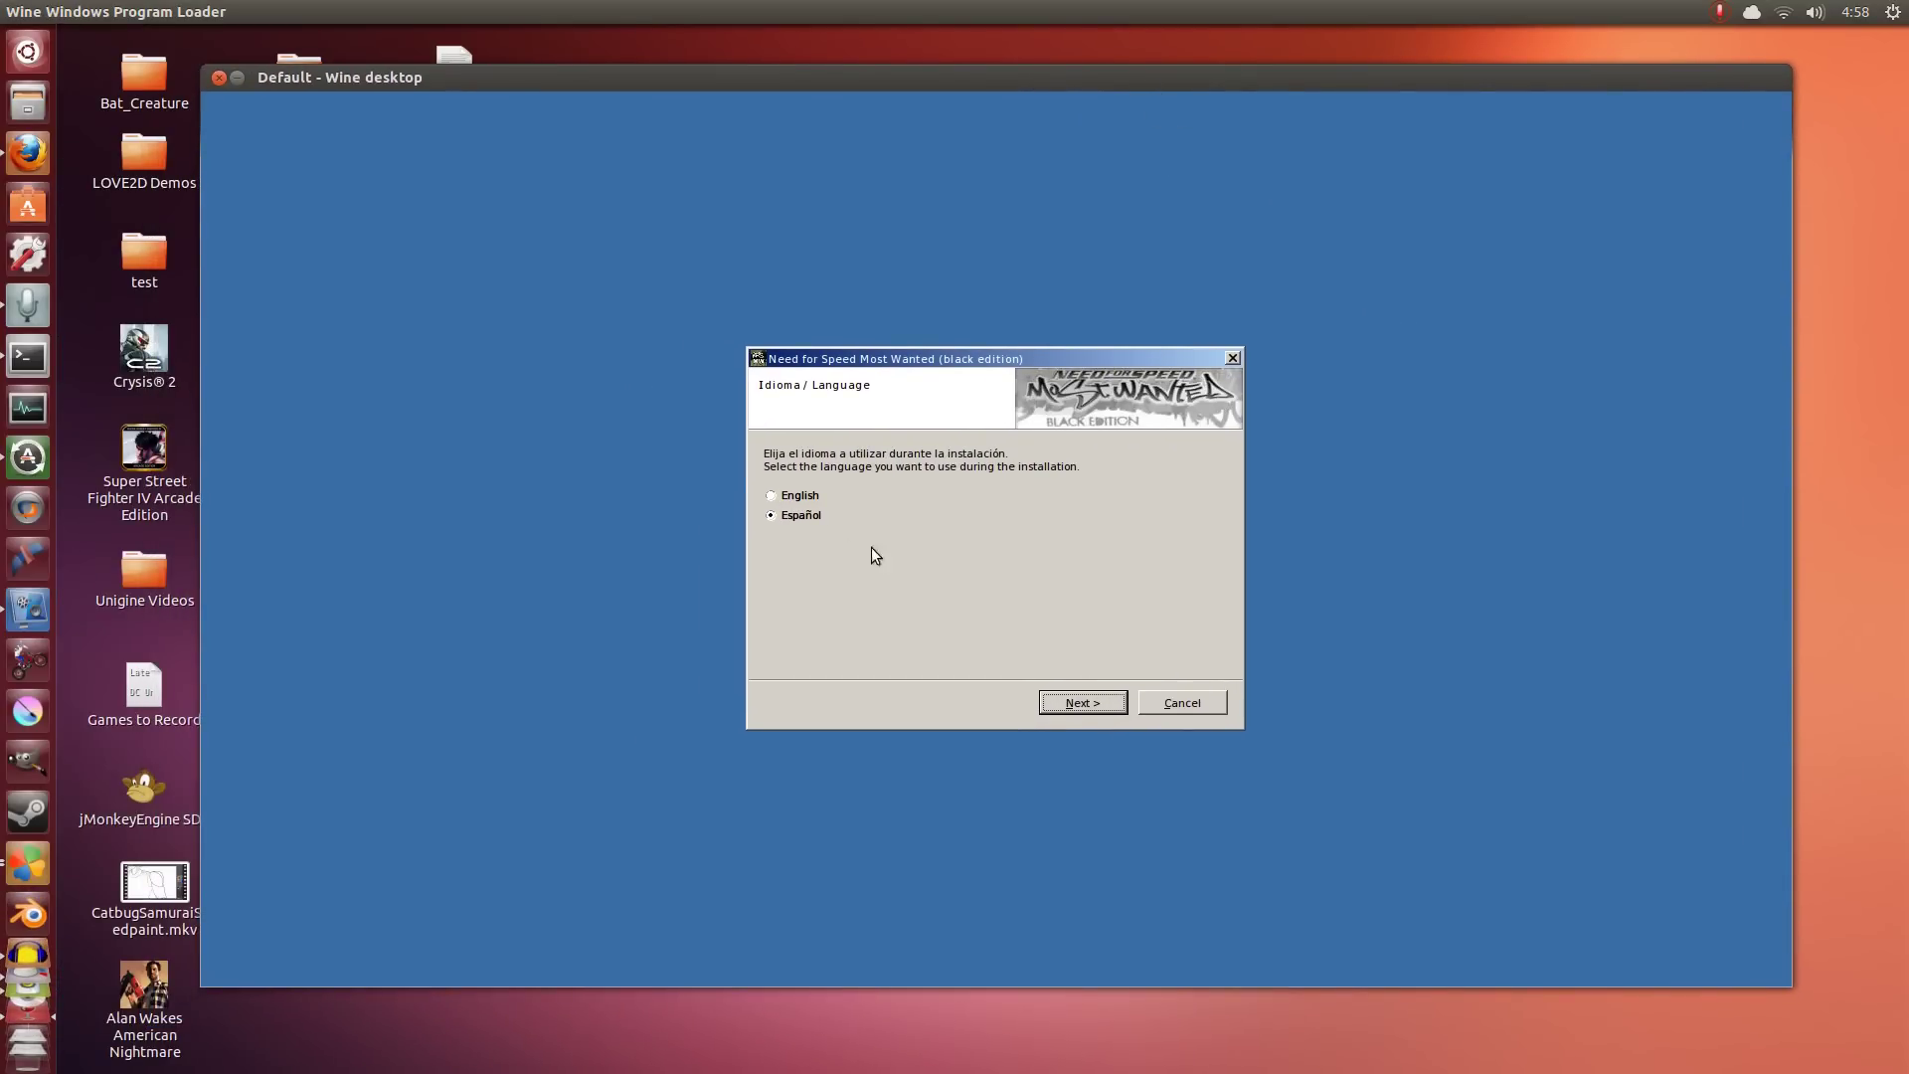
{"action": "left_click", "coordinate": [795, 499]}
{"action": "left_click", "coordinate": [1079, 706]}
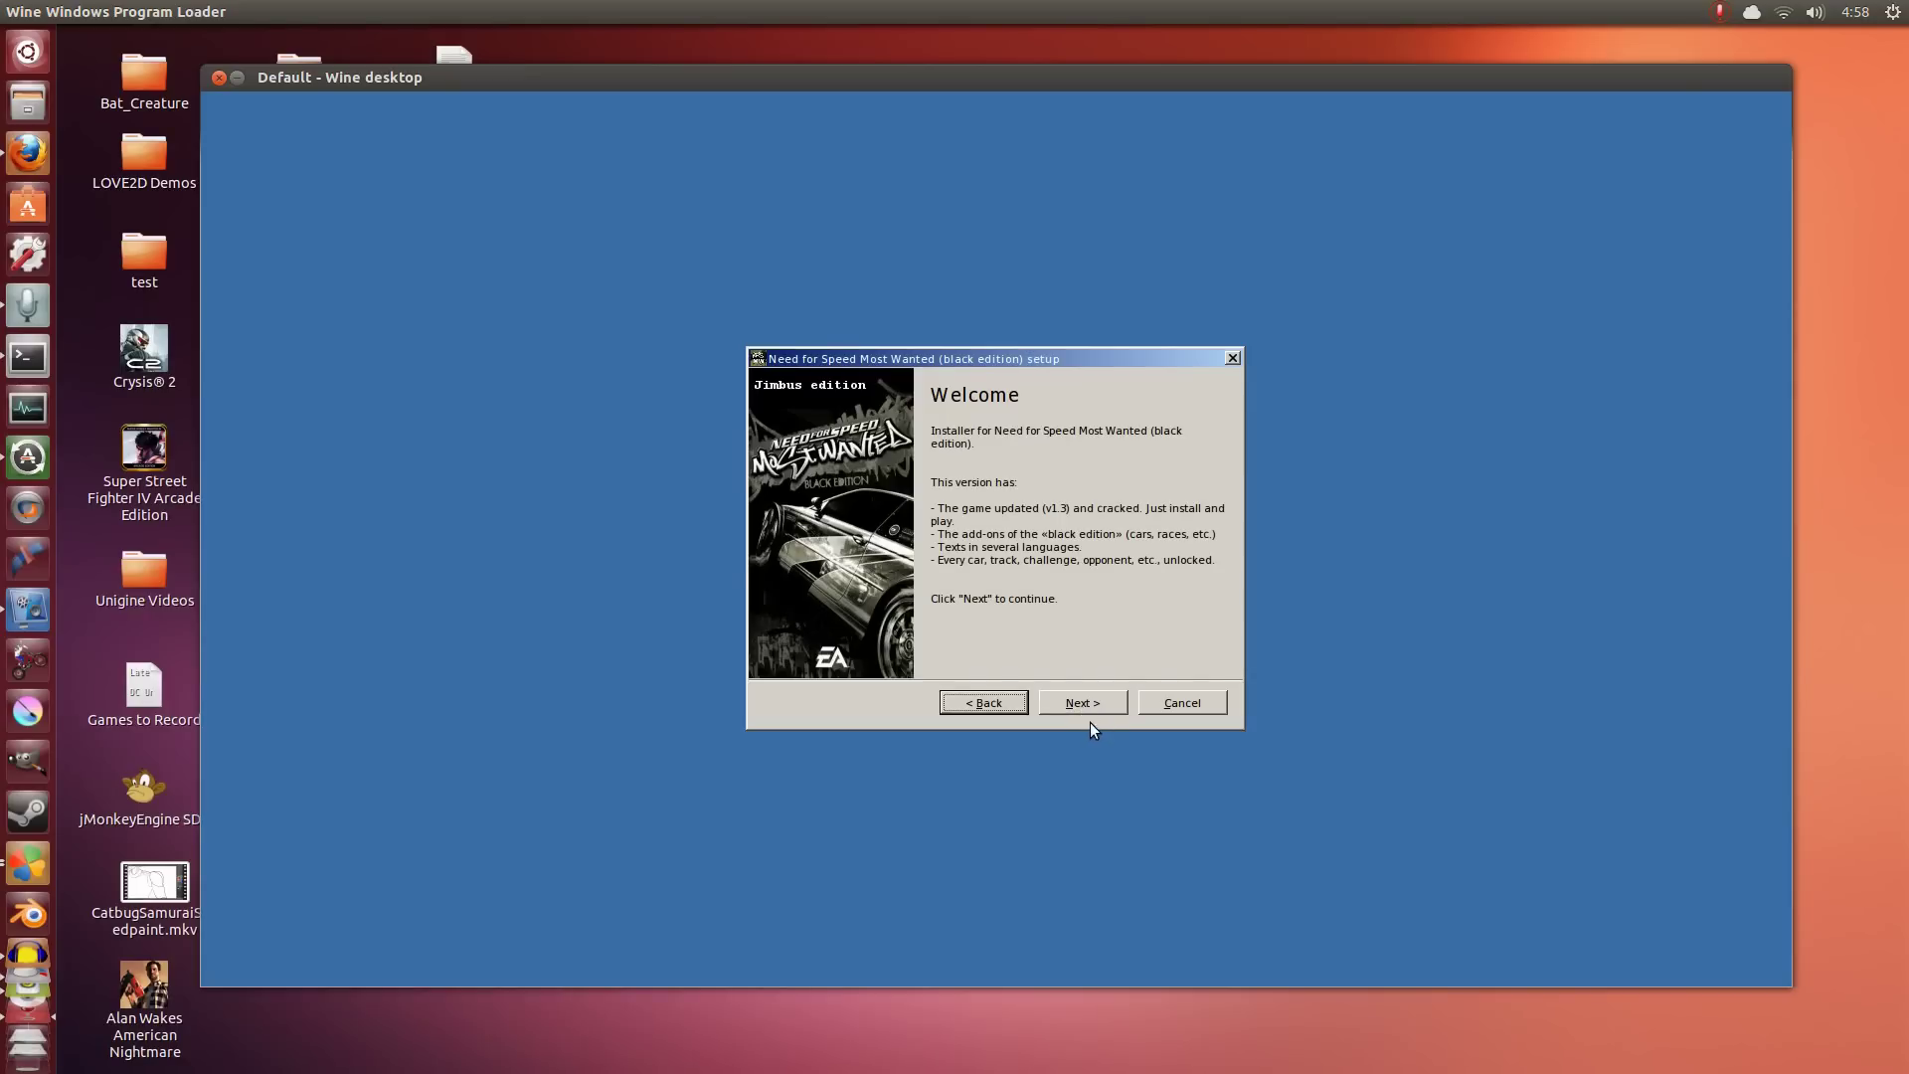
{"action": "left_click", "coordinate": [1057, 706]}
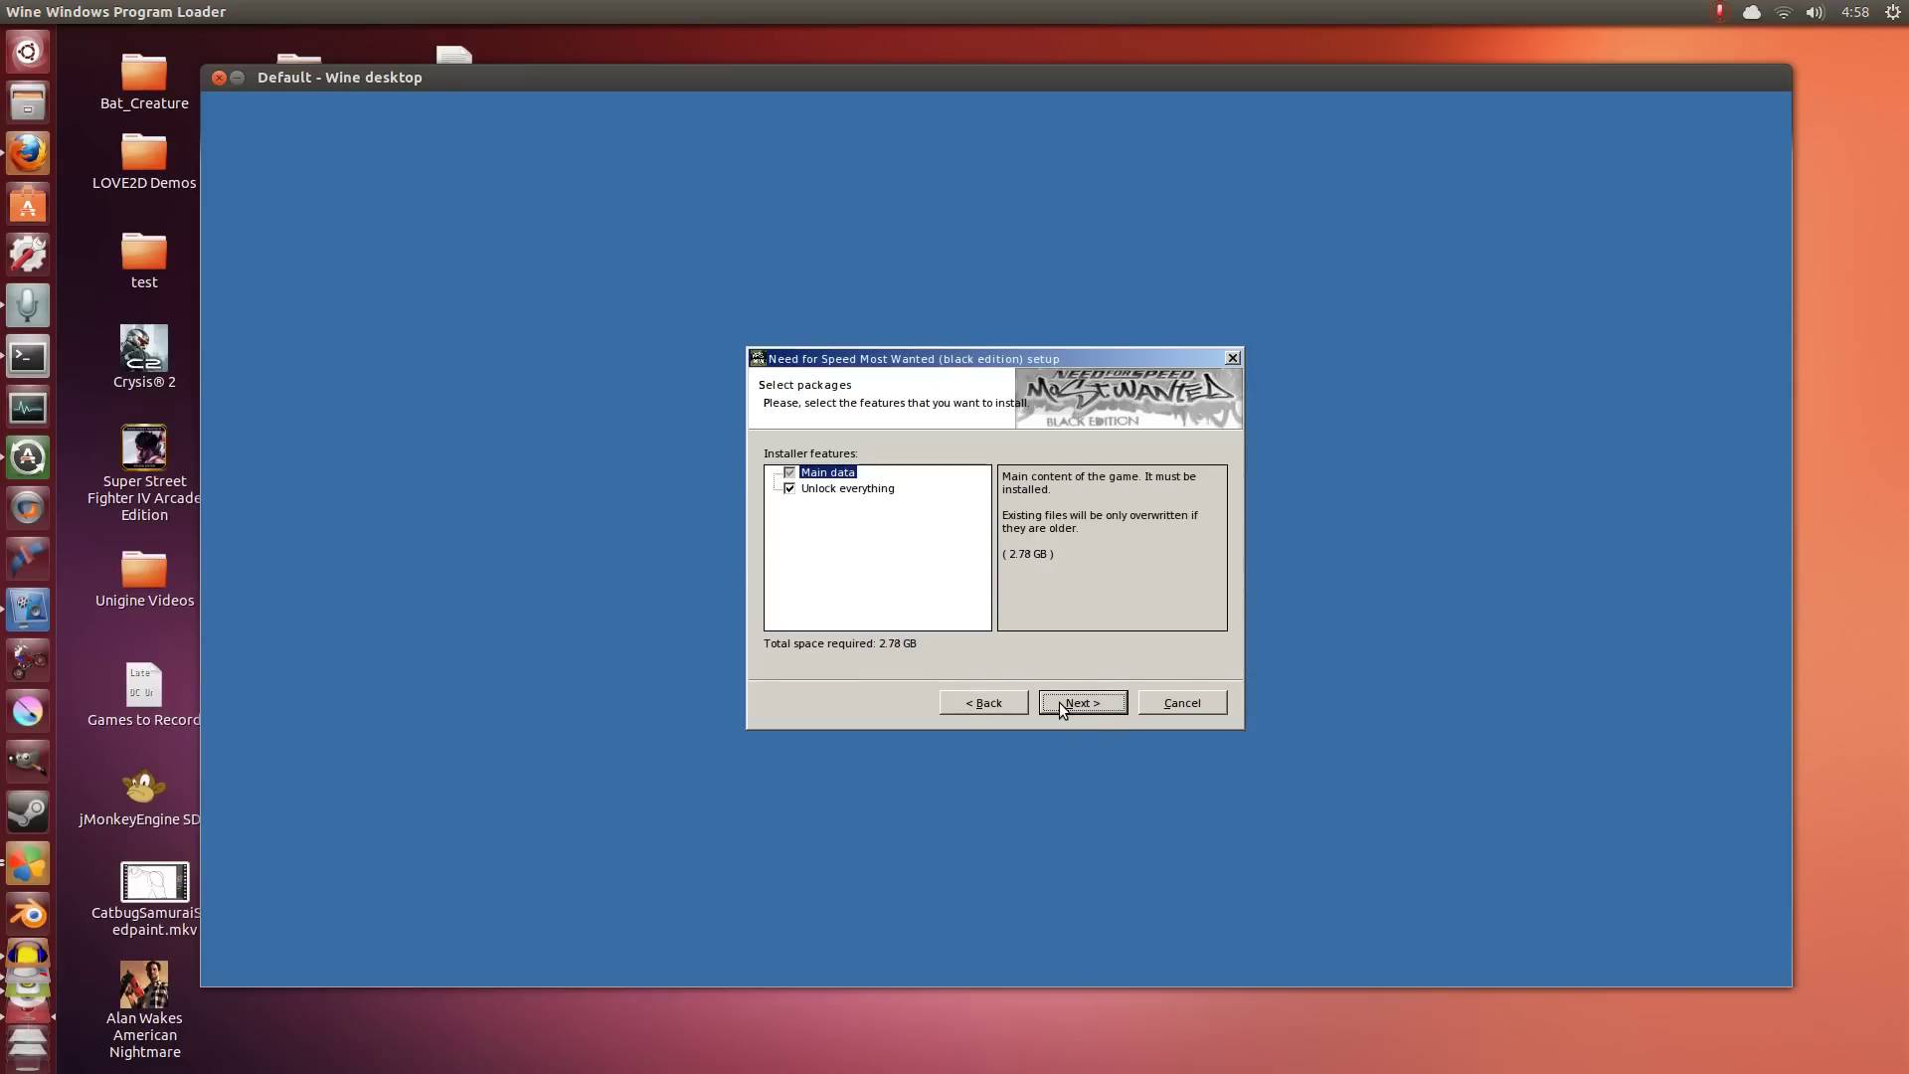
Leave the Unlock everything package unticked, keep the default folder, and install the game
{"action": "left_click", "coordinate": [791, 489]}
{"action": "left_click", "coordinate": [790, 489]}
{"action": "left_click", "coordinate": [791, 490]}
{"action": "left_click", "coordinate": [1094, 701]}
{"action": "left_click", "coordinate": [1084, 703]}
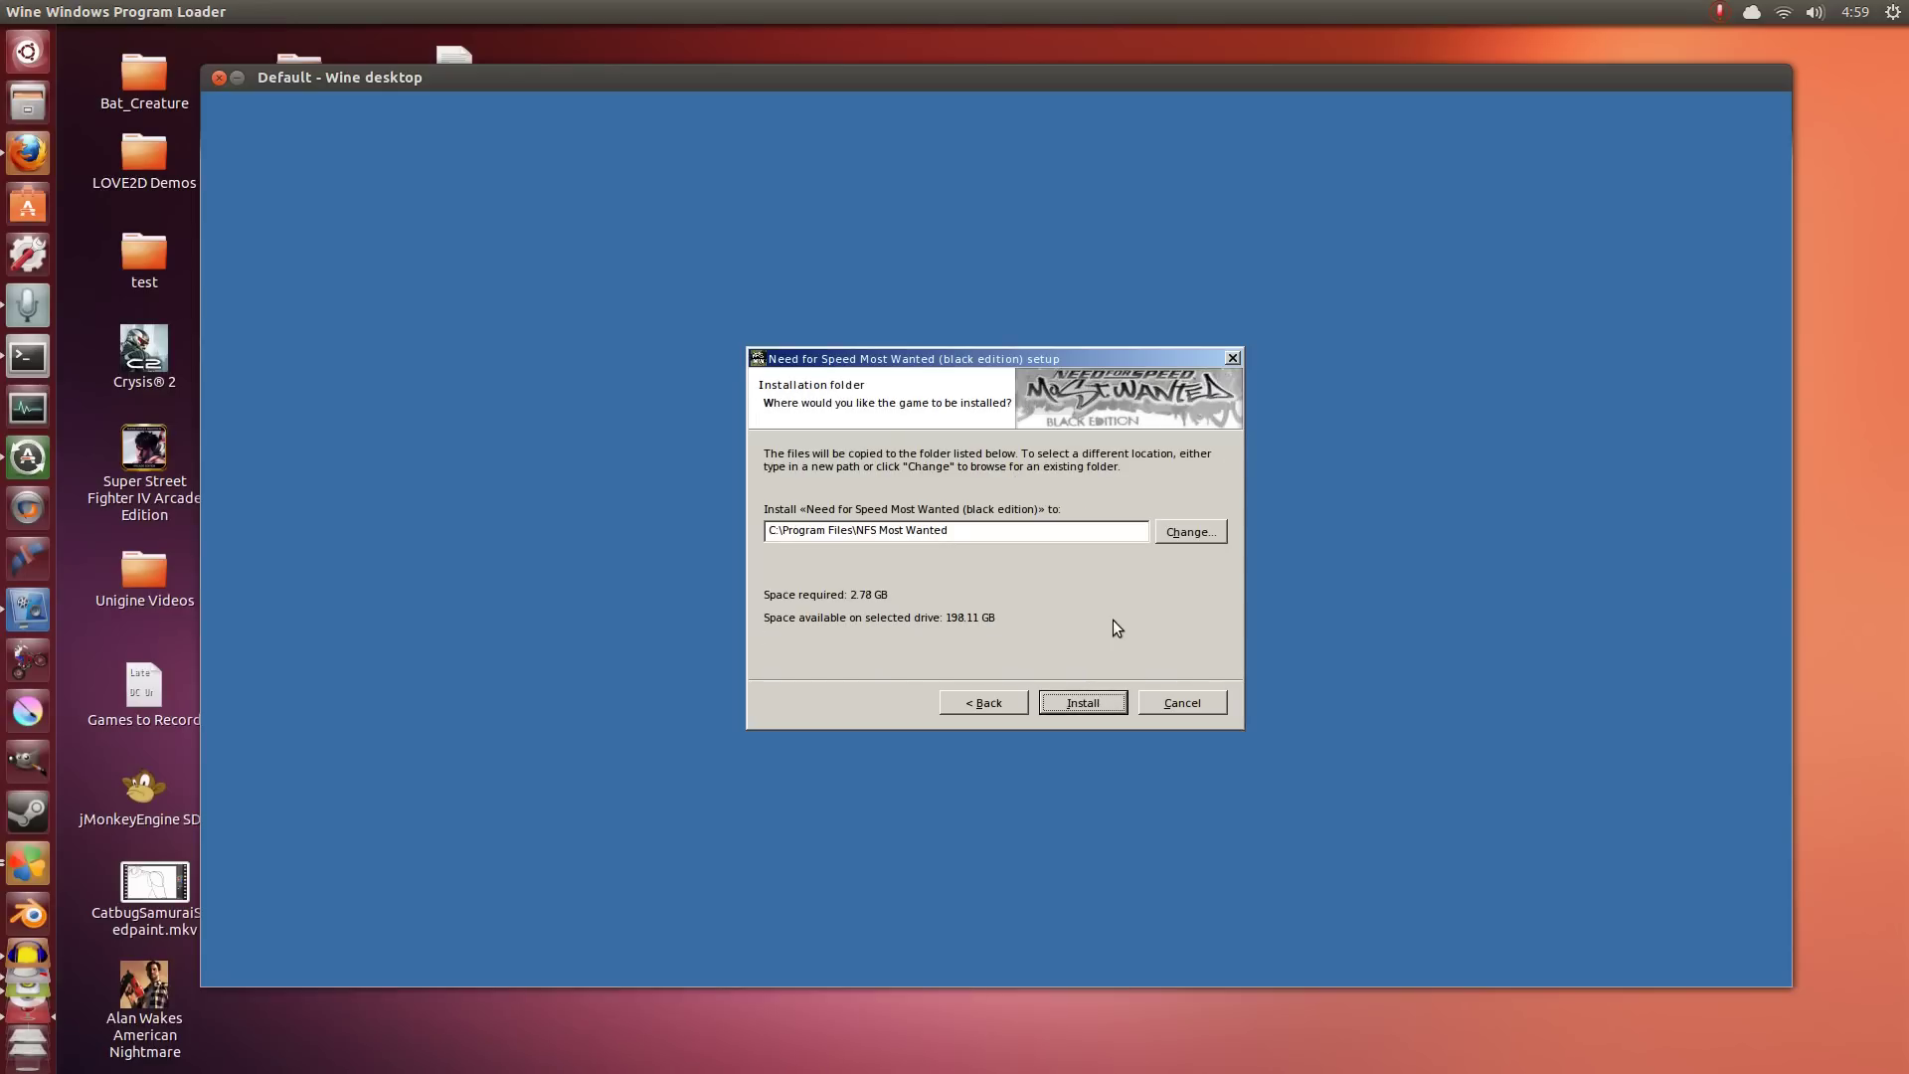
{"action": "left_click", "coordinate": [1094, 702]}
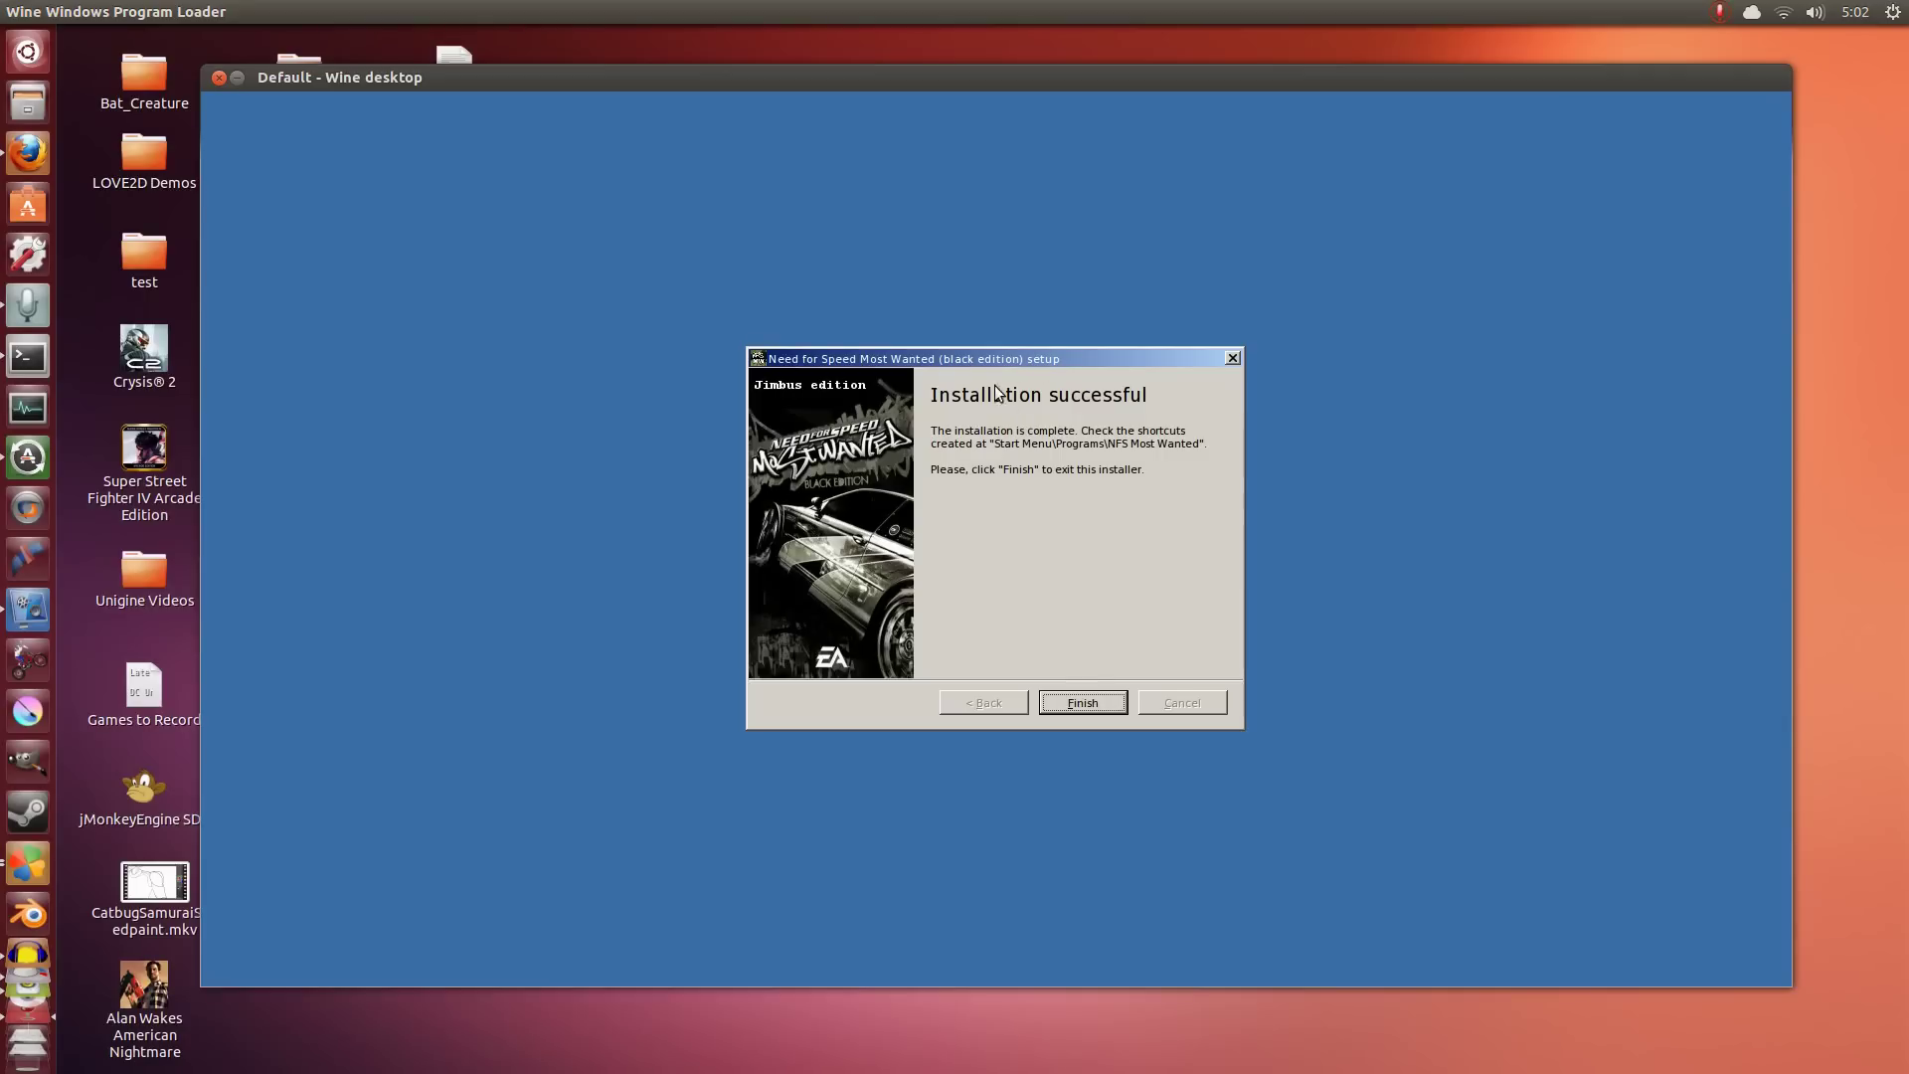
Create a shortcut for speed.exe named NFSMWHOWTO
{"action": "left_click", "coordinate": [1073, 707]}
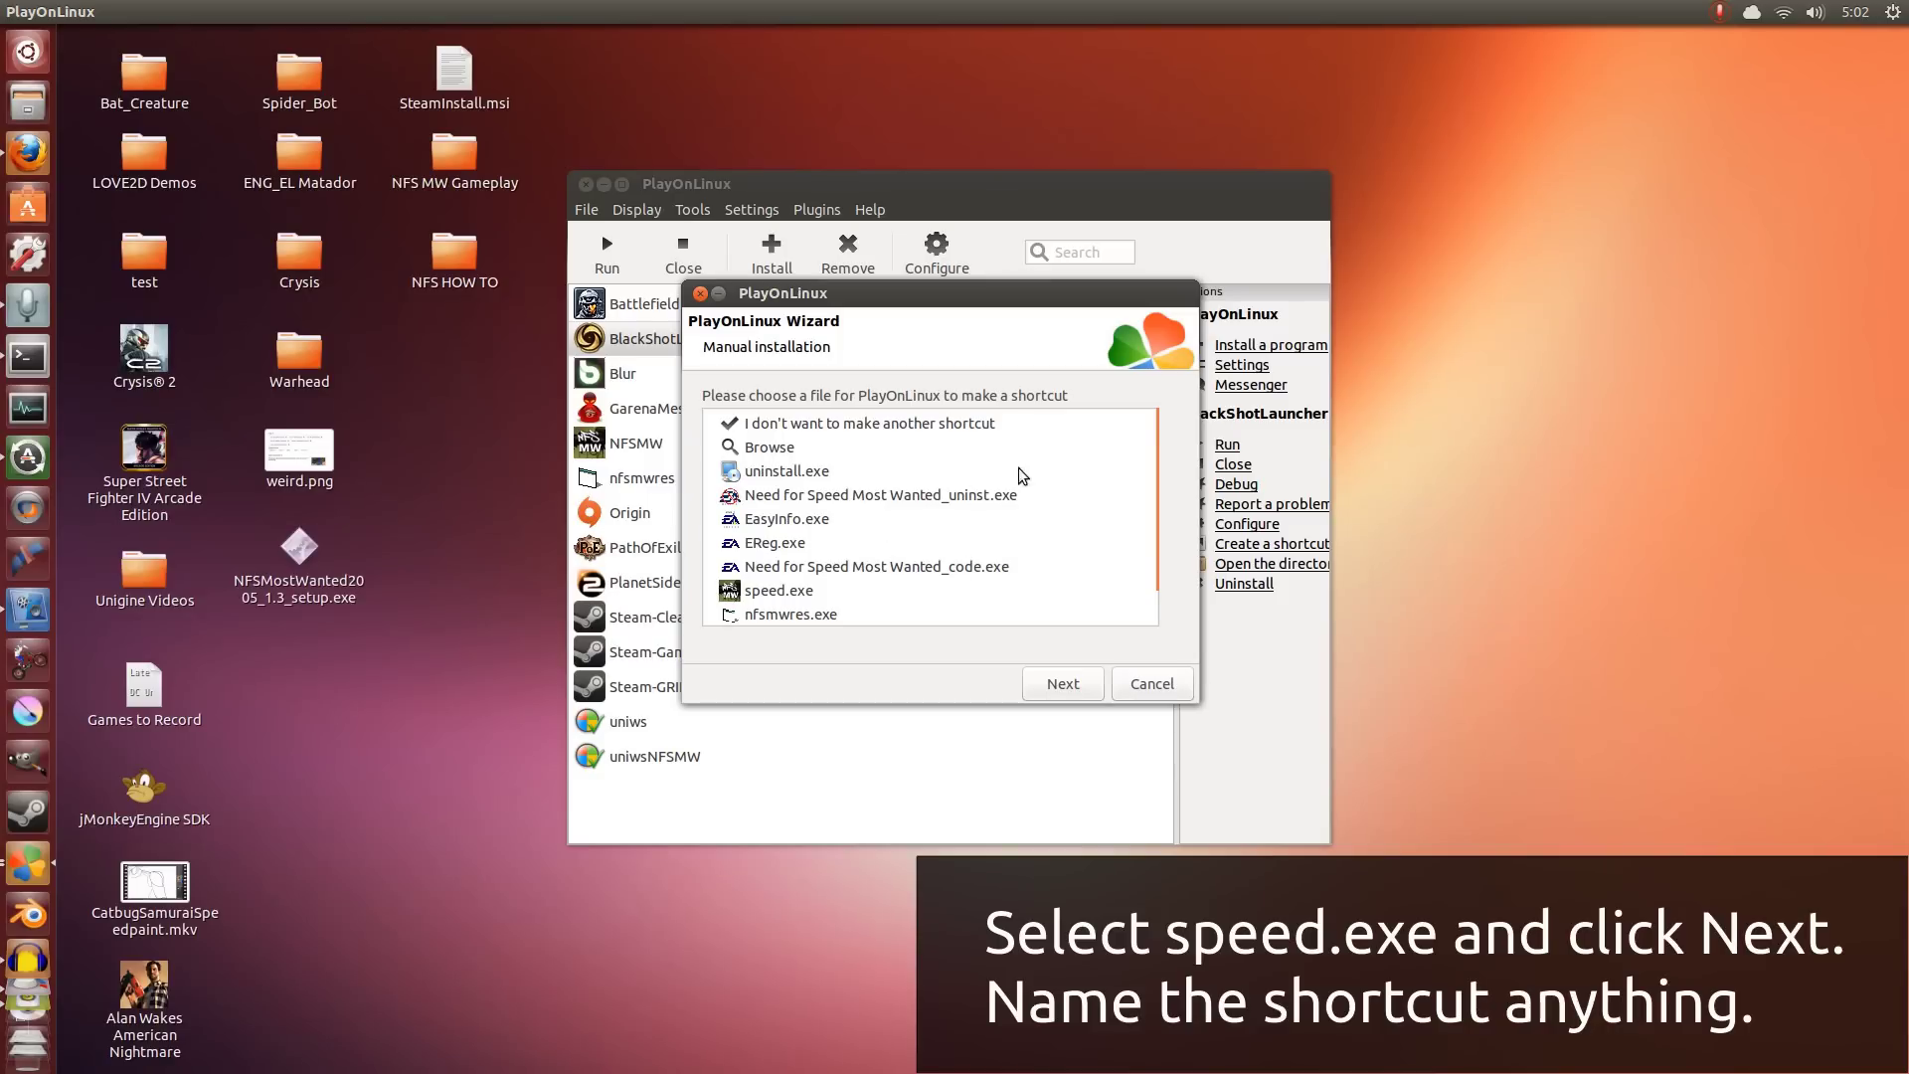
{"action": "scroll", "coordinate": [995, 567], "scroll_direction": "down", "scroll_amount": 1}
{"action": "left_click", "coordinate": [835, 551]}
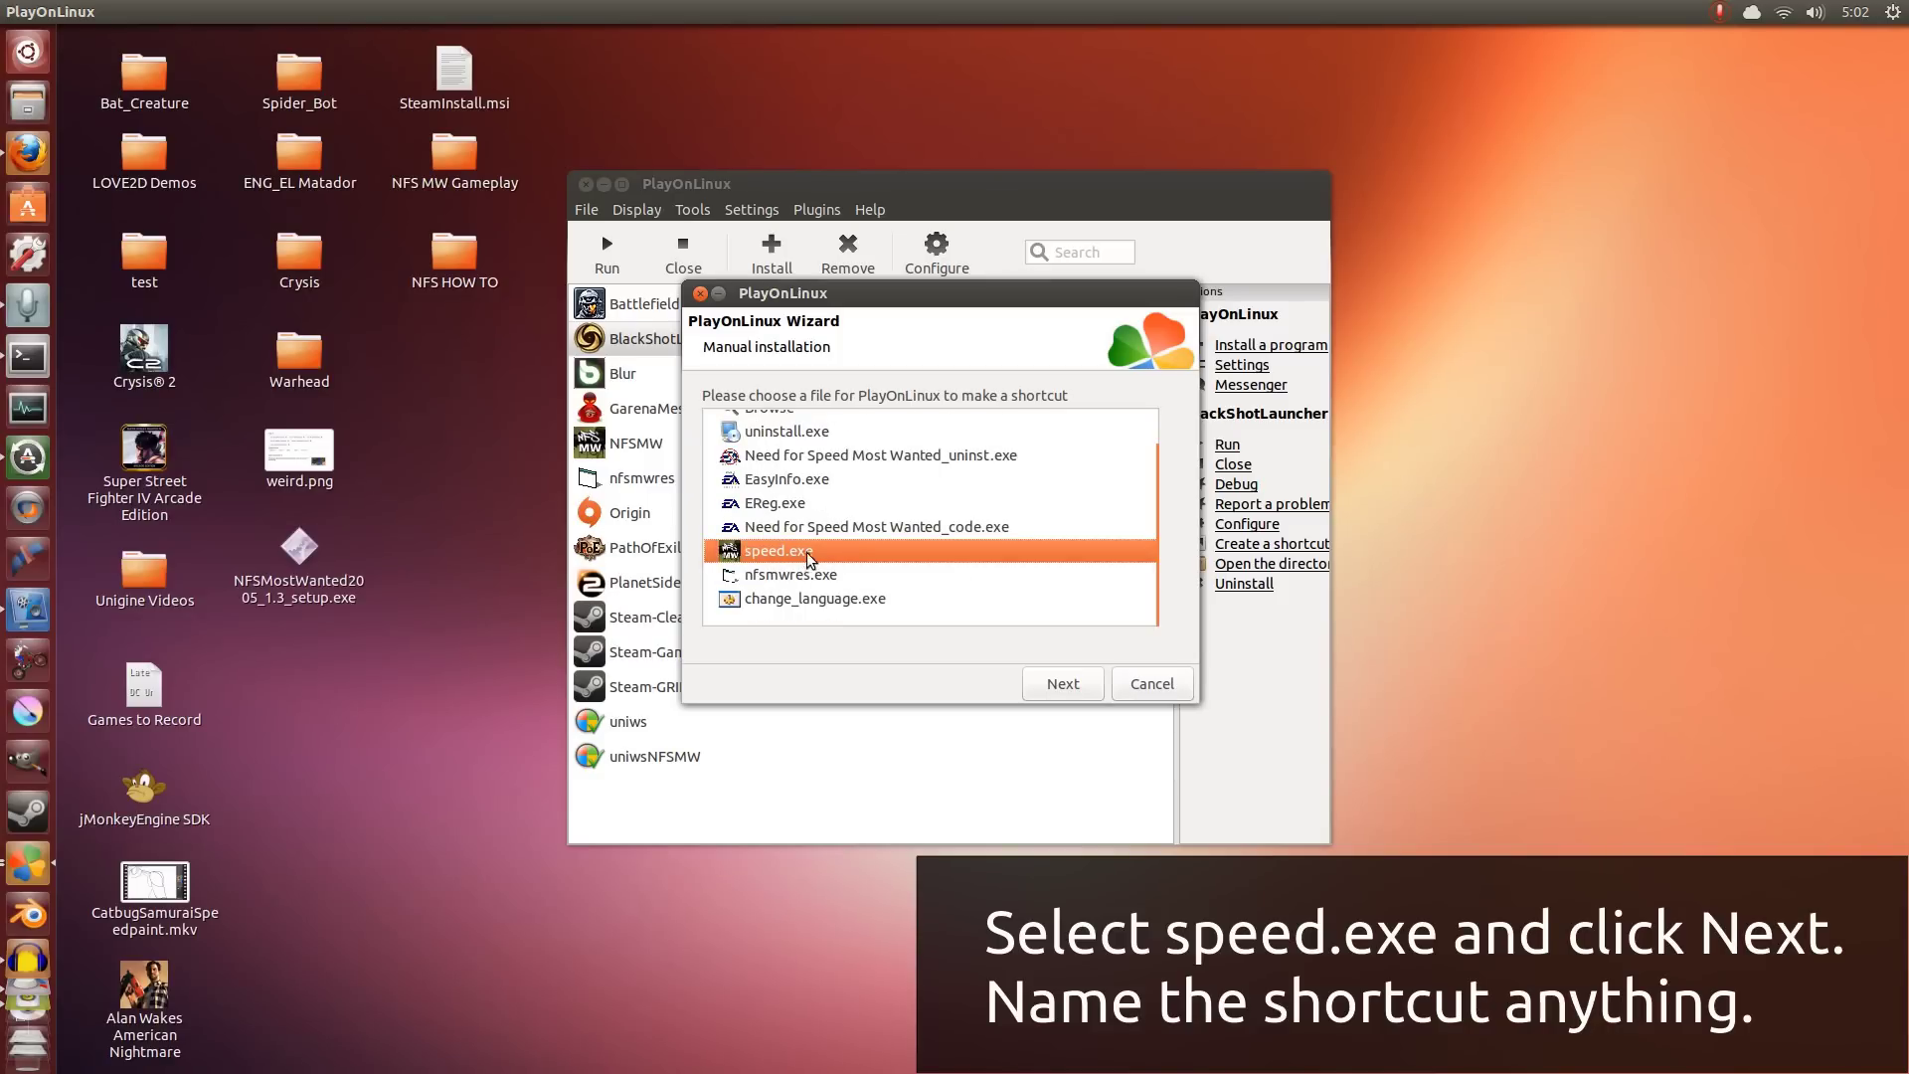
{"action": "left_click", "coordinate": [1062, 684]}
{"action": "double_click", "coordinate": [799, 418]}
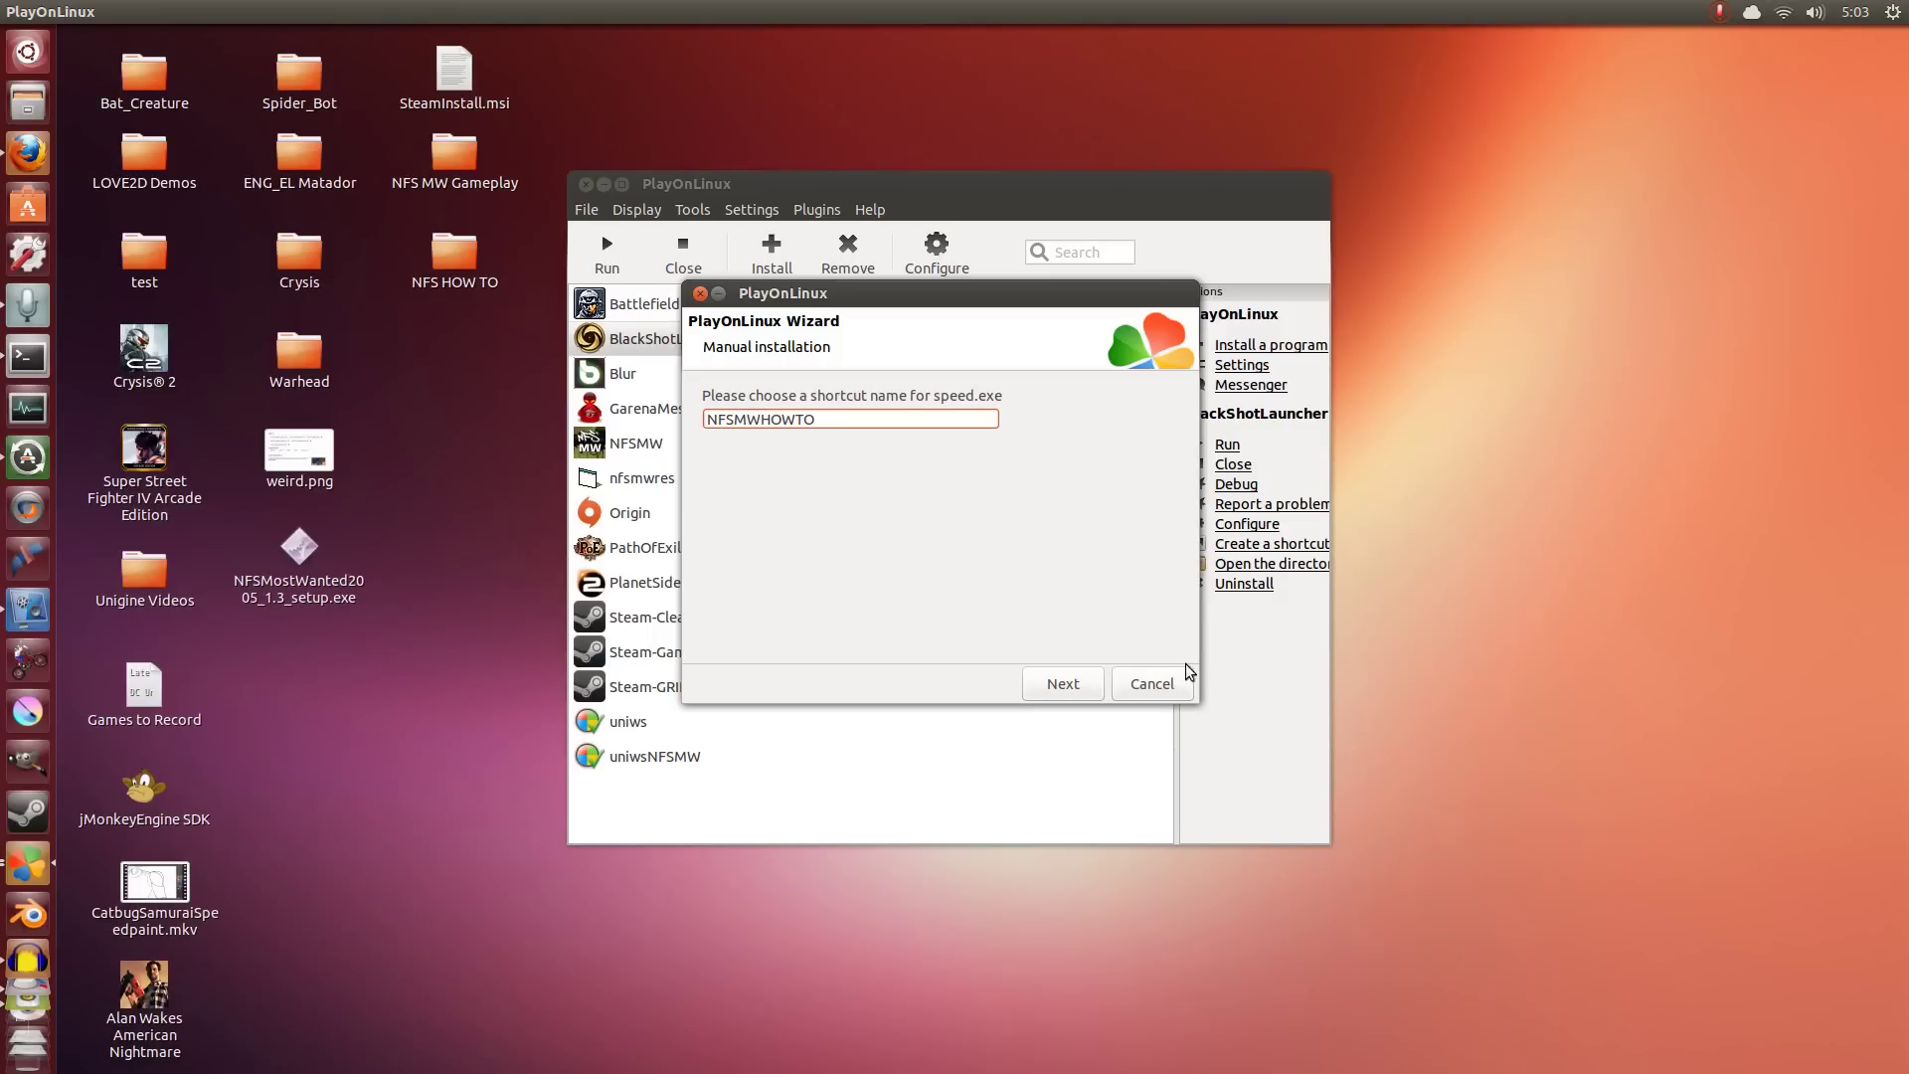
{"action": "left_click", "coordinate": [1055, 686]}
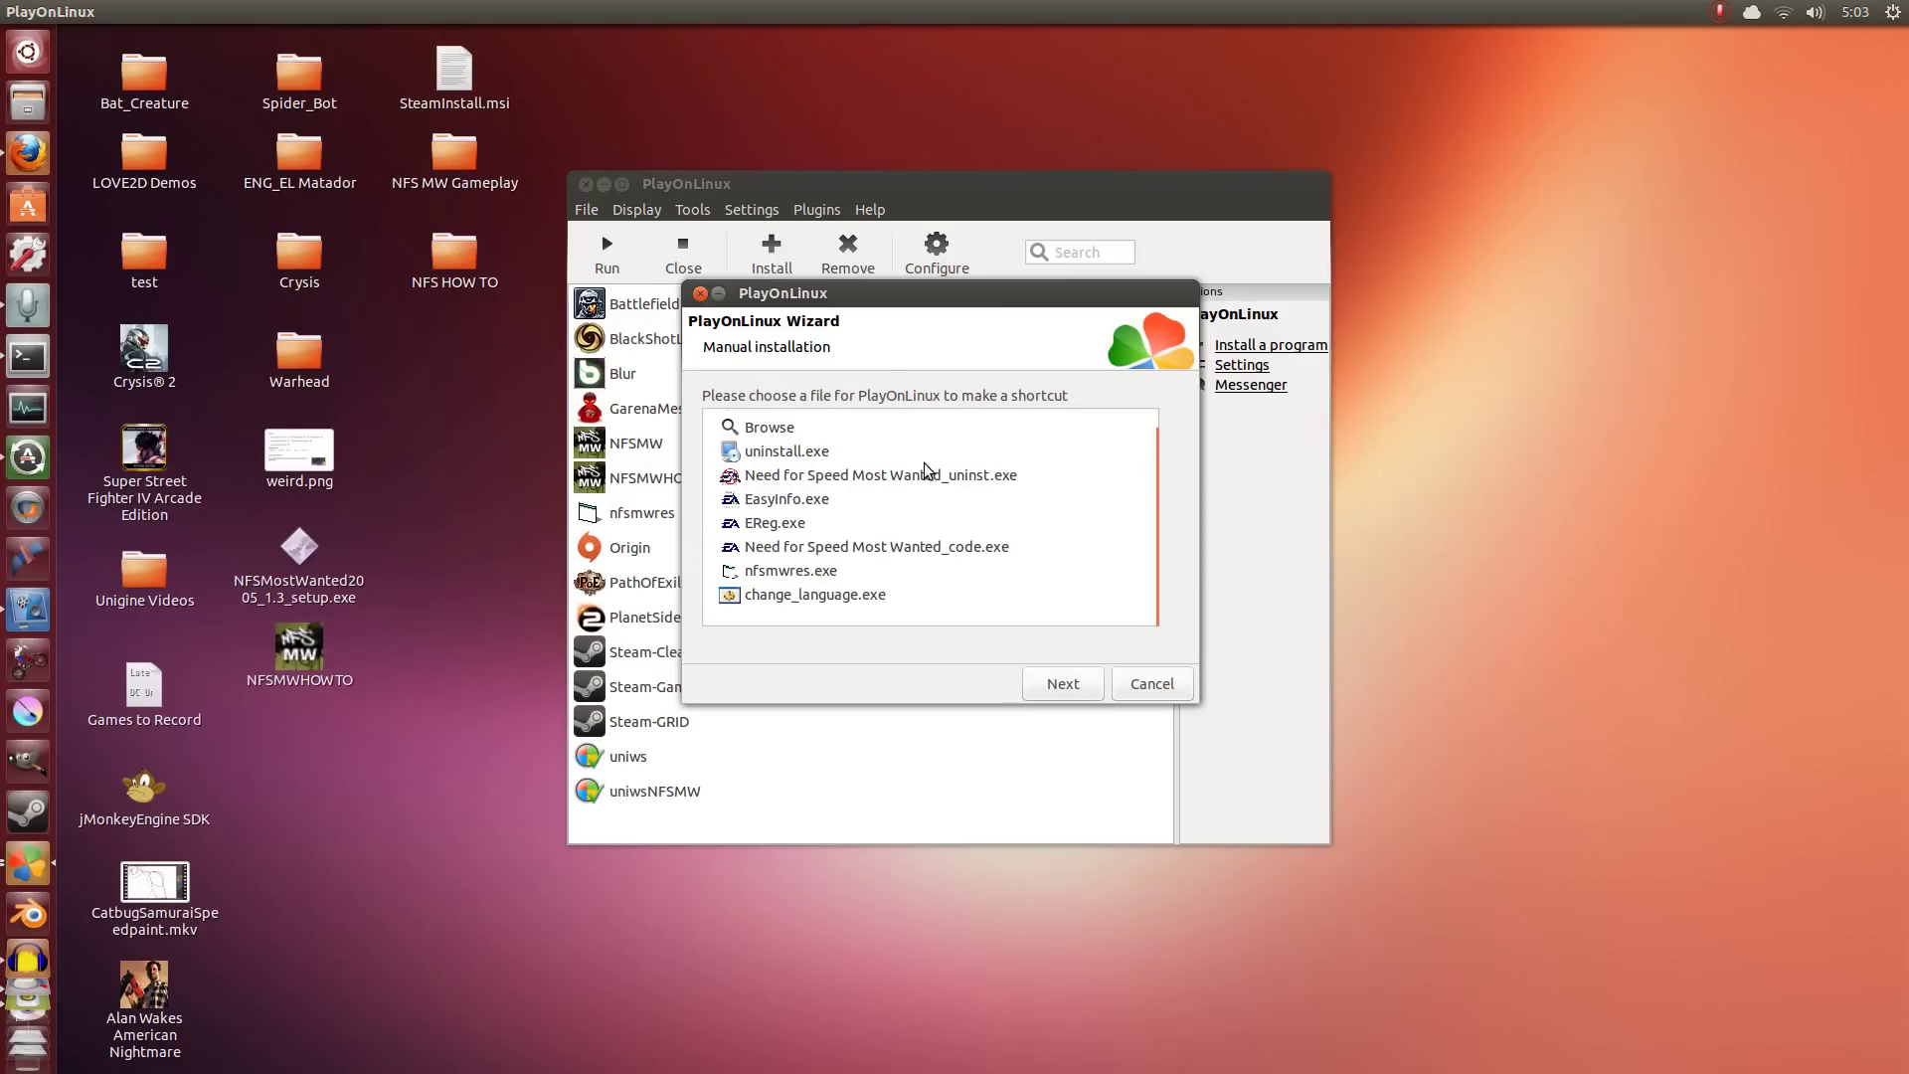
Decline making another shortcut and finish the installation wizard
{"action": "left_click", "coordinate": [806, 574]}
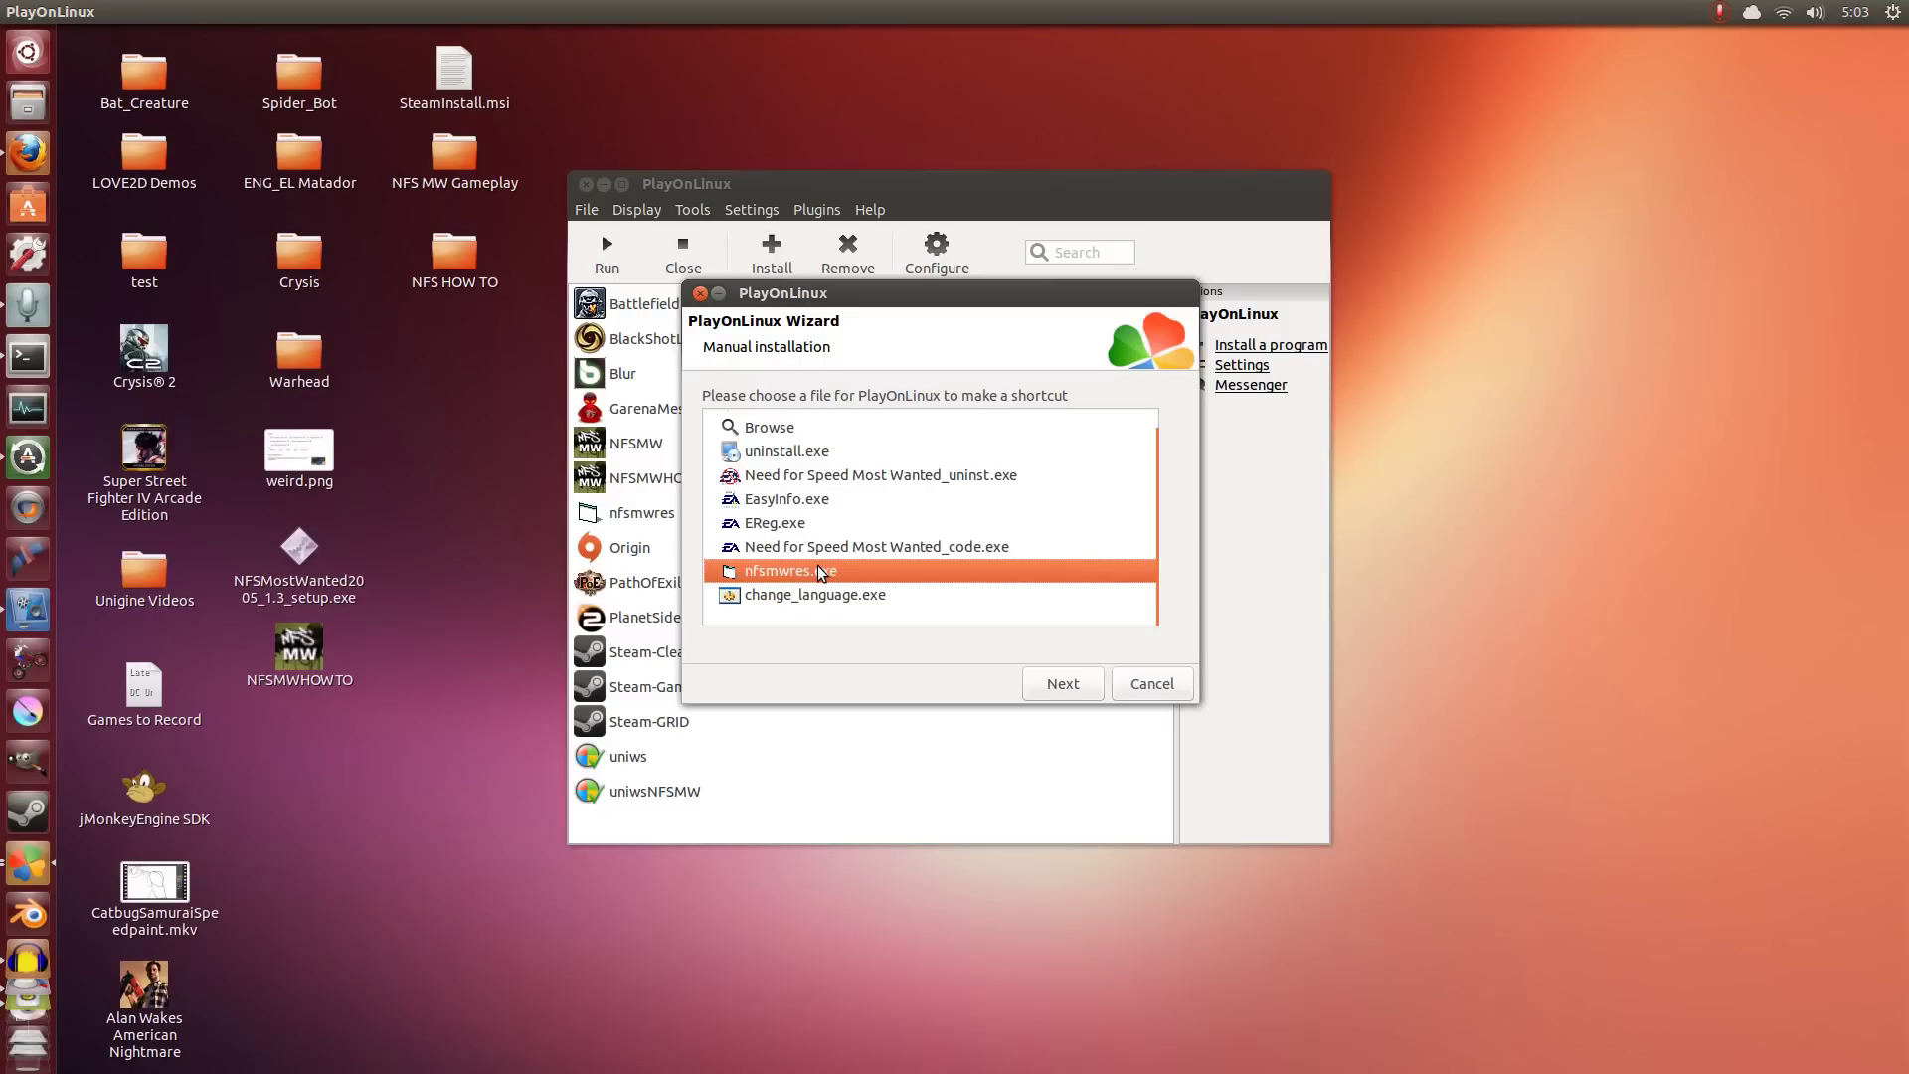
{"action": "scroll", "coordinate": [870, 448], "scroll_direction": "up", "scroll_amount": 1}
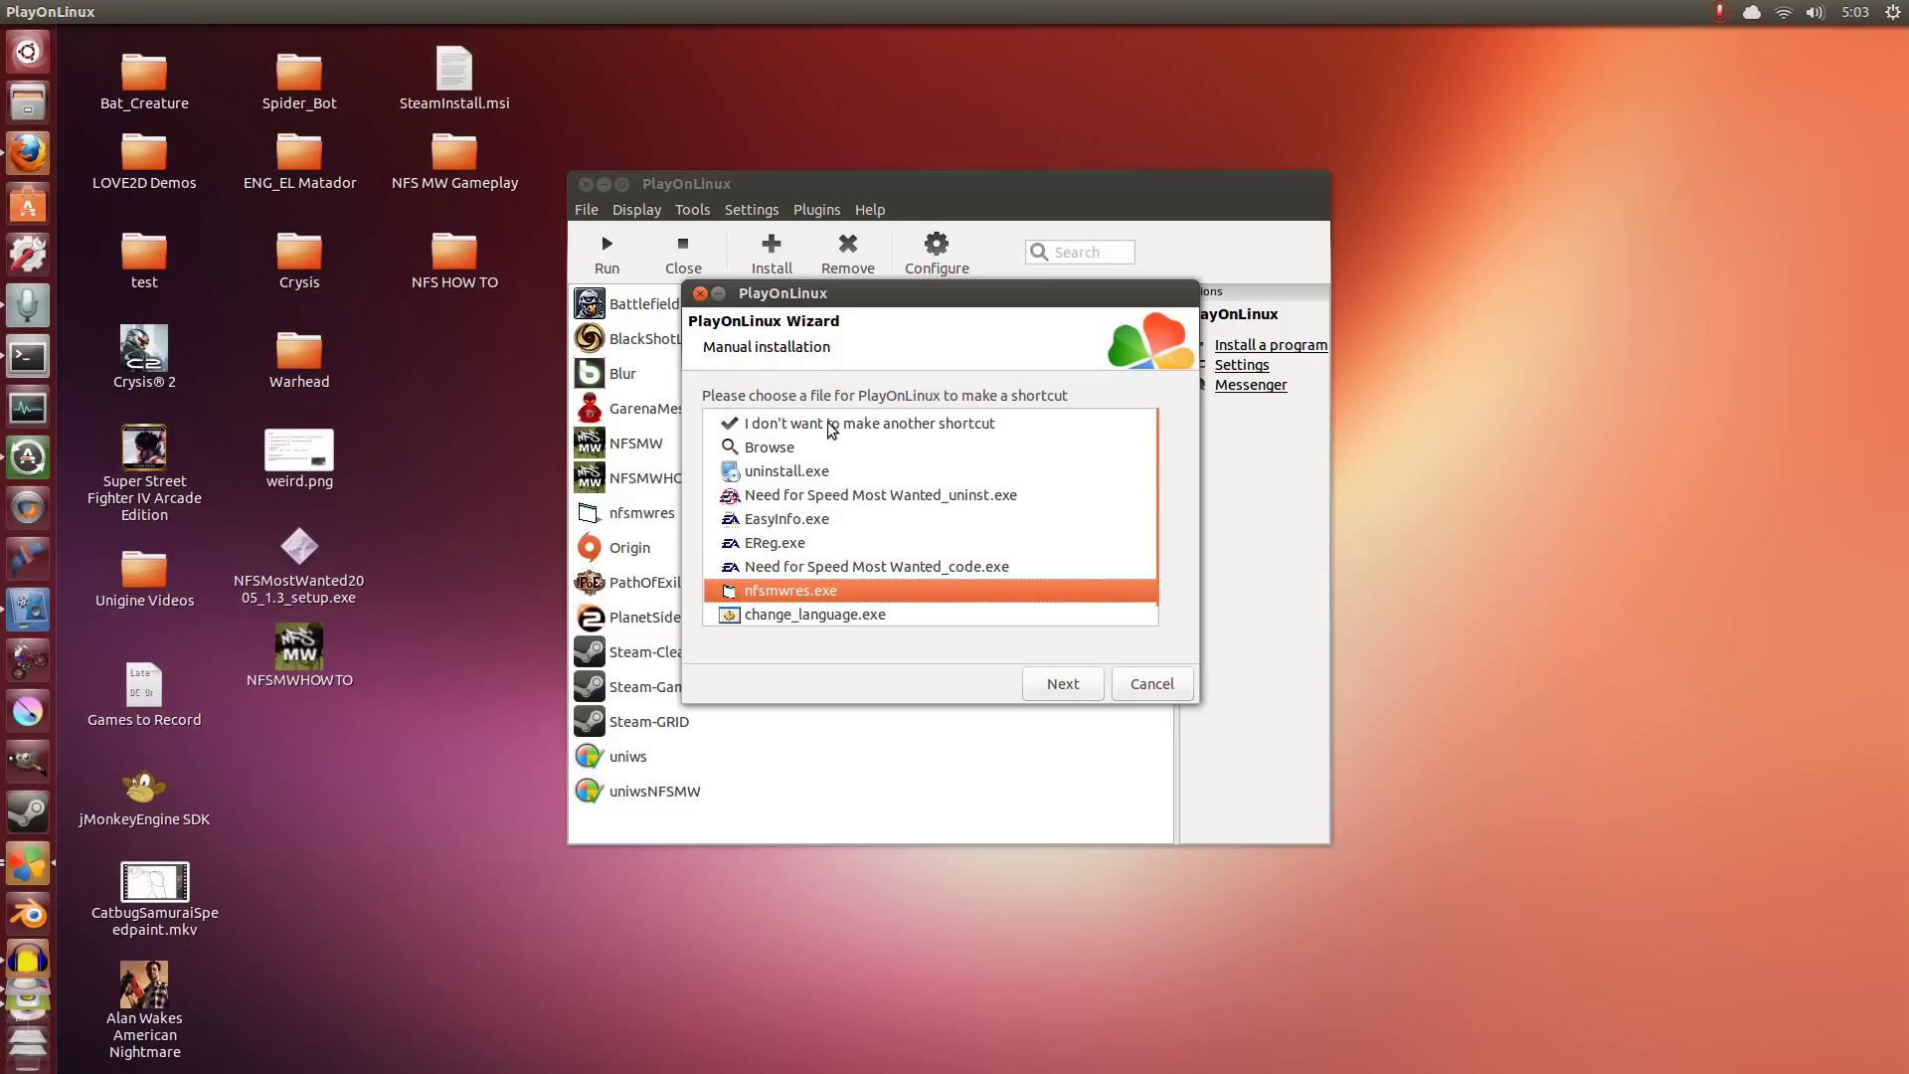
{"action": "left_click", "coordinate": [843, 428]}
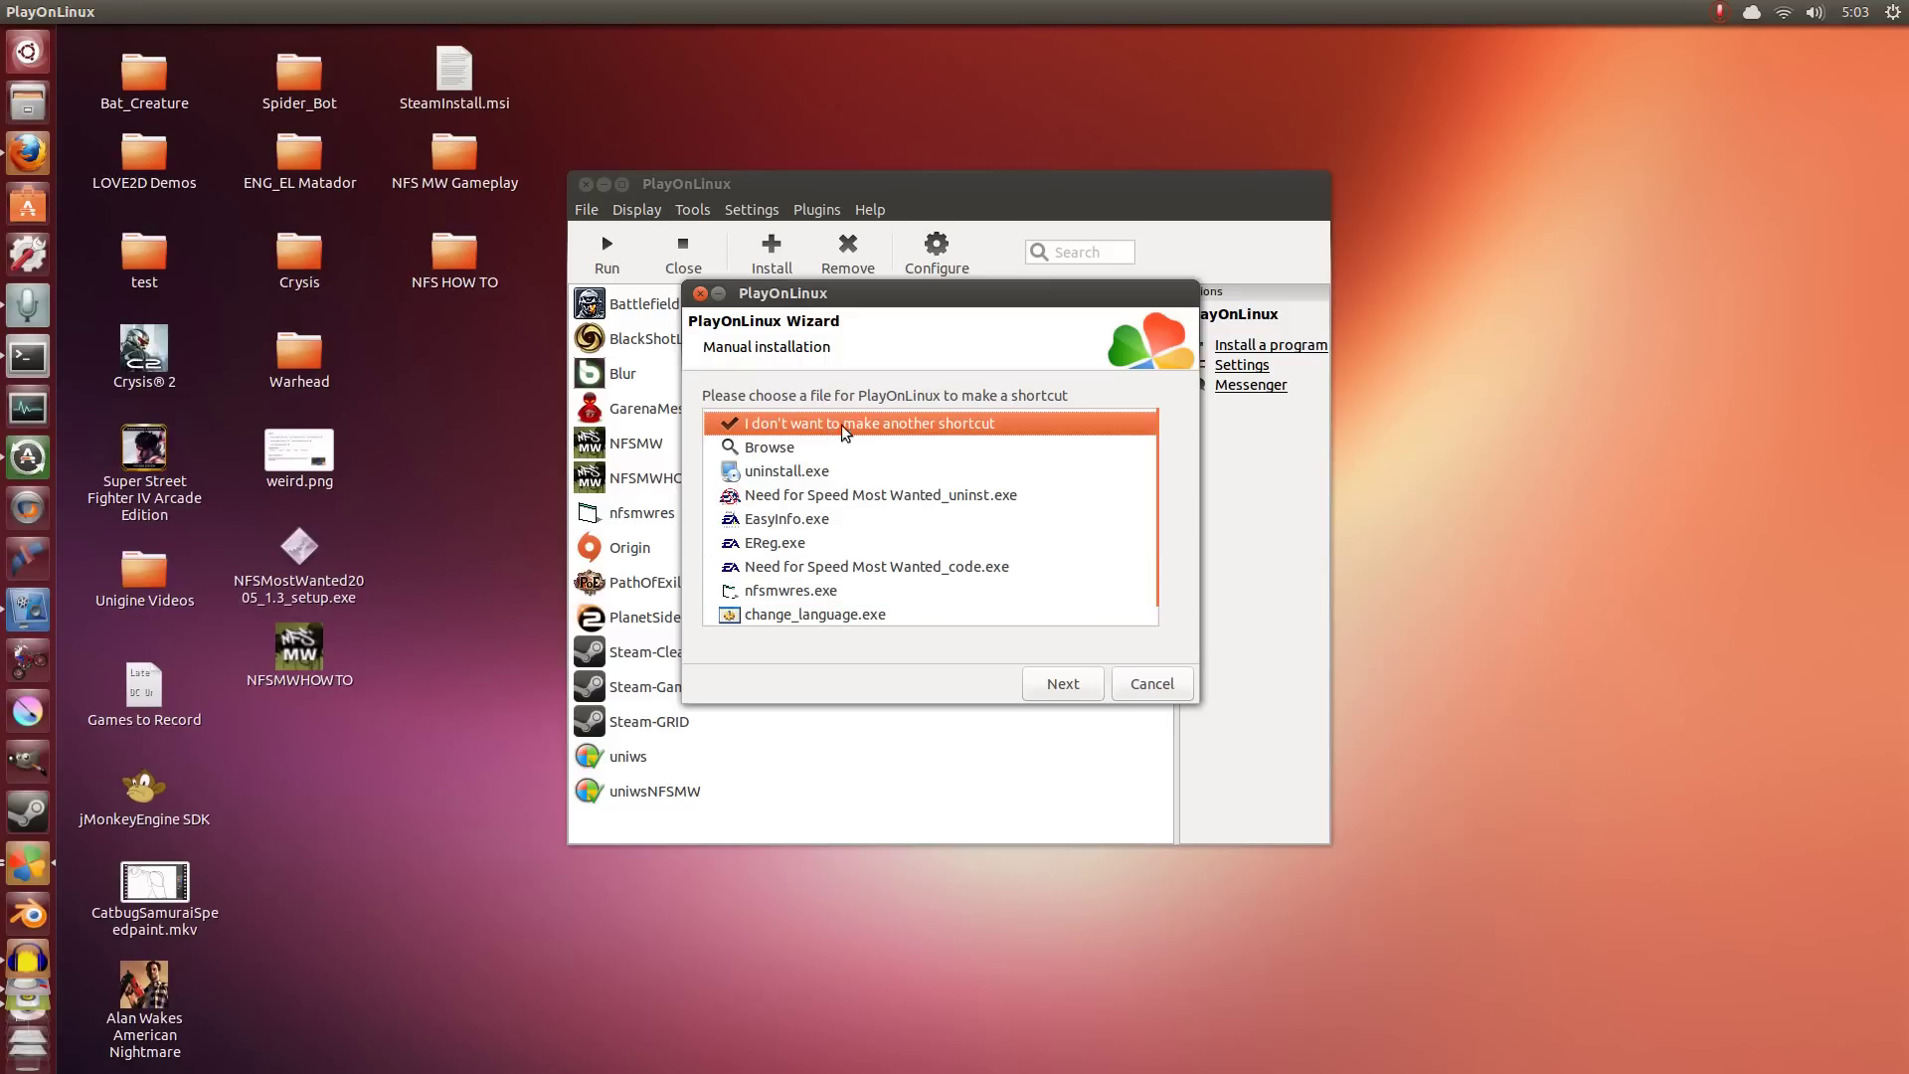
{"action": "left_click", "coordinate": [1069, 693]}
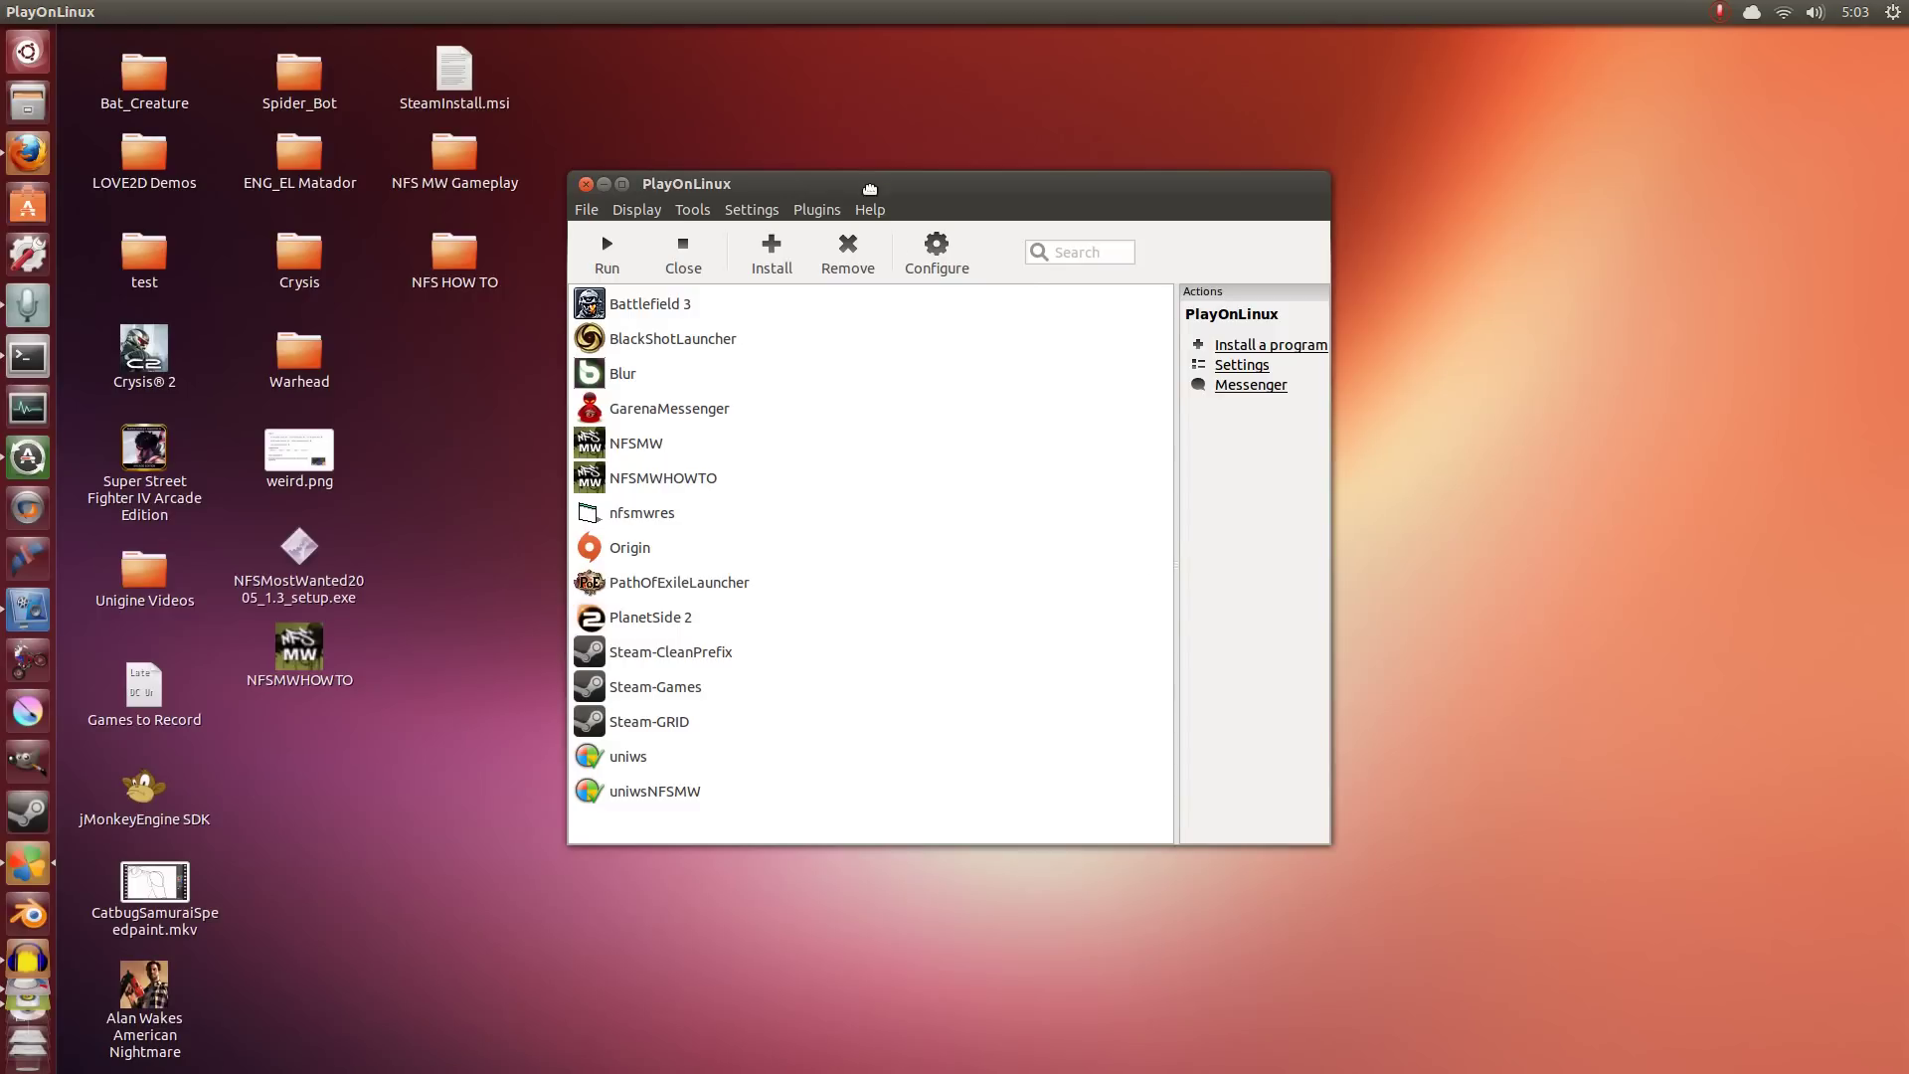
Launch NFSMWHOWTO from PlayOnLinux, move its Wine desktop window right and minimize Audio Recorder
{"action": "left_click_drag", "start_coordinate": [870, 189], "coordinate": [867, 180]}
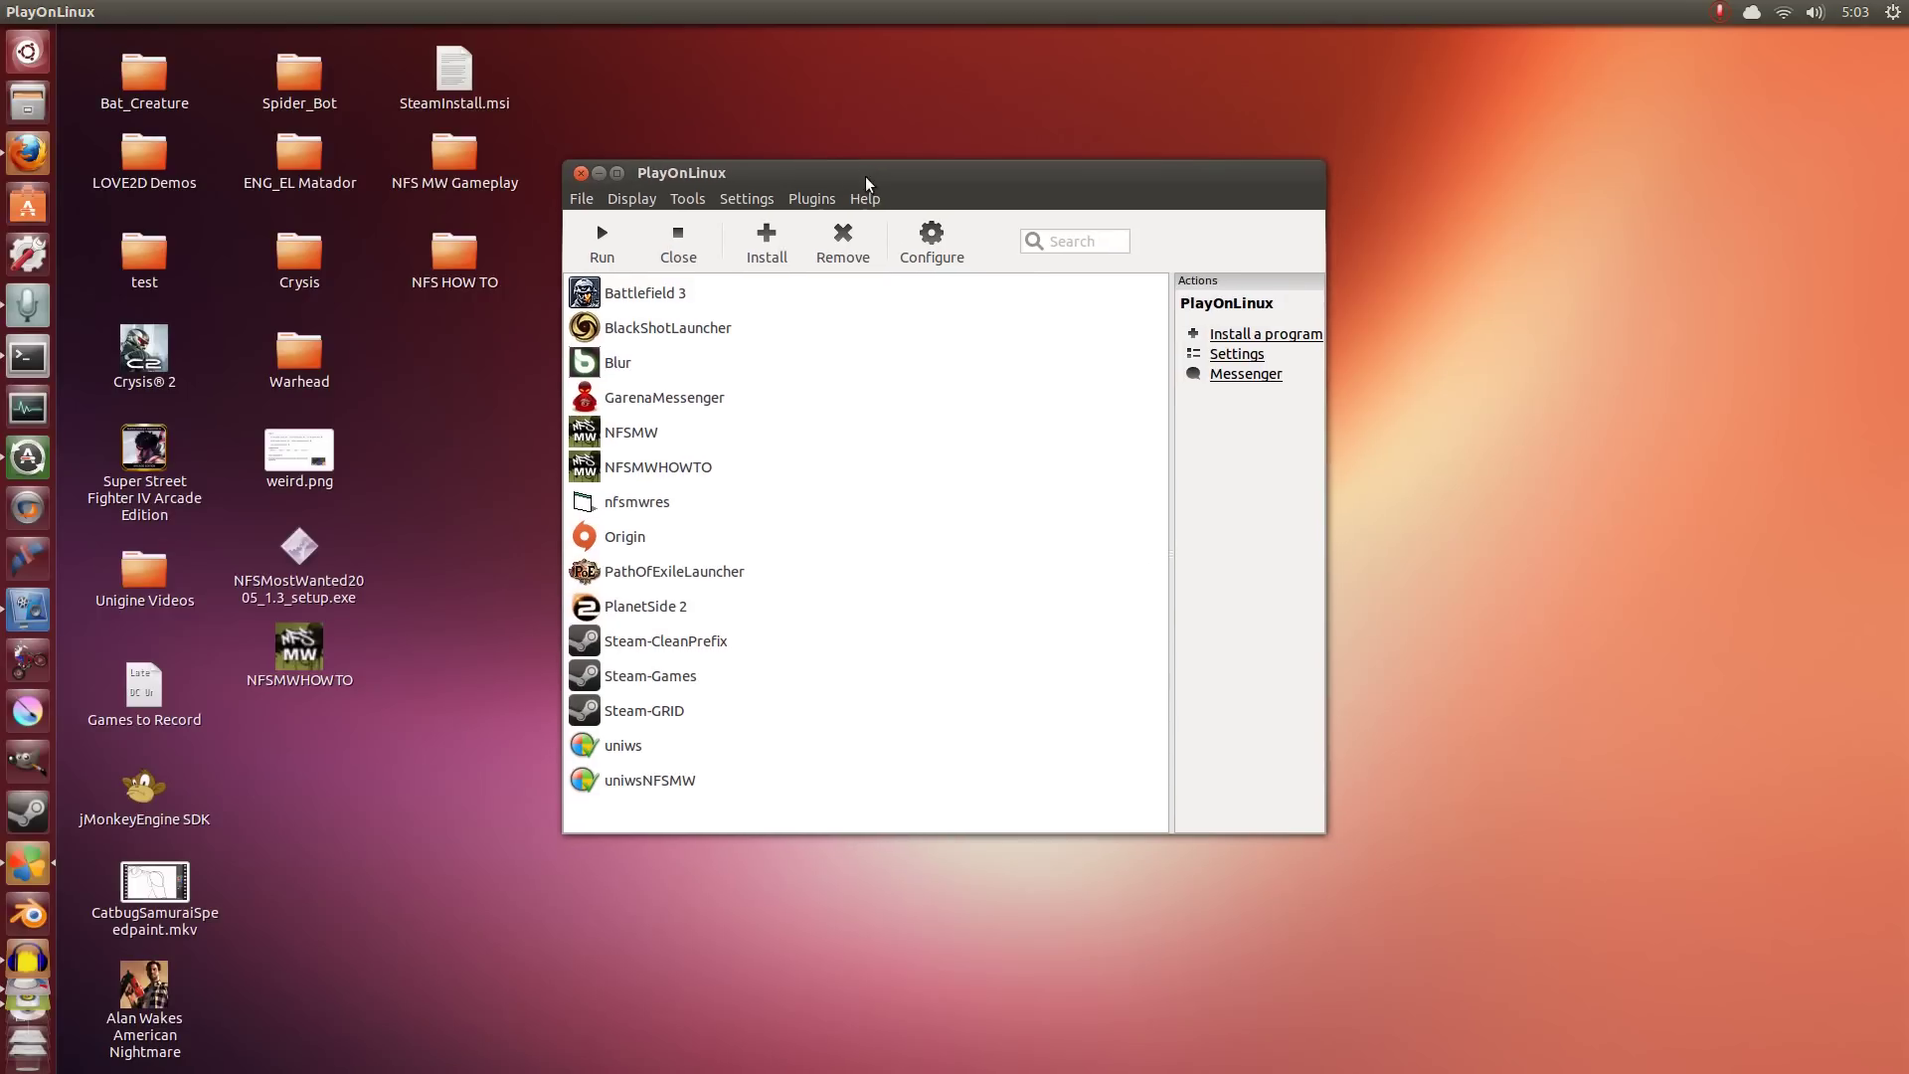
{"action": "left_click", "coordinate": [702, 469]}
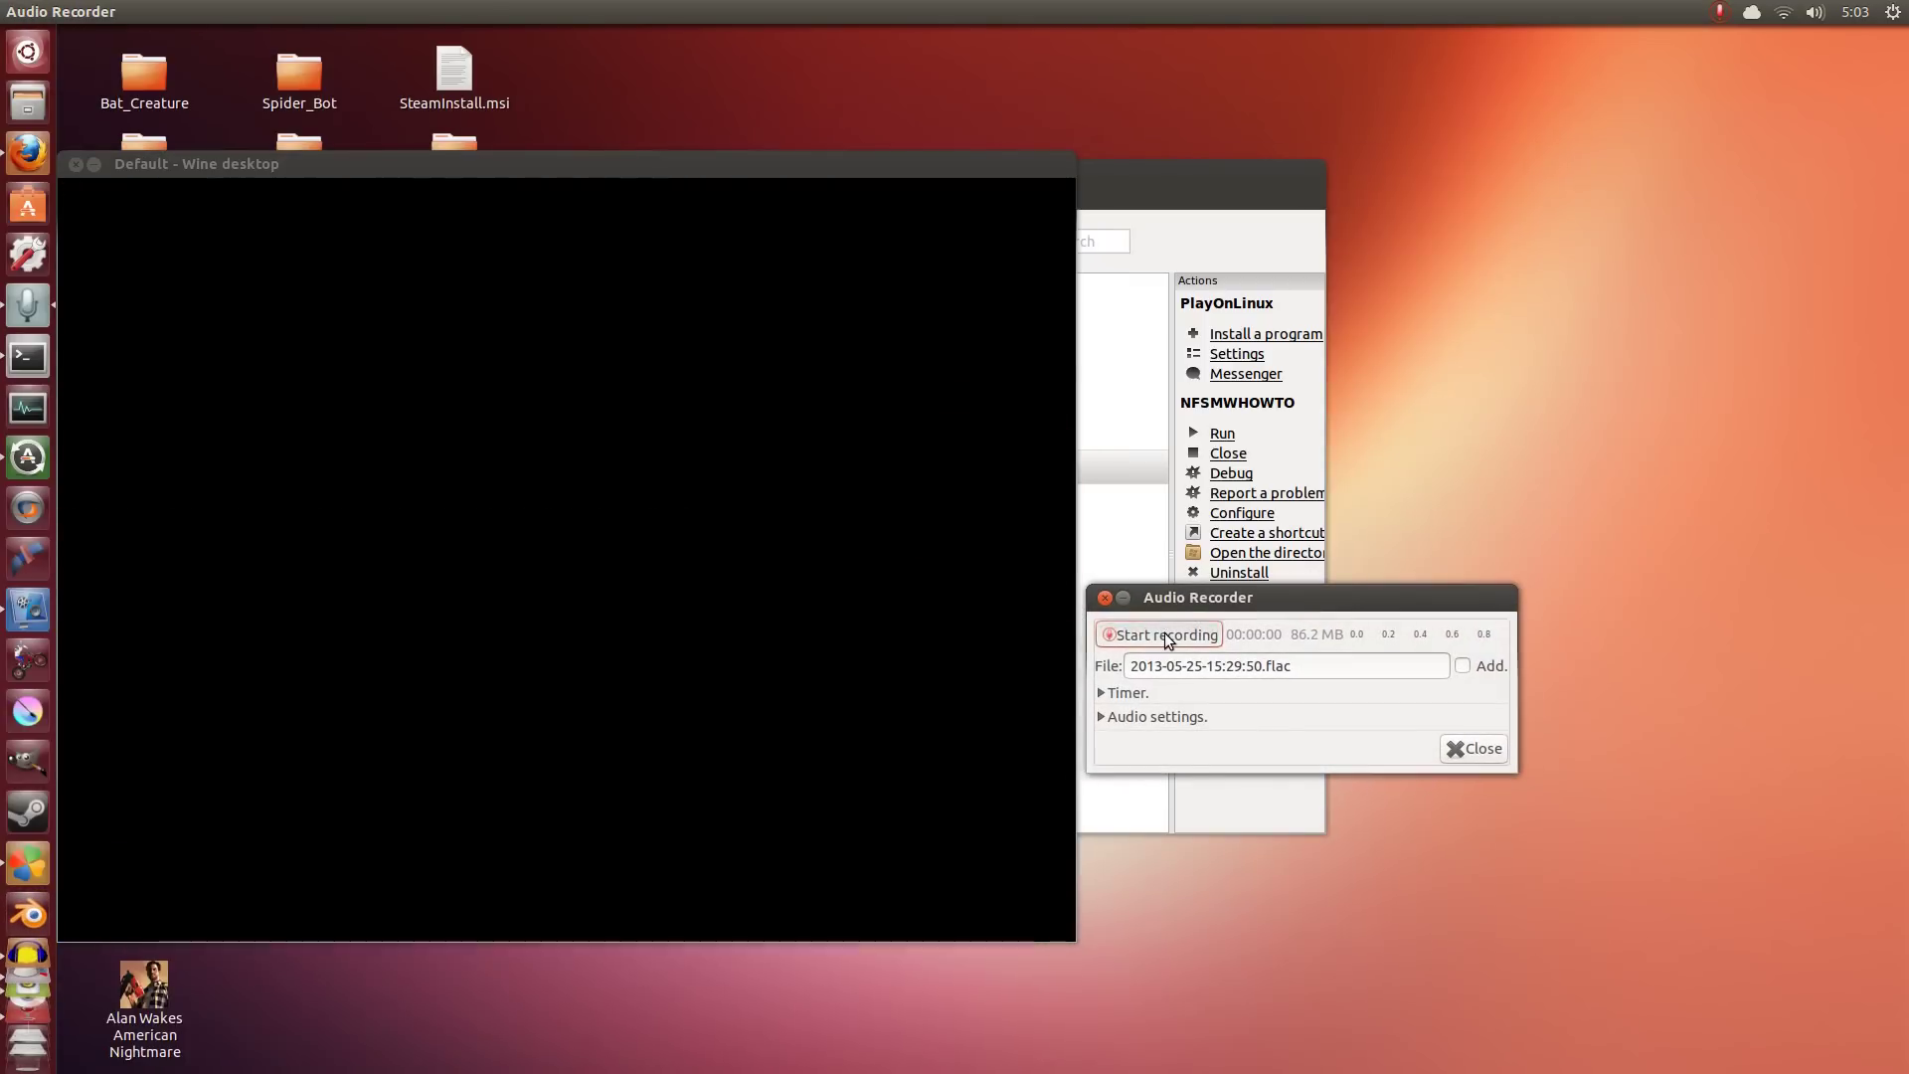
{"action": "left_click_drag", "start_coordinate": [1014, 169], "coordinate": [1417, 155]}
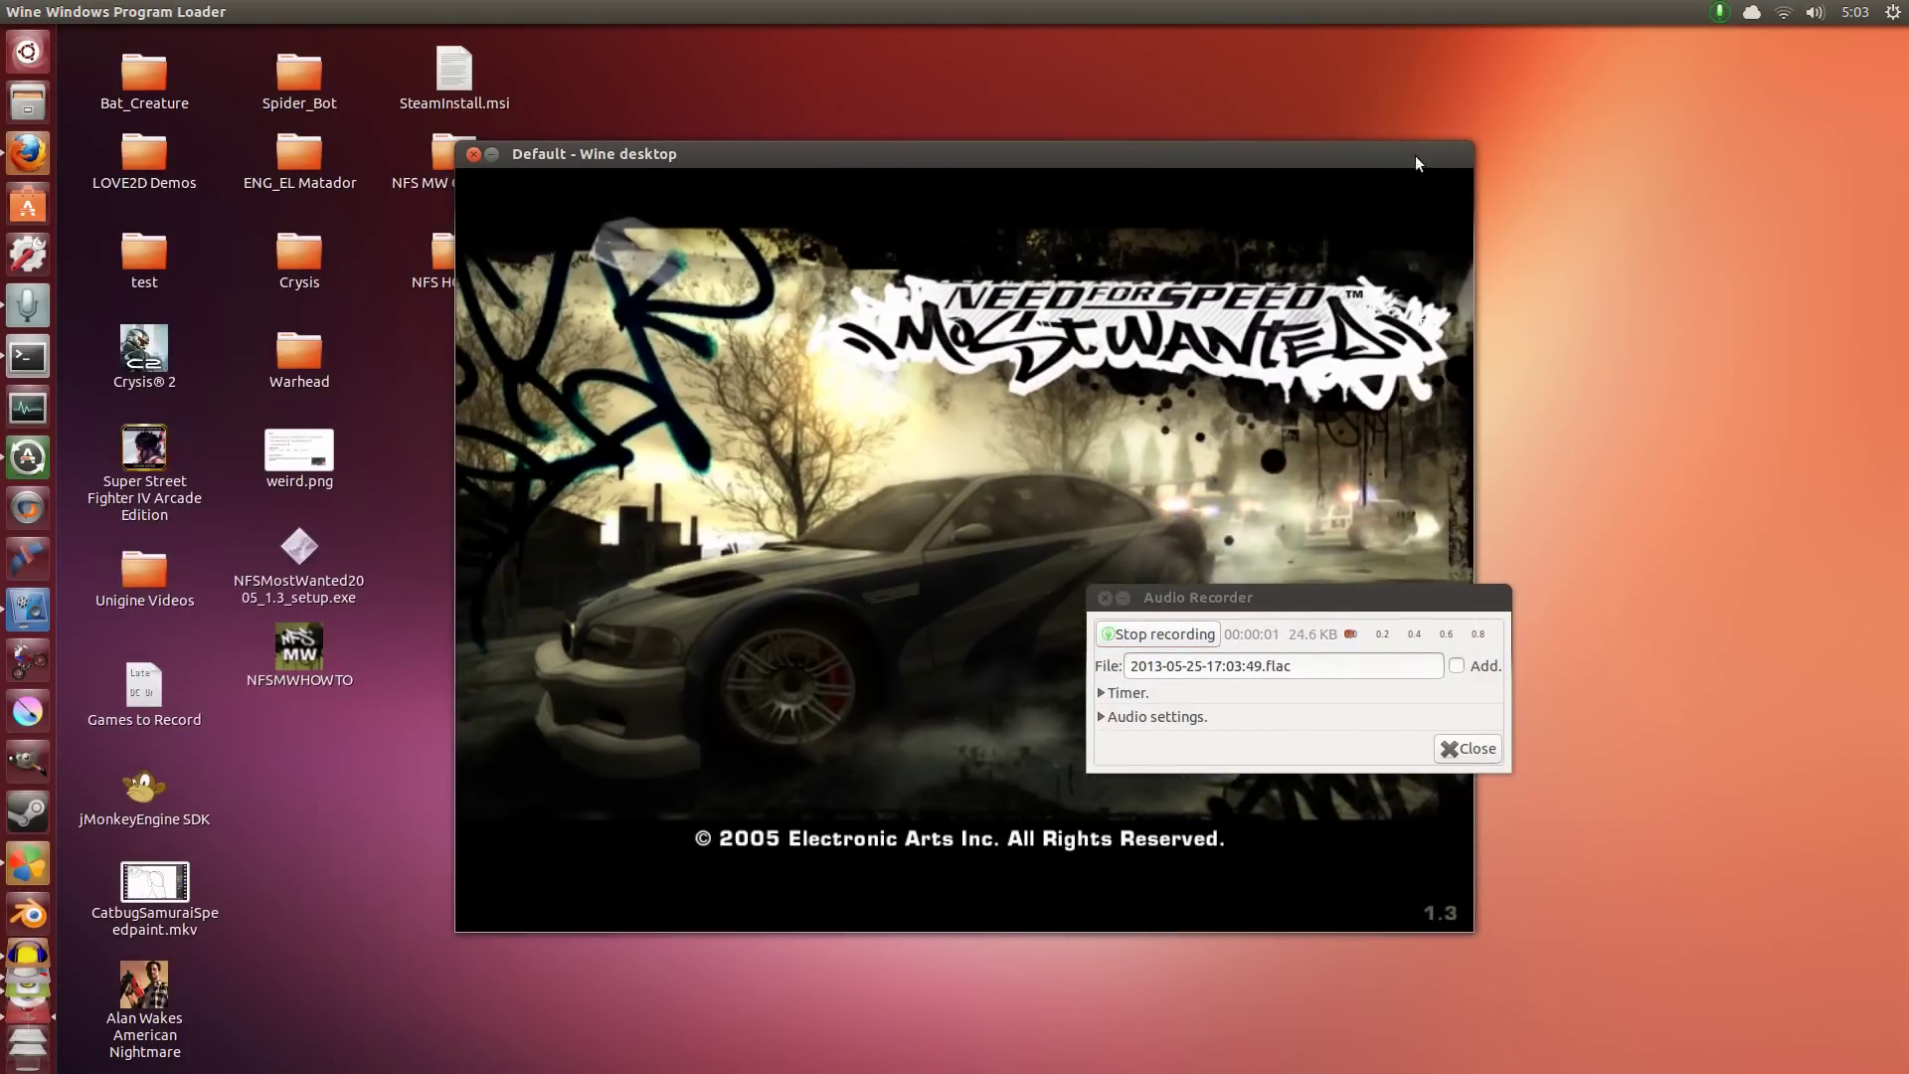
{"action": "left_click", "coordinate": [1127, 601]}
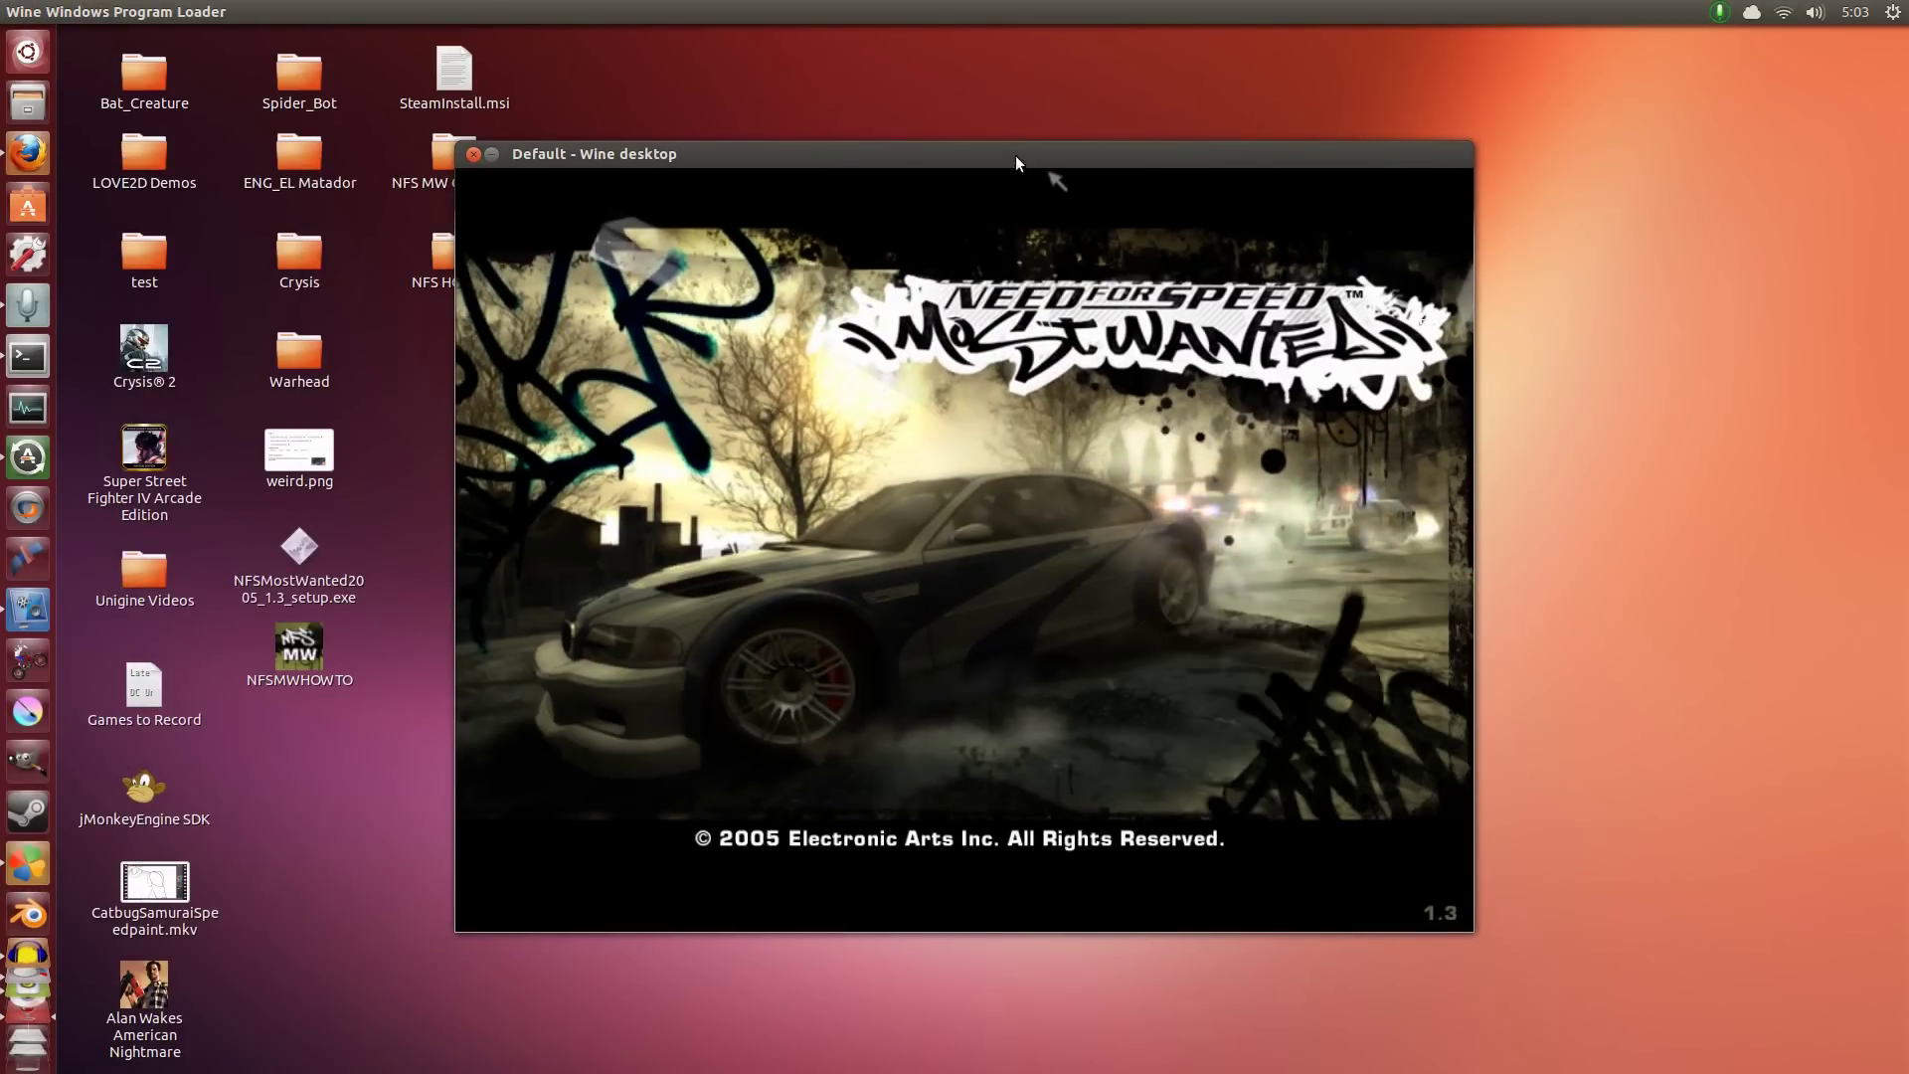
{"action": "left_click_drag", "start_coordinate": [1017, 155], "coordinate": [1062, 154]}
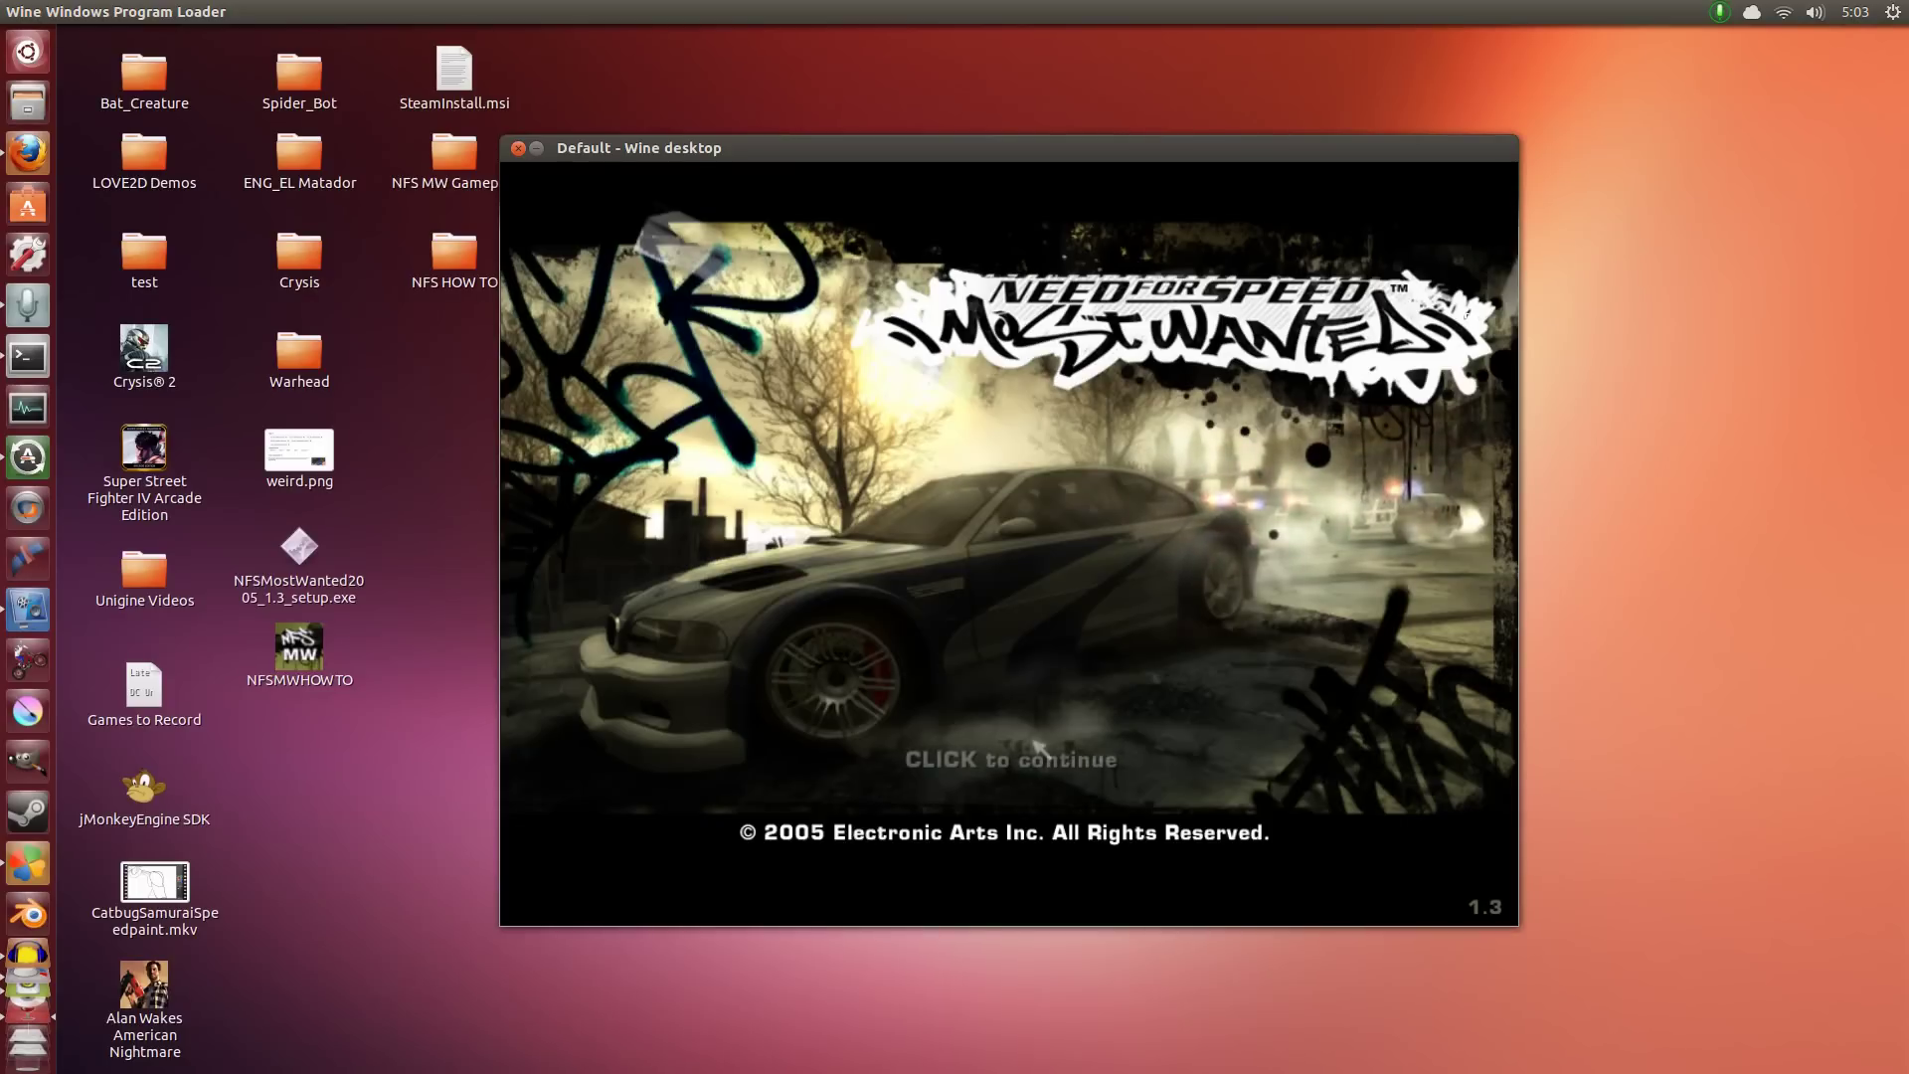
Continue past the title screen, load the GOATS profile and open Options > Video
{"action": "left_click", "coordinate": [1078, 767]}
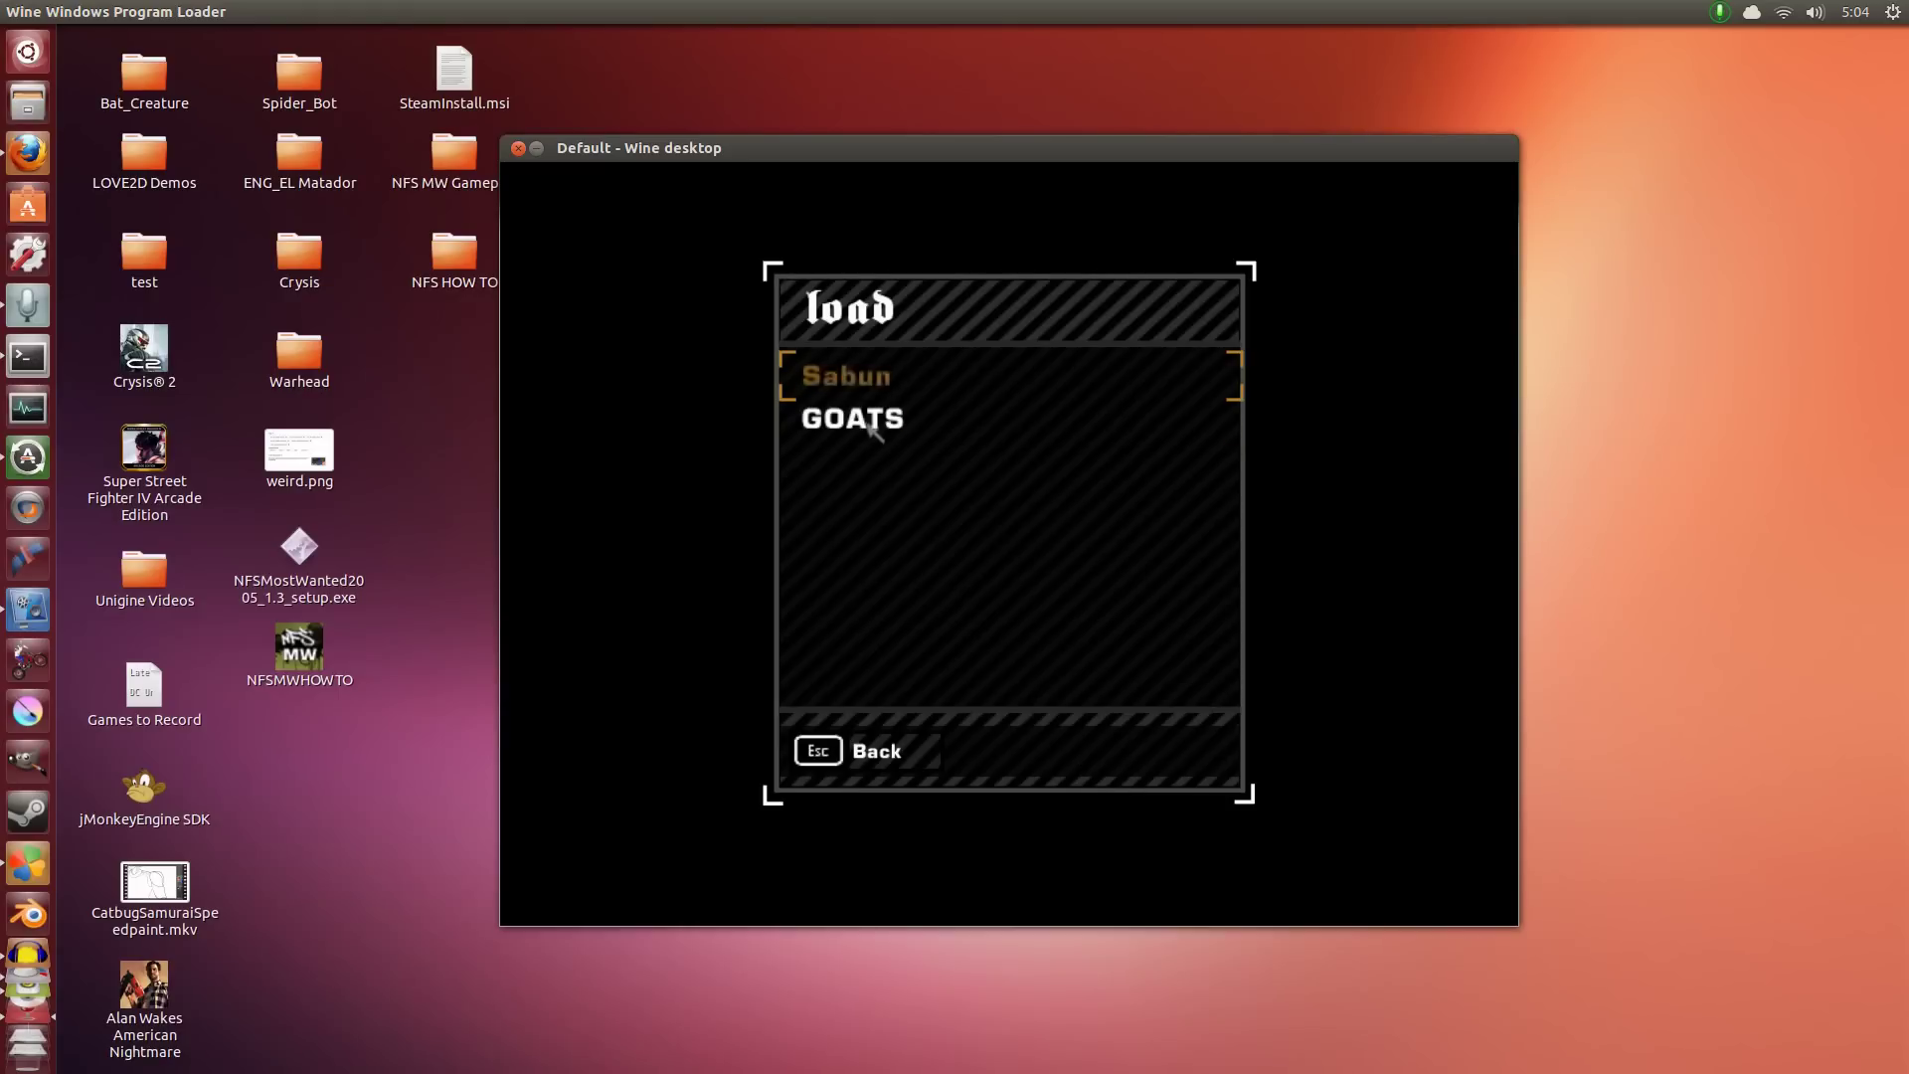
{"action": "key", "text": "Return"}
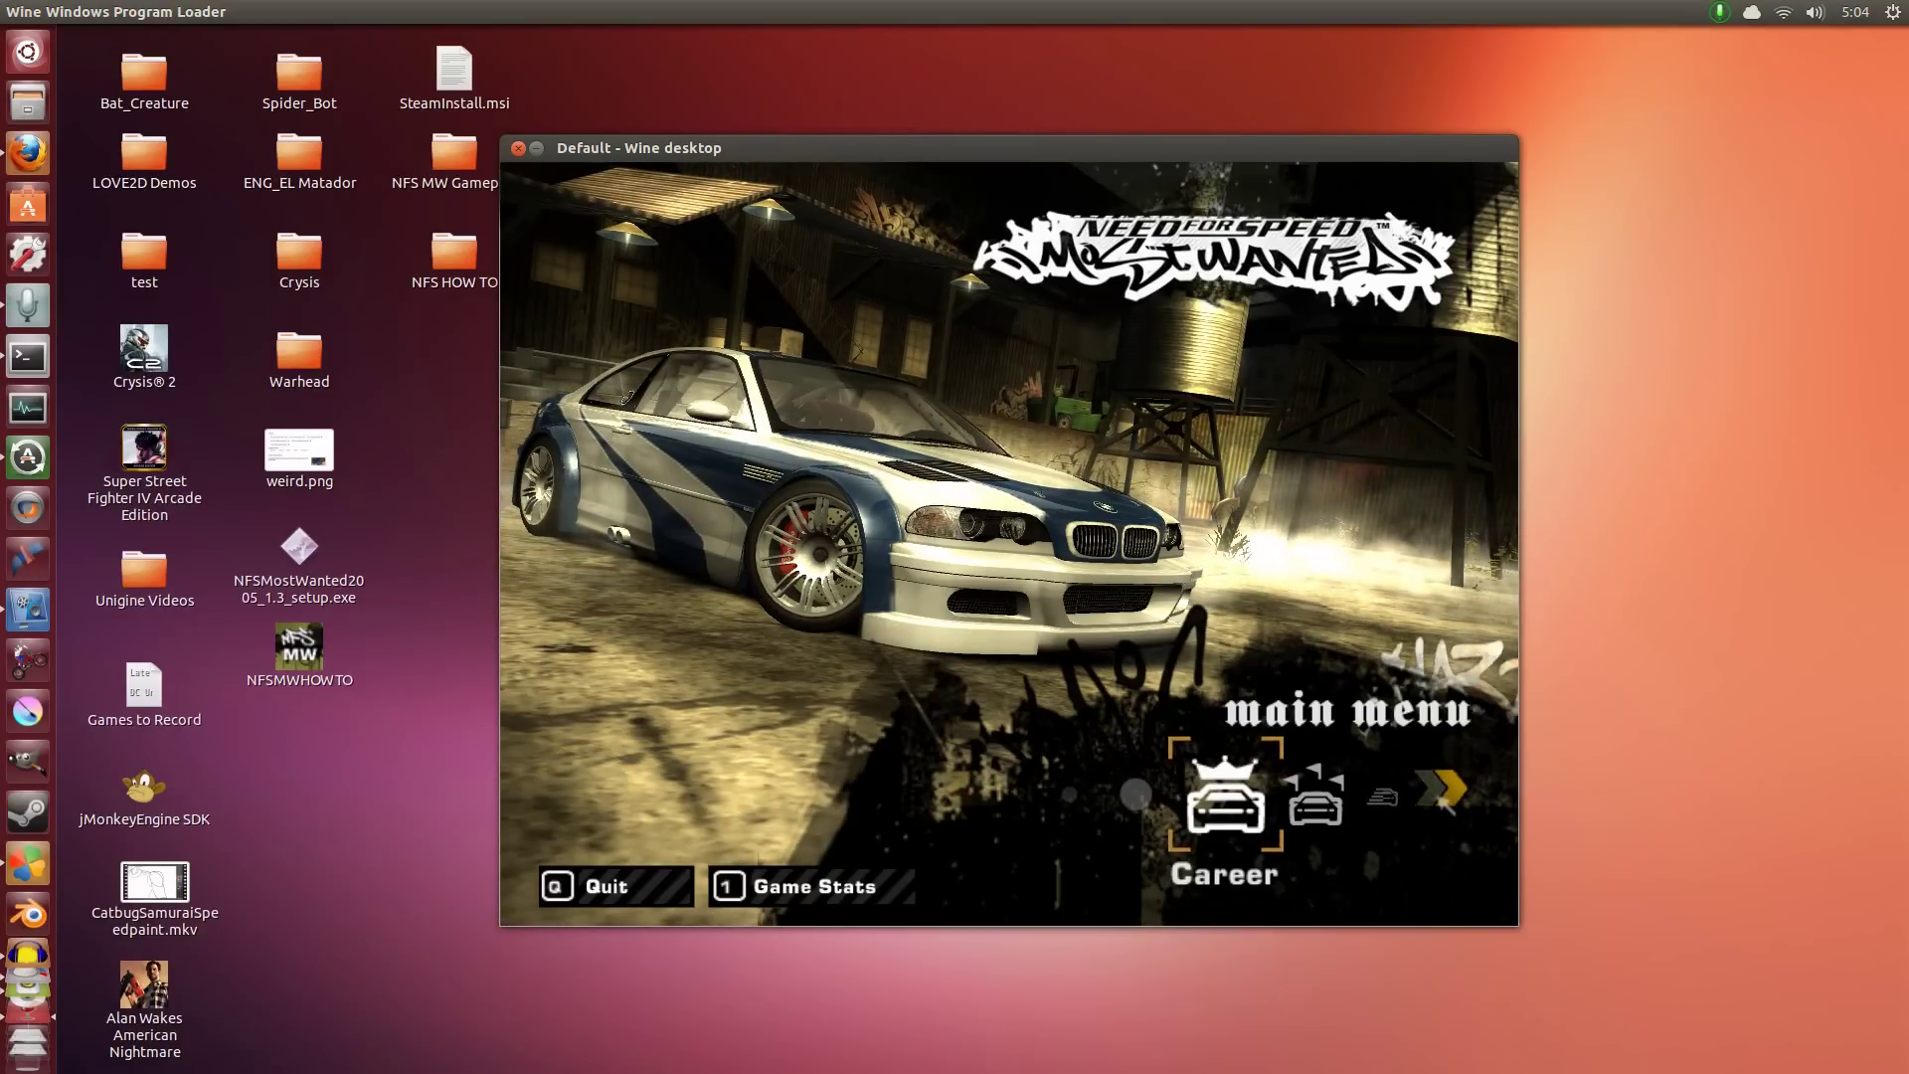
{"action": "key", "text": "Right"}
{"action": "key", "text": "Right"}
{"action": "key", "text": "Right"}
{"action": "key", "text": "Right"}
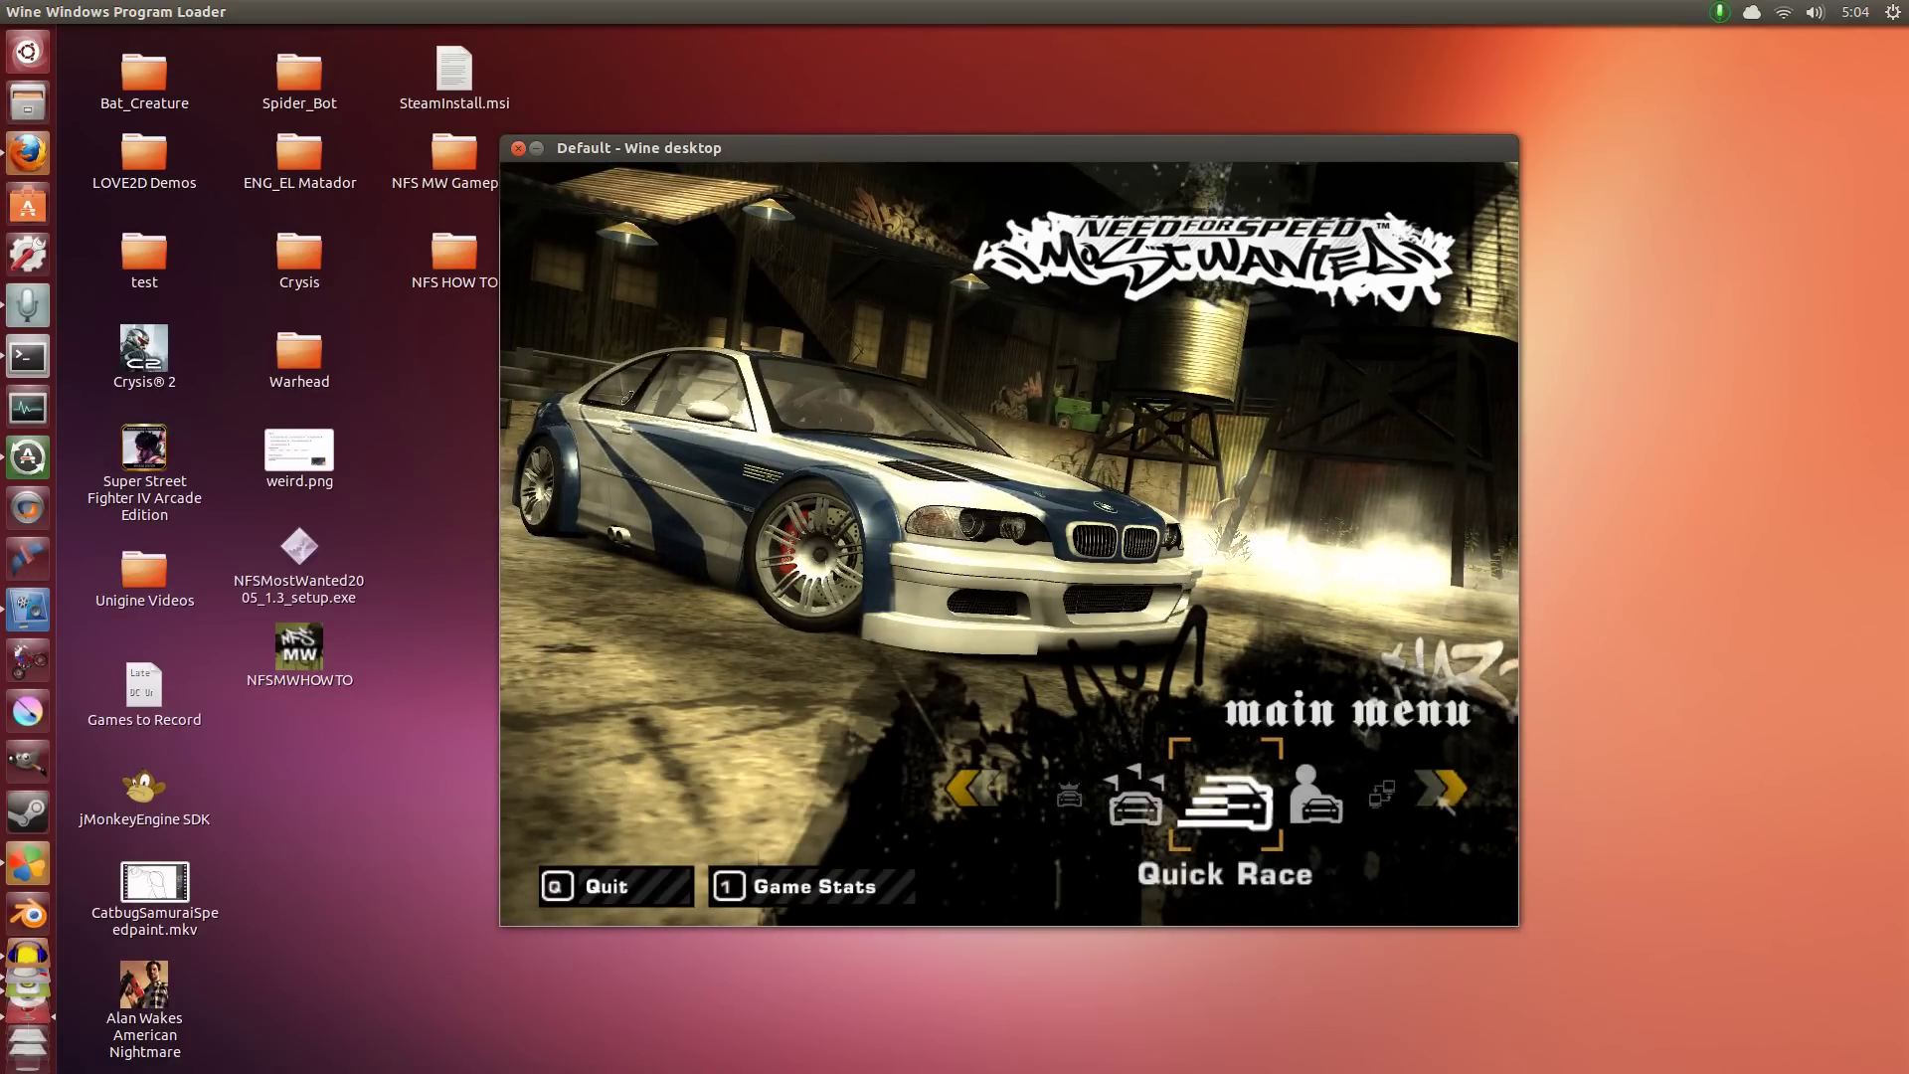
{"action": "left_click", "coordinate": [1447, 804]}
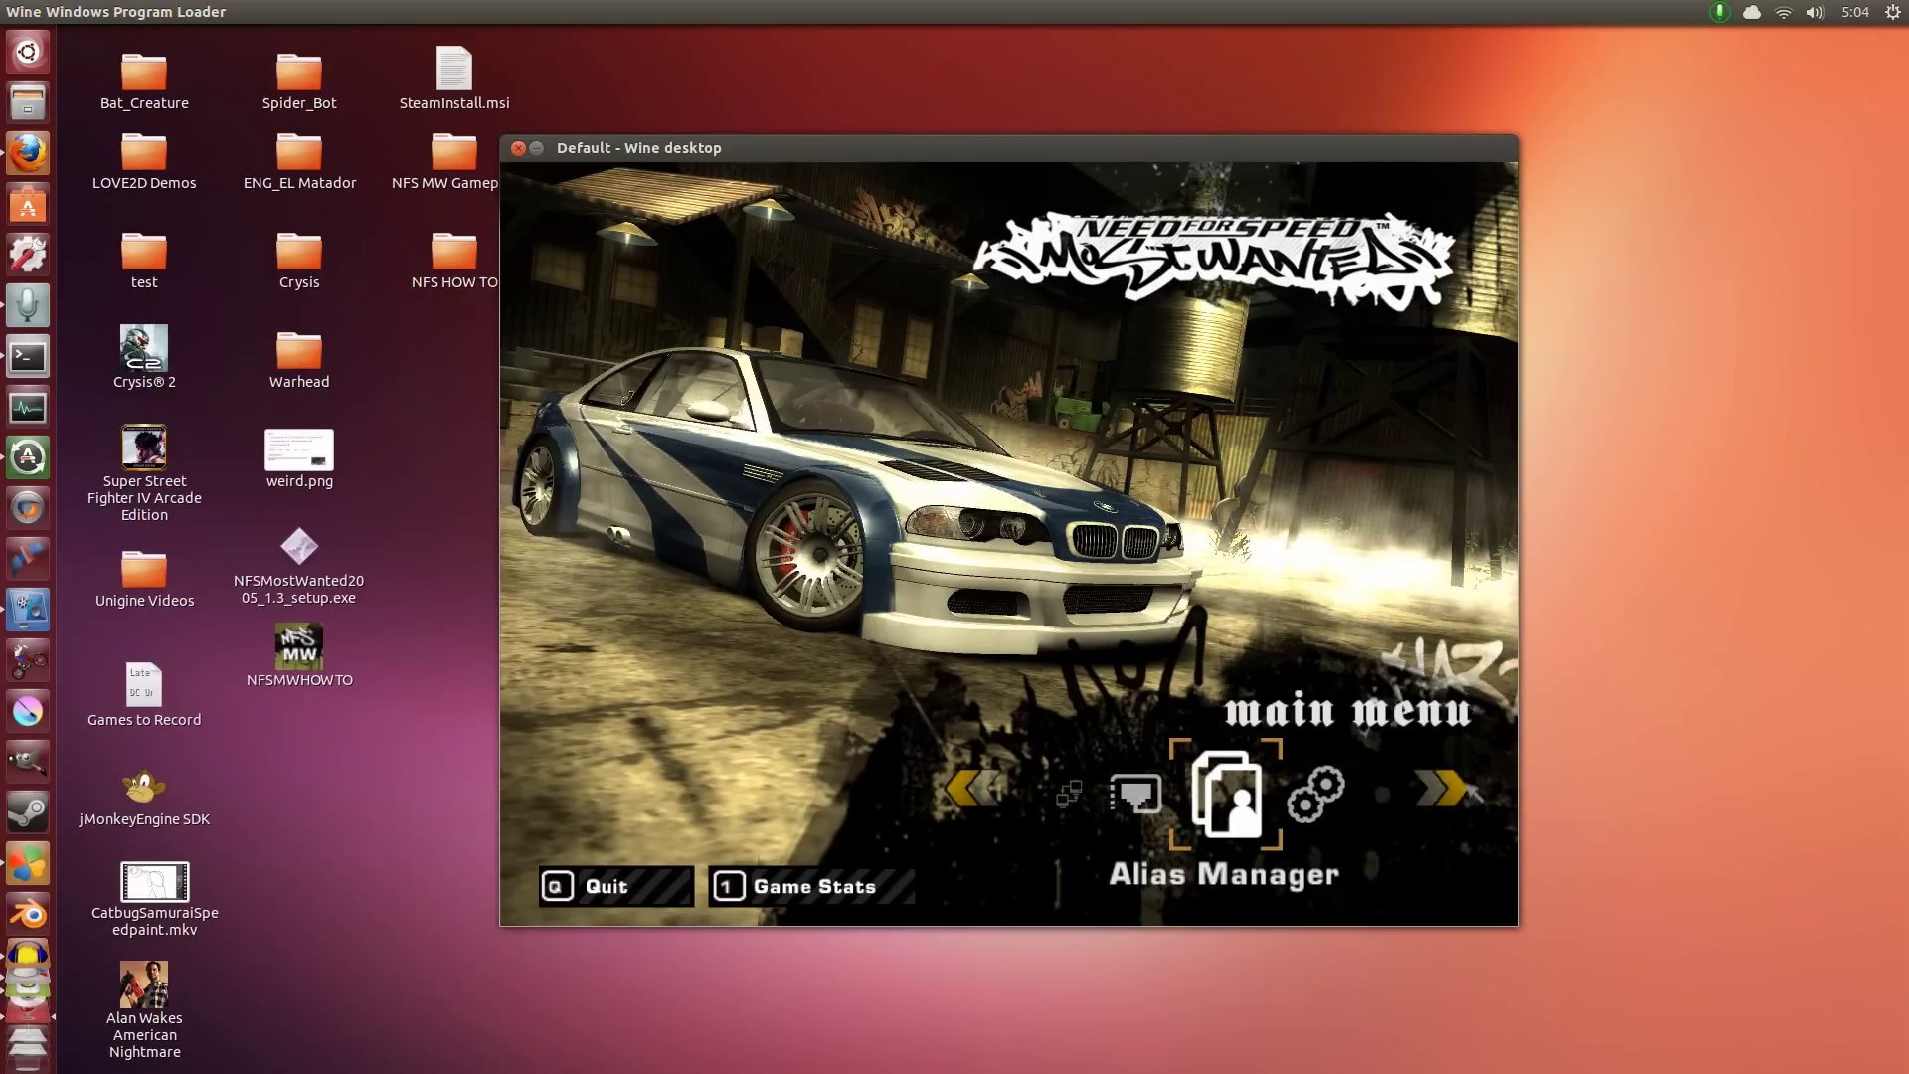
{"action": "left_click", "coordinate": [1447, 804]}
{"action": "left_click", "coordinate": [1191, 802]}
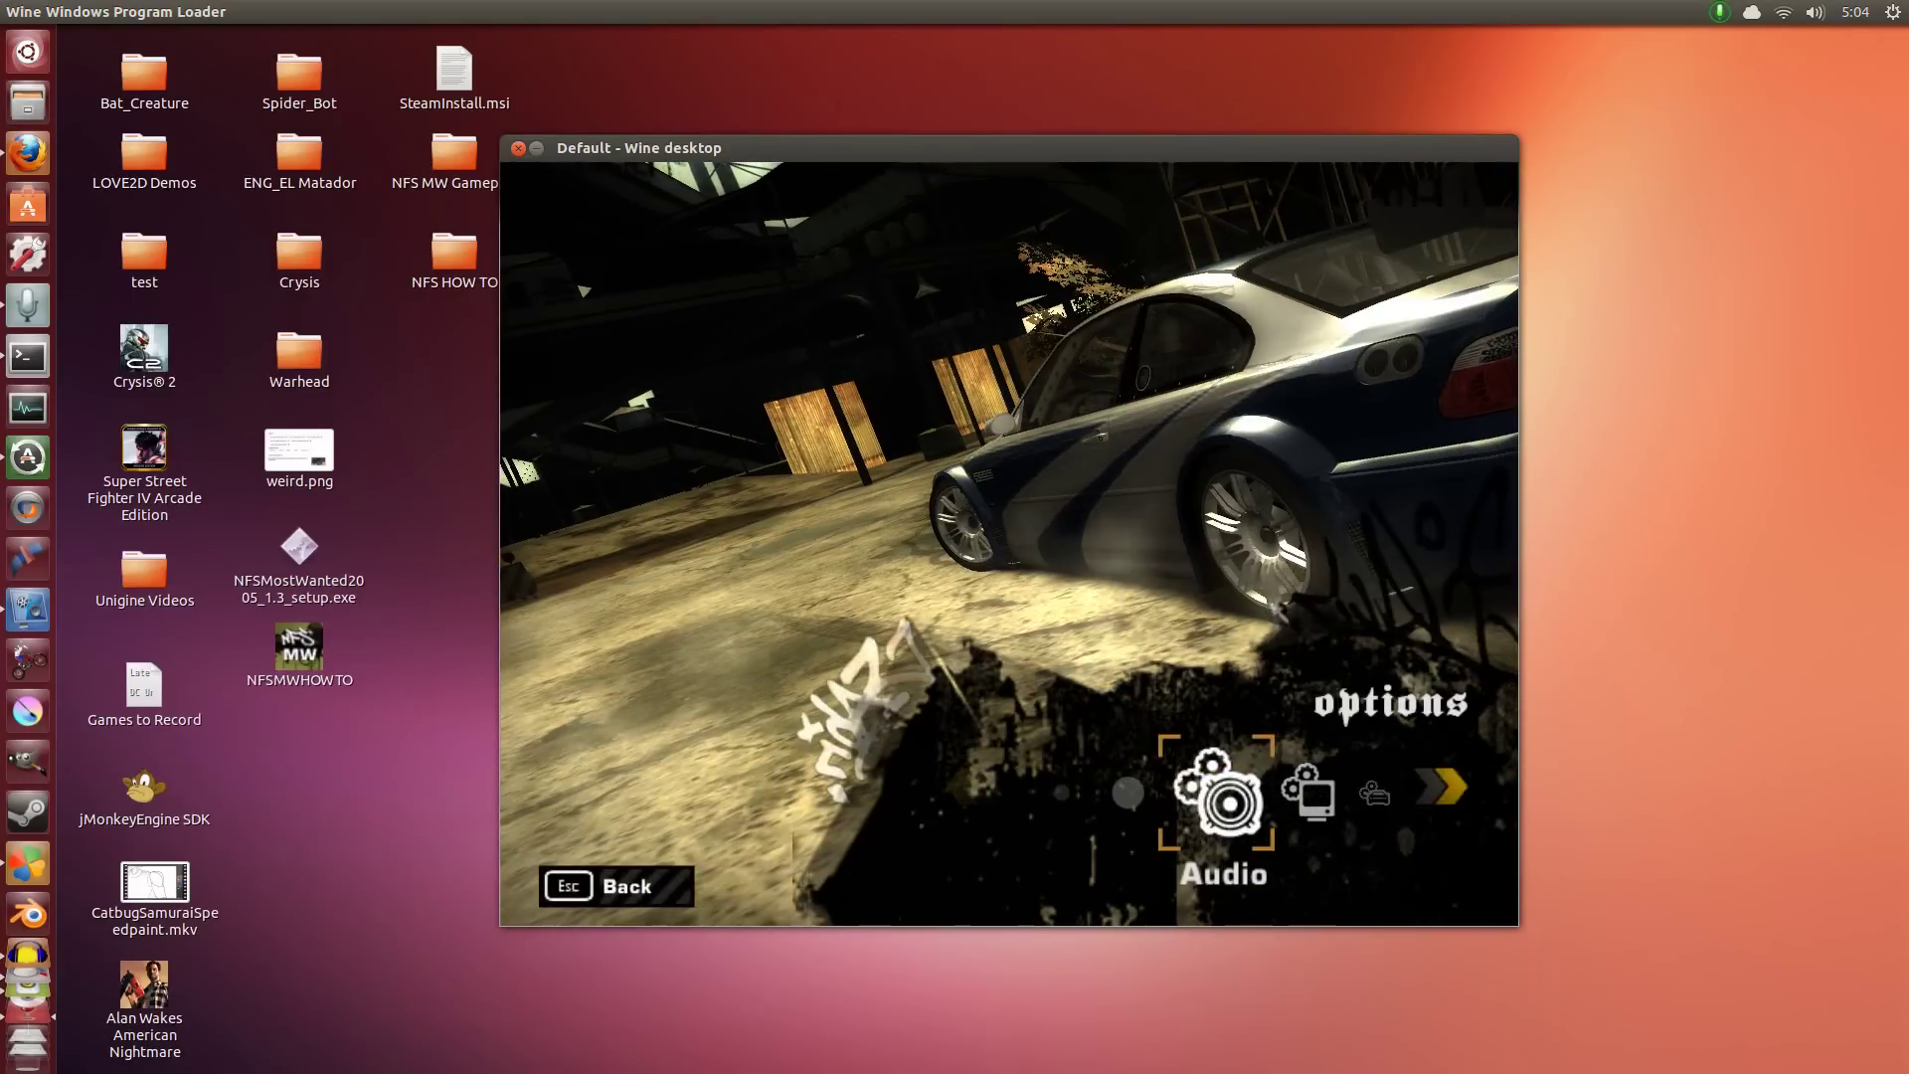
{"action": "key", "text": "Right"}
{"action": "key", "text": "Return"}
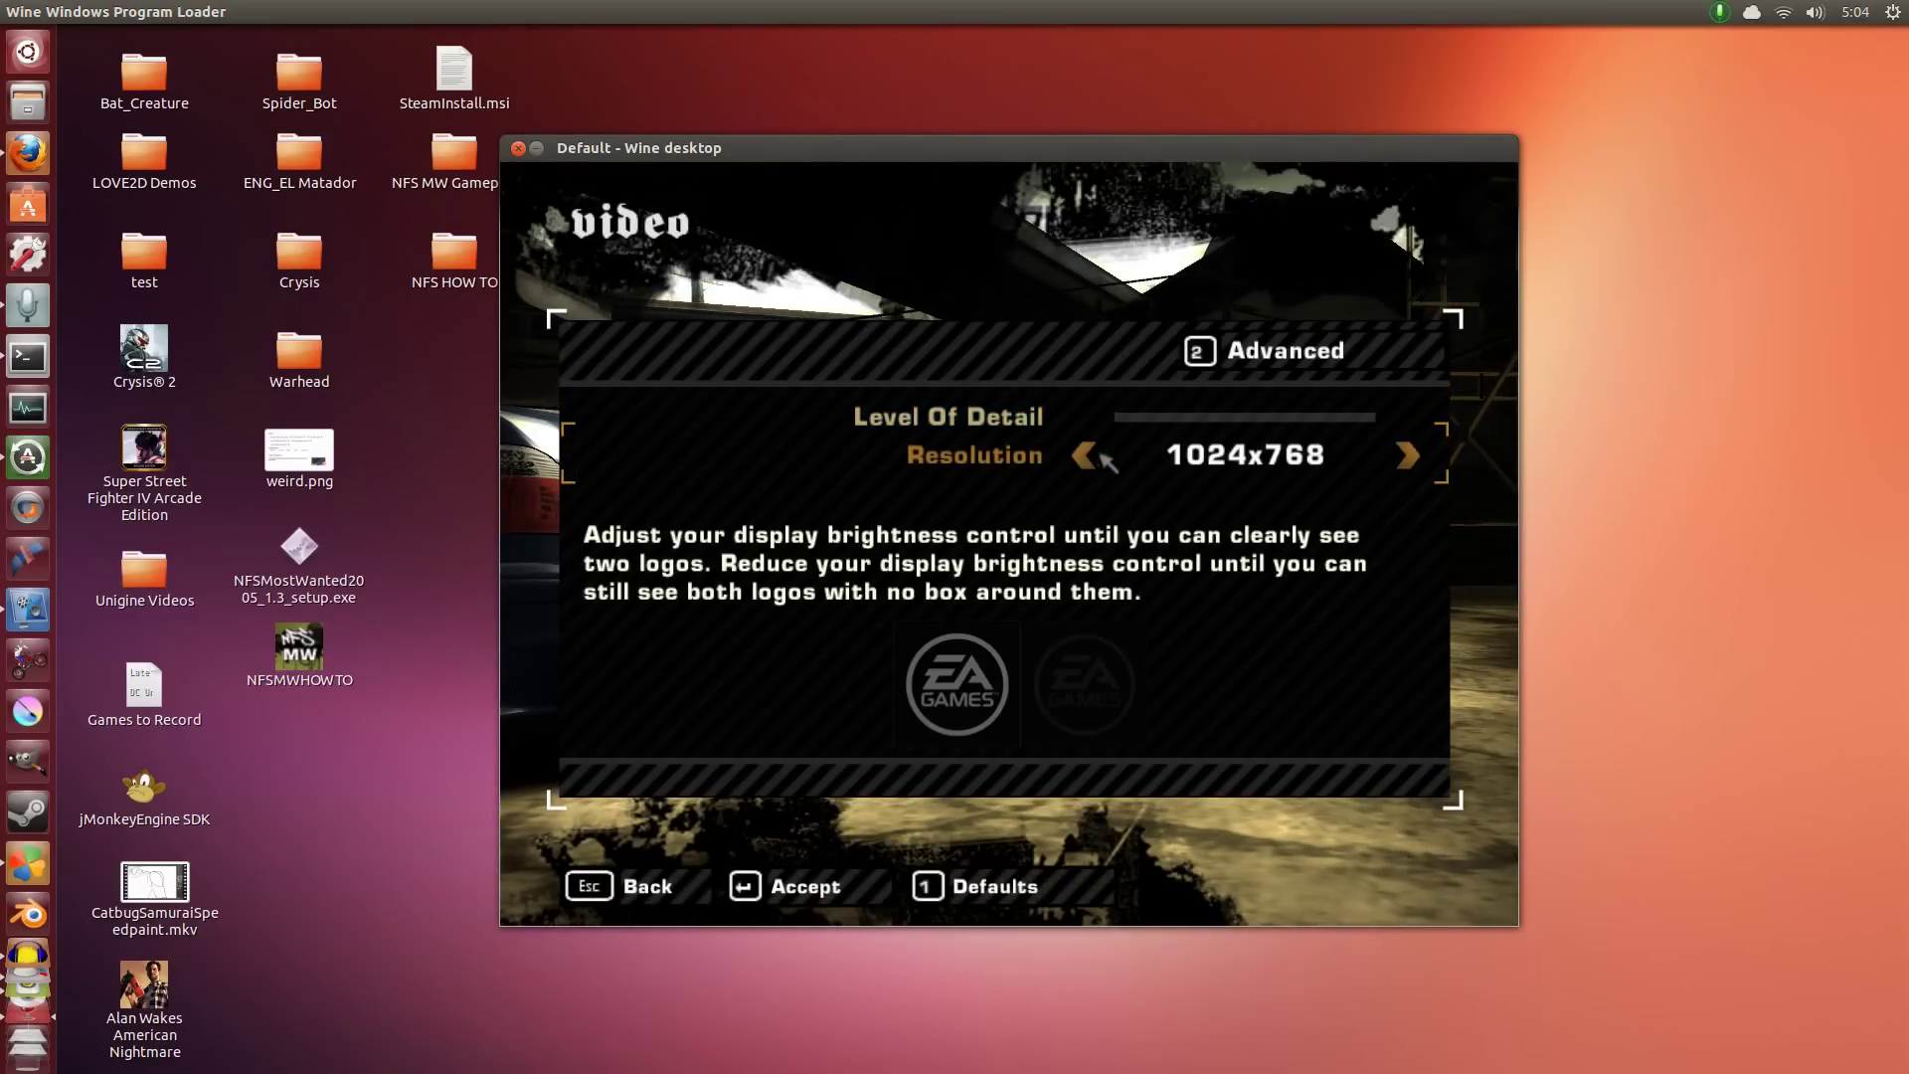
Cycle through resolutions, leave without accepting changes, then dismiss the crash error and debugger
{"action": "left_click", "coordinate": [1084, 457]}
{"action": "left_click", "coordinate": [1084, 458]}
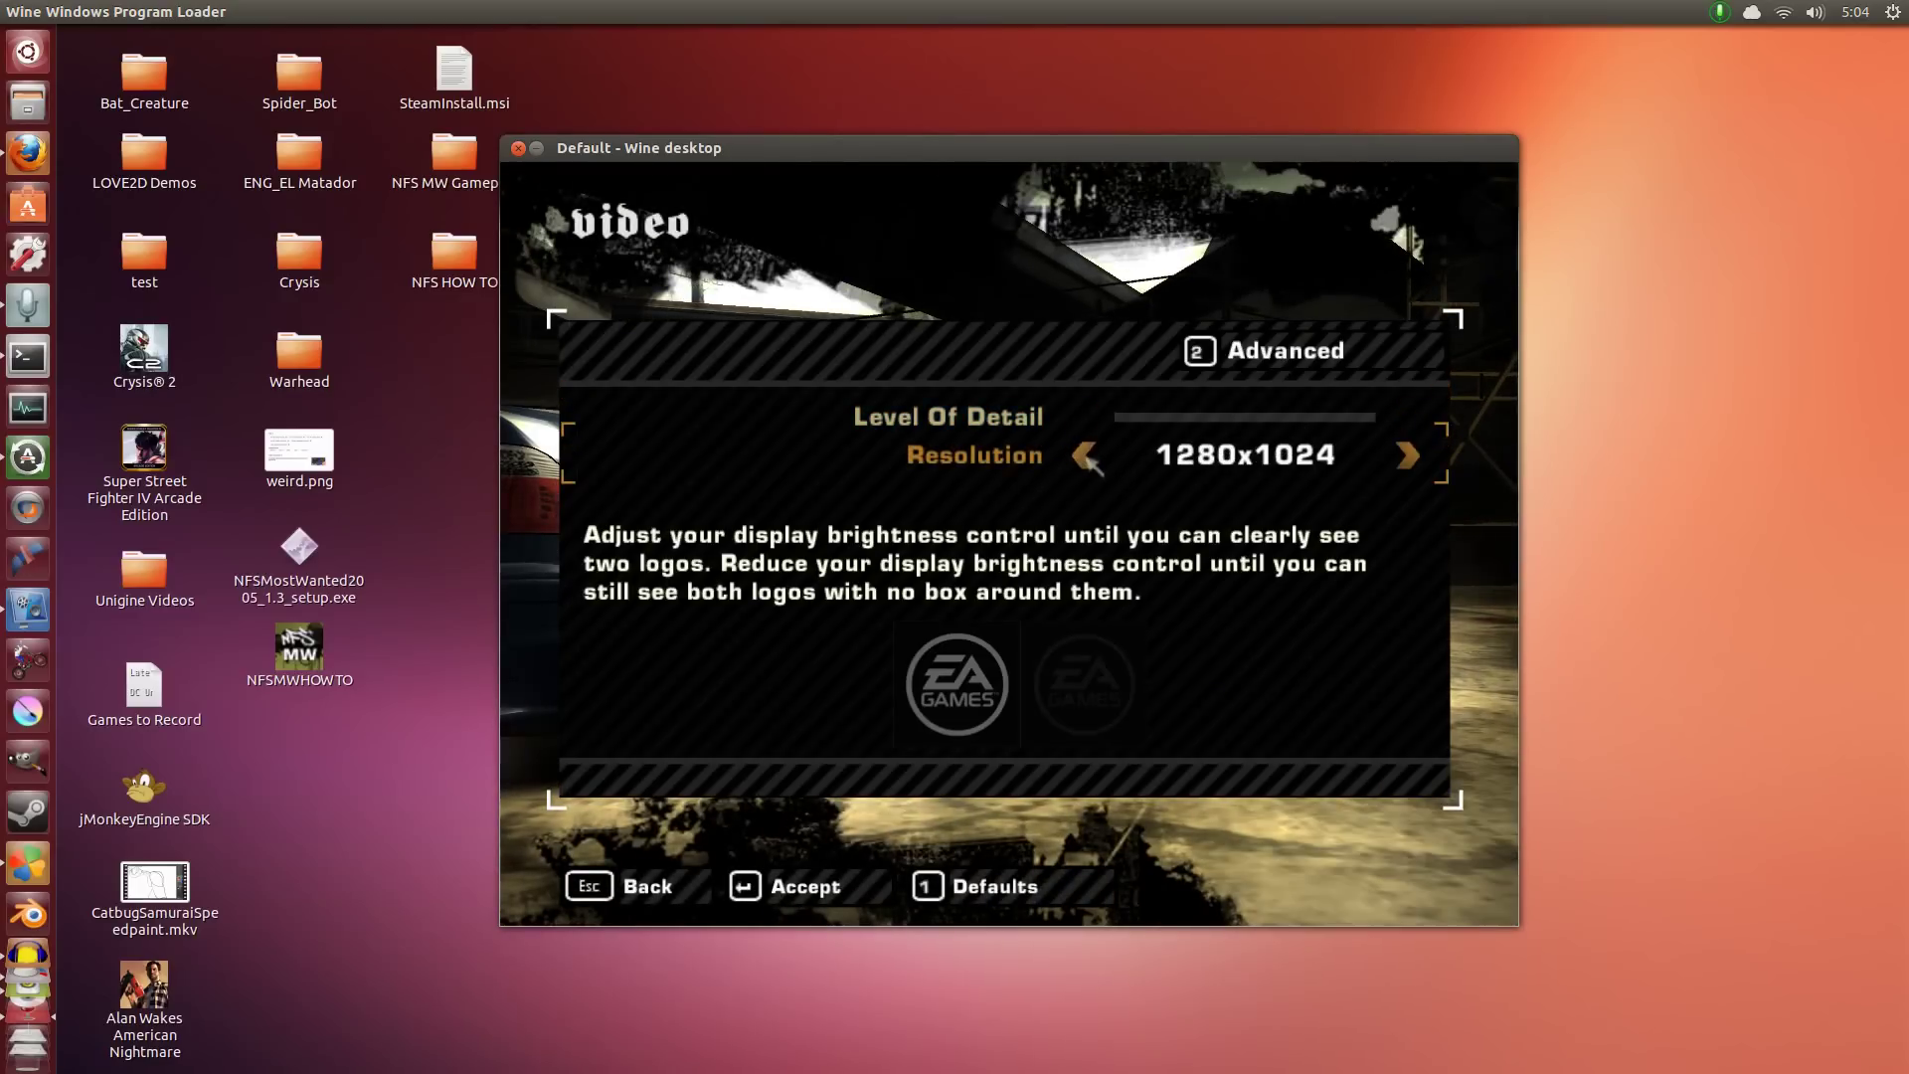
{"action": "left_click", "coordinate": [1084, 458]}
{"action": "left_click", "coordinate": [1084, 458]}
{"action": "left_click", "coordinate": [1084, 457]}
{"action": "left_click", "coordinate": [1084, 457]}
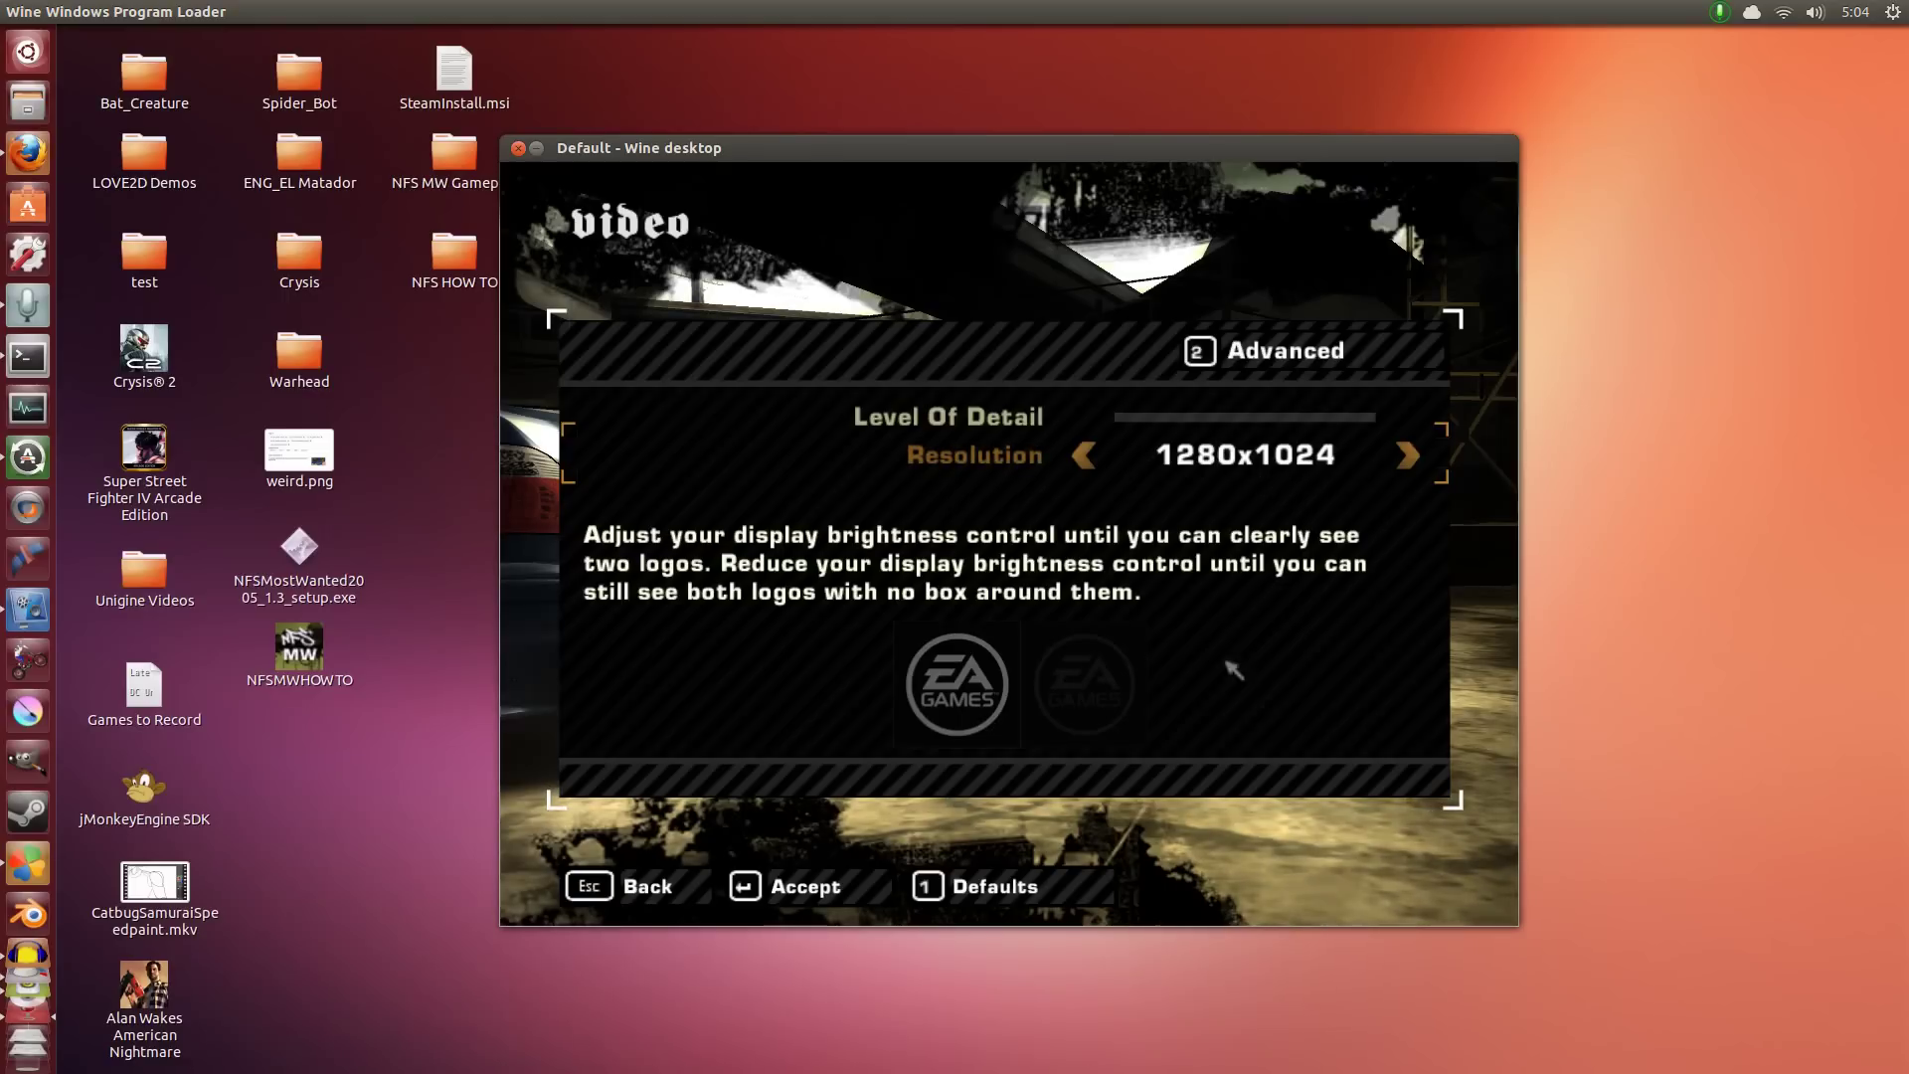
{"action": "left_click", "coordinate": [619, 891]}
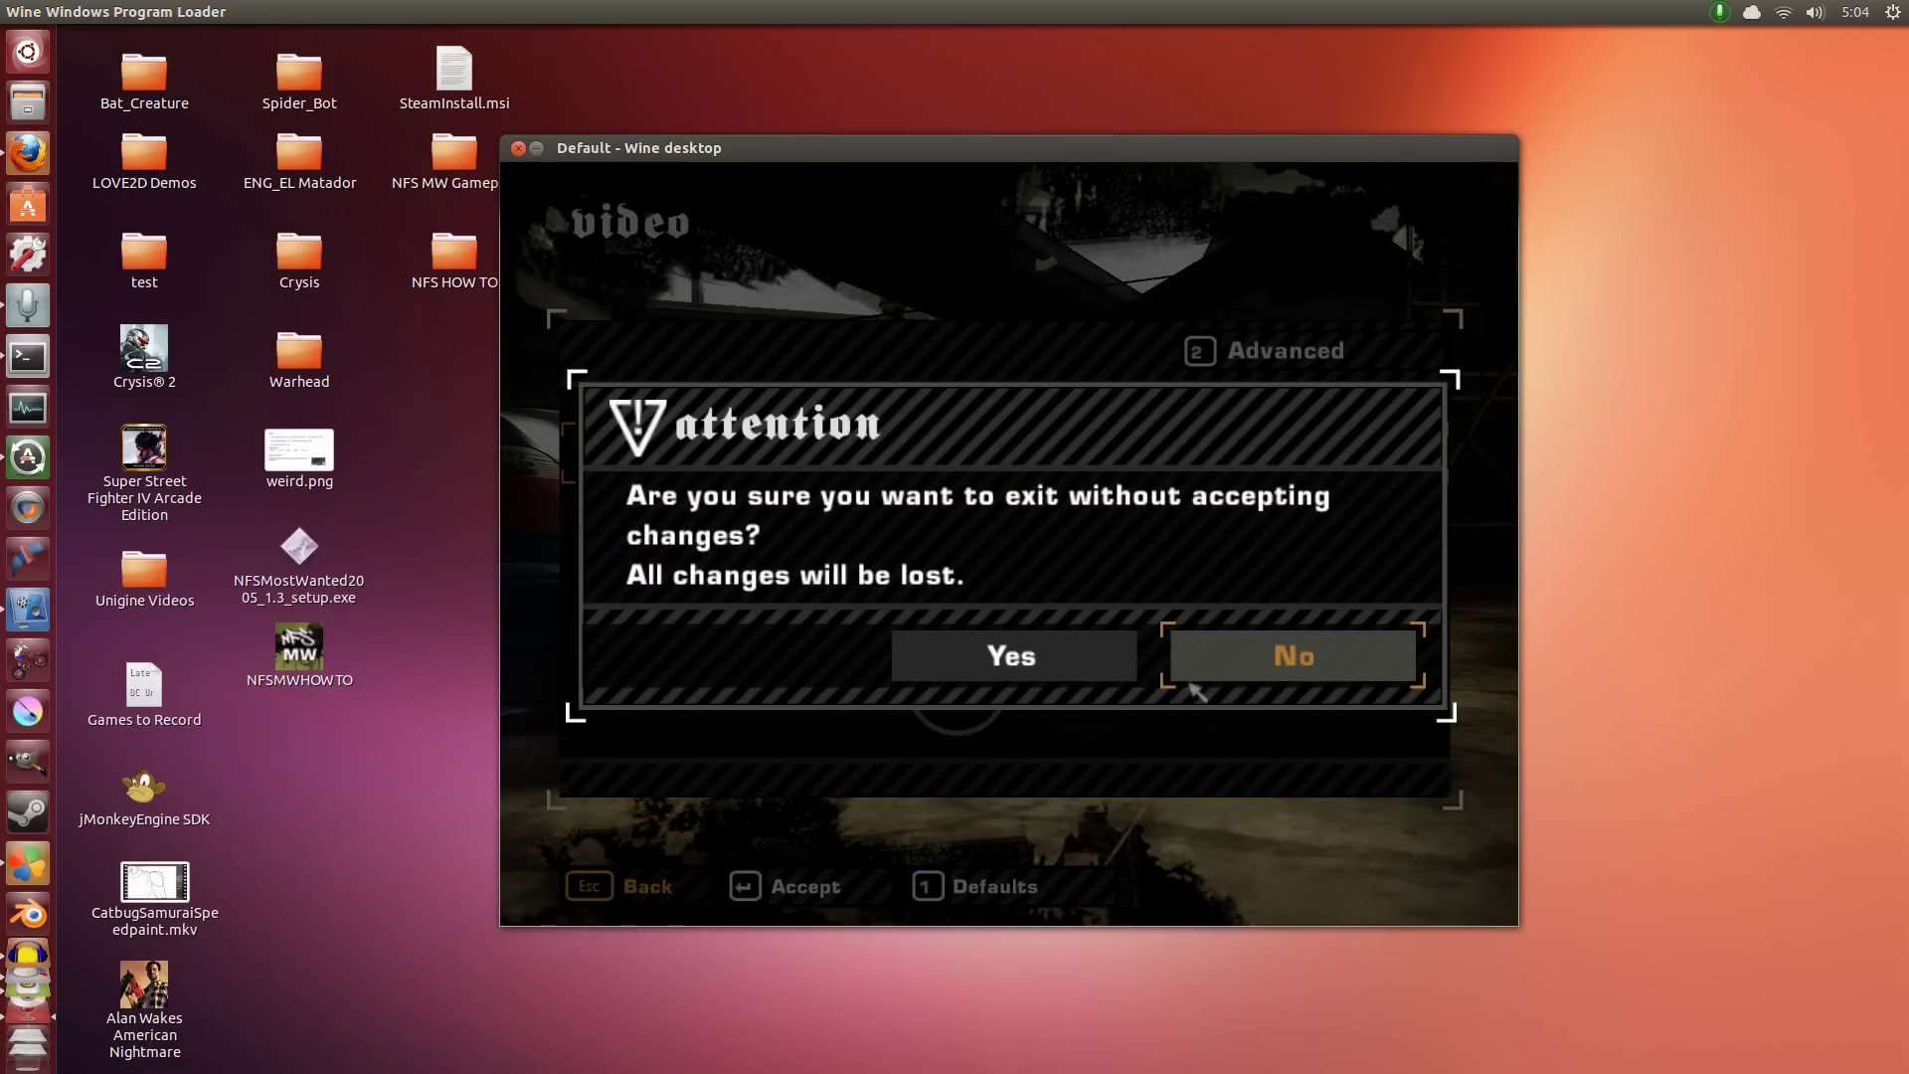
{"action": "left_click", "coordinate": [949, 646]}
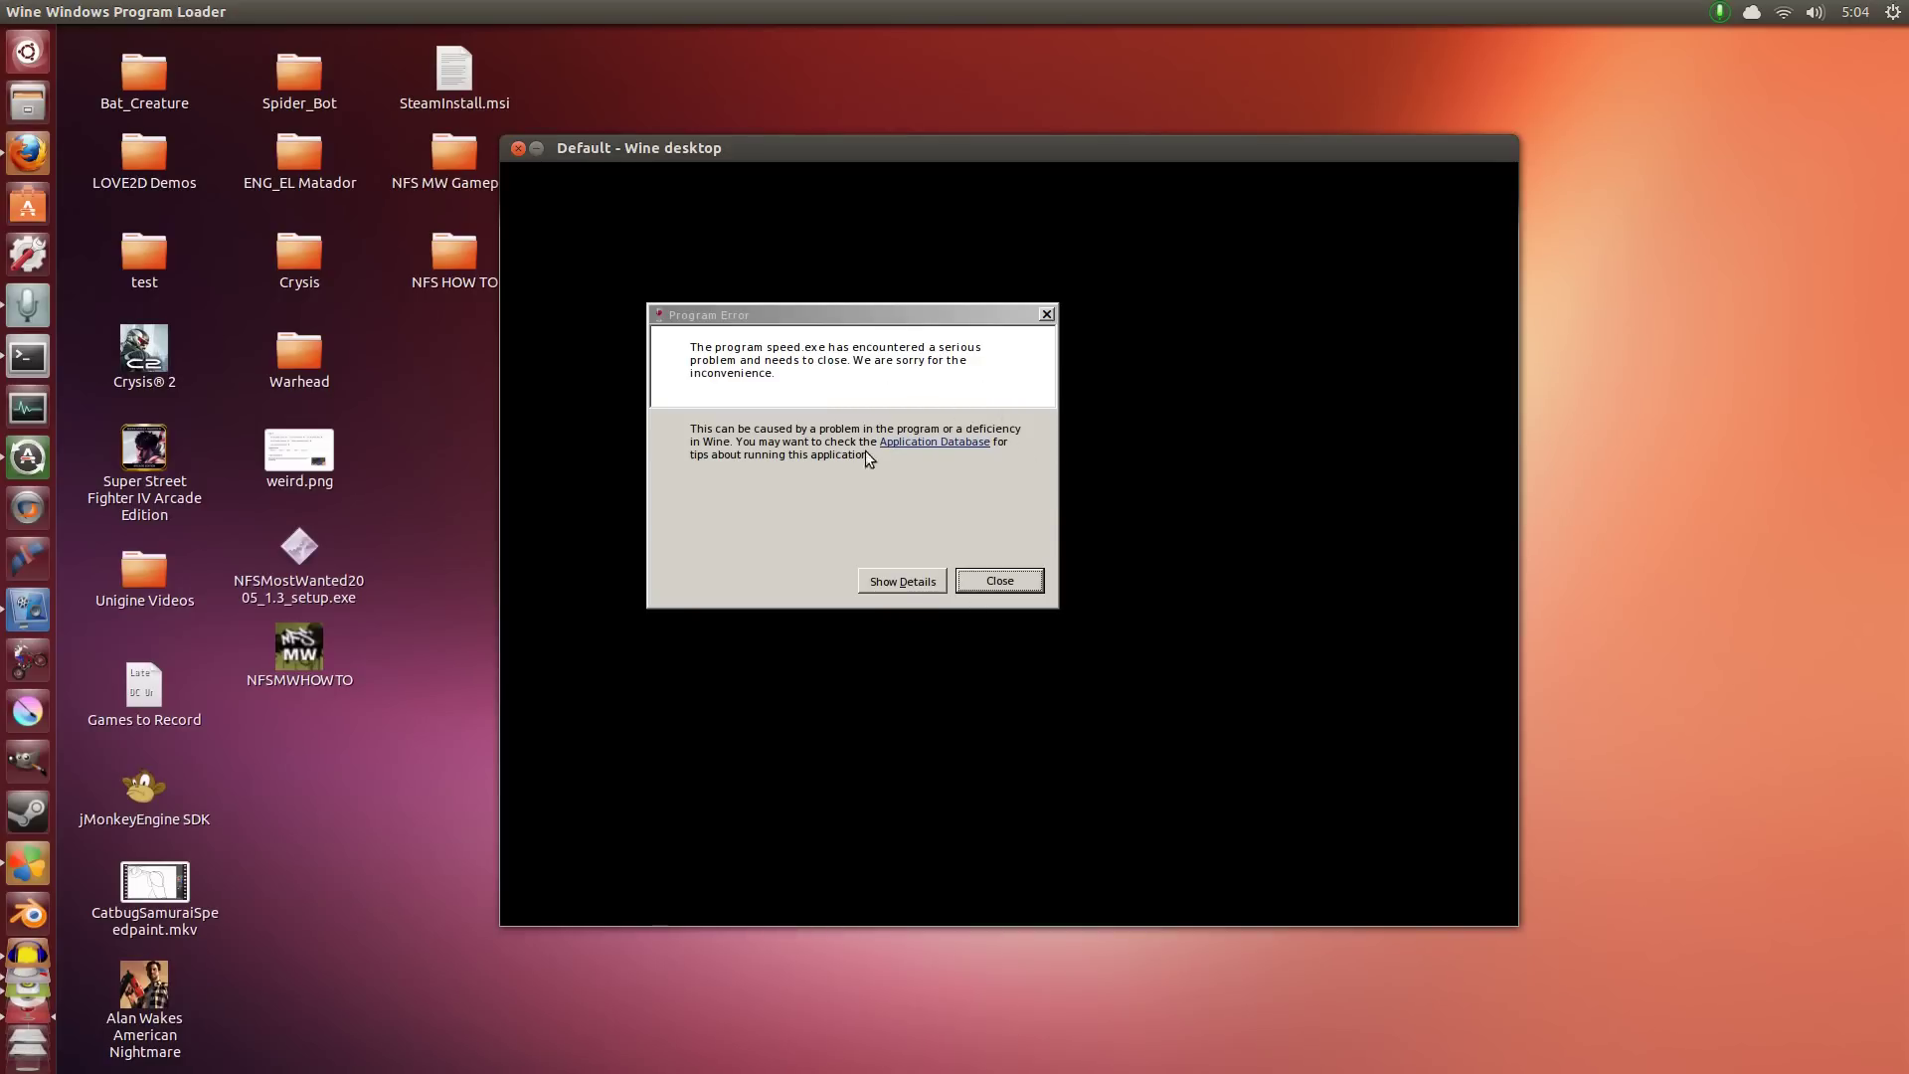
{"action": "left_click", "coordinate": [1020, 586]}
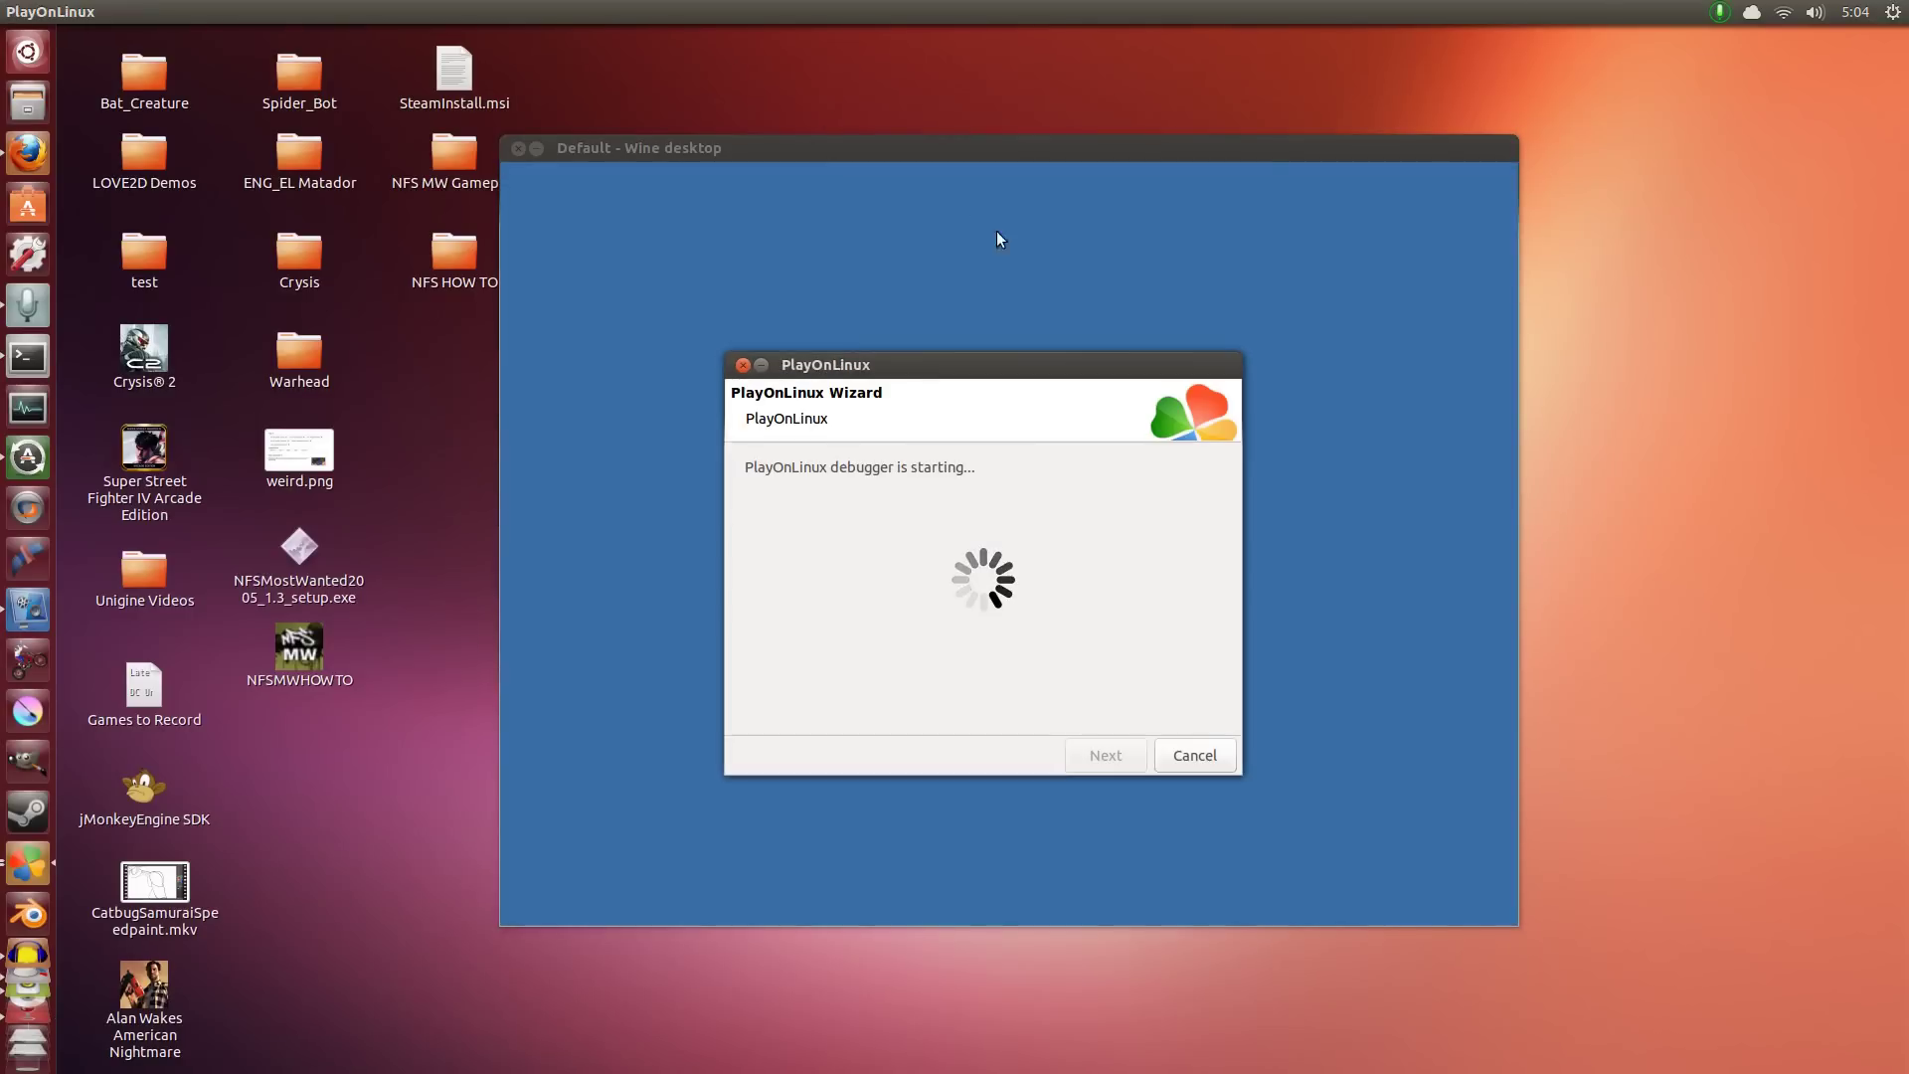
{"action": "left_click", "coordinate": [1086, 753]}
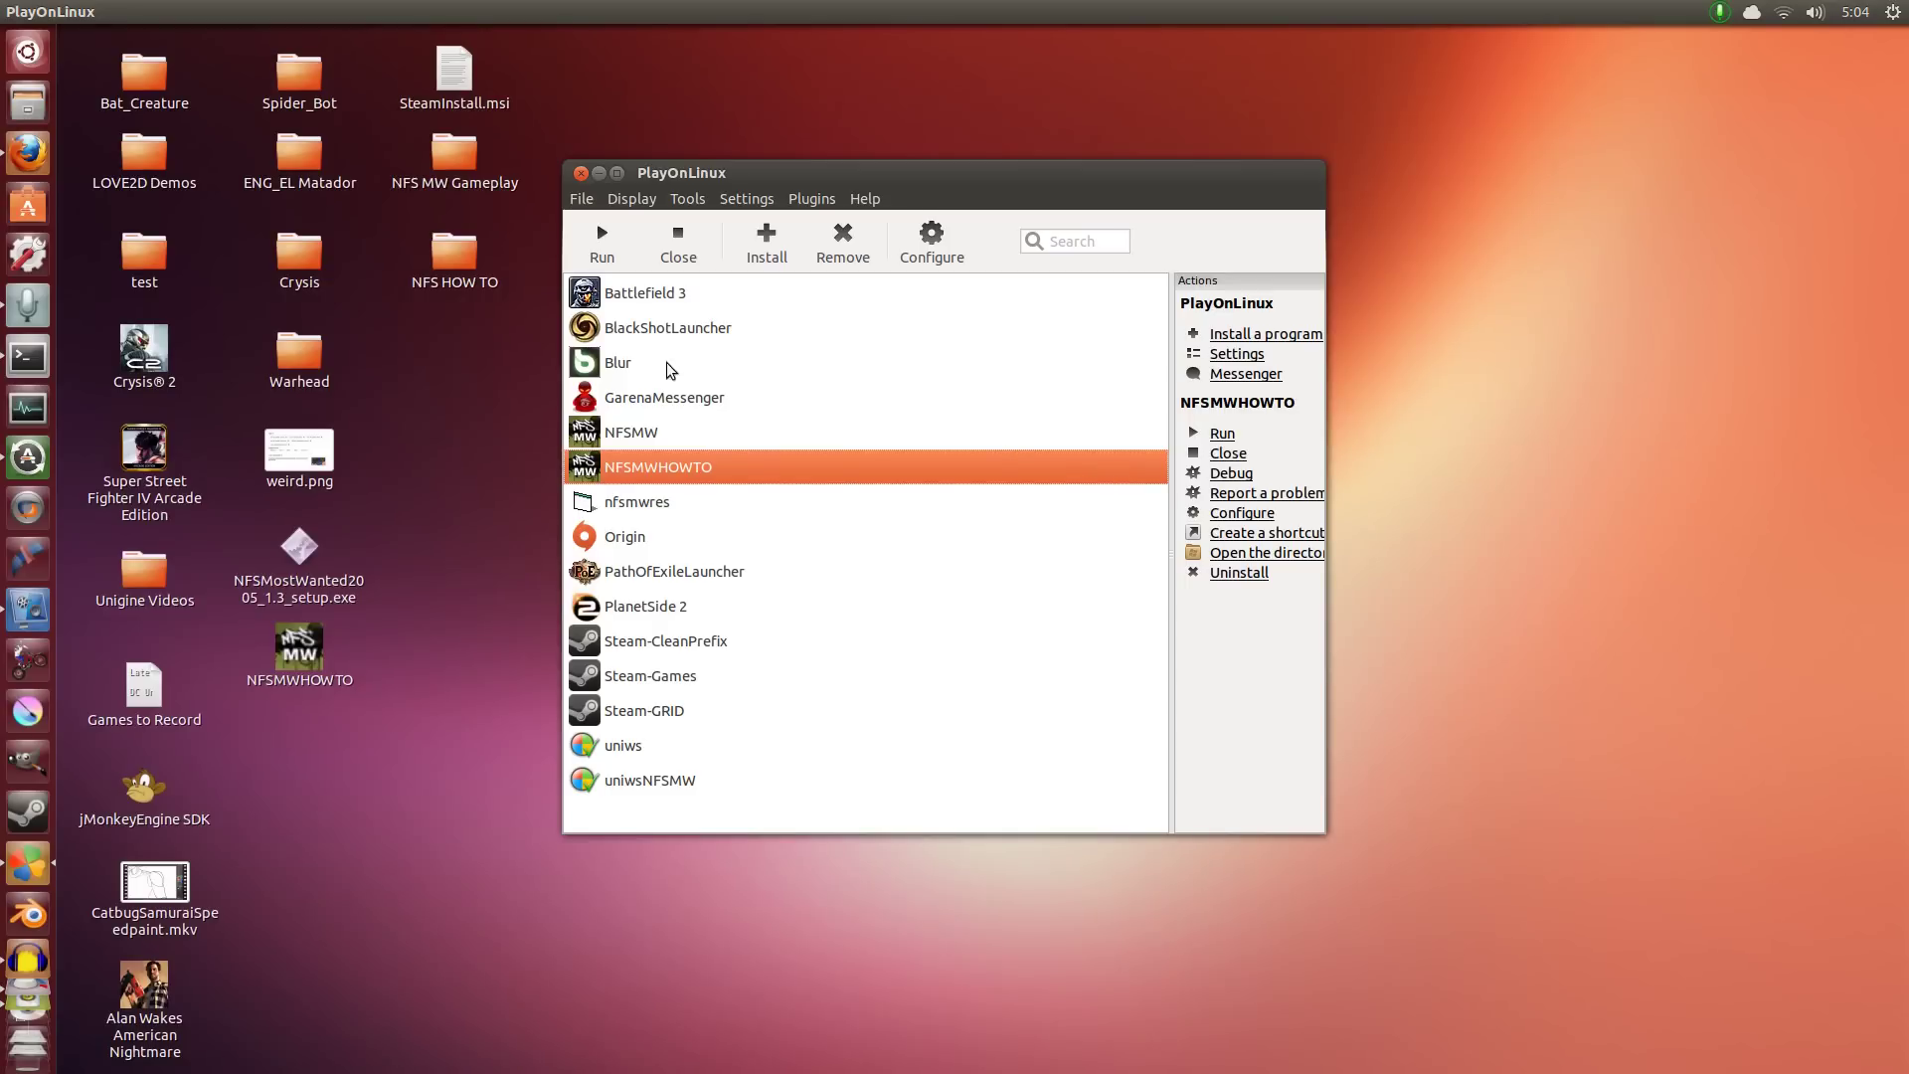
Open the NFS HOW TO desktop folder and open UniWS.zip from it
{"action": "double_click", "coordinate": [454, 255]}
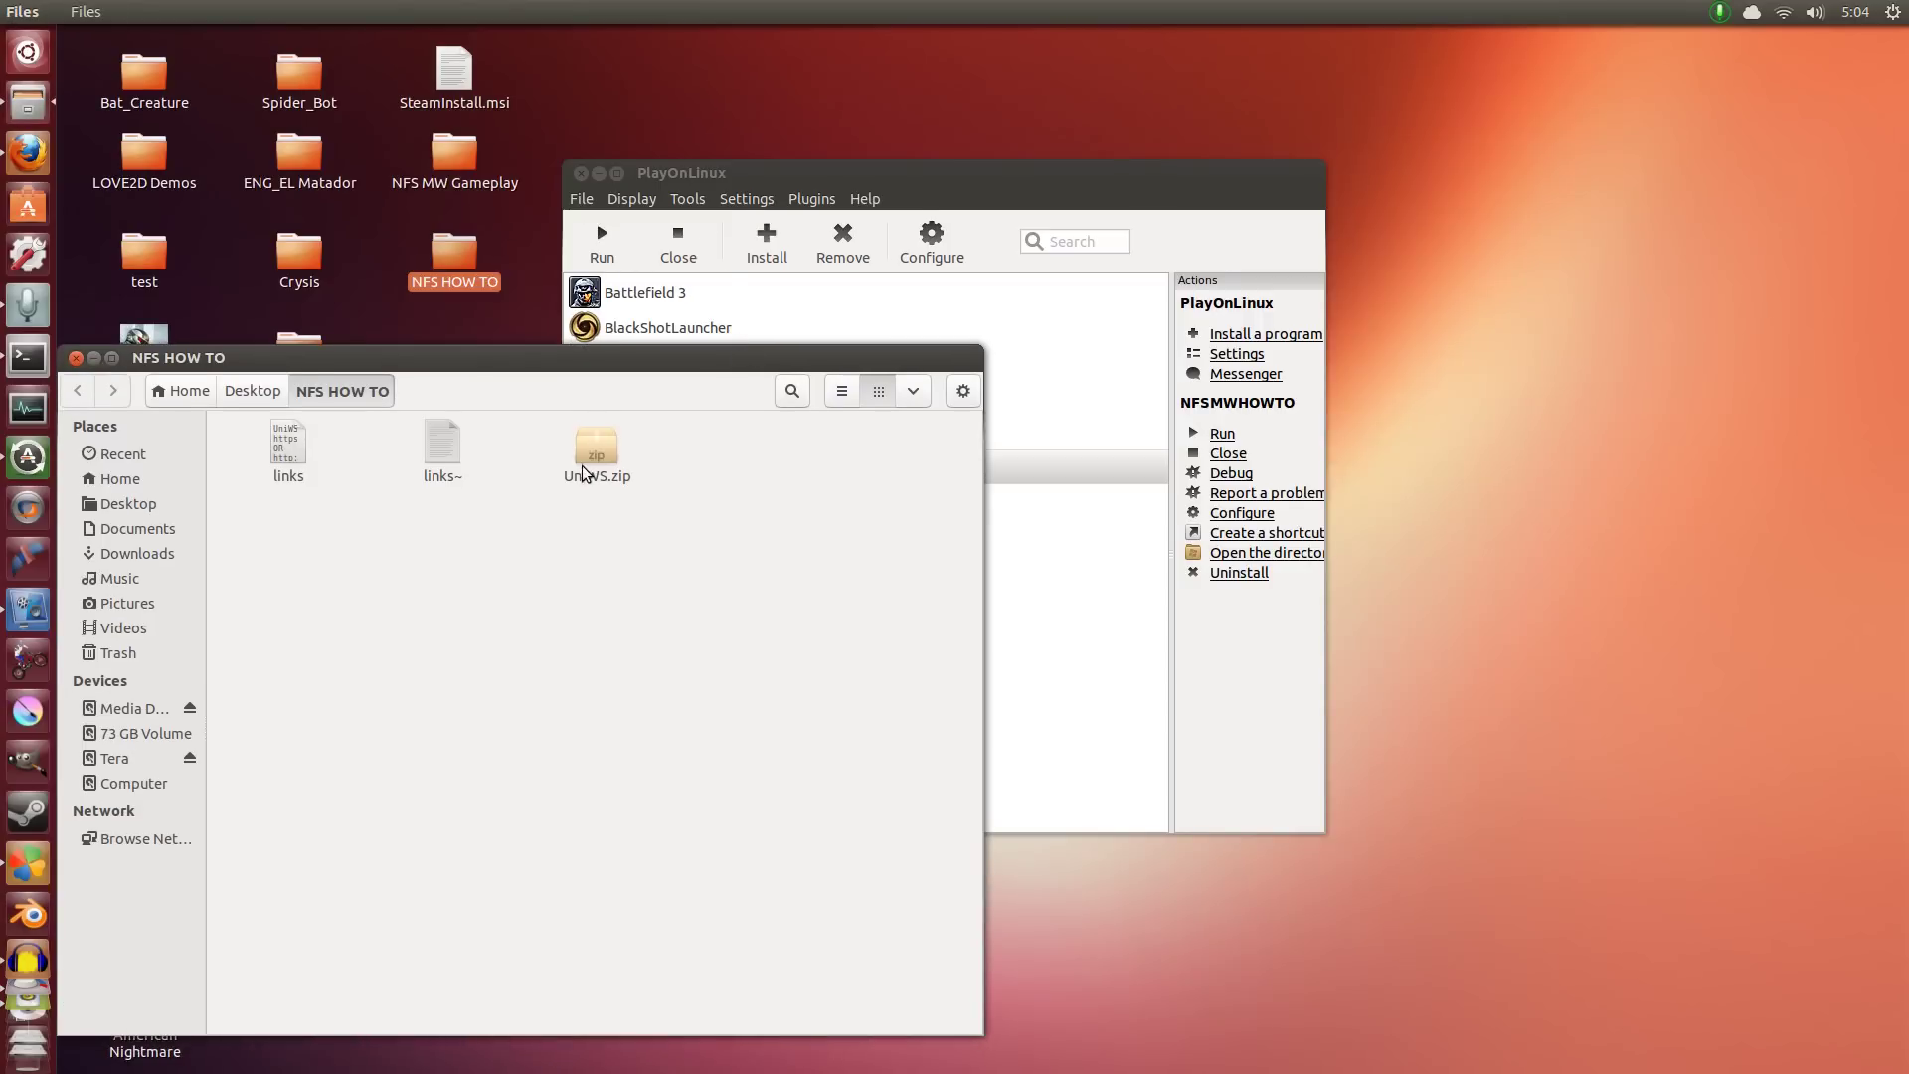
{"action": "left_click", "coordinate": [609, 450]}
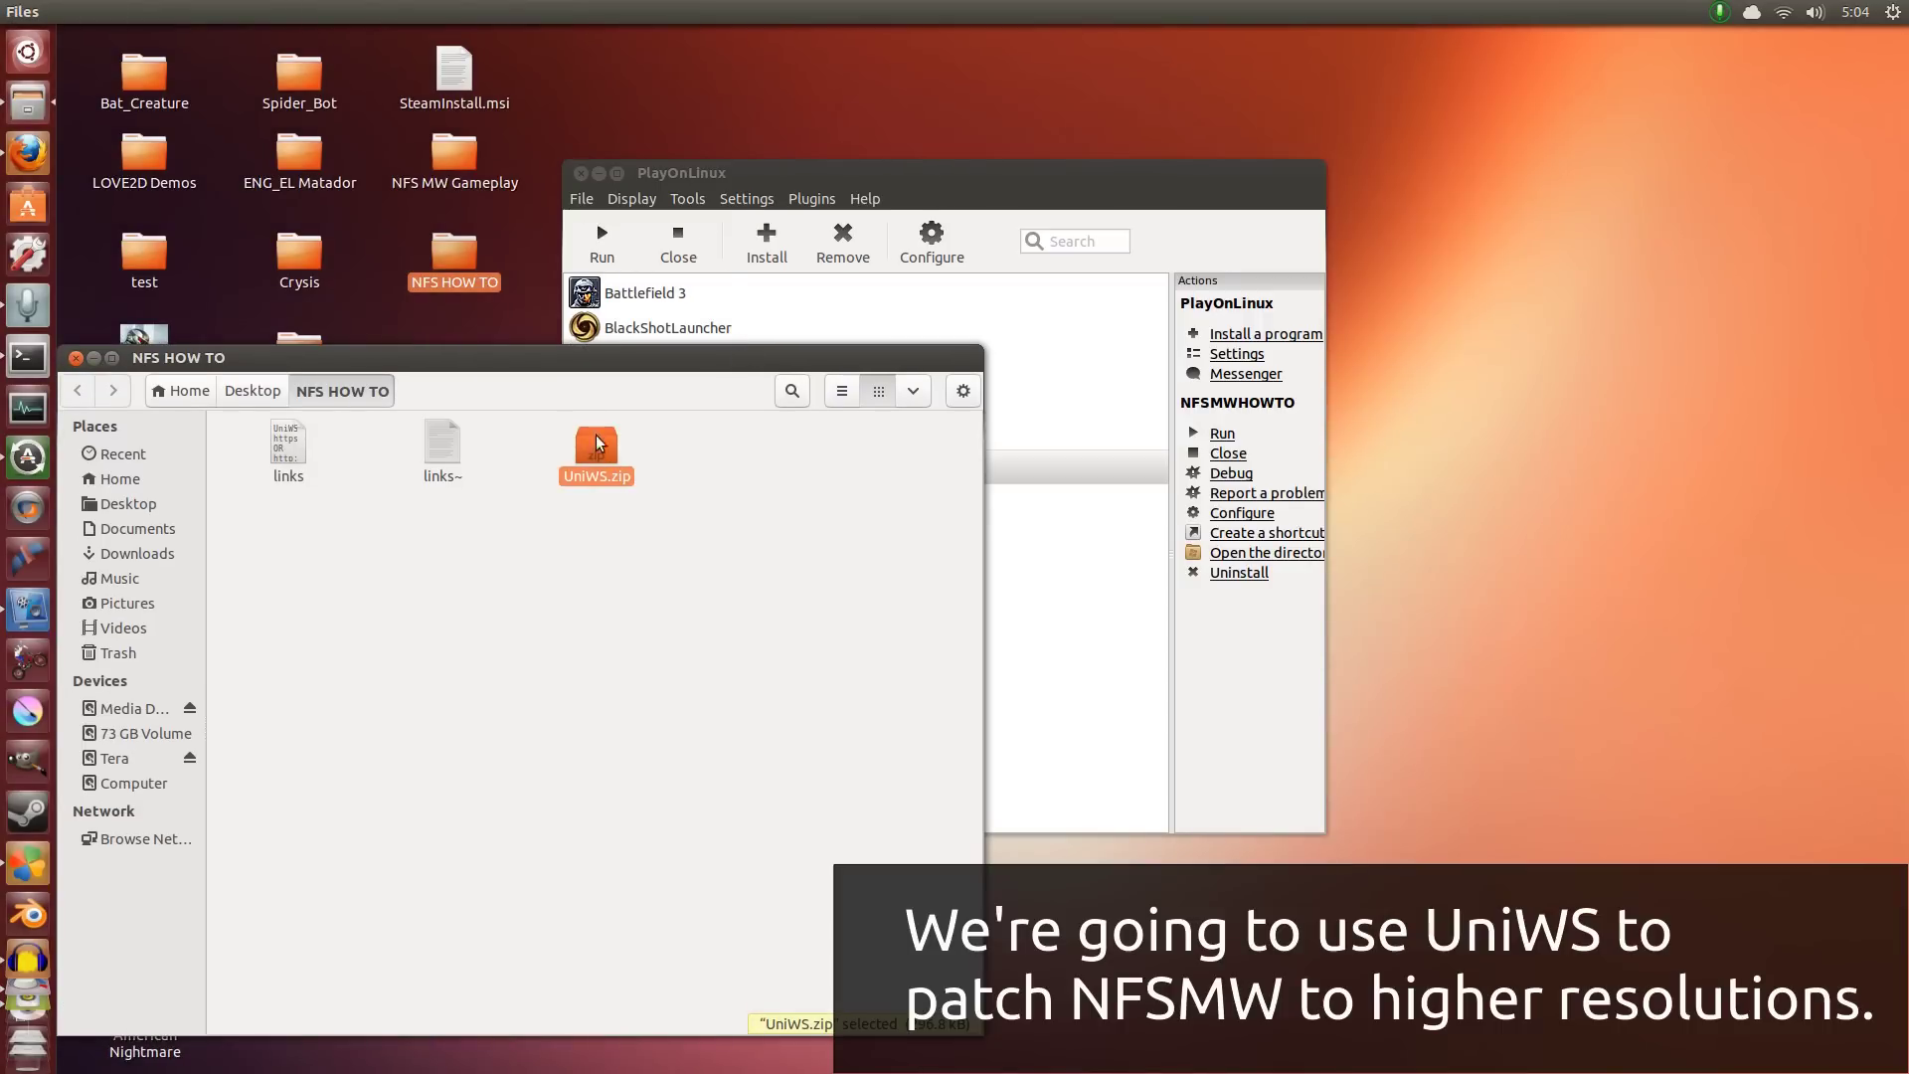
{"action": "left_click_drag", "start_coordinate": [505, 361], "coordinate": [1271, 322]}
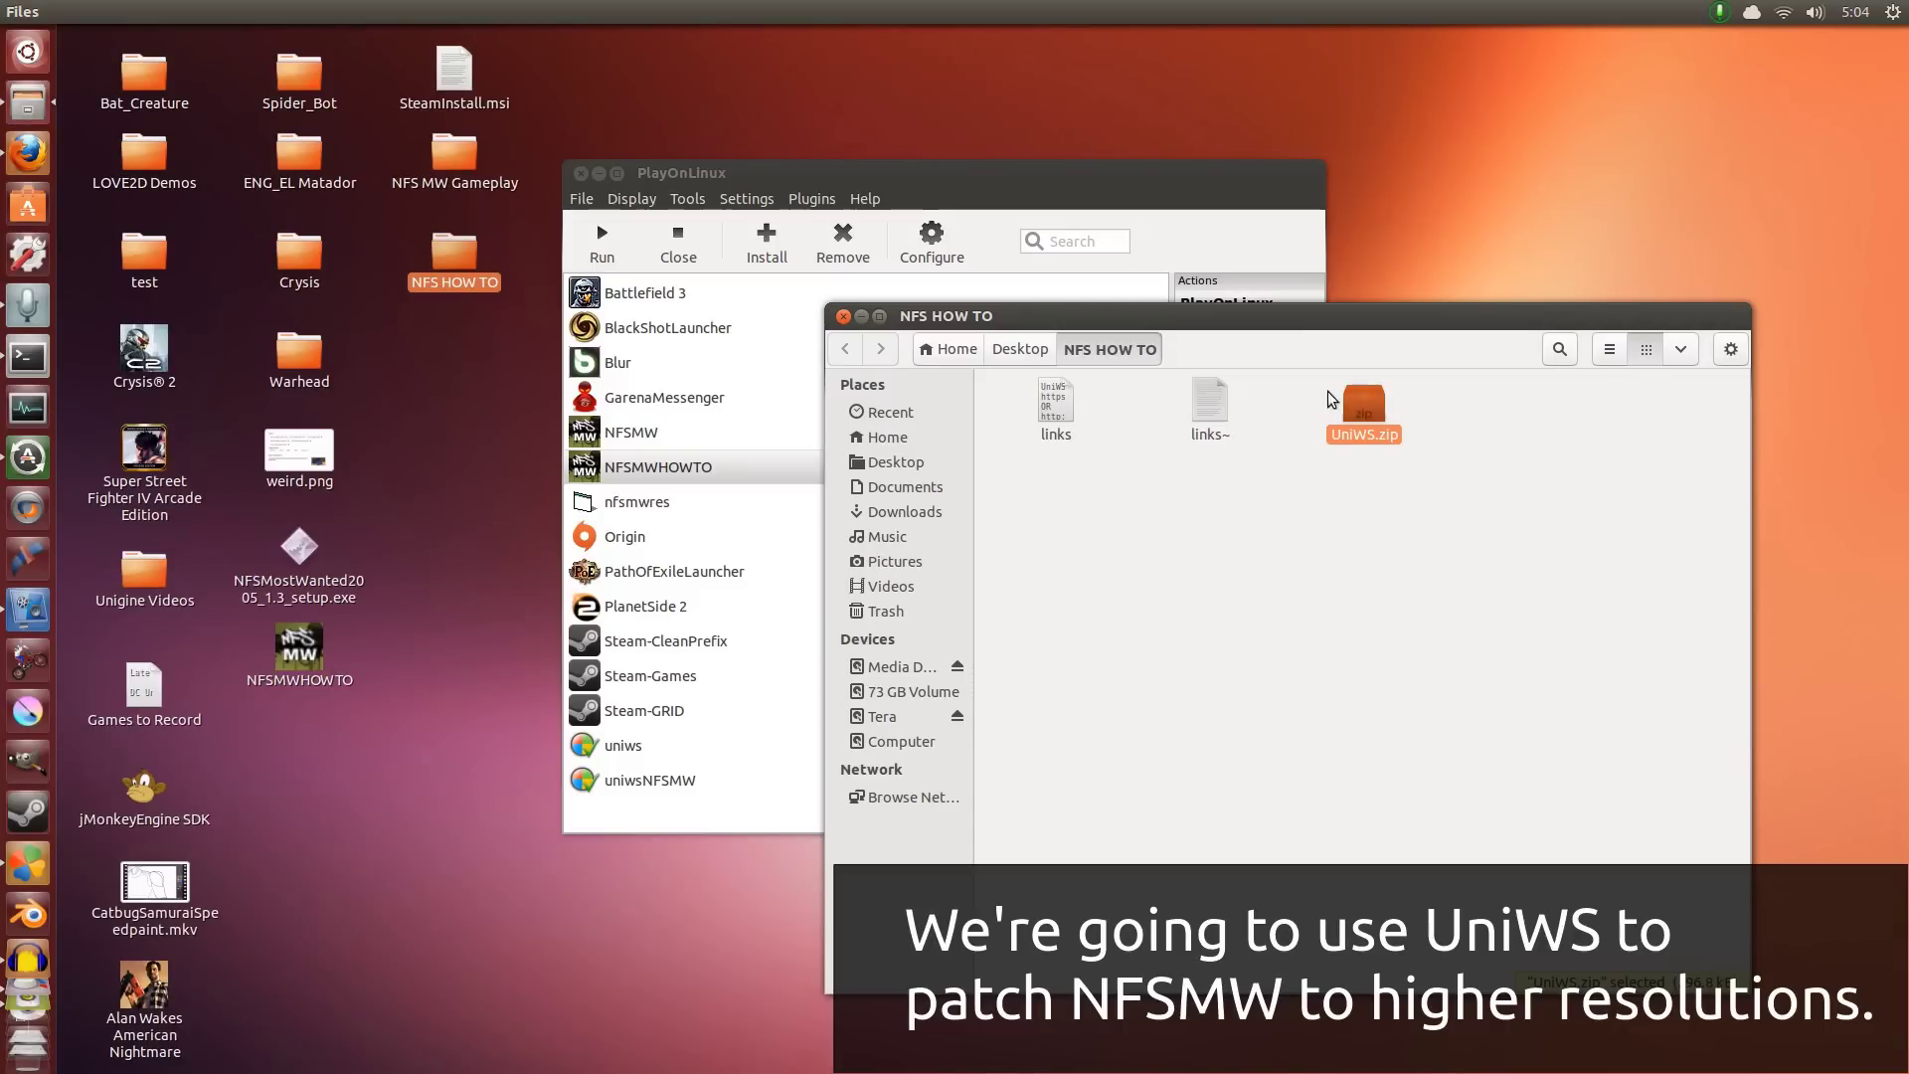
{"action": "double_click", "coordinate": [1372, 412]}
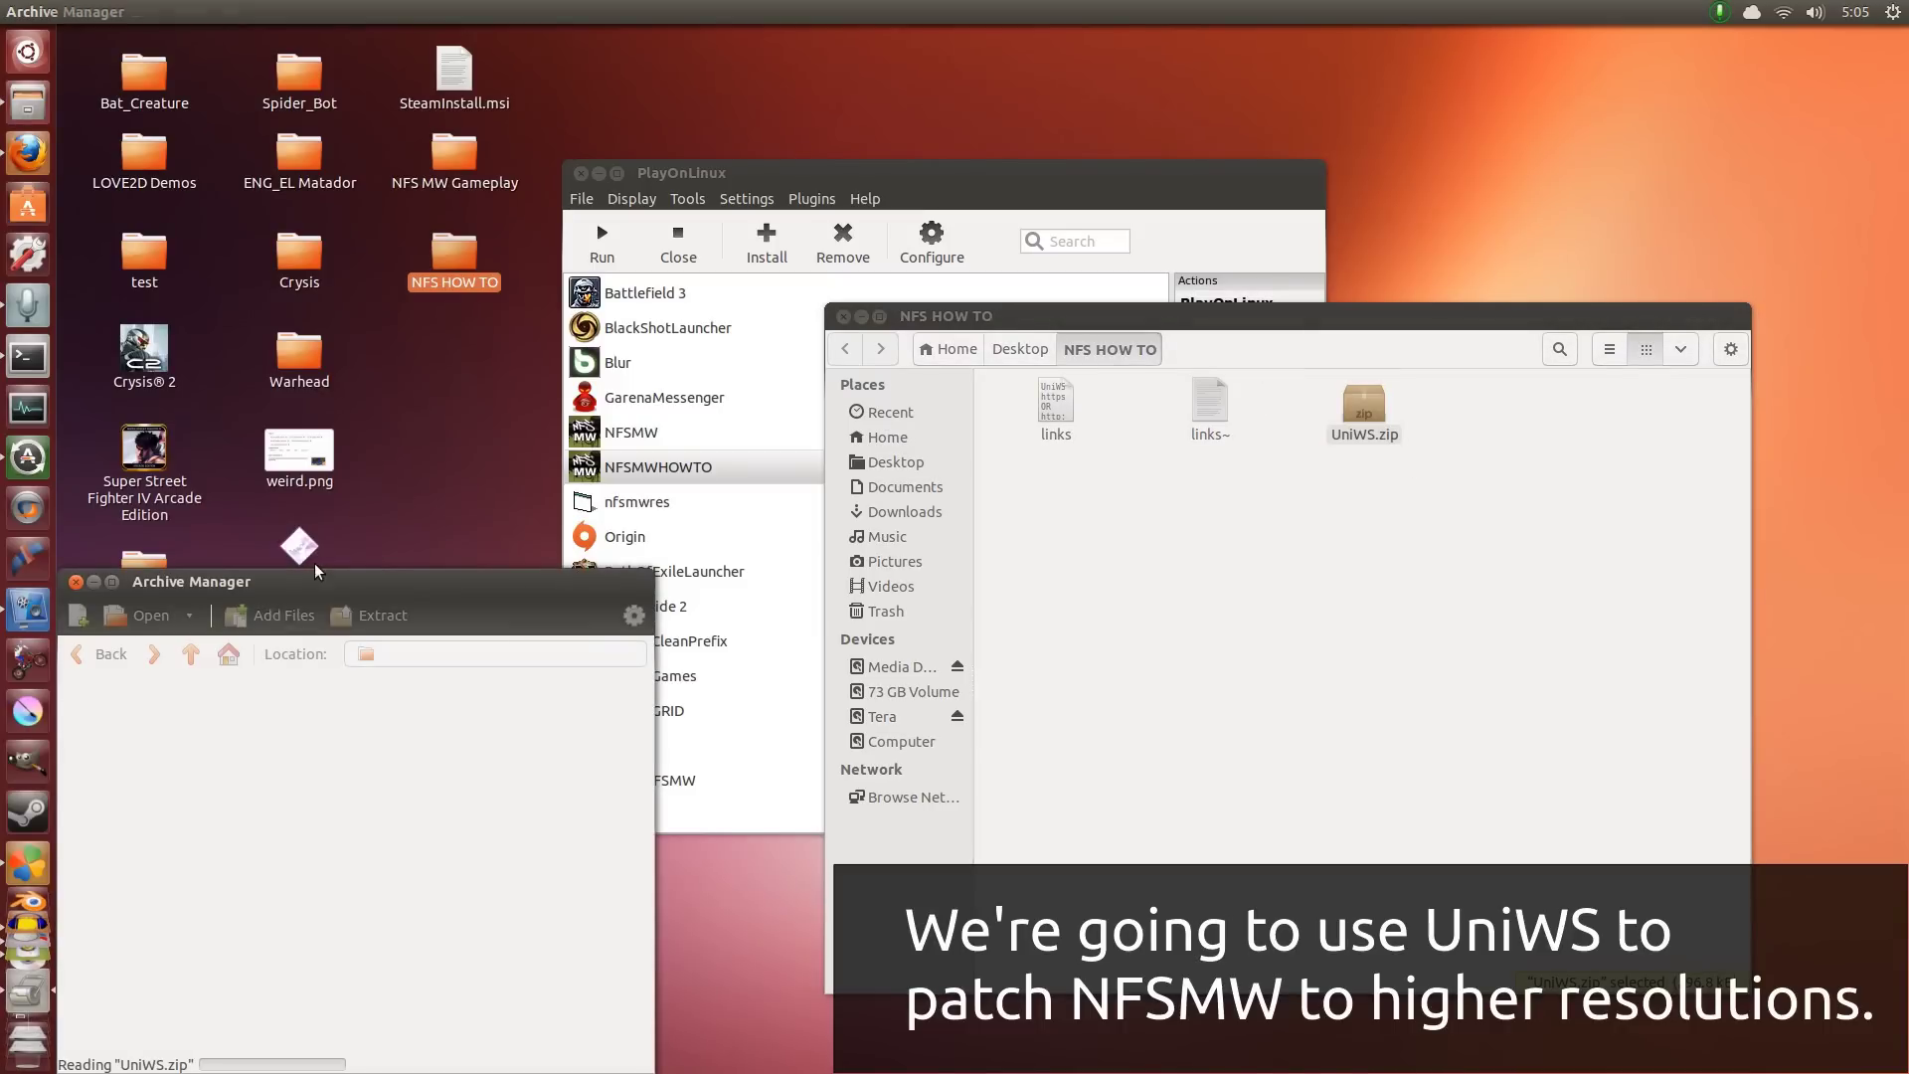
Inspect patches.ini and uniws.exe in the archive, close NFS HOW TO, and arrange windows beside PlayOnLinux
{"action": "left_click_drag", "start_coordinate": [362, 579], "coordinate": [823, 411]}
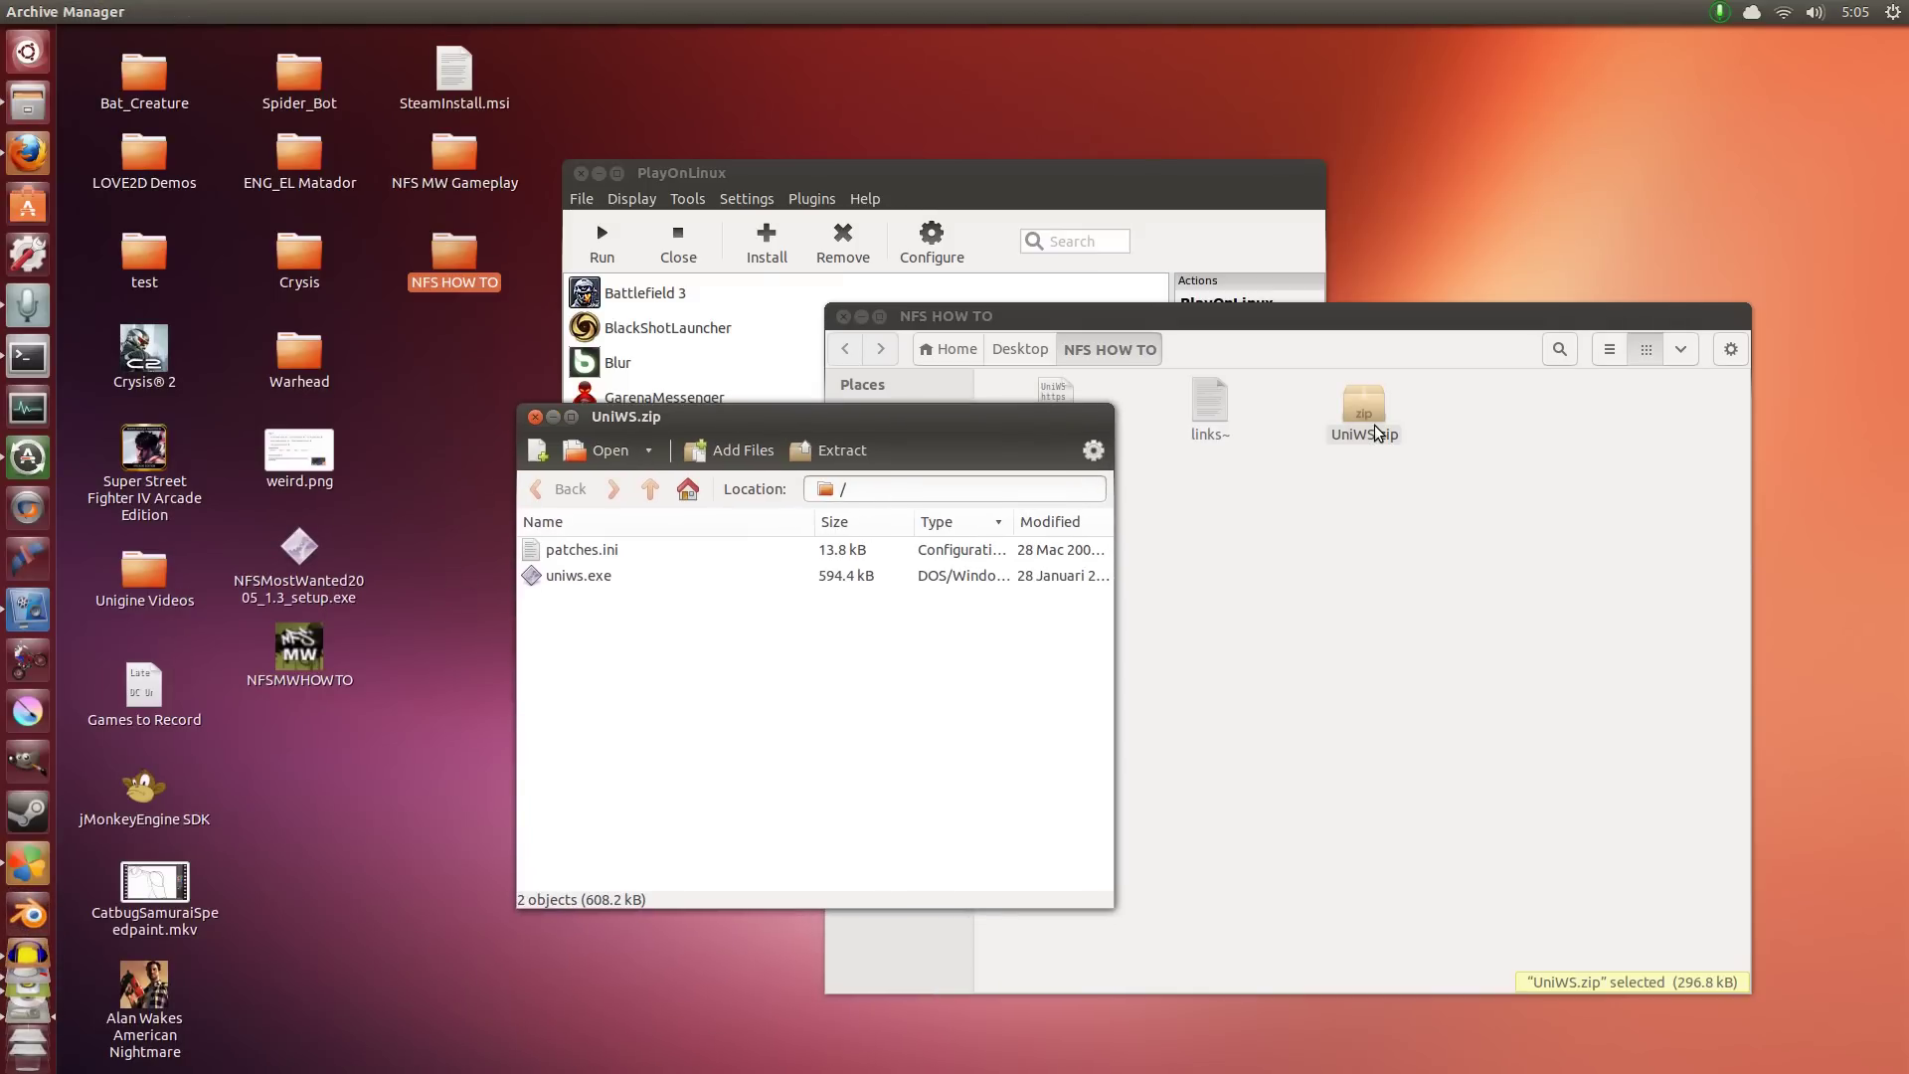
{"action": "left_click", "coordinate": [581, 554]}
{"action": "left_click", "coordinate": [577, 573]}
{"action": "left_click", "coordinate": [582, 555]}
{"action": "left_click", "coordinate": [585, 575]}
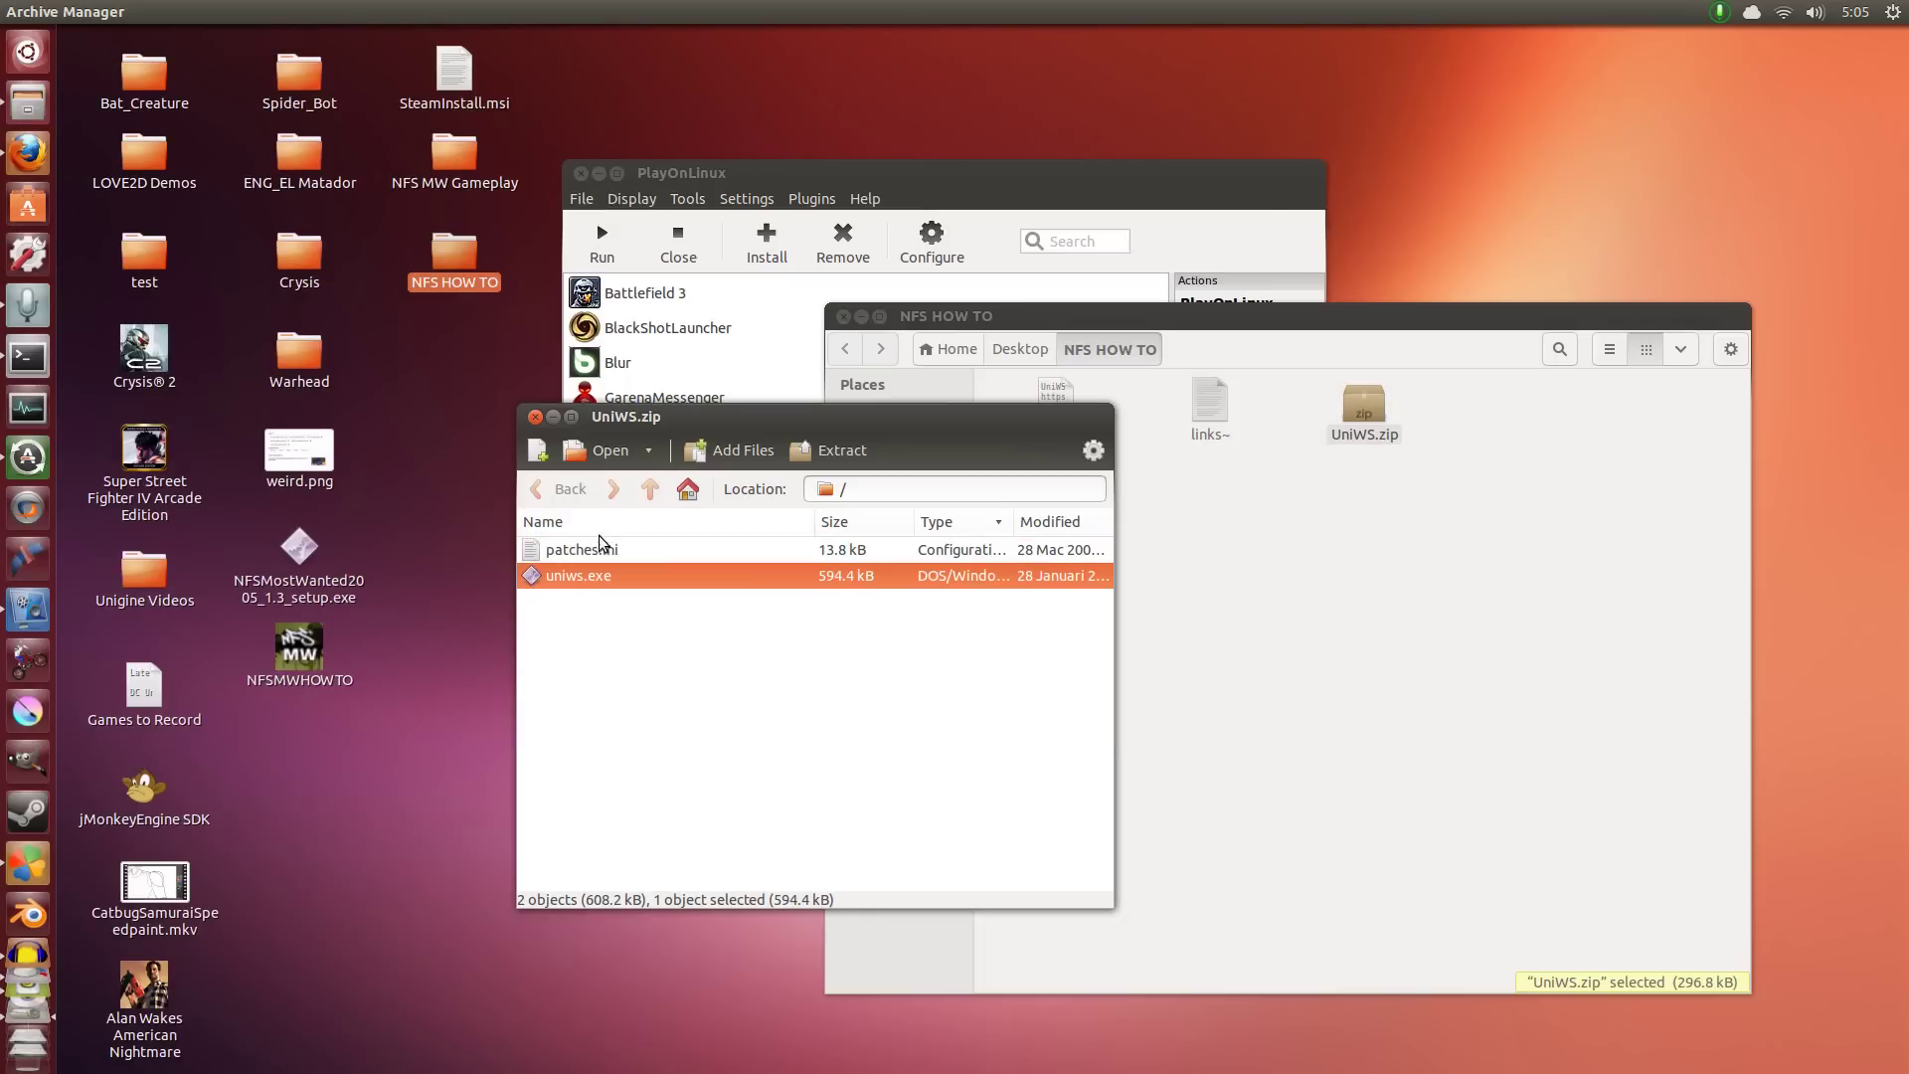
{"action": "left_click", "coordinate": [600, 546]}
{"action": "left_click", "coordinate": [843, 316]}
{"action": "left_click_drag", "start_coordinate": [942, 402], "coordinate": [1687, 344]}
{"action": "left_click_drag", "start_coordinate": [1106, 179], "coordinate": [1030, 196]}
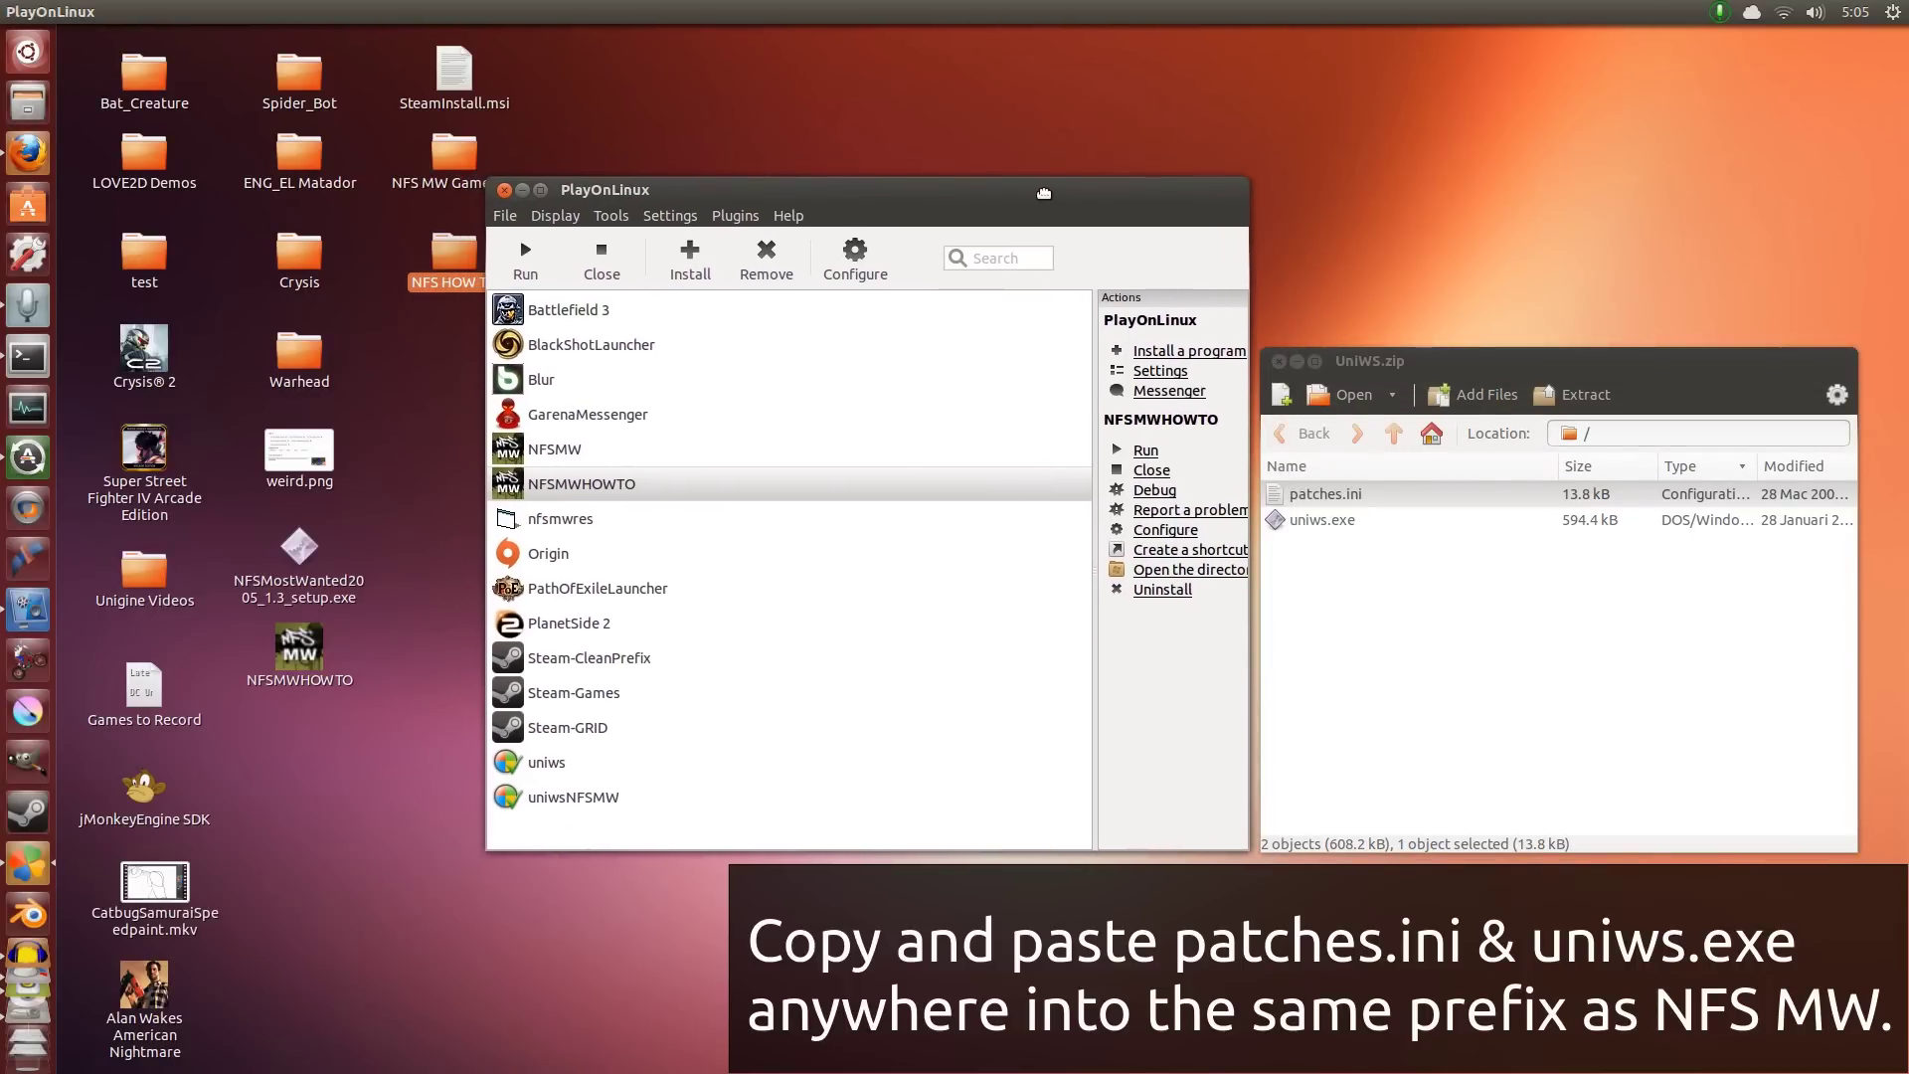
Open the NFSMWHOWTO application's directory from its PlayOnLinux context menu
{"action": "right_click", "coordinate": [635, 487]}
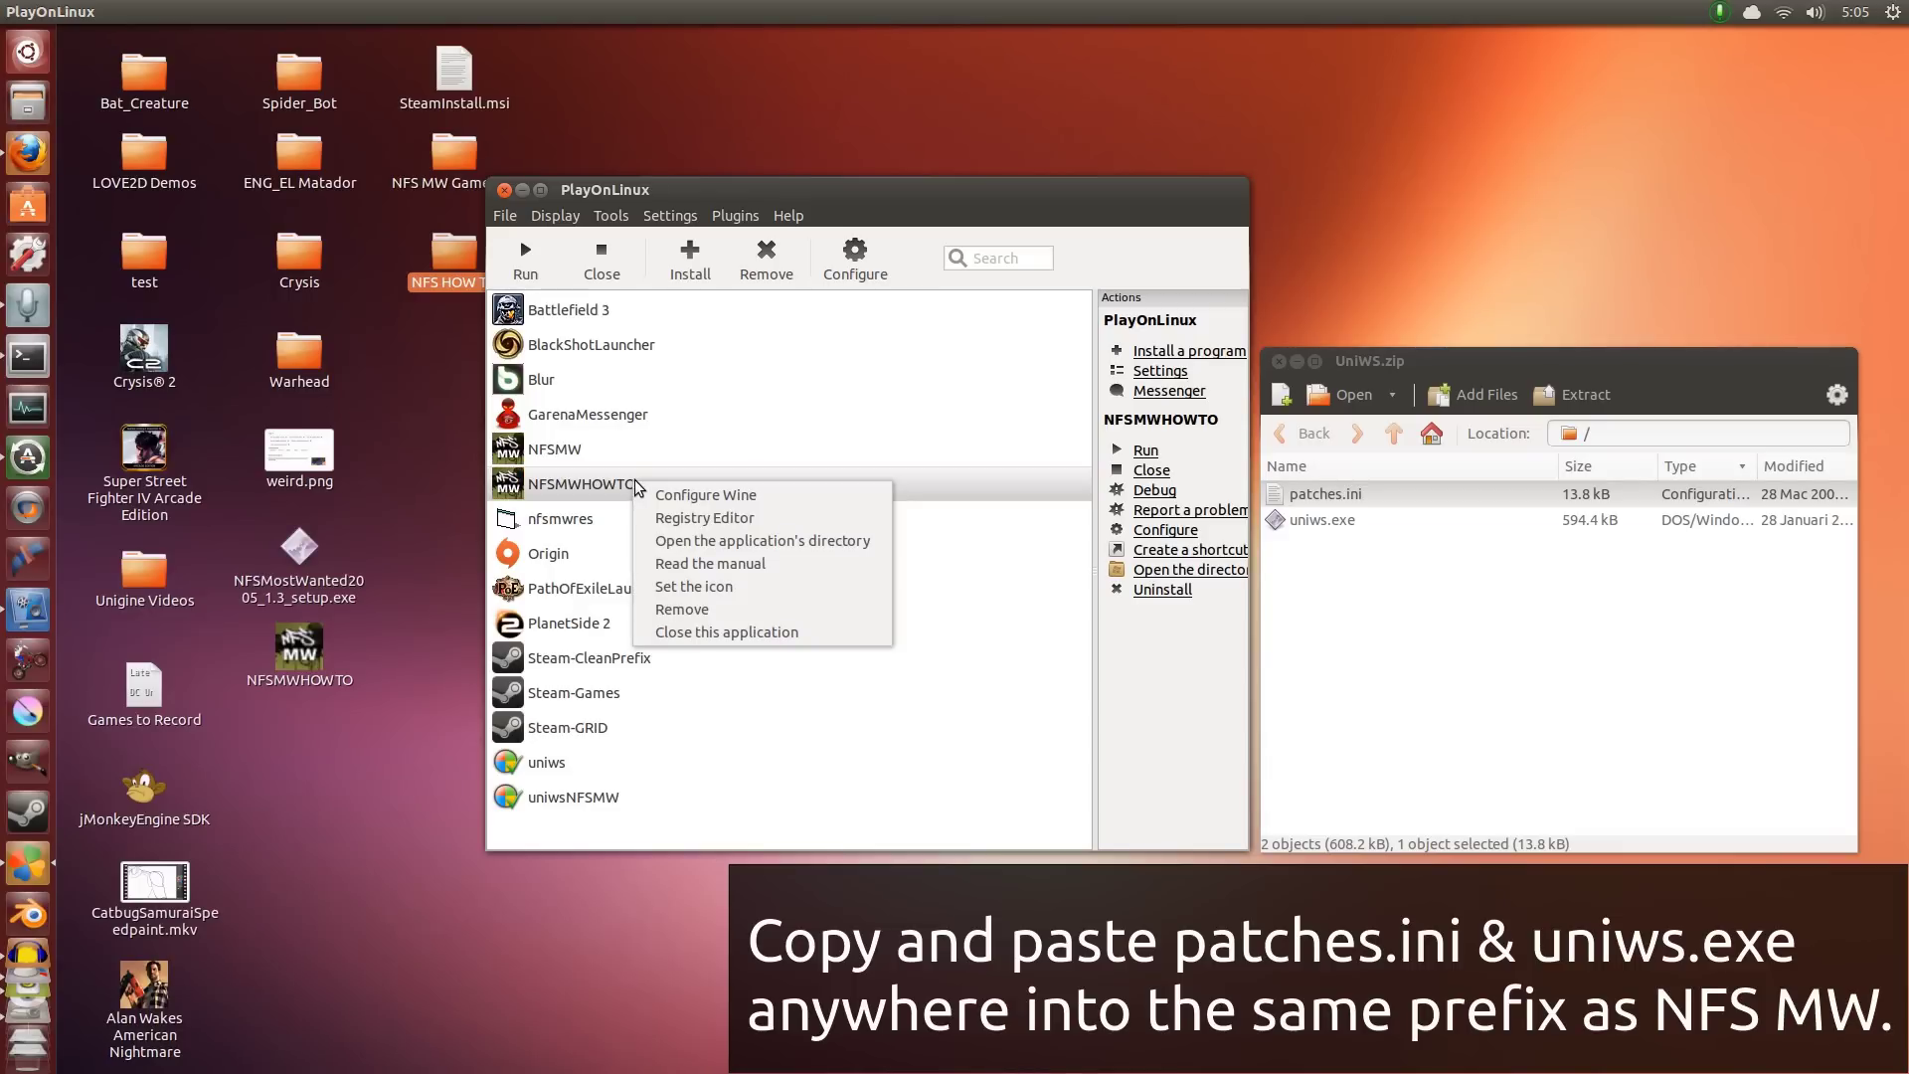
{"action": "left_click", "coordinate": [831, 542]}
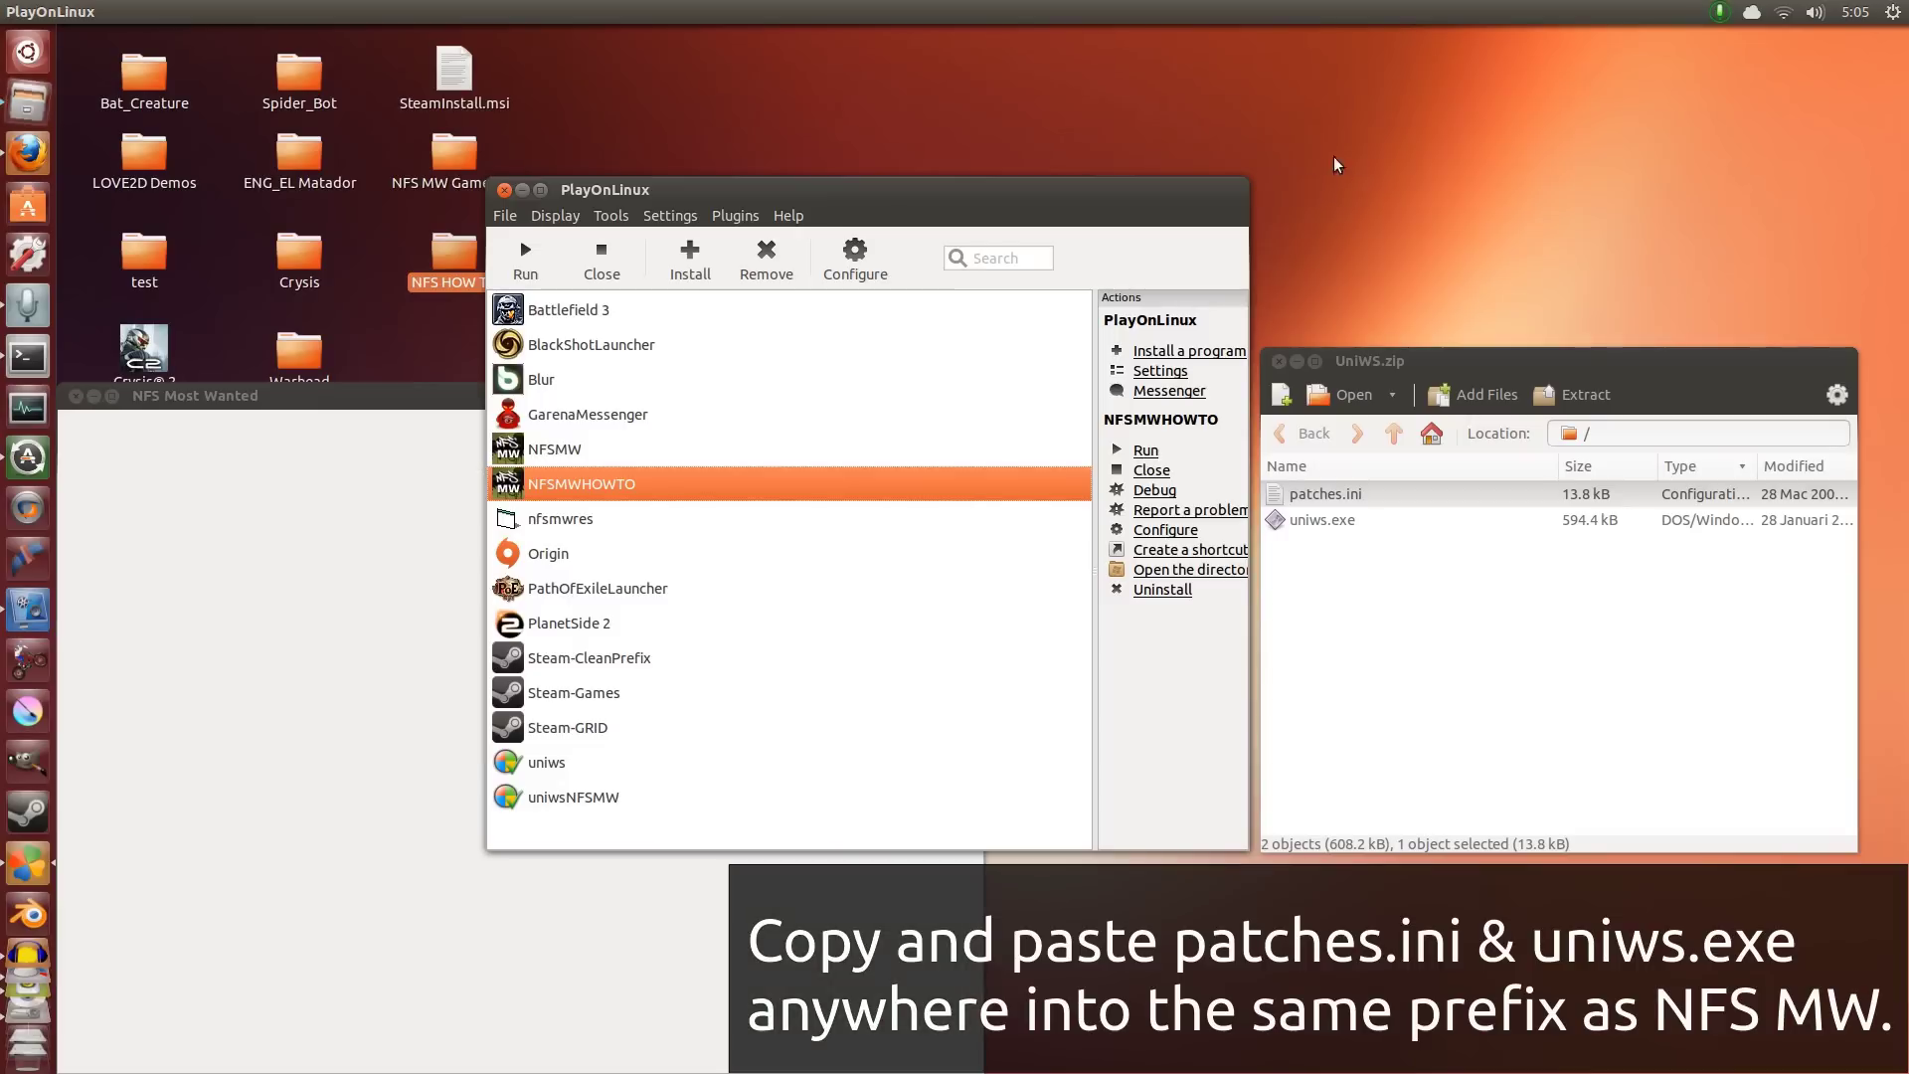
{"action": "left_click_drag", "start_coordinate": [437, 395], "coordinate": [702, 293]}
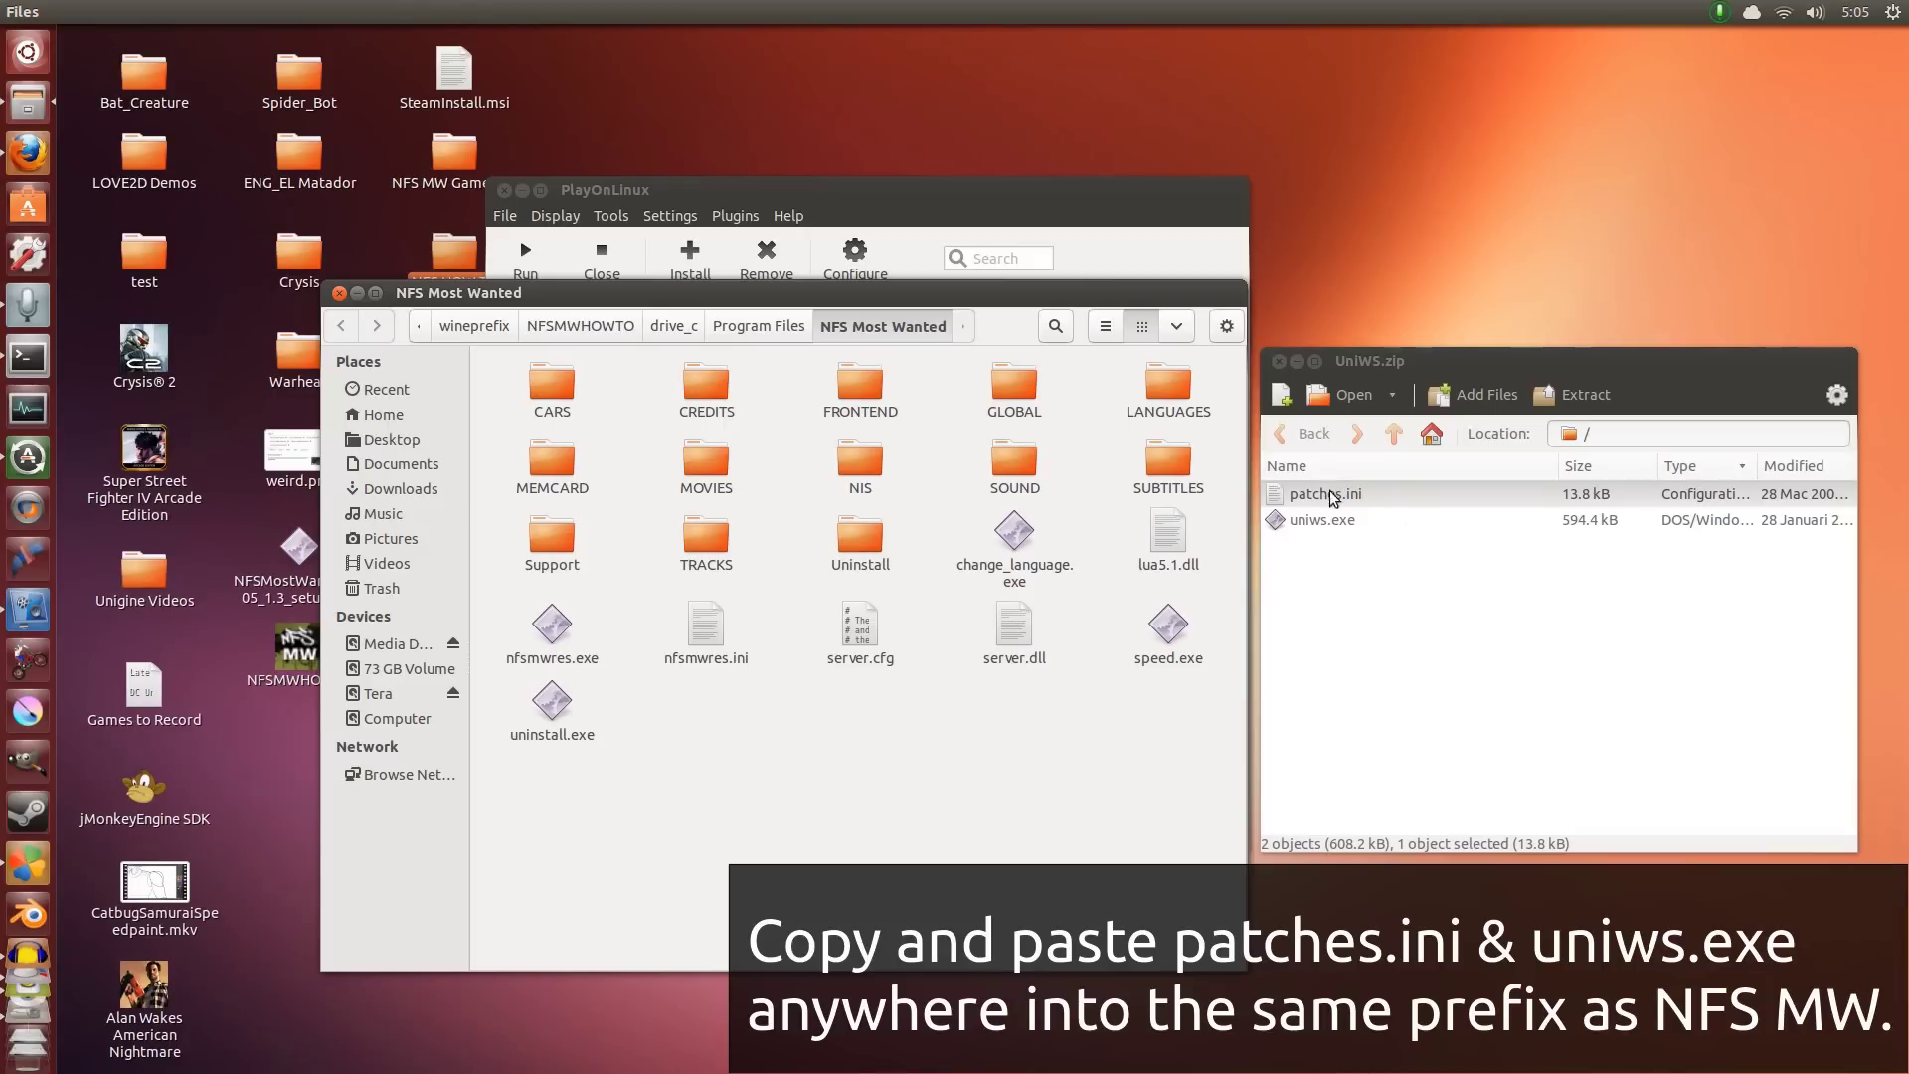
Go up to Program Files and try dragging both UniWS files in, dismissing the extraction errors
{"action": "left_click", "coordinate": [764, 328]}
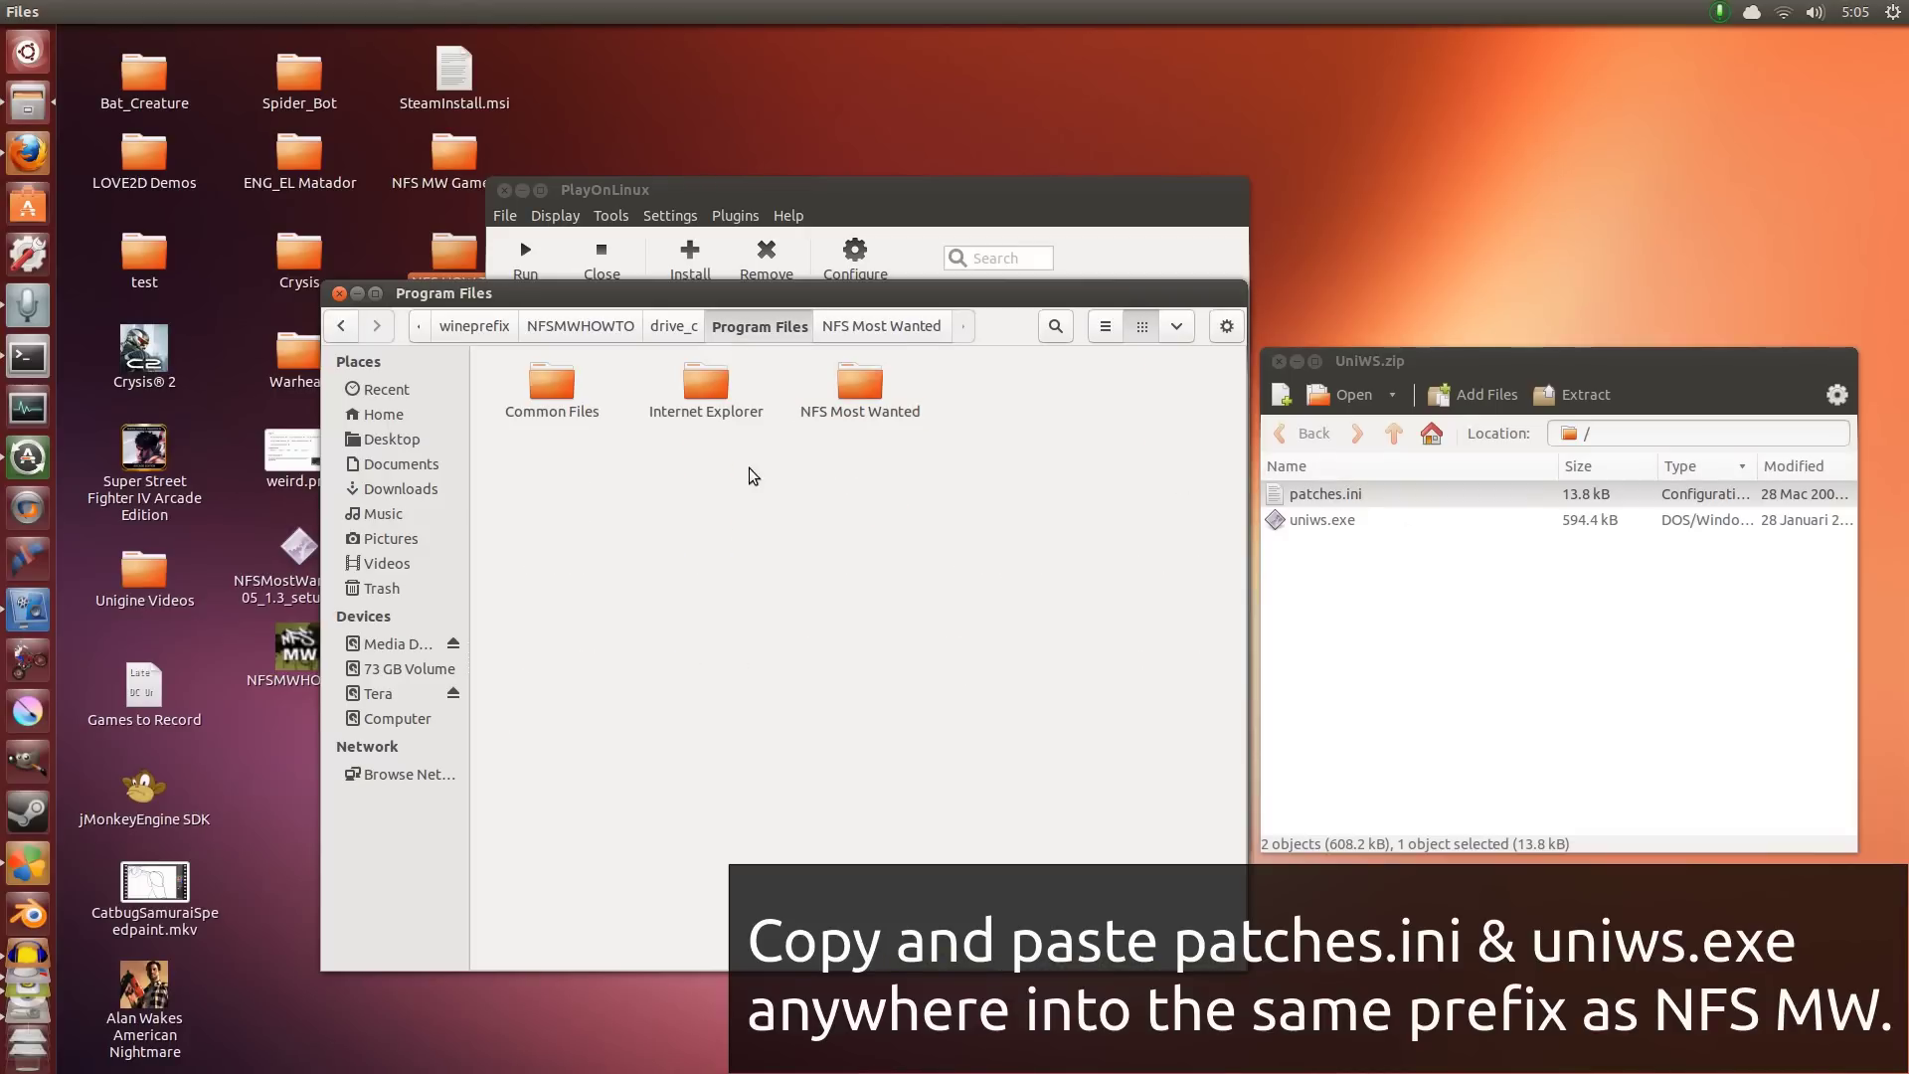
{"action": "left_click", "coordinate": [1334, 524]}
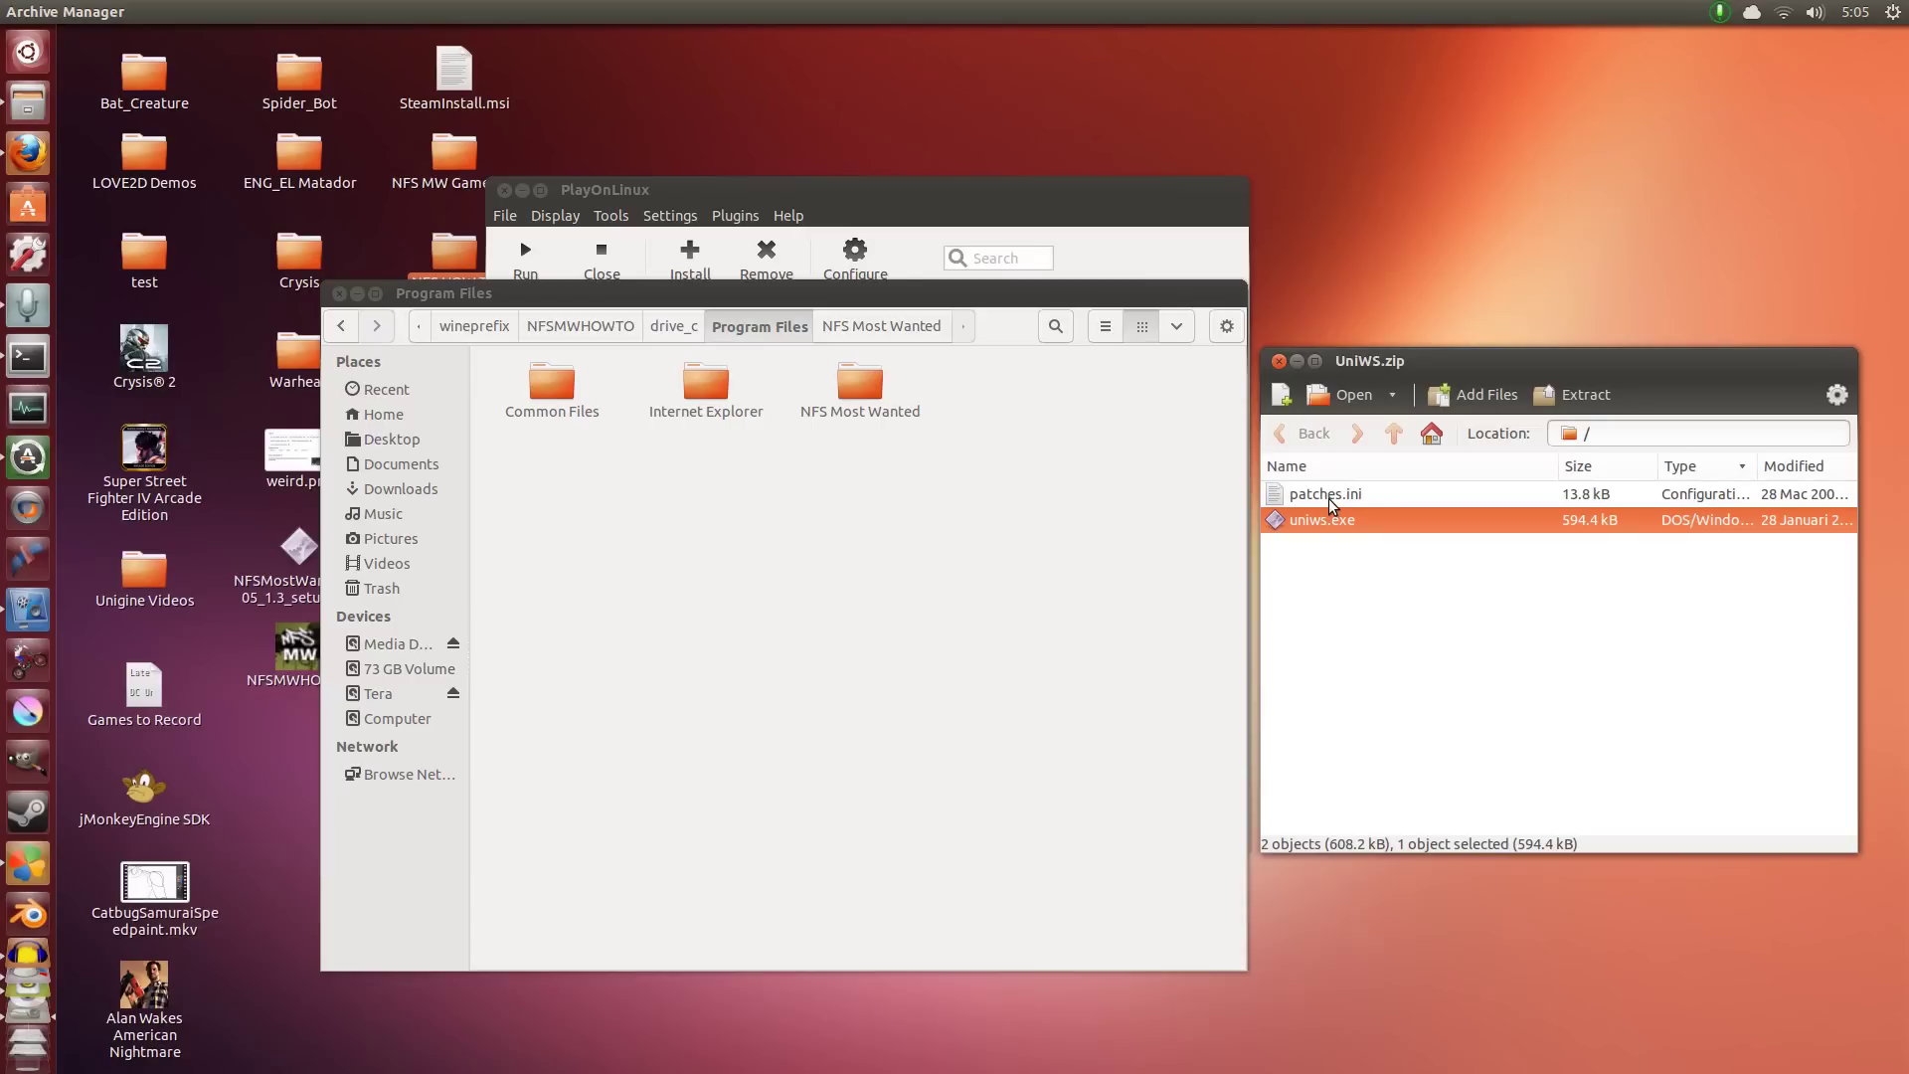
{"action": "left_click", "coordinate": [1332, 497], "text": "shift"}
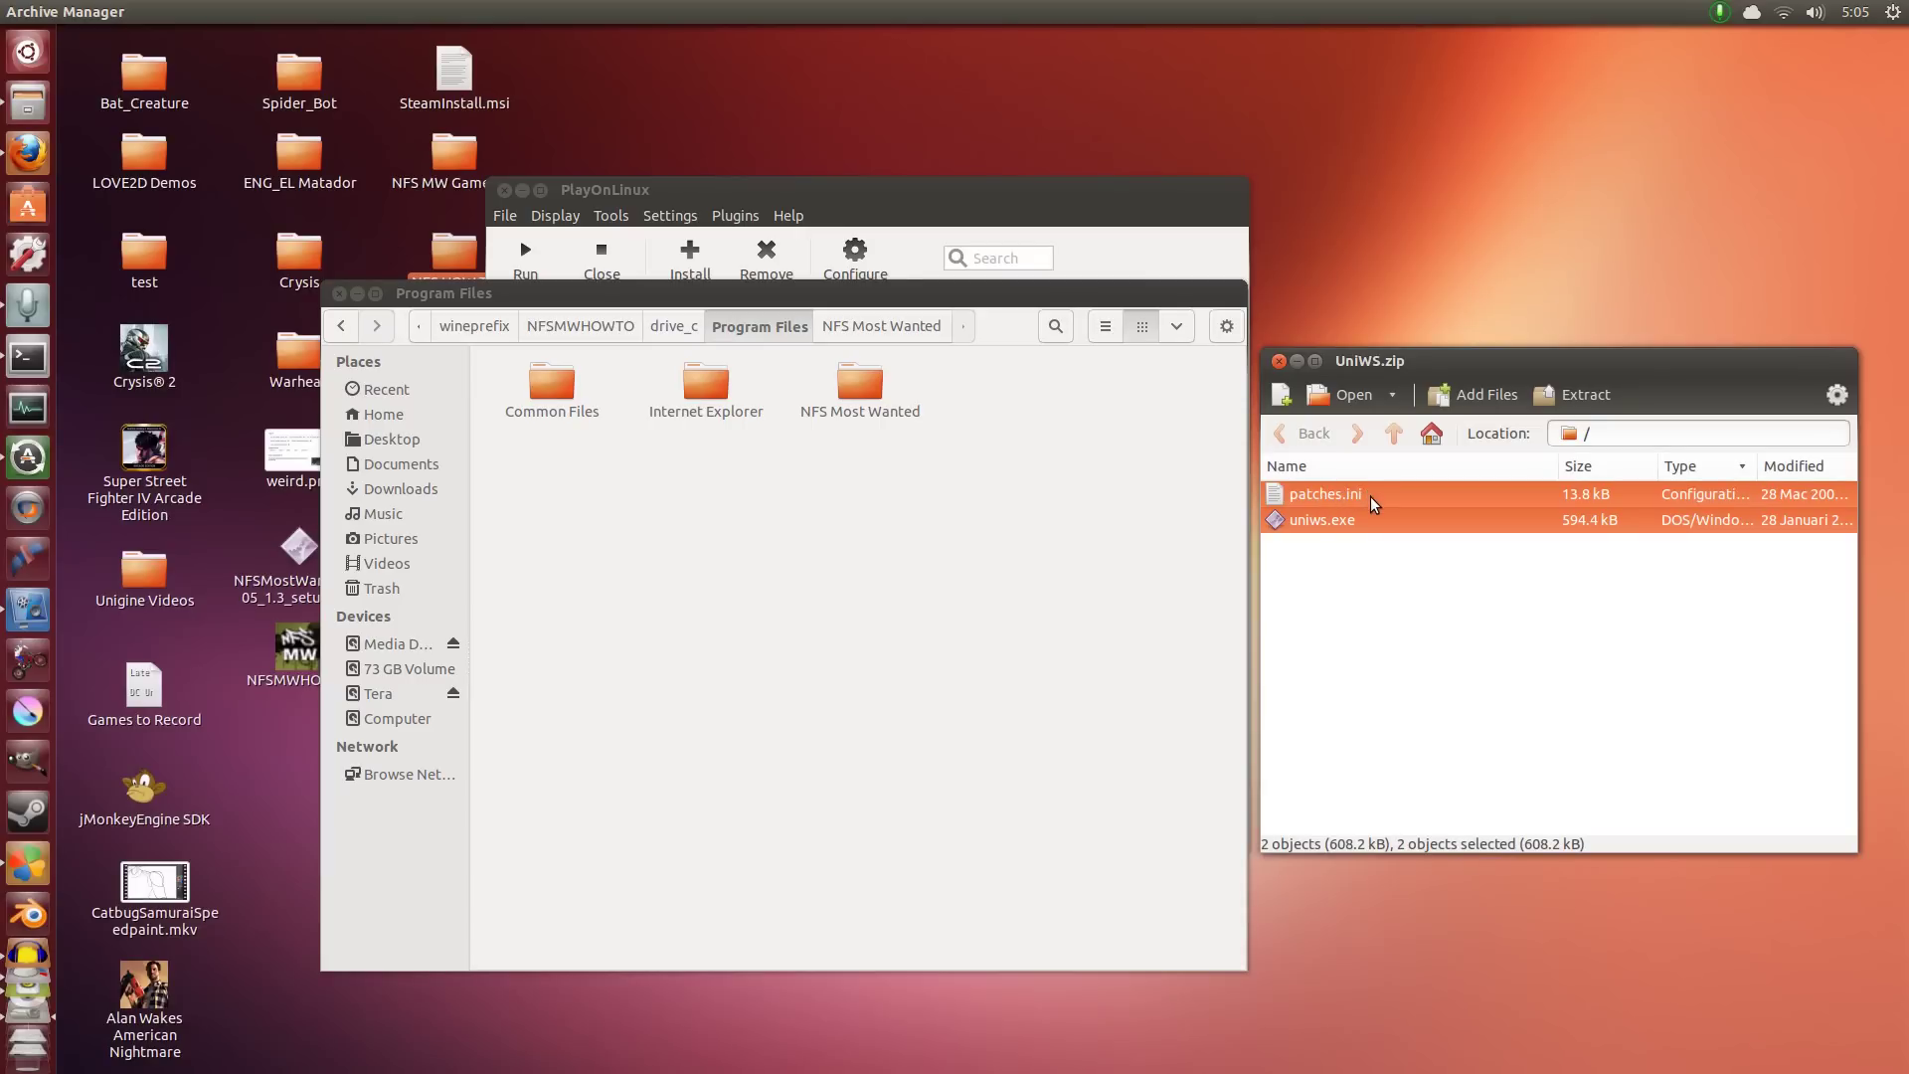
{"action": "left_click_drag", "start_coordinate": [1373, 502], "coordinate": [806, 592]}
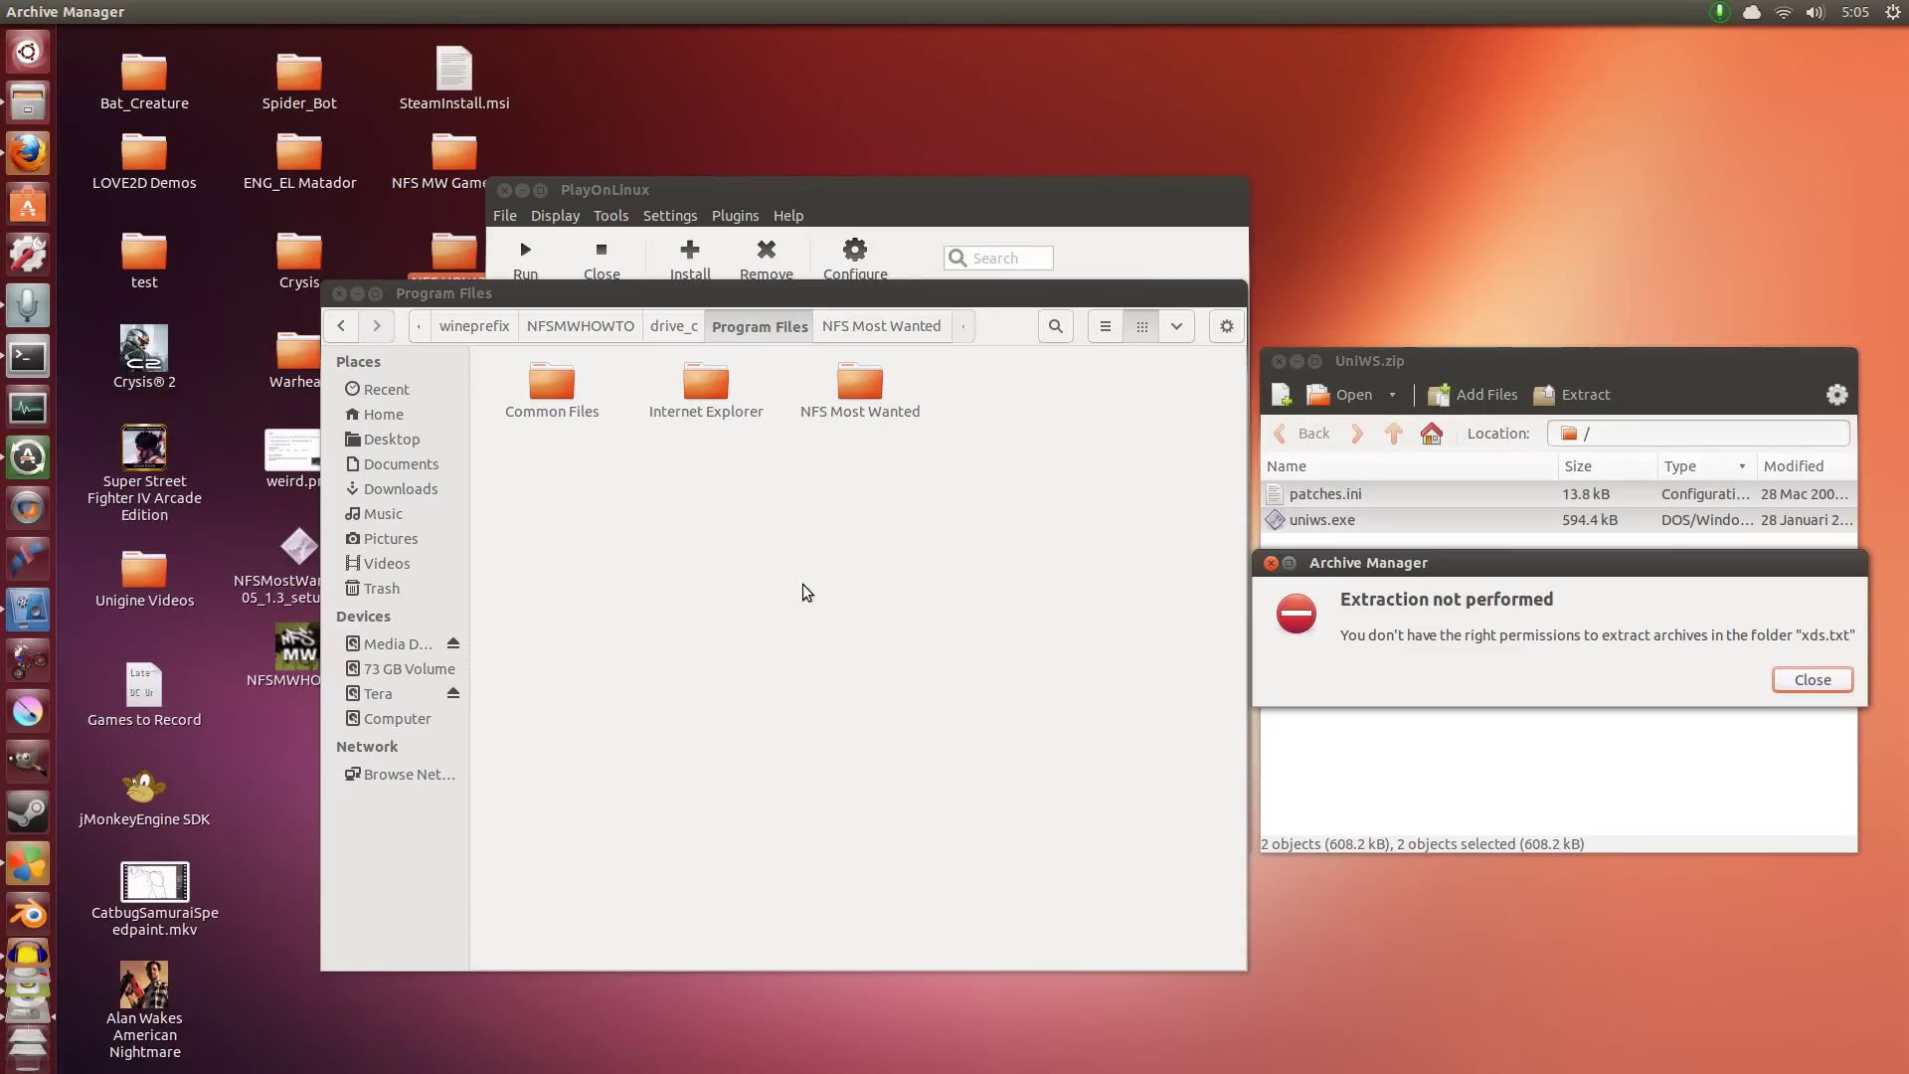
{"action": "left_click", "coordinate": [1805, 680]}
{"action": "left_click_drag", "start_coordinate": [1342, 497], "coordinate": [844, 593]}
{"action": "left_click", "coordinate": [1825, 684]}
Drag uniws.exe and patches.ini separately into Program Files; only uniws.exe extracts
{"action": "left_click", "coordinate": [1303, 522]}
{"action": "left_click_drag", "start_coordinate": [1334, 525], "coordinate": [792, 604]}
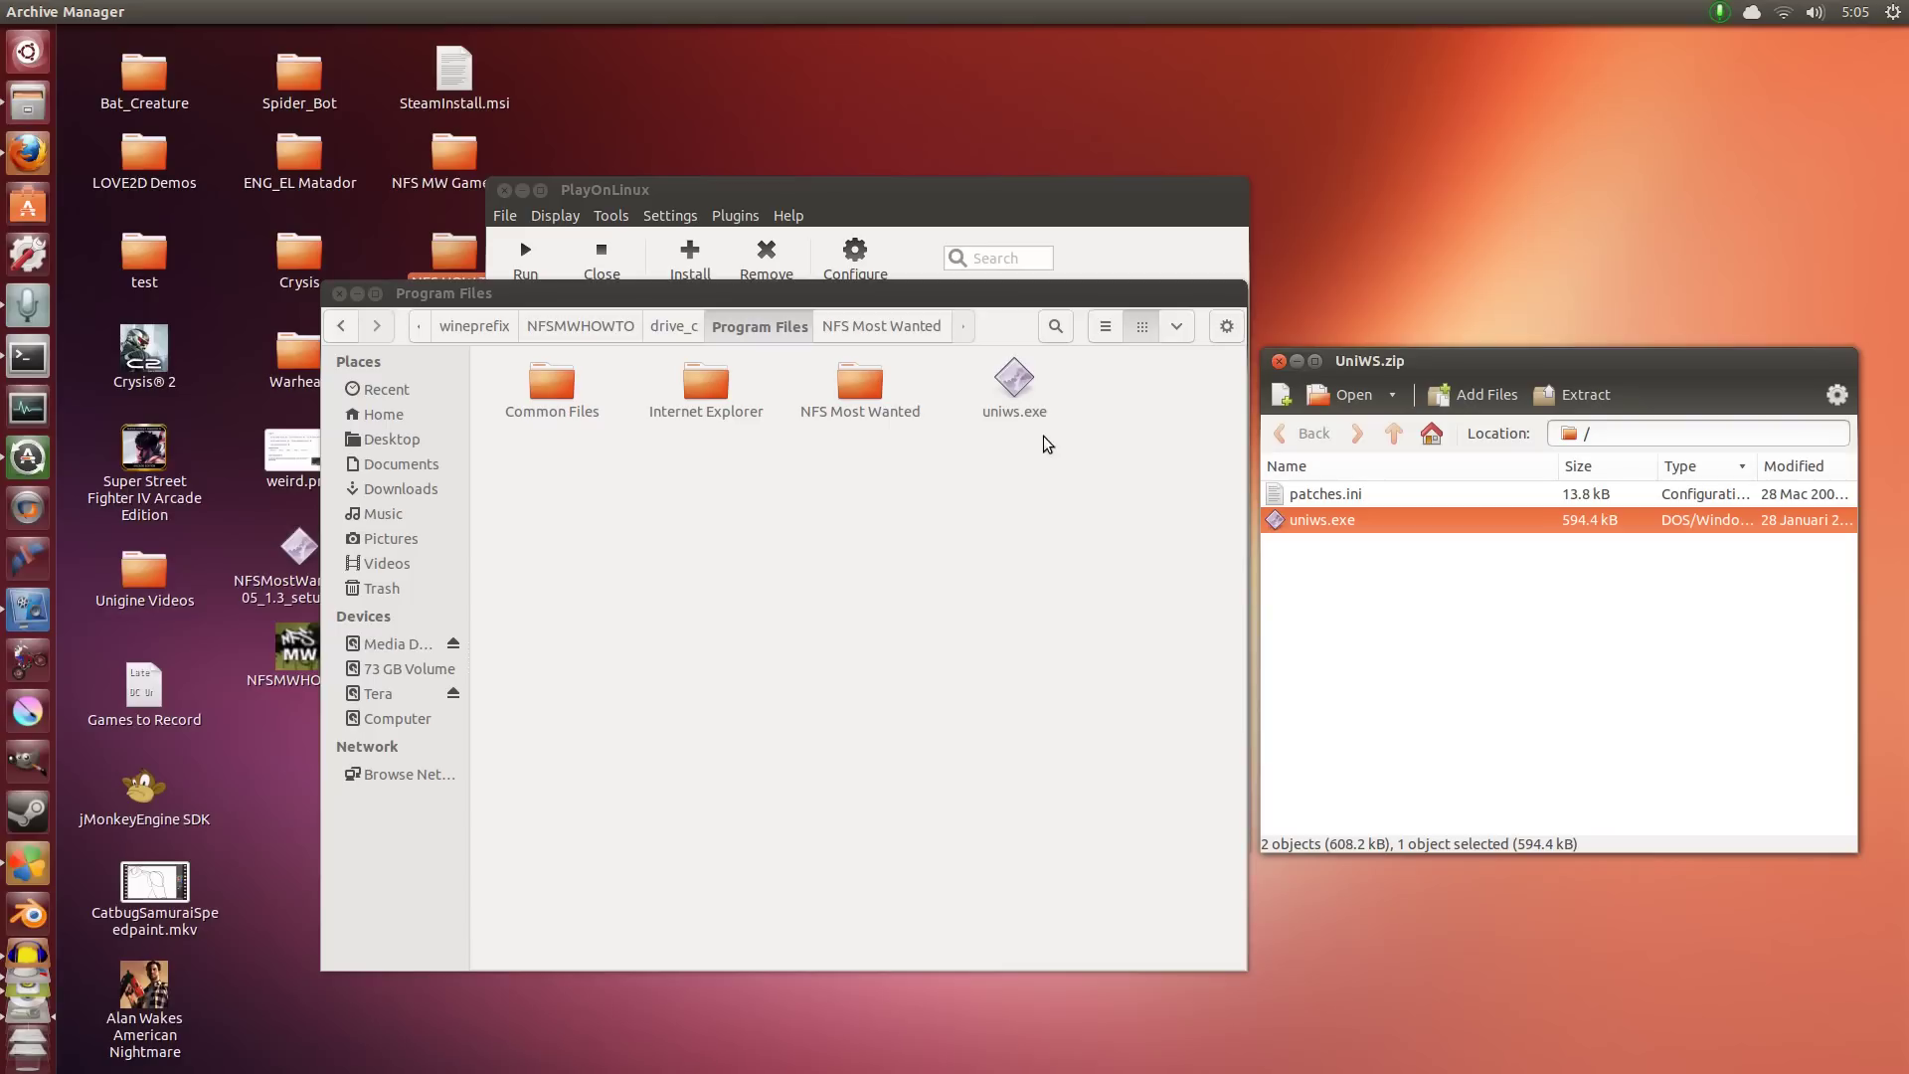
{"action": "left_click_drag", "start_coordinate": [1407, 496], "coordinate": [793, 578]}
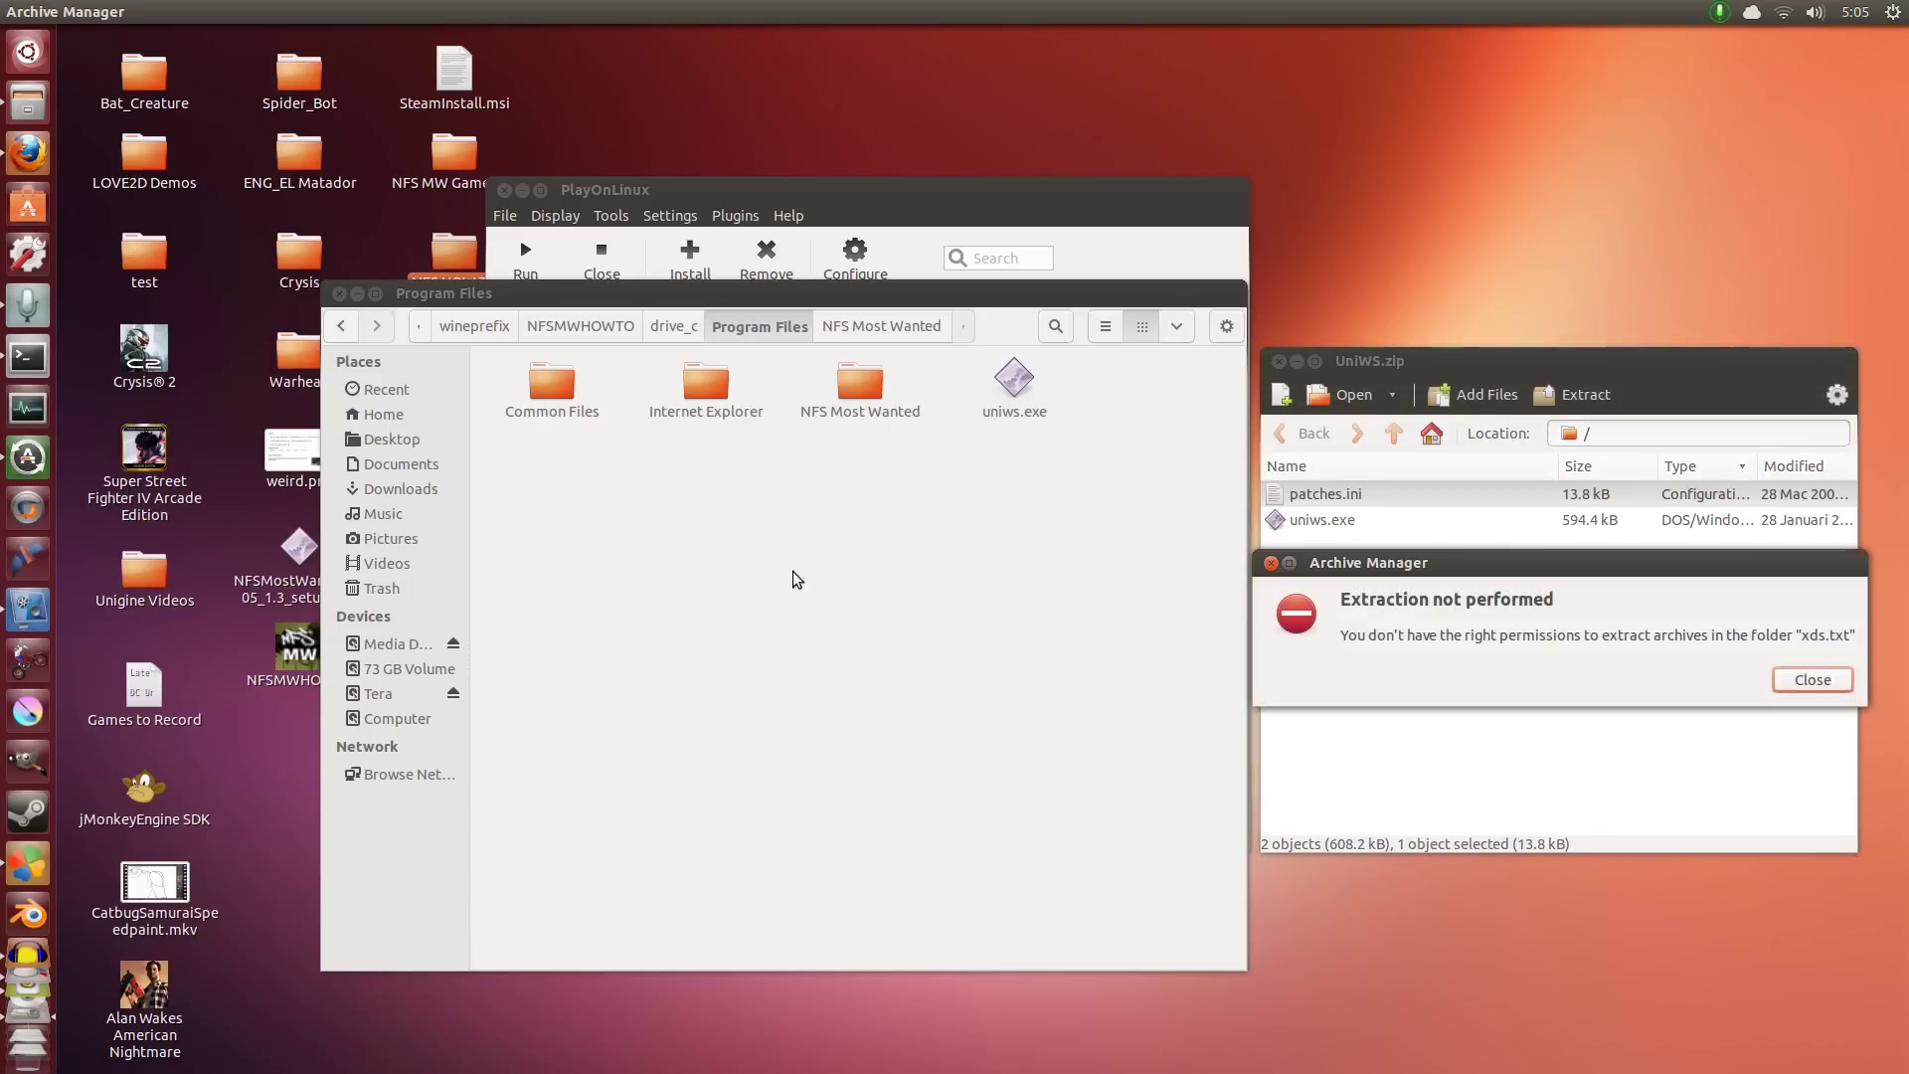
{"action": "left_click", "coordinate": [1790, 686]}
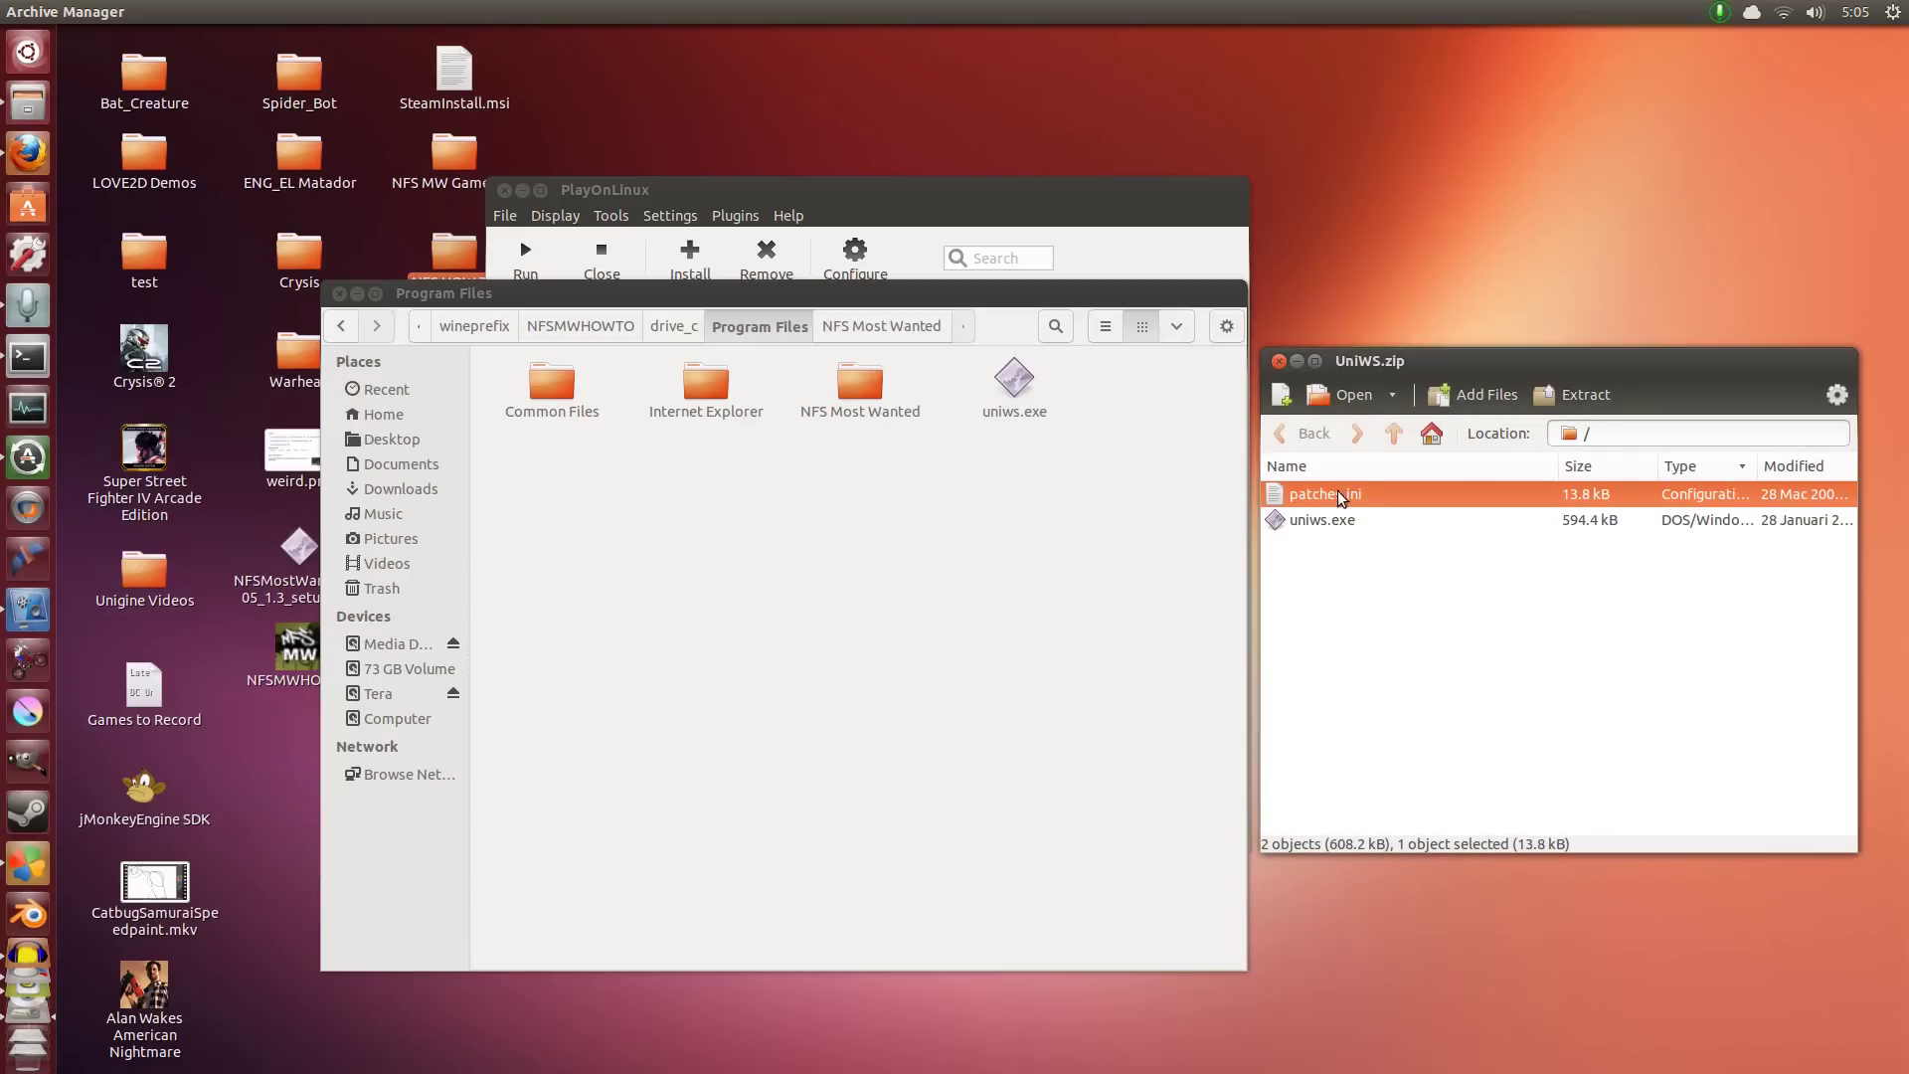
{"action": "left_click_drag", "start_coordinate": [497, 293], "coordinate": [1006, 258]}
Open the uniwsNFSMW application's directory and copy patches.ini and uniws.exe
{"action": "left_click_drag", "start_coordinate": [919, 206], "coordinate": [850, 211]}
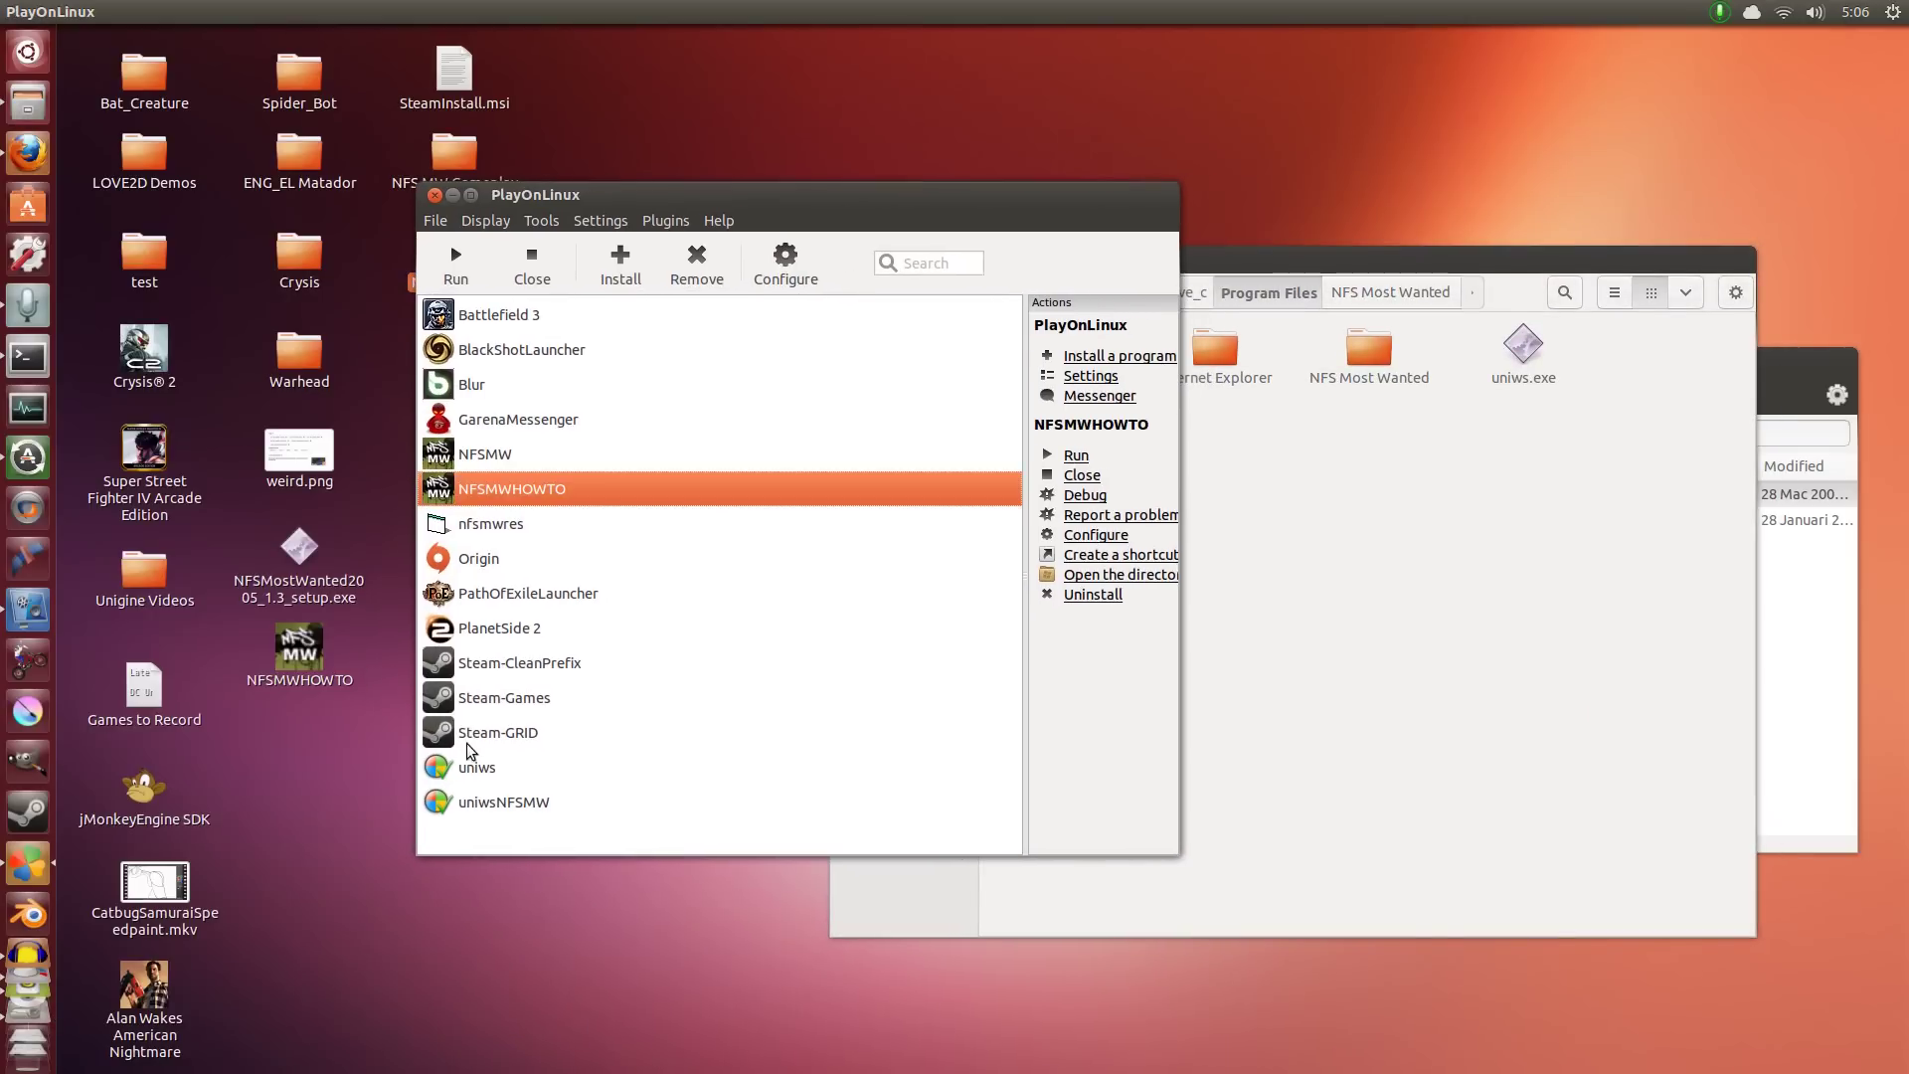
{"action": "right_click", "coordinate": [506, 799]}
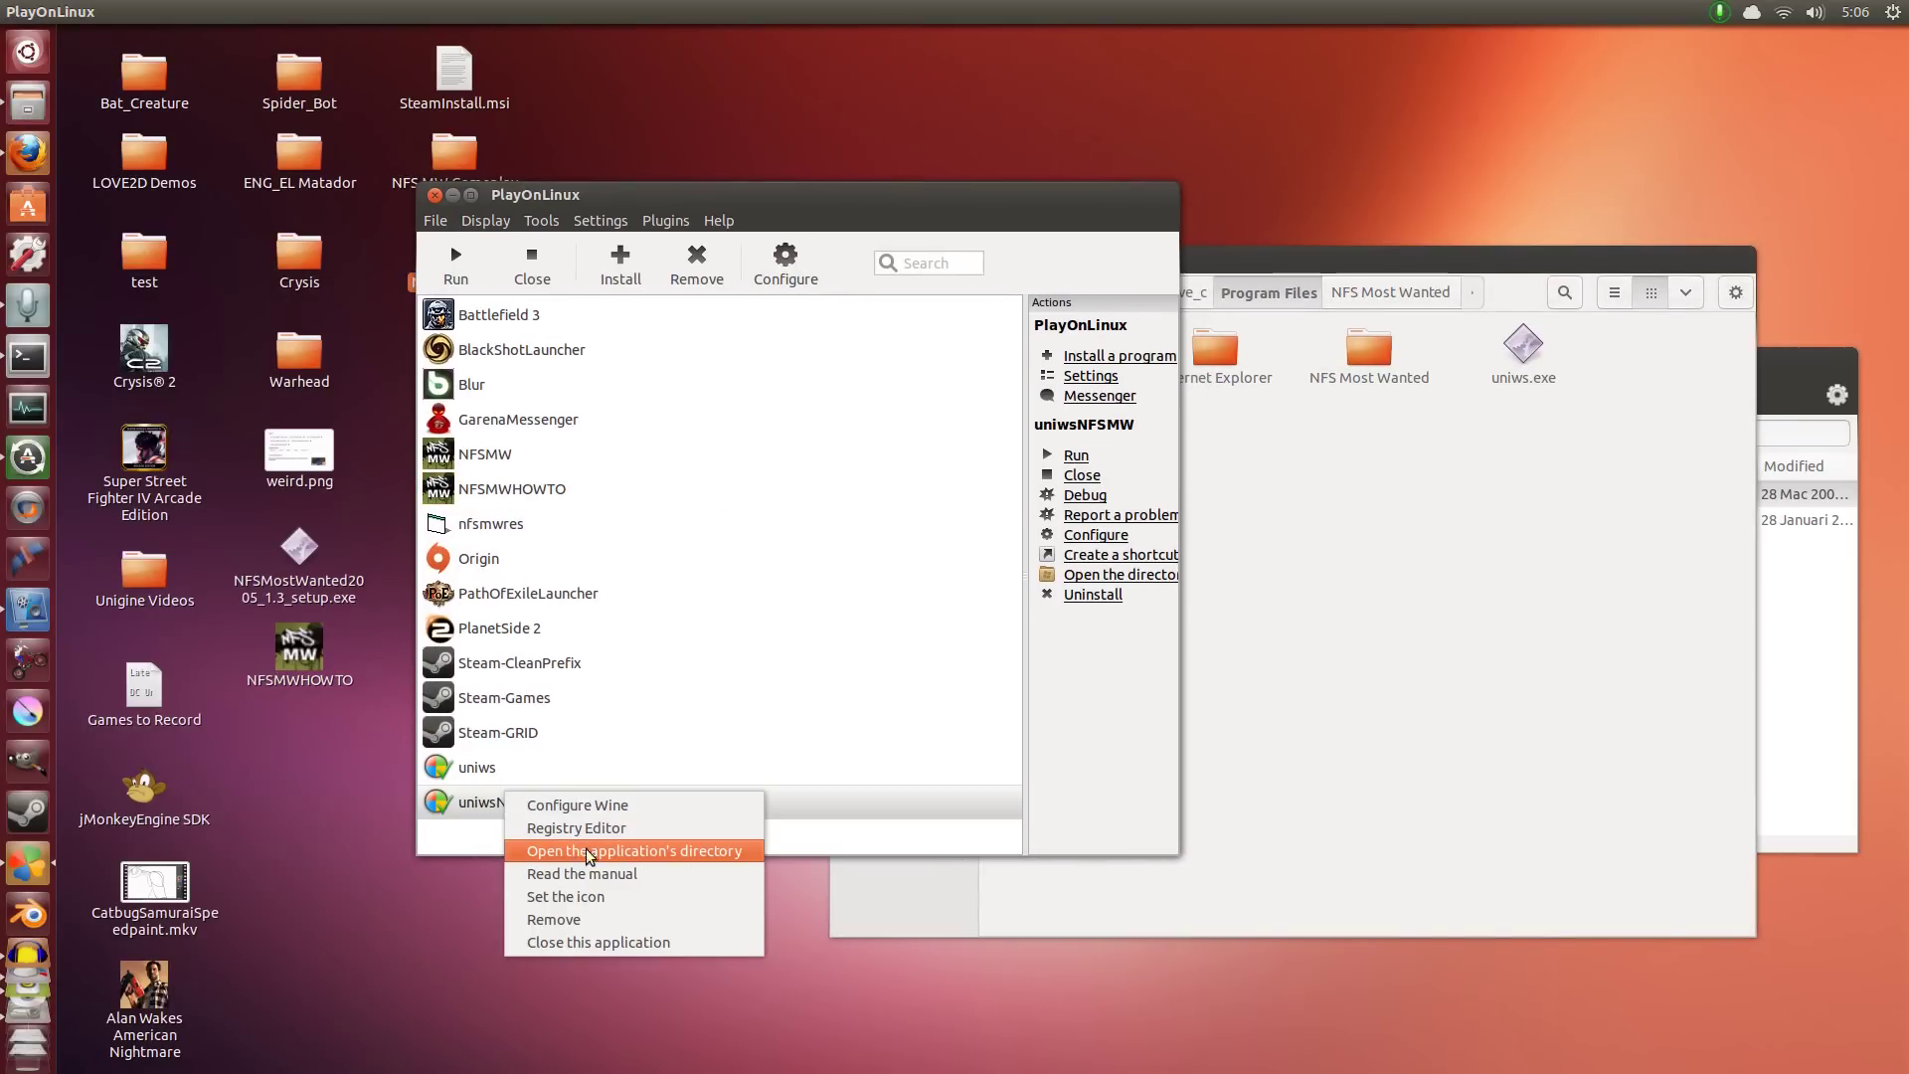
{"action": "left_click", "coordinate": [651, 857]}
{"action": "left_click_drag", "start_coordinate": [379, 420], "coordinate": [528, 521]}
{"action": "left_click_drag", "start_coordinate": [917, 676], "coordinate": [1070, 646]}
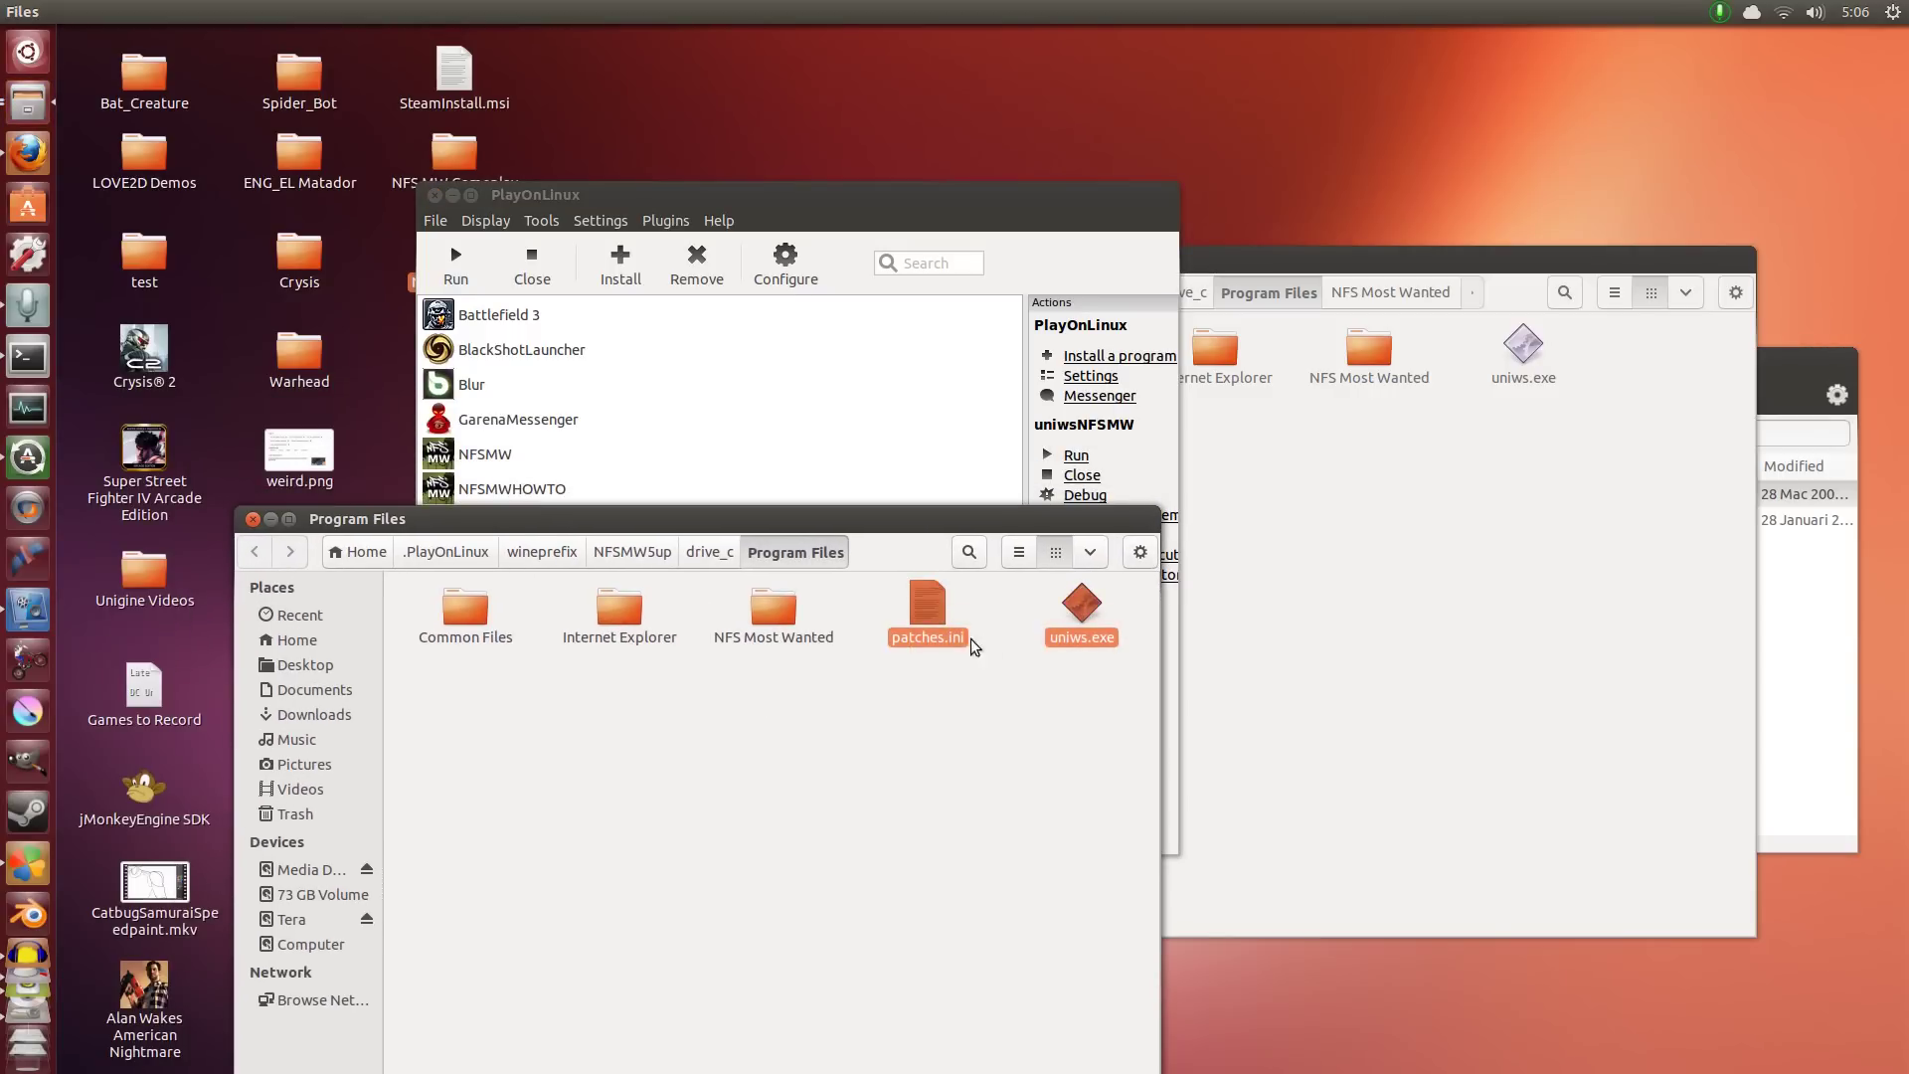
{"action": "right_click", "coordinate": [1087, 648]}
{"action": "left_click", "coordinate": [1143, 735]}
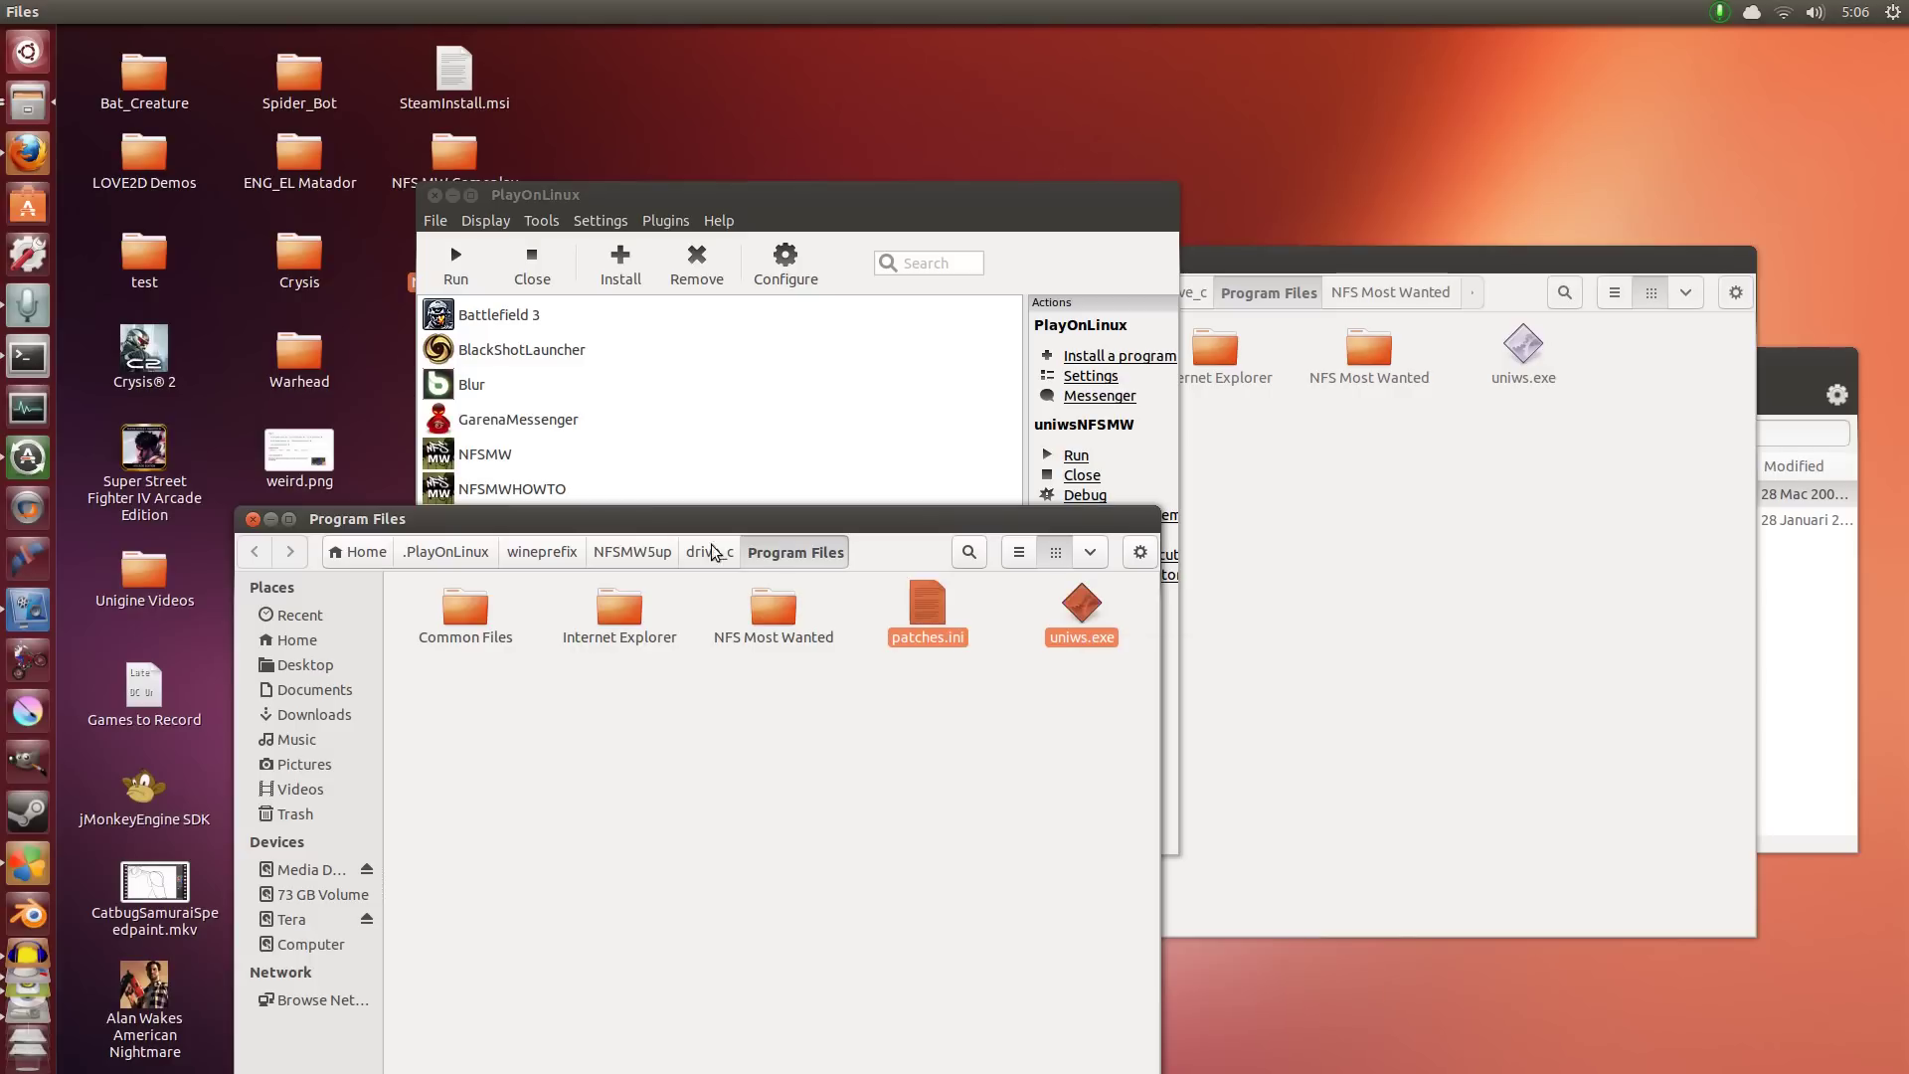
Paste the copied files into NFSMWHOWTO's Program Files, replacing the existing uniws.exe
{"action": "left_click", "coordinate": [248, 519]}
{"action": "left_click", "coordinate": [1323, 503]}
{"action": "left_click", "coordinate": [1370, 348]}
{"action": "left_click_drag", "start_coordinate": [1335, 256], "coordinate": [1000, 222]}
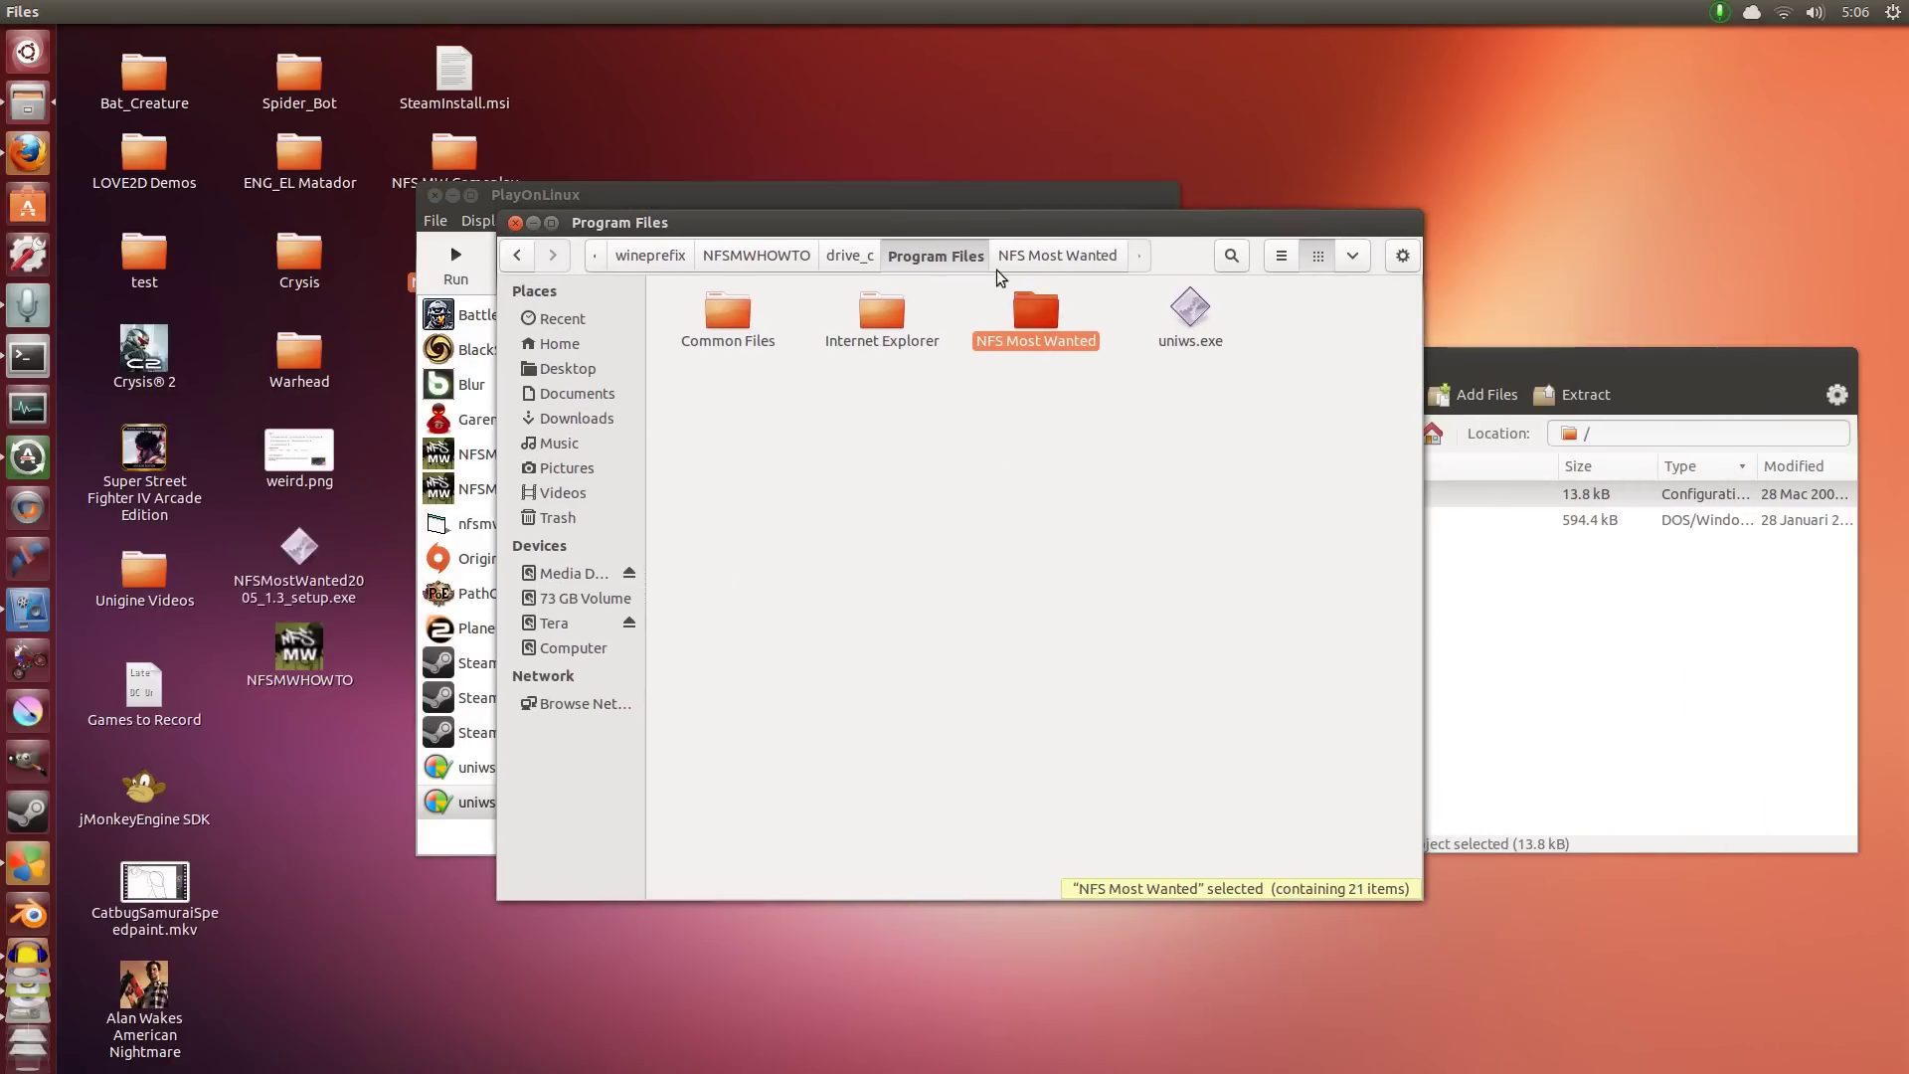
{"action": "left_click", "coordinate": [1031, 468]}
{"action": "right_click", "coordinate": [948, 443]}
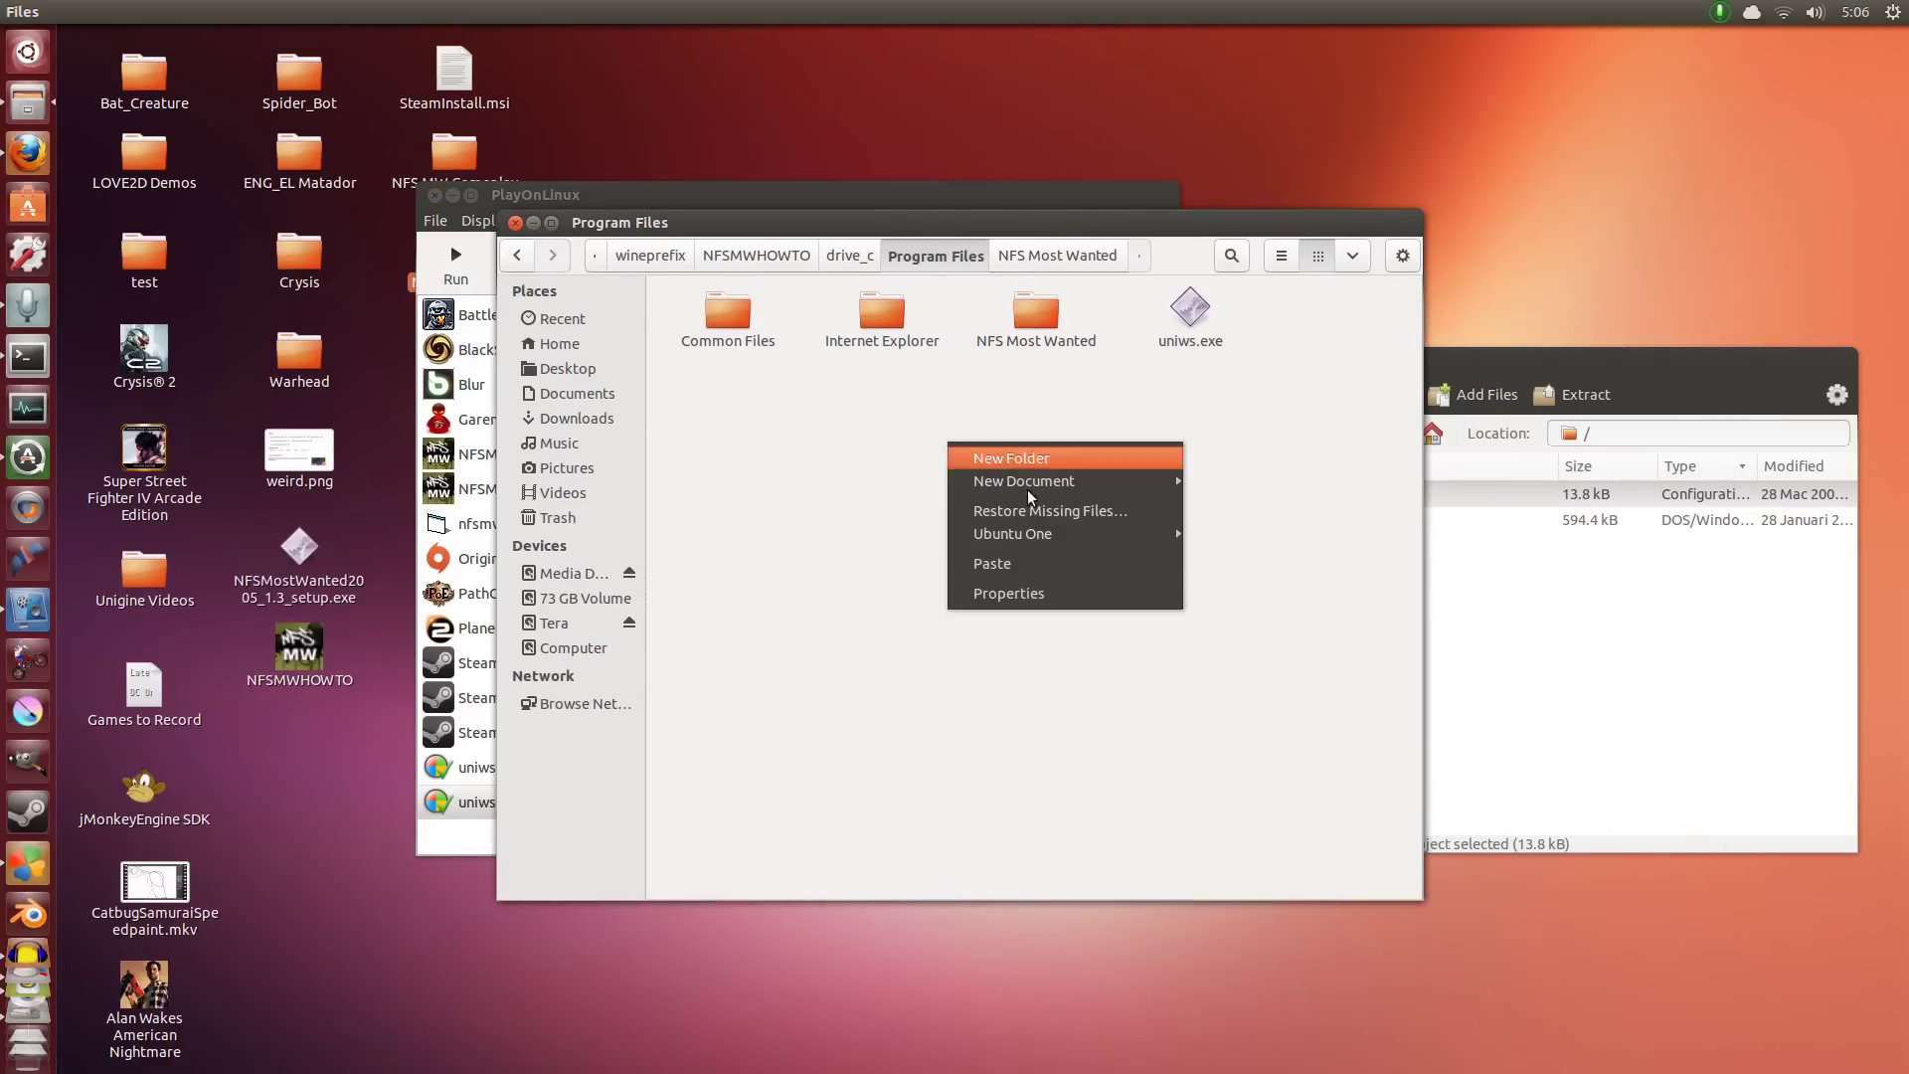
{"action": "left_click", "coordinate": [1035, 564]}
{"action": "left_click", "coordinate": [1238, 863]}
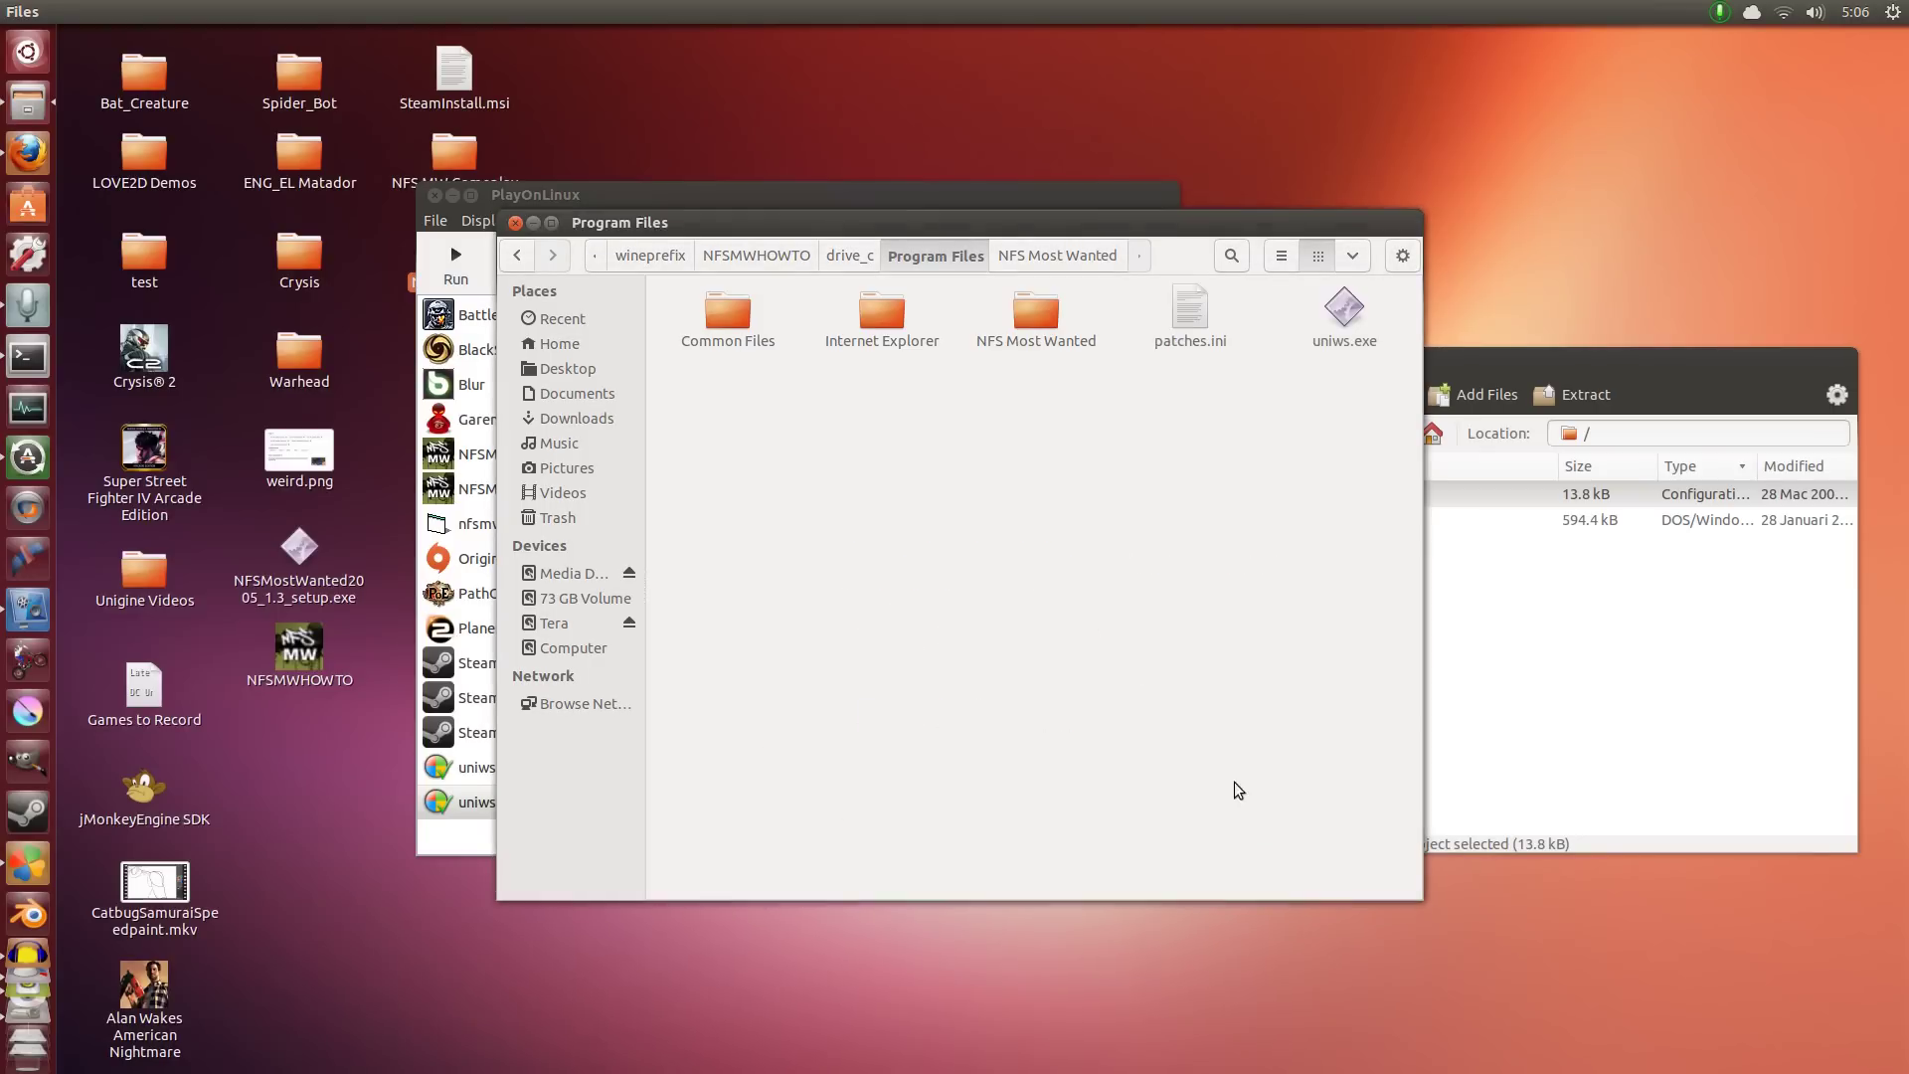
Close the UniWS.zip archive window and select the two pasted files
{"action": "left_click_drag", "start_coordinate": [1505, 353], "coordinate": [1435, 347]}
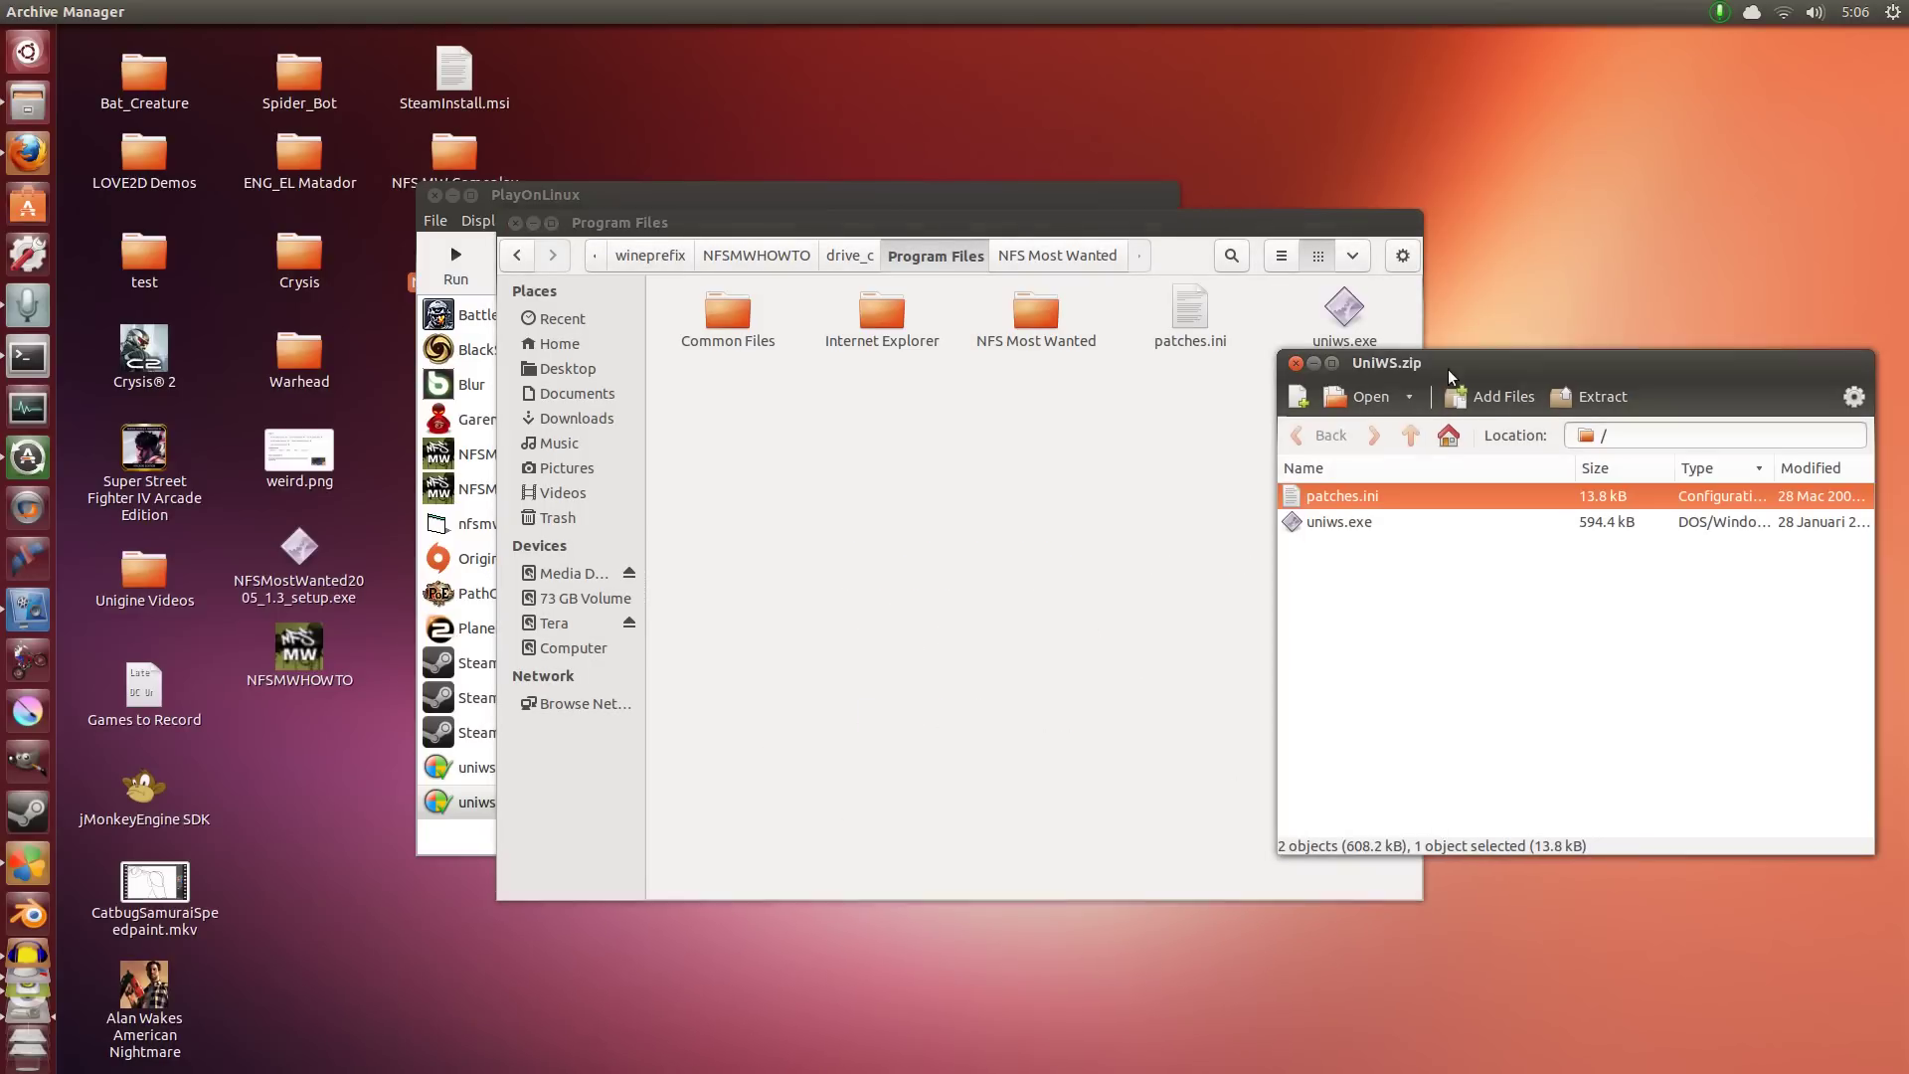
{"action": "left_click", "coordinate": [1291, 358]}
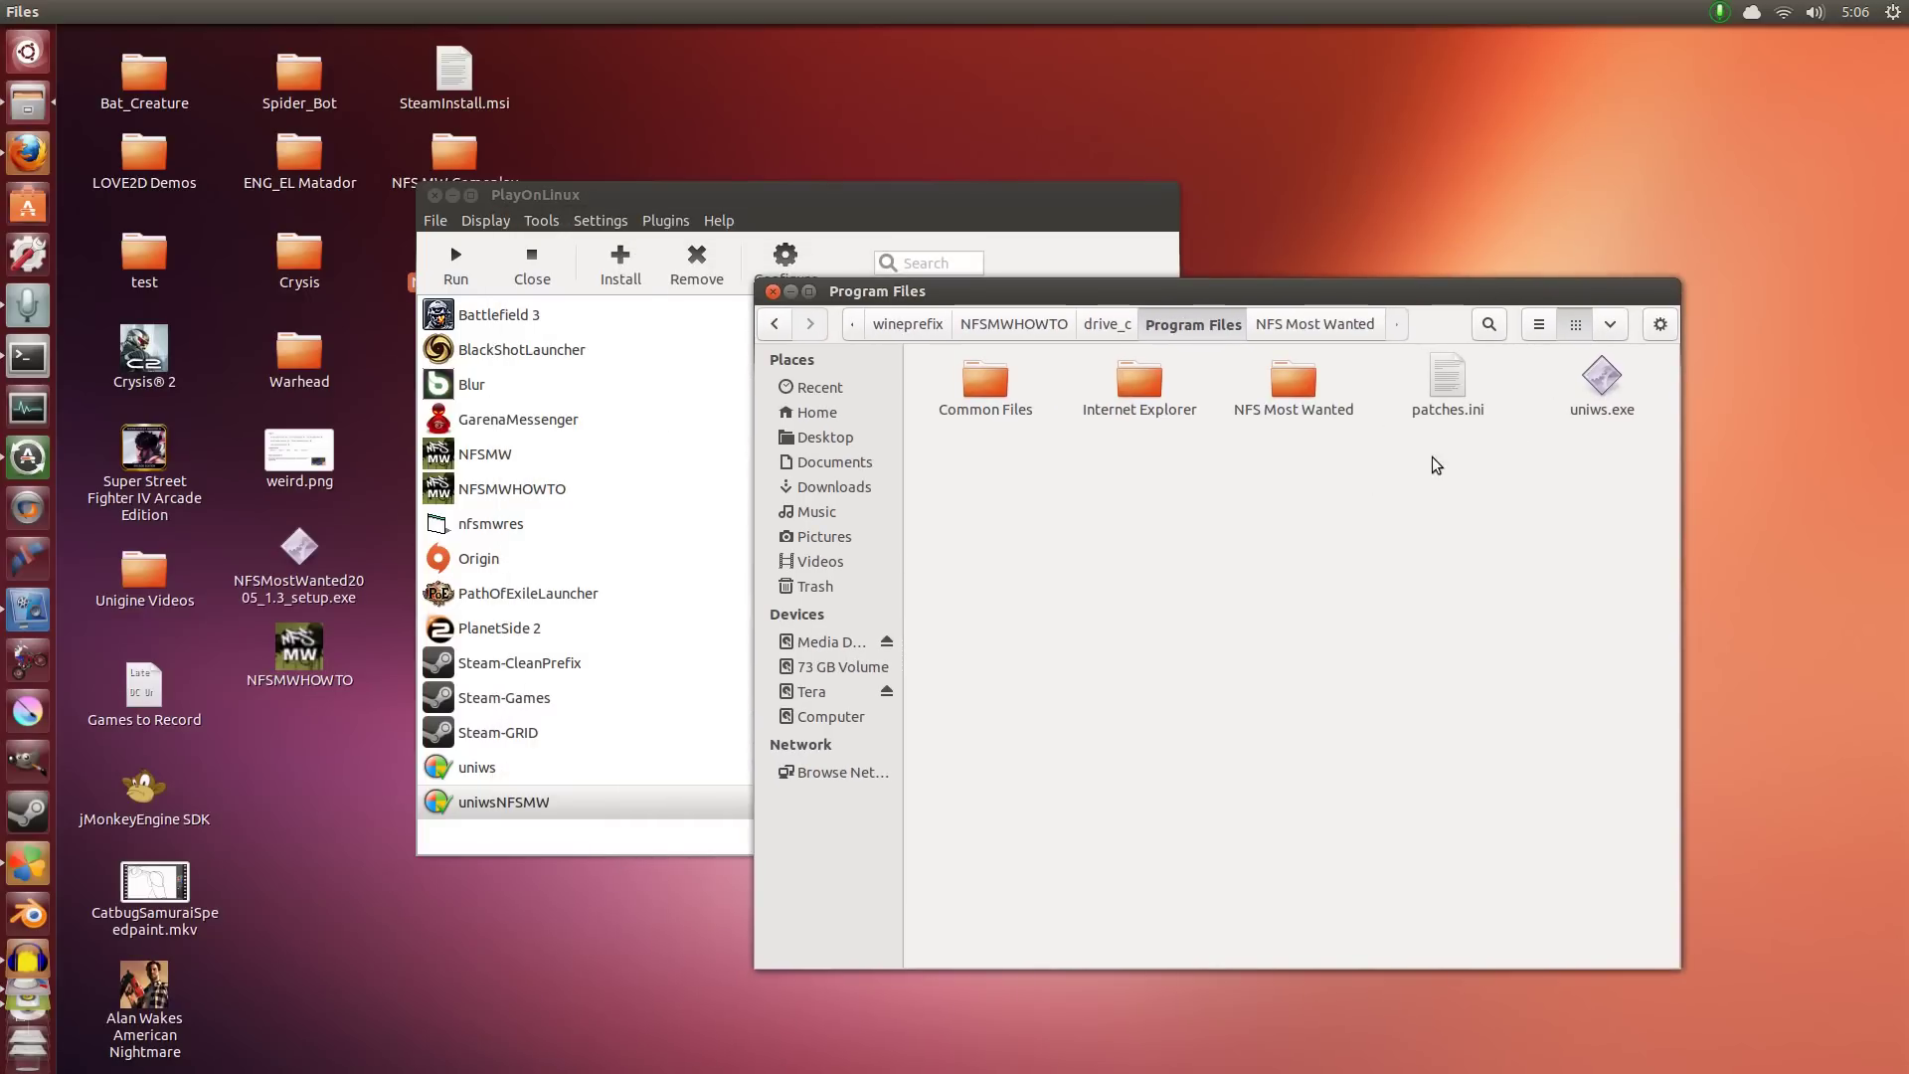
{"action": "left_click_drag", "start_coordinate": [1436, 466], "coordinate": [1653, 396]}
Open NFSMWHOWTO's configuration and start making a new shortcut from its virtual drive
{"action": "left_click", "coordinate": [1645, 397]}
{"action": "left_click", "coordinate": [929, 220]}
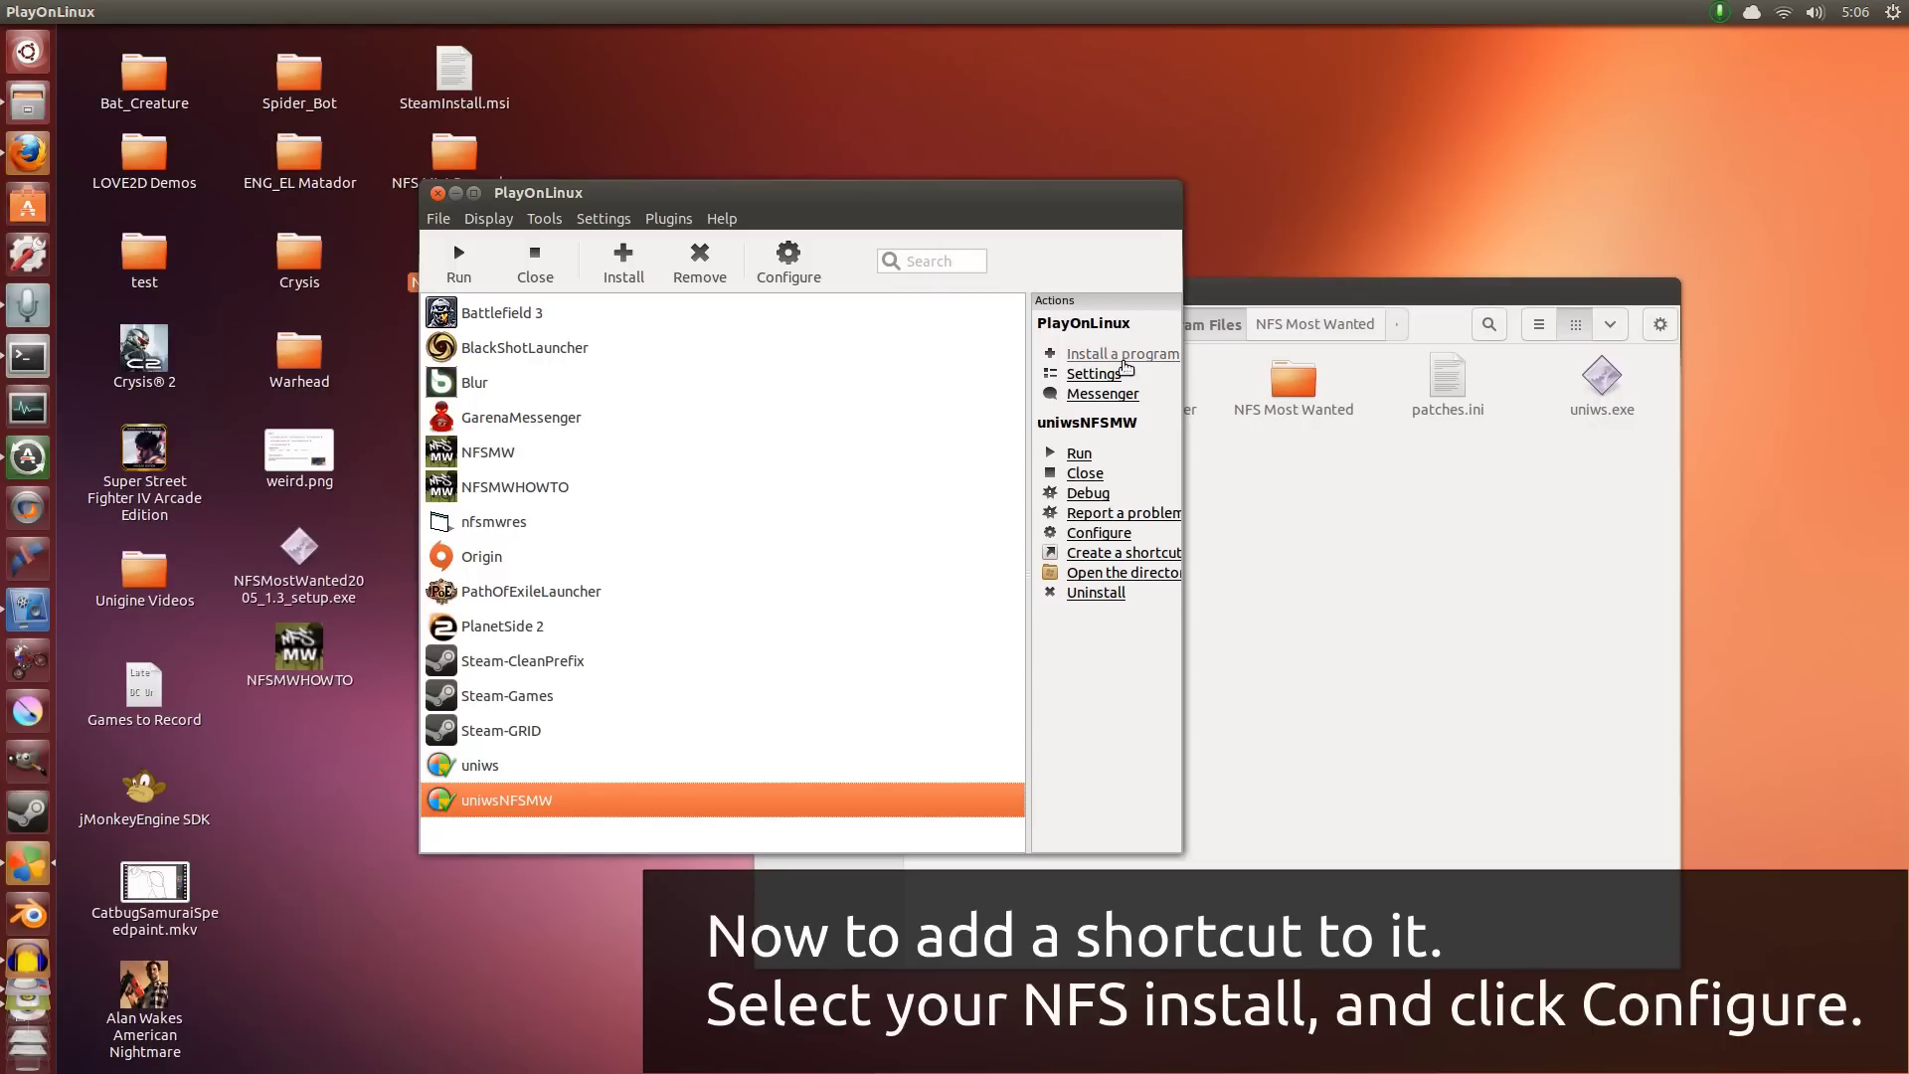
{"action": "left_click", "coordinate": [532, 489]}
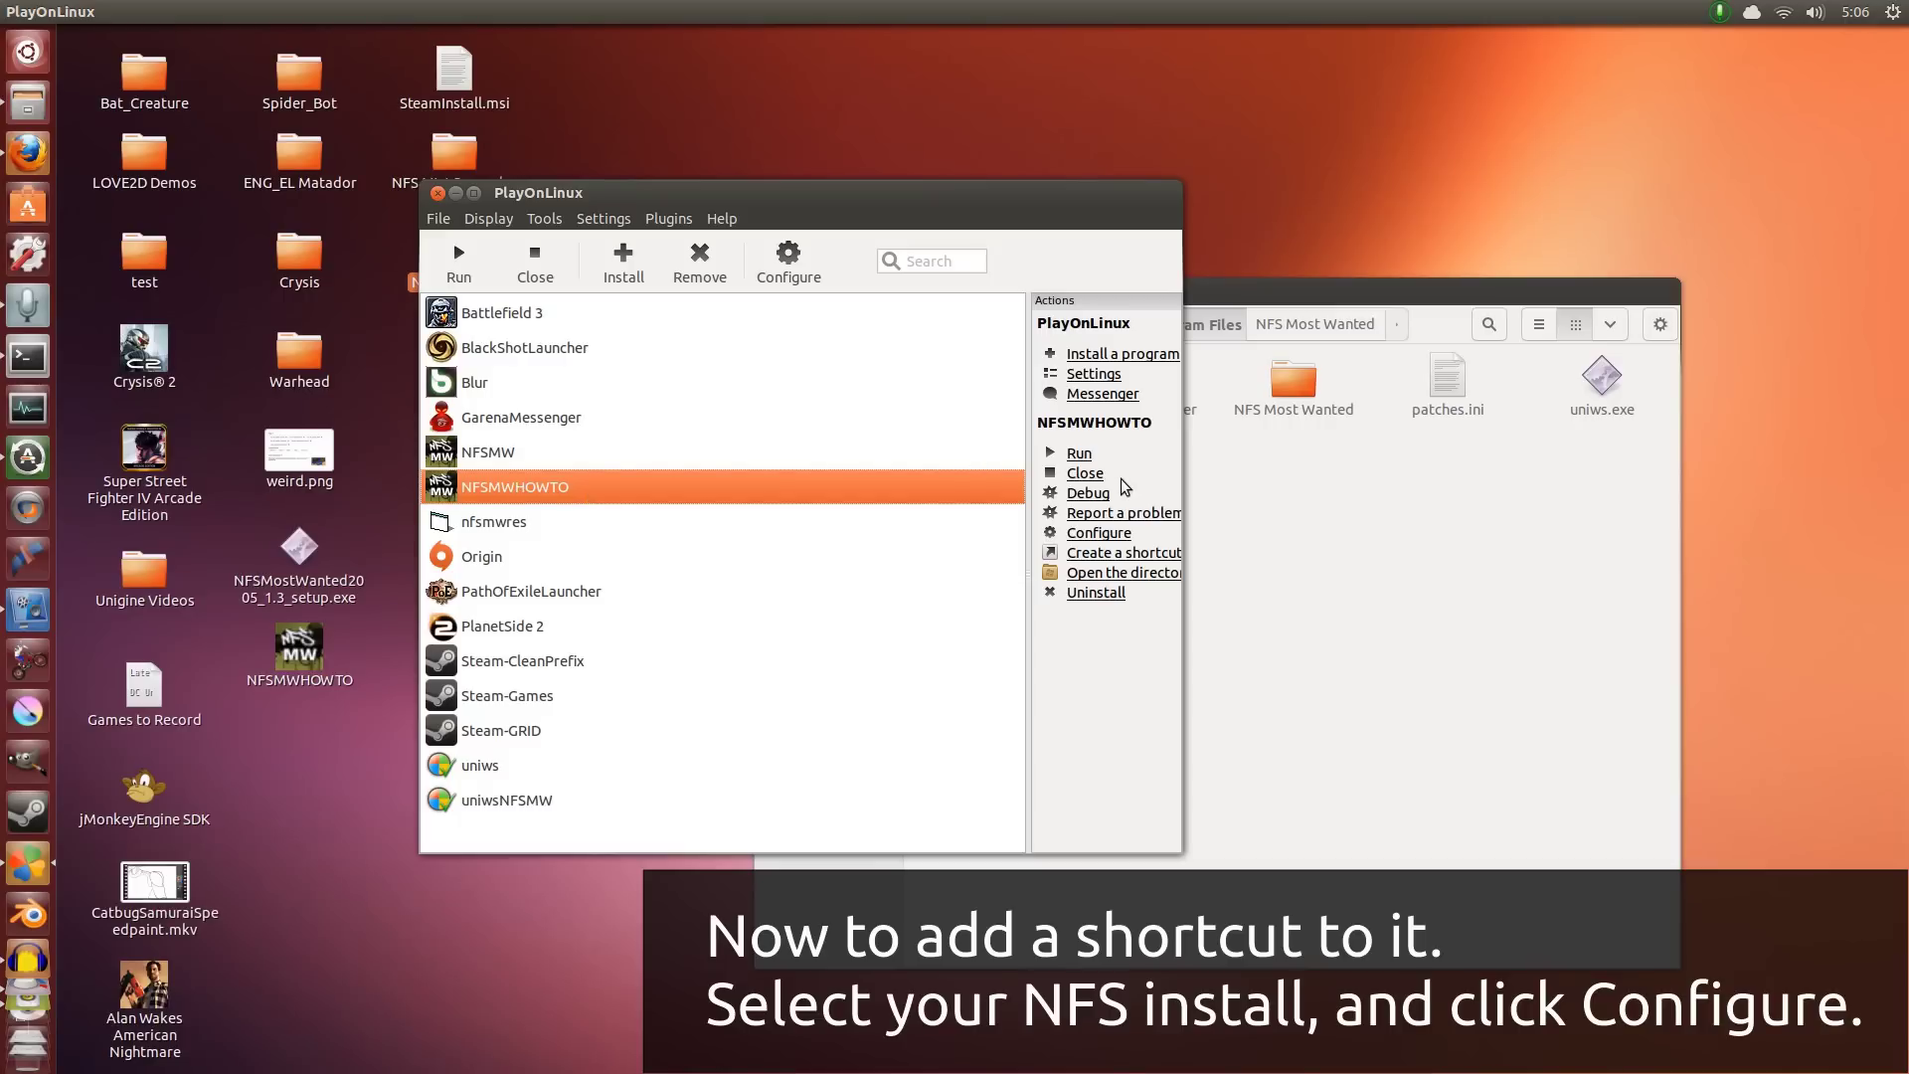
{"action": "left_click", "coordinate": [1116, 537]}
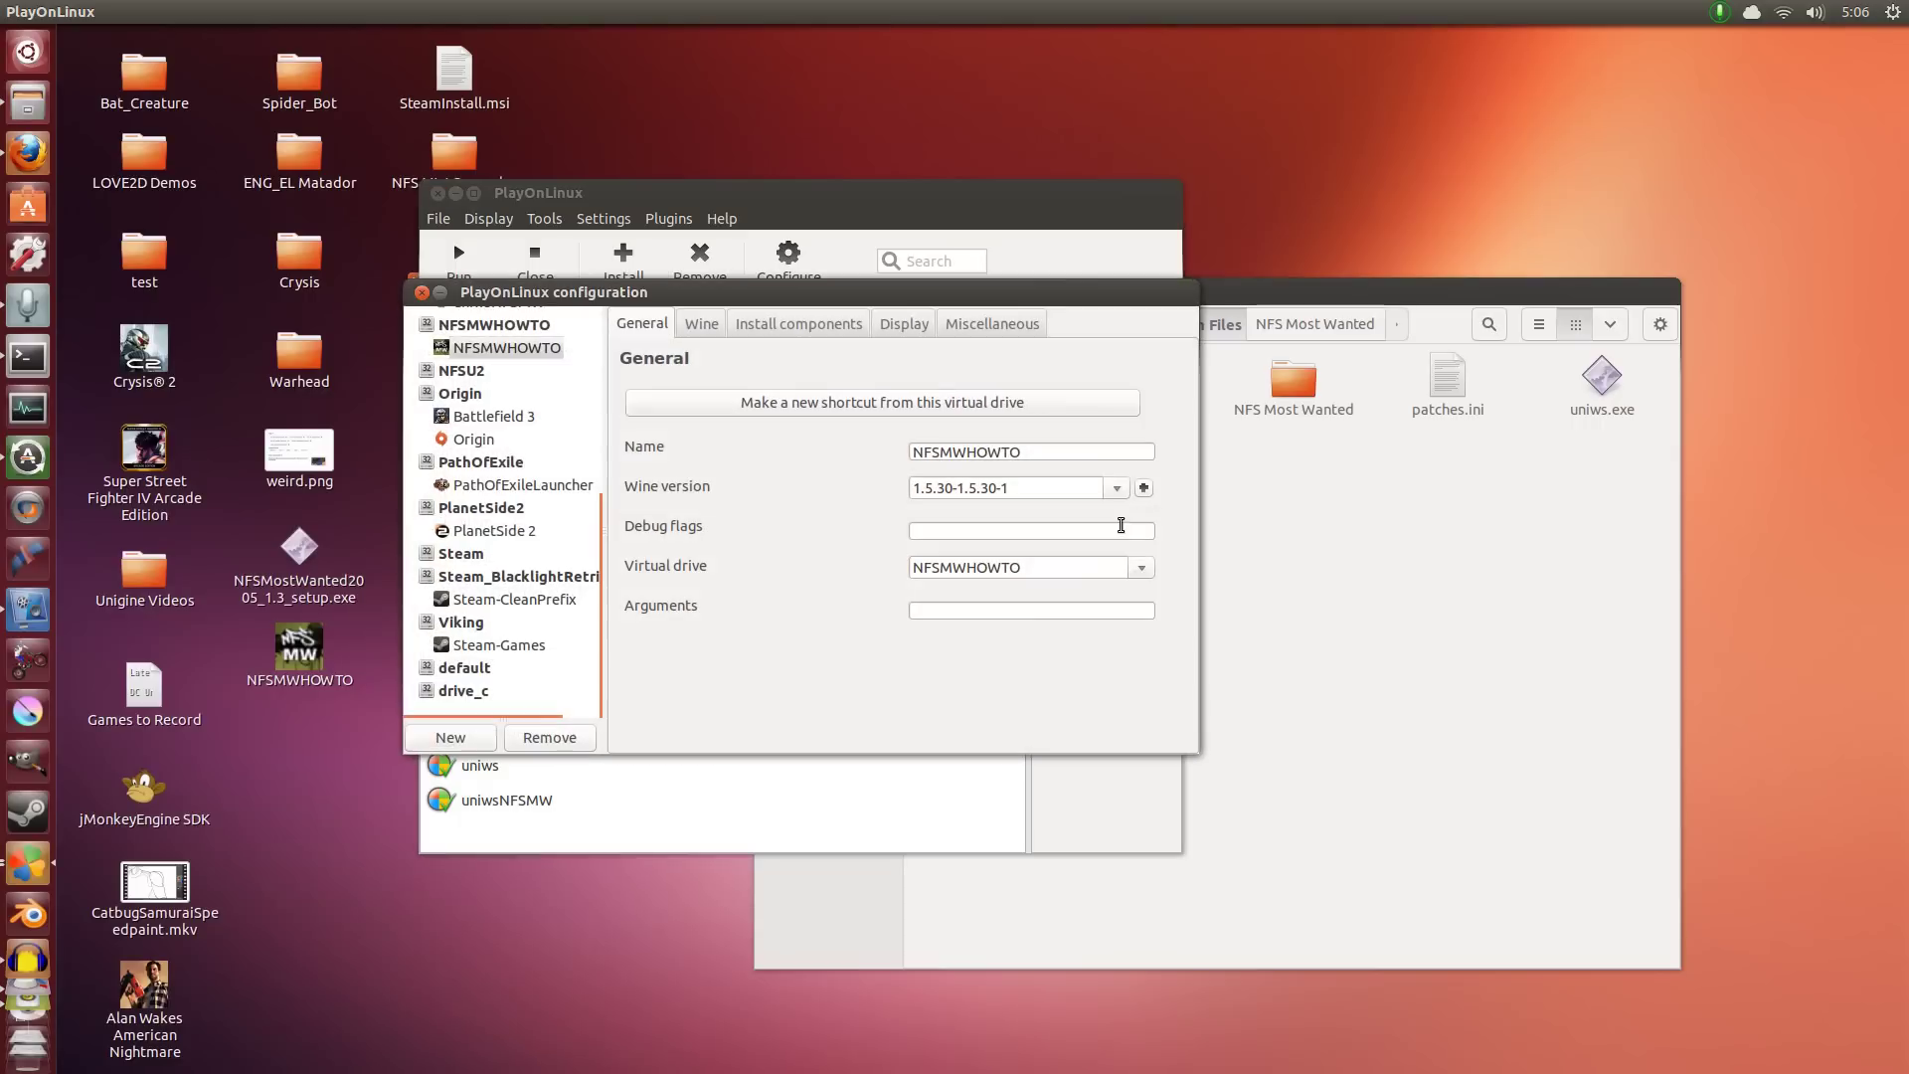
{"action": "left_click", "coordinate": [869, 404]}
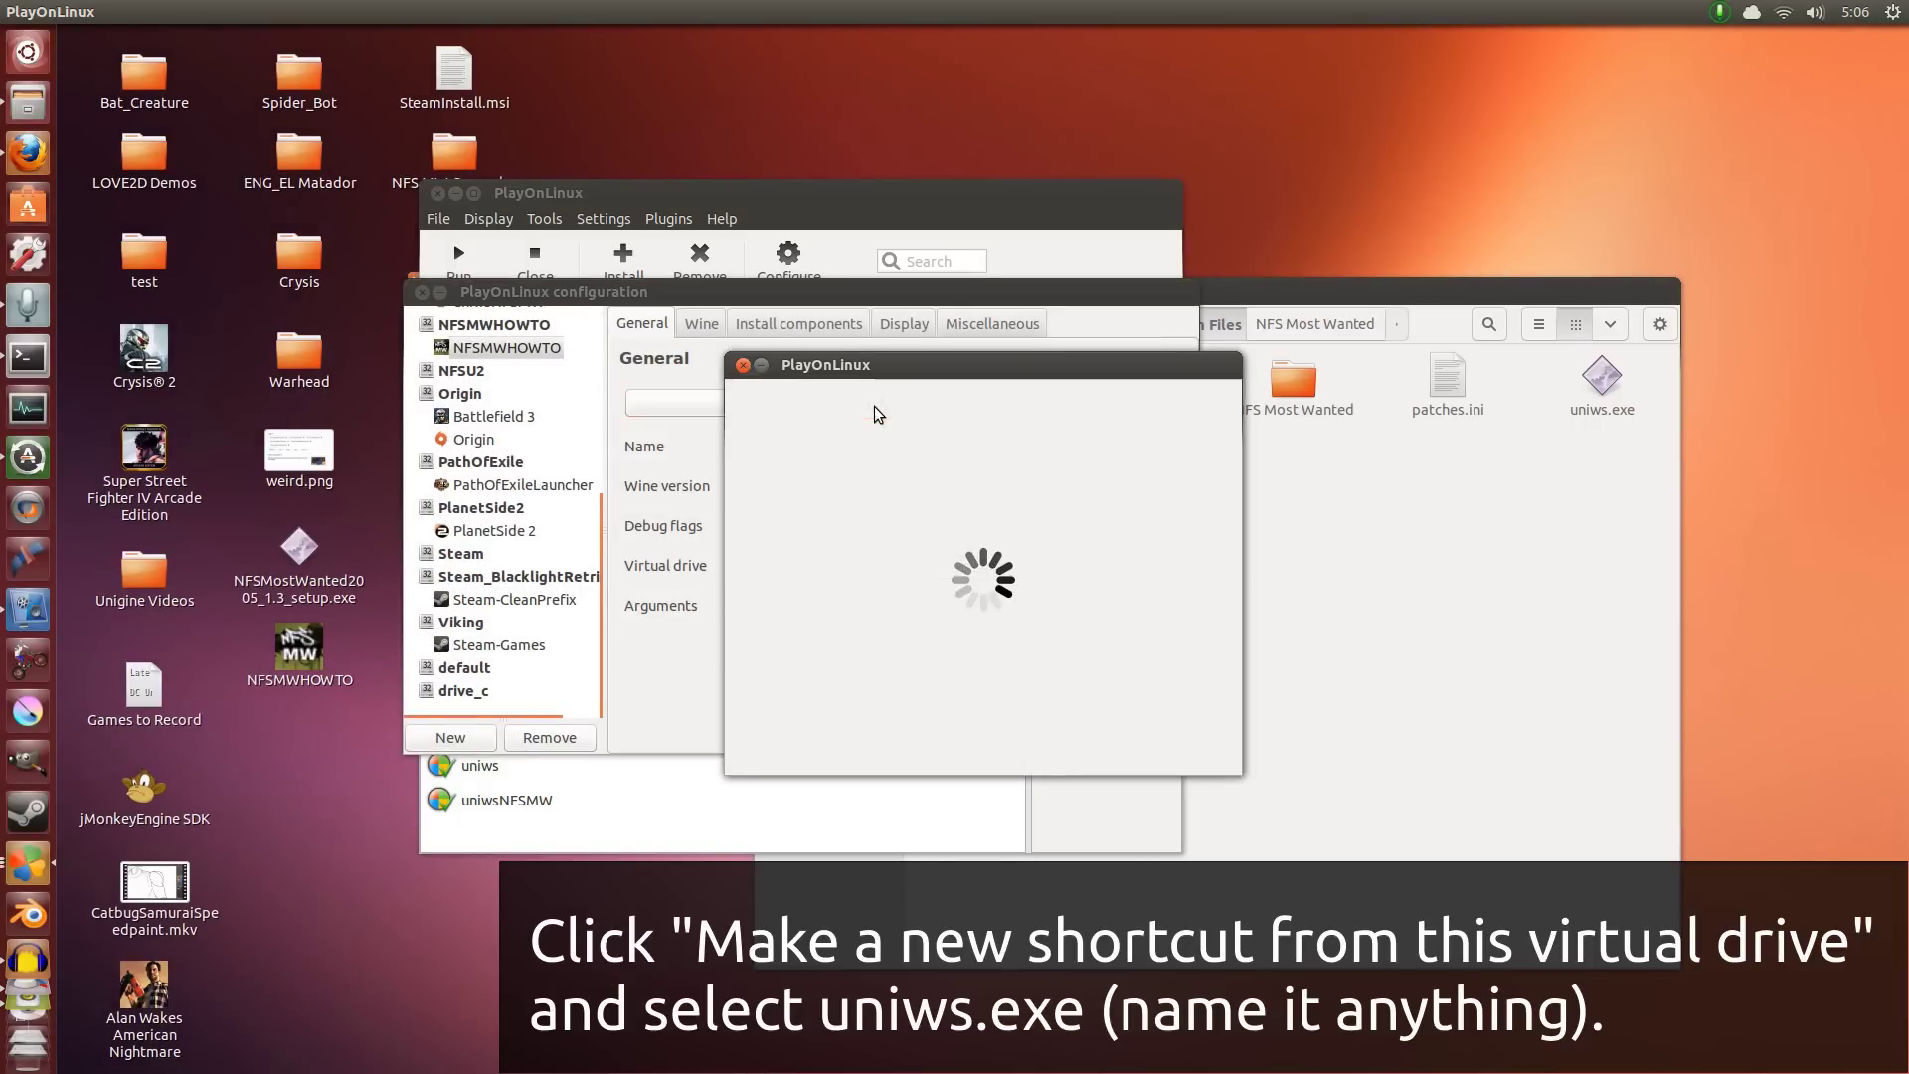
{"action": "left_click_drag", "start_coordinate": [850, 464], "coordinate": [849, 446]}
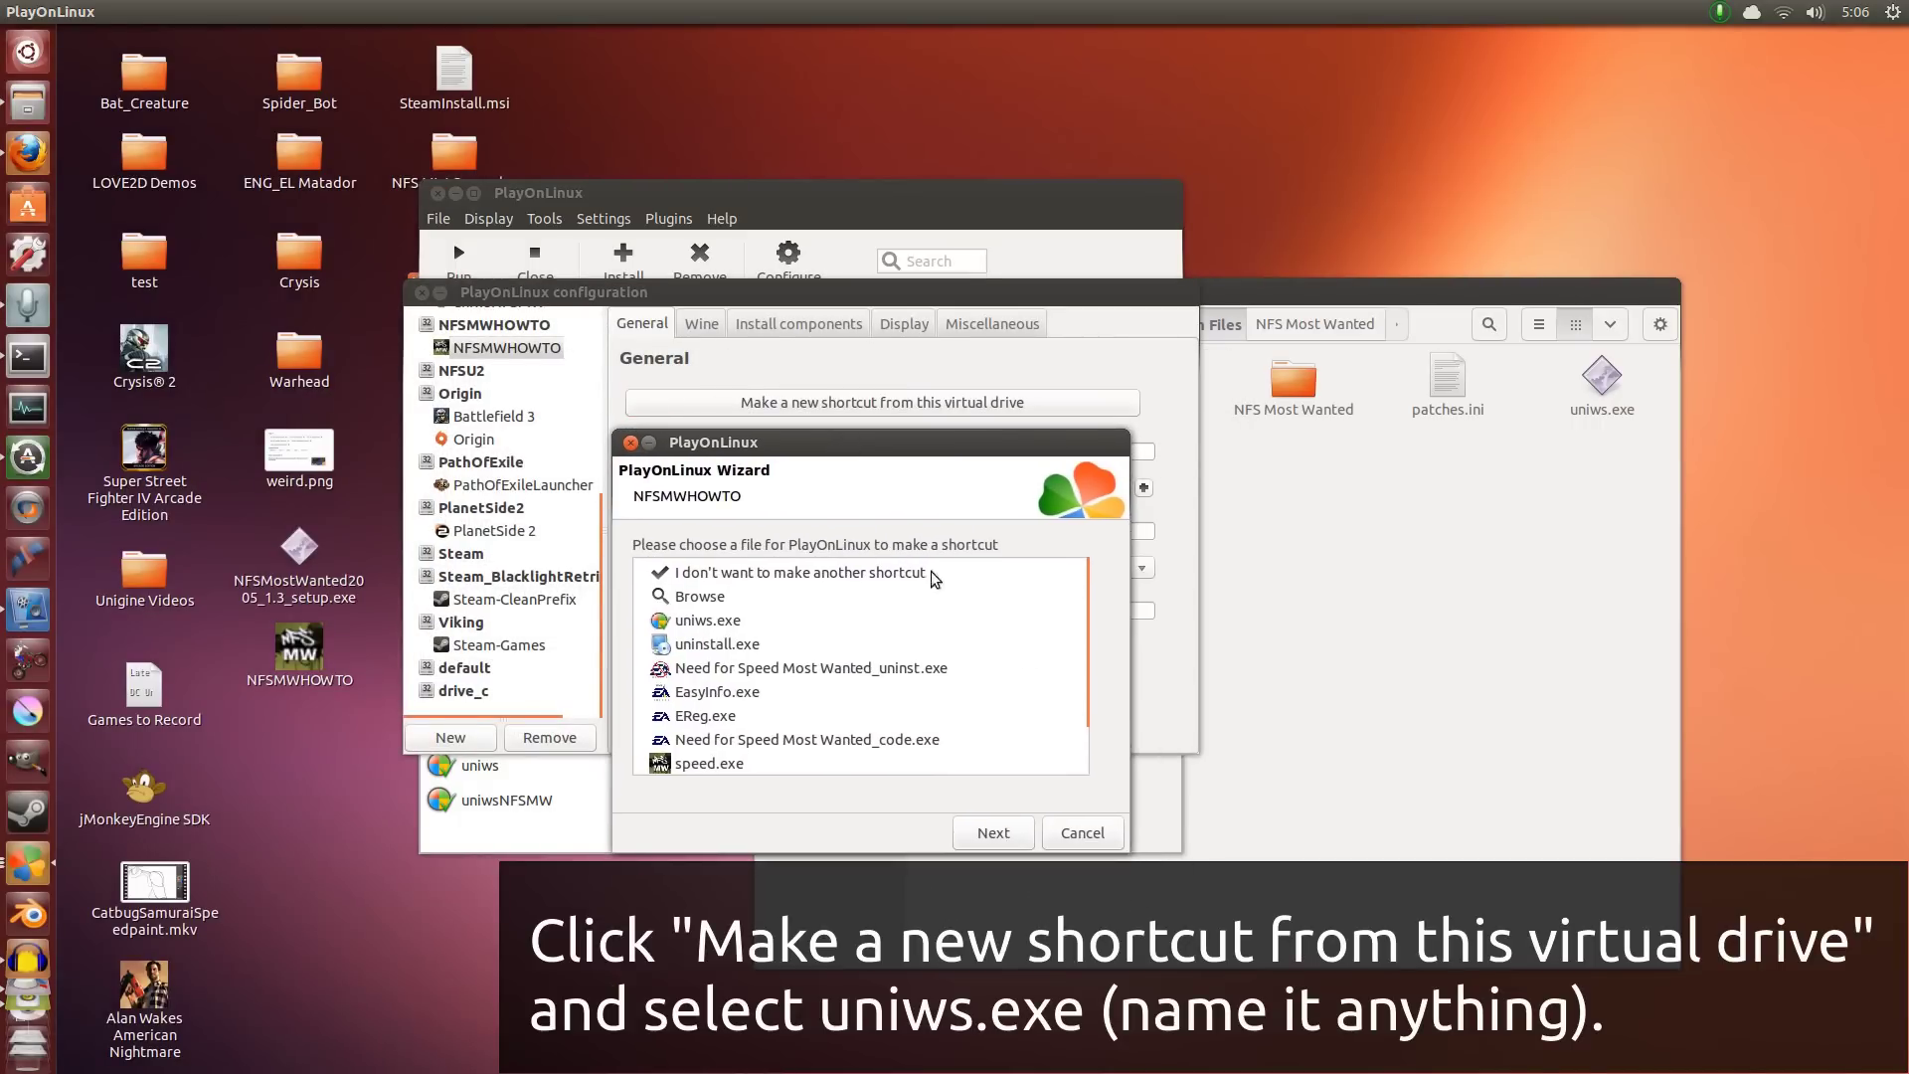
Pick uniws.exe, name the shortcut uniwsNFSMWHOWTO, create it and close the wizard and configuration
{"action": "left_click", "coordinate": [722, 621]}
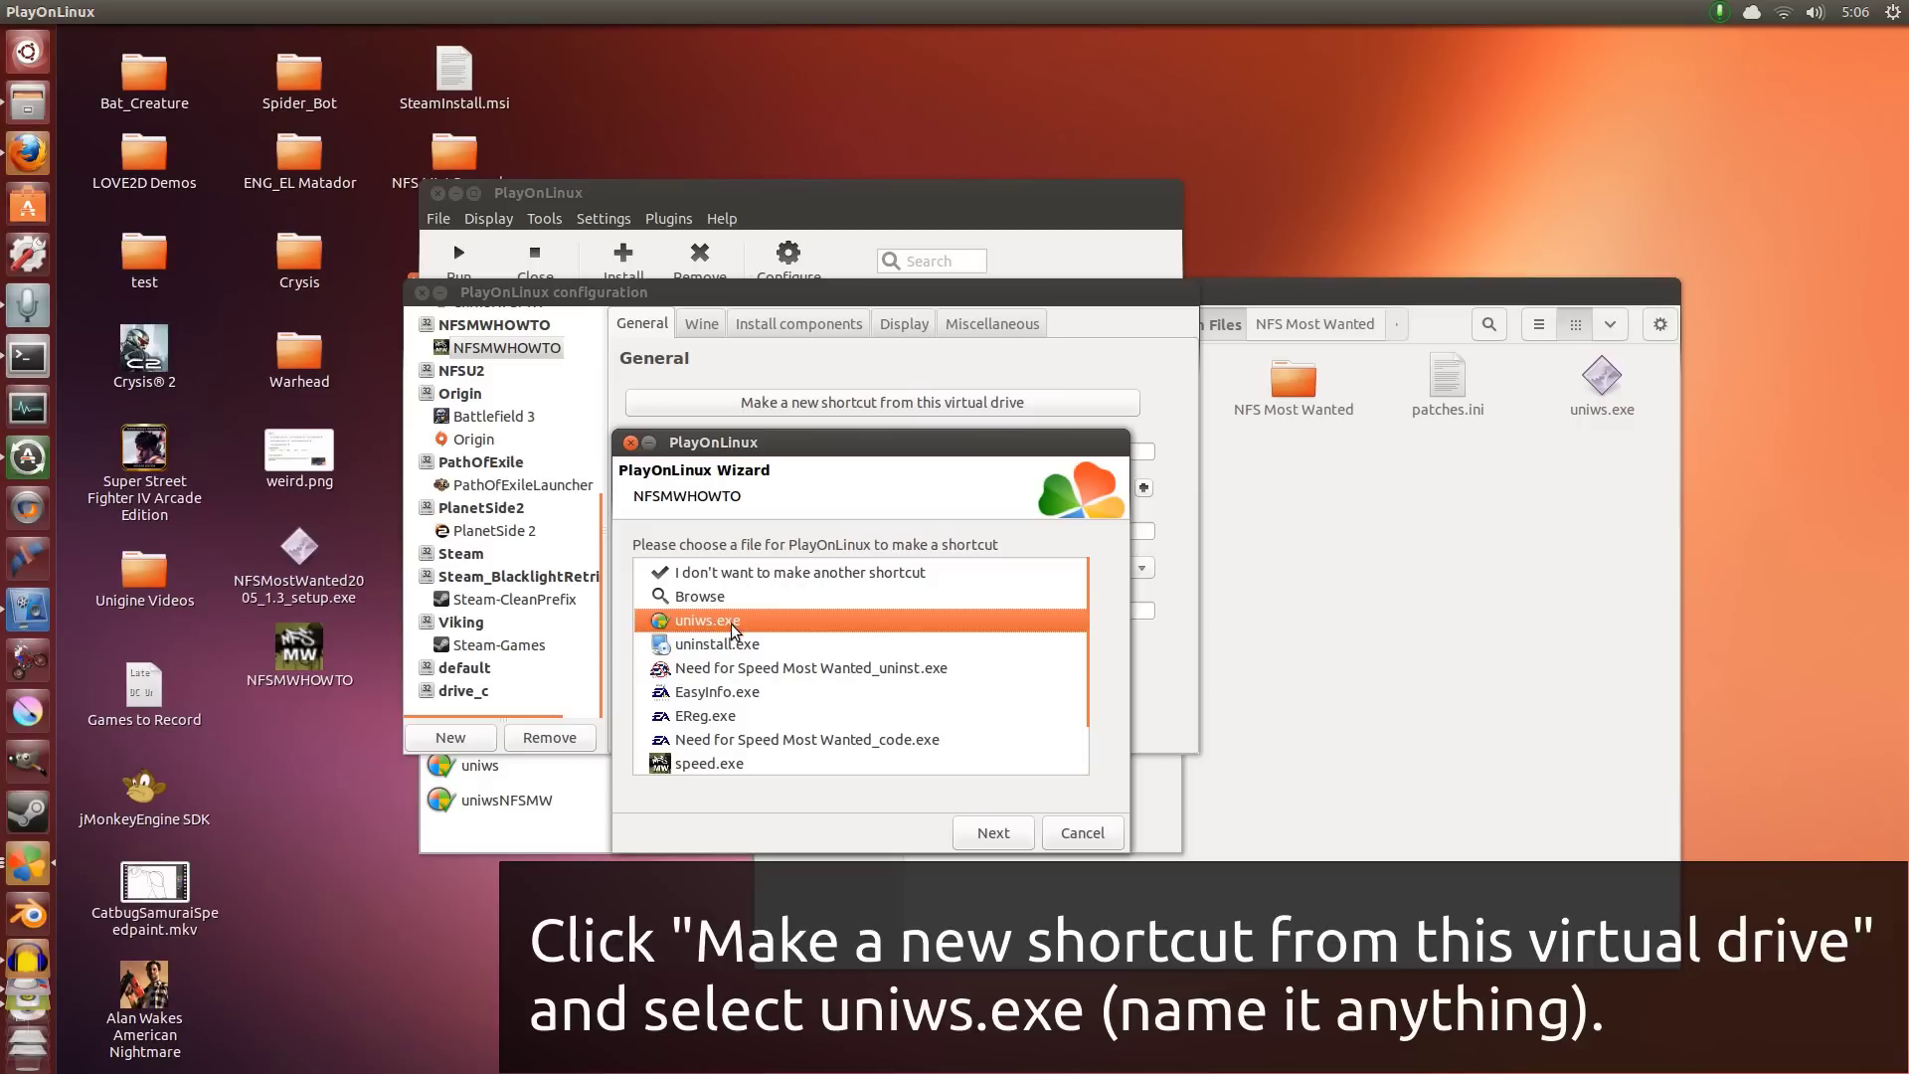
{"action": "left_click", "coordinate": [1318, 294]}
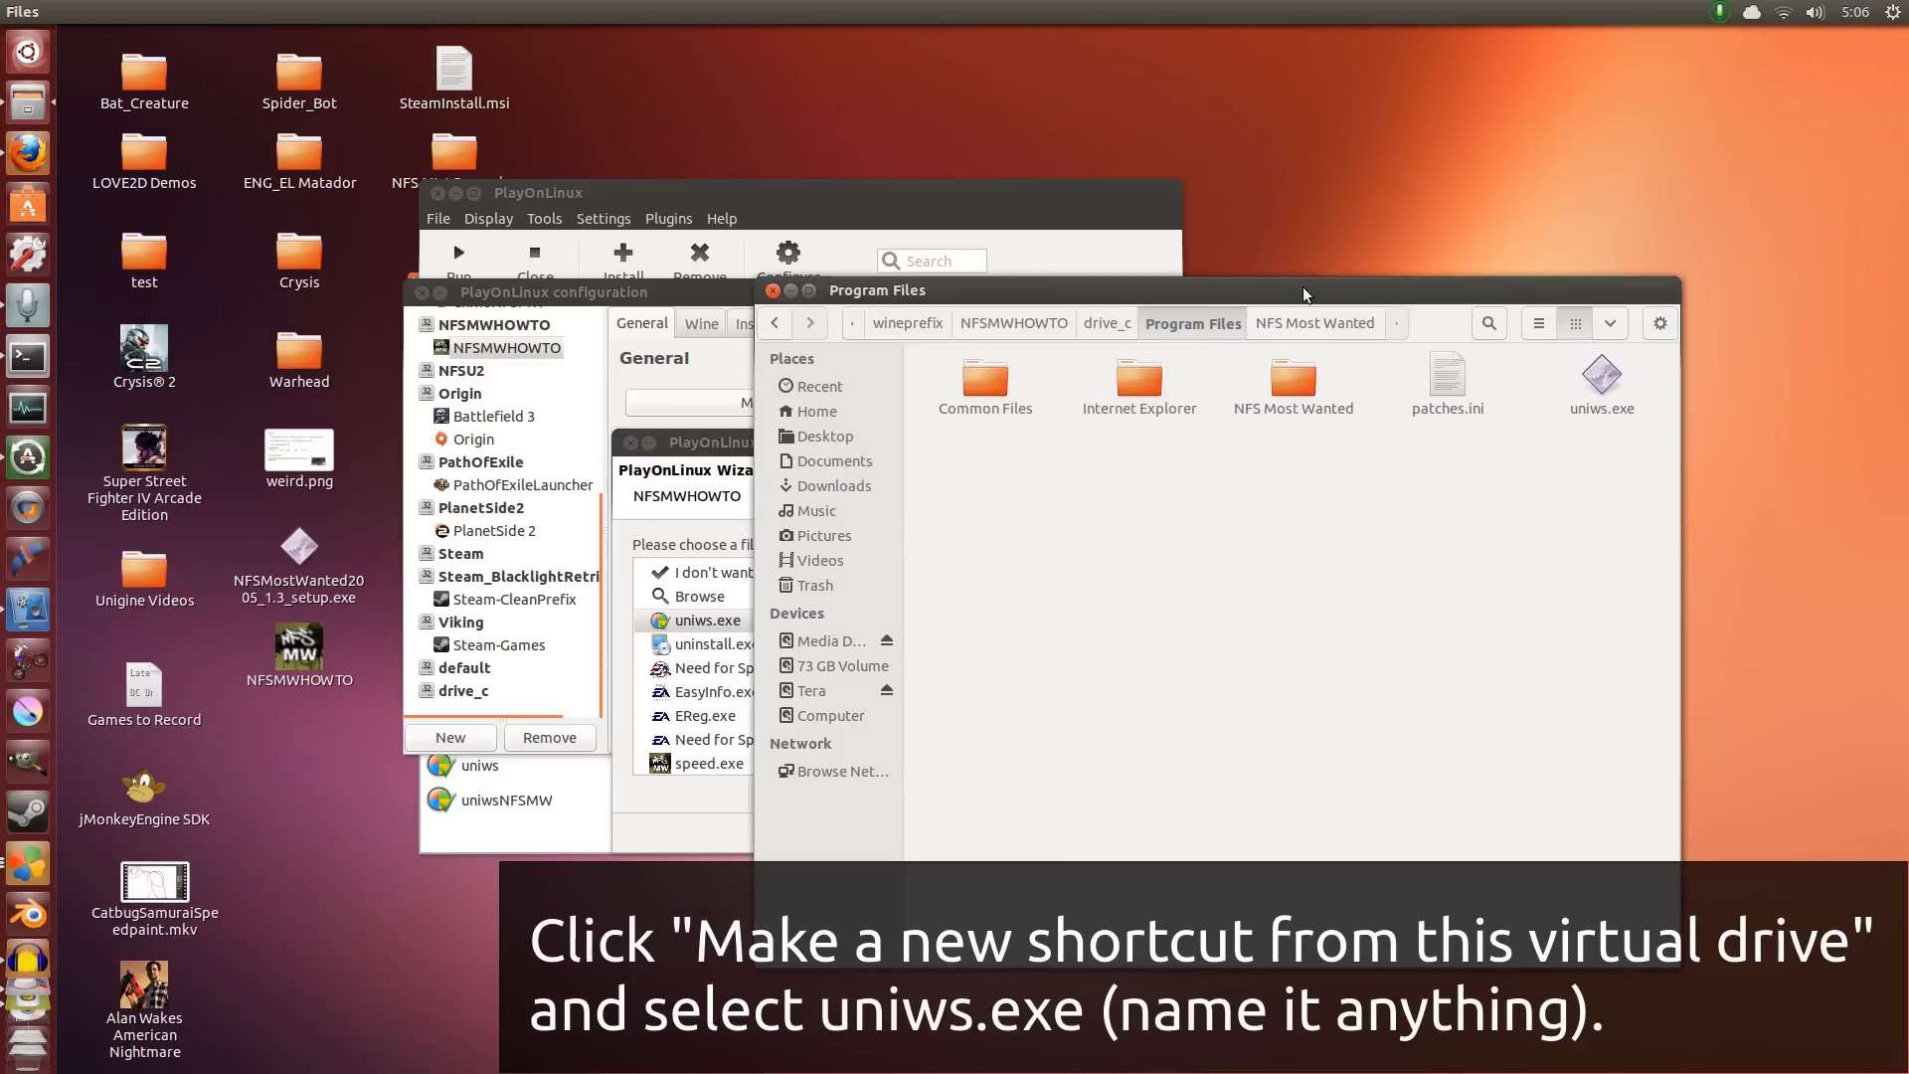
{"action": "left_click", "coordinate": [771, 291]}
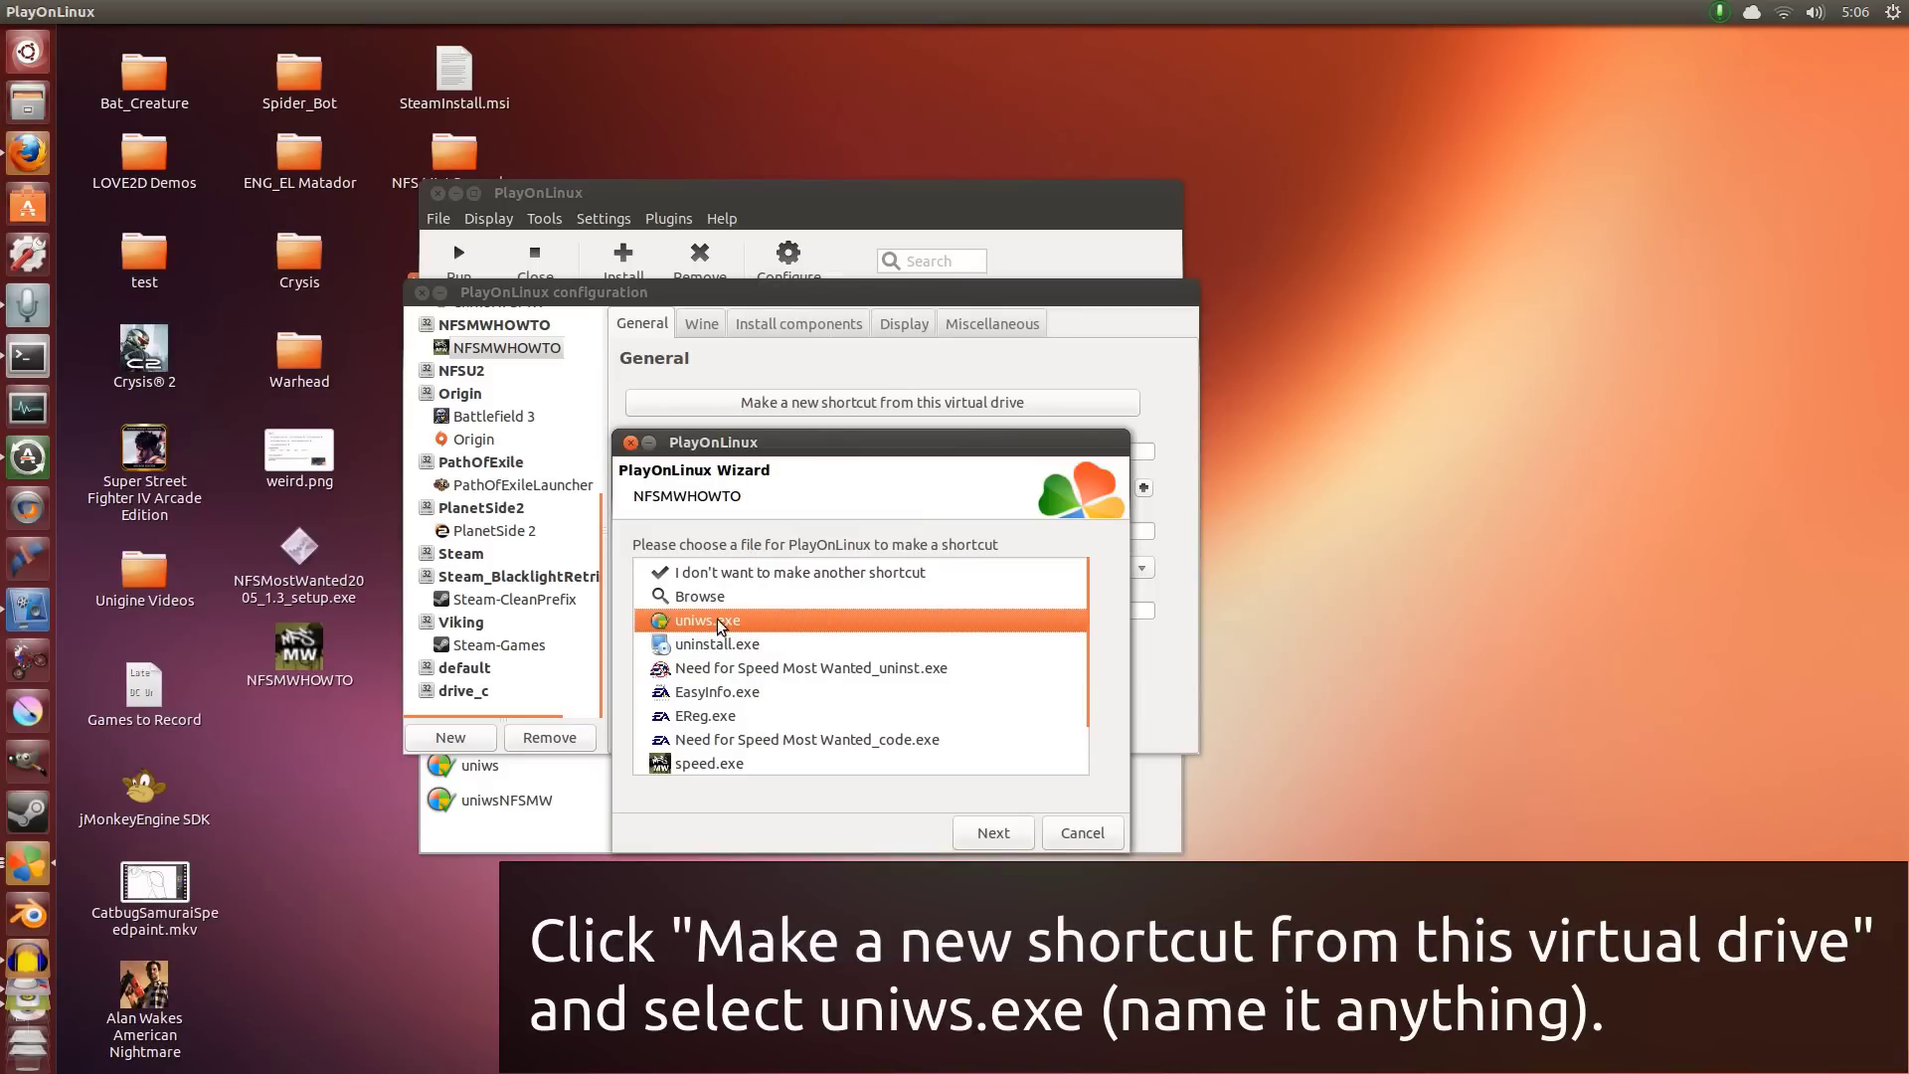
{"action": "left_click", "coordinate": [1002, 834]}
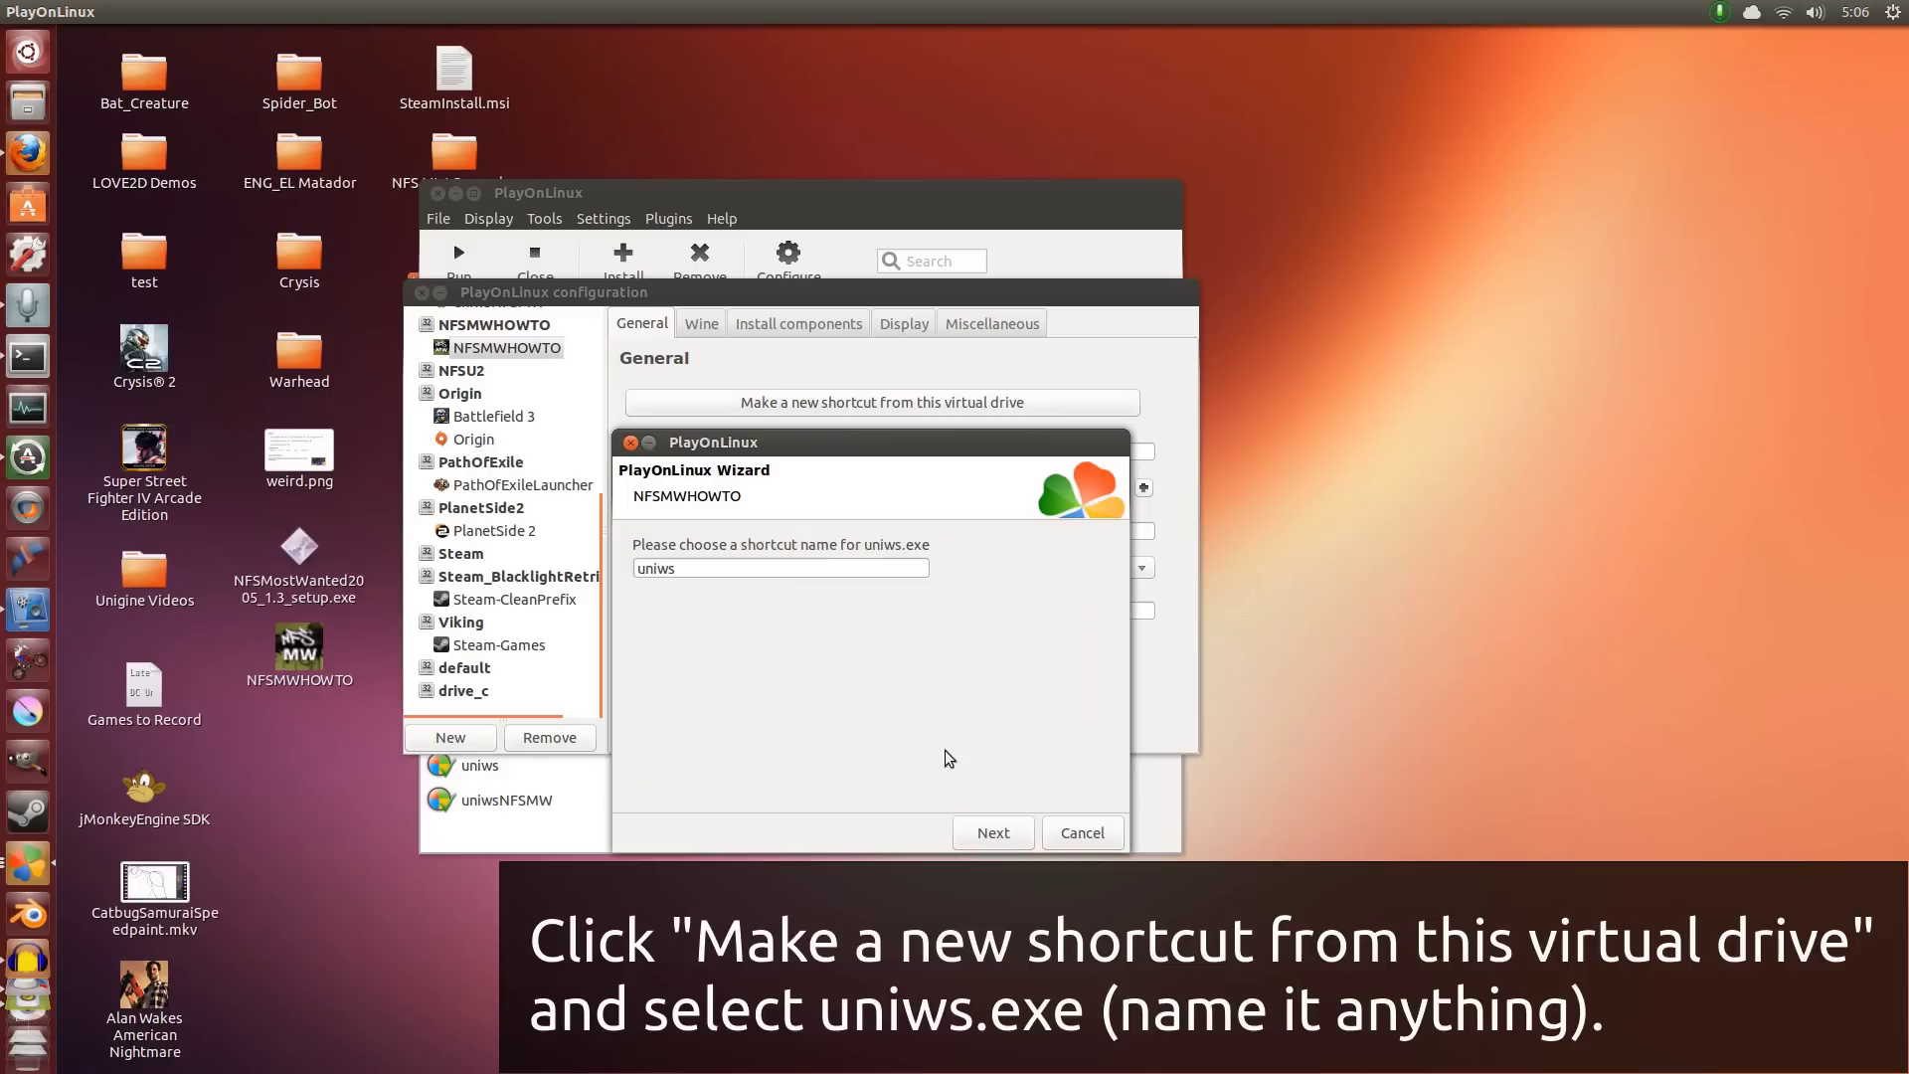
{"action": "left_click", "coordinate": [753, 572]}
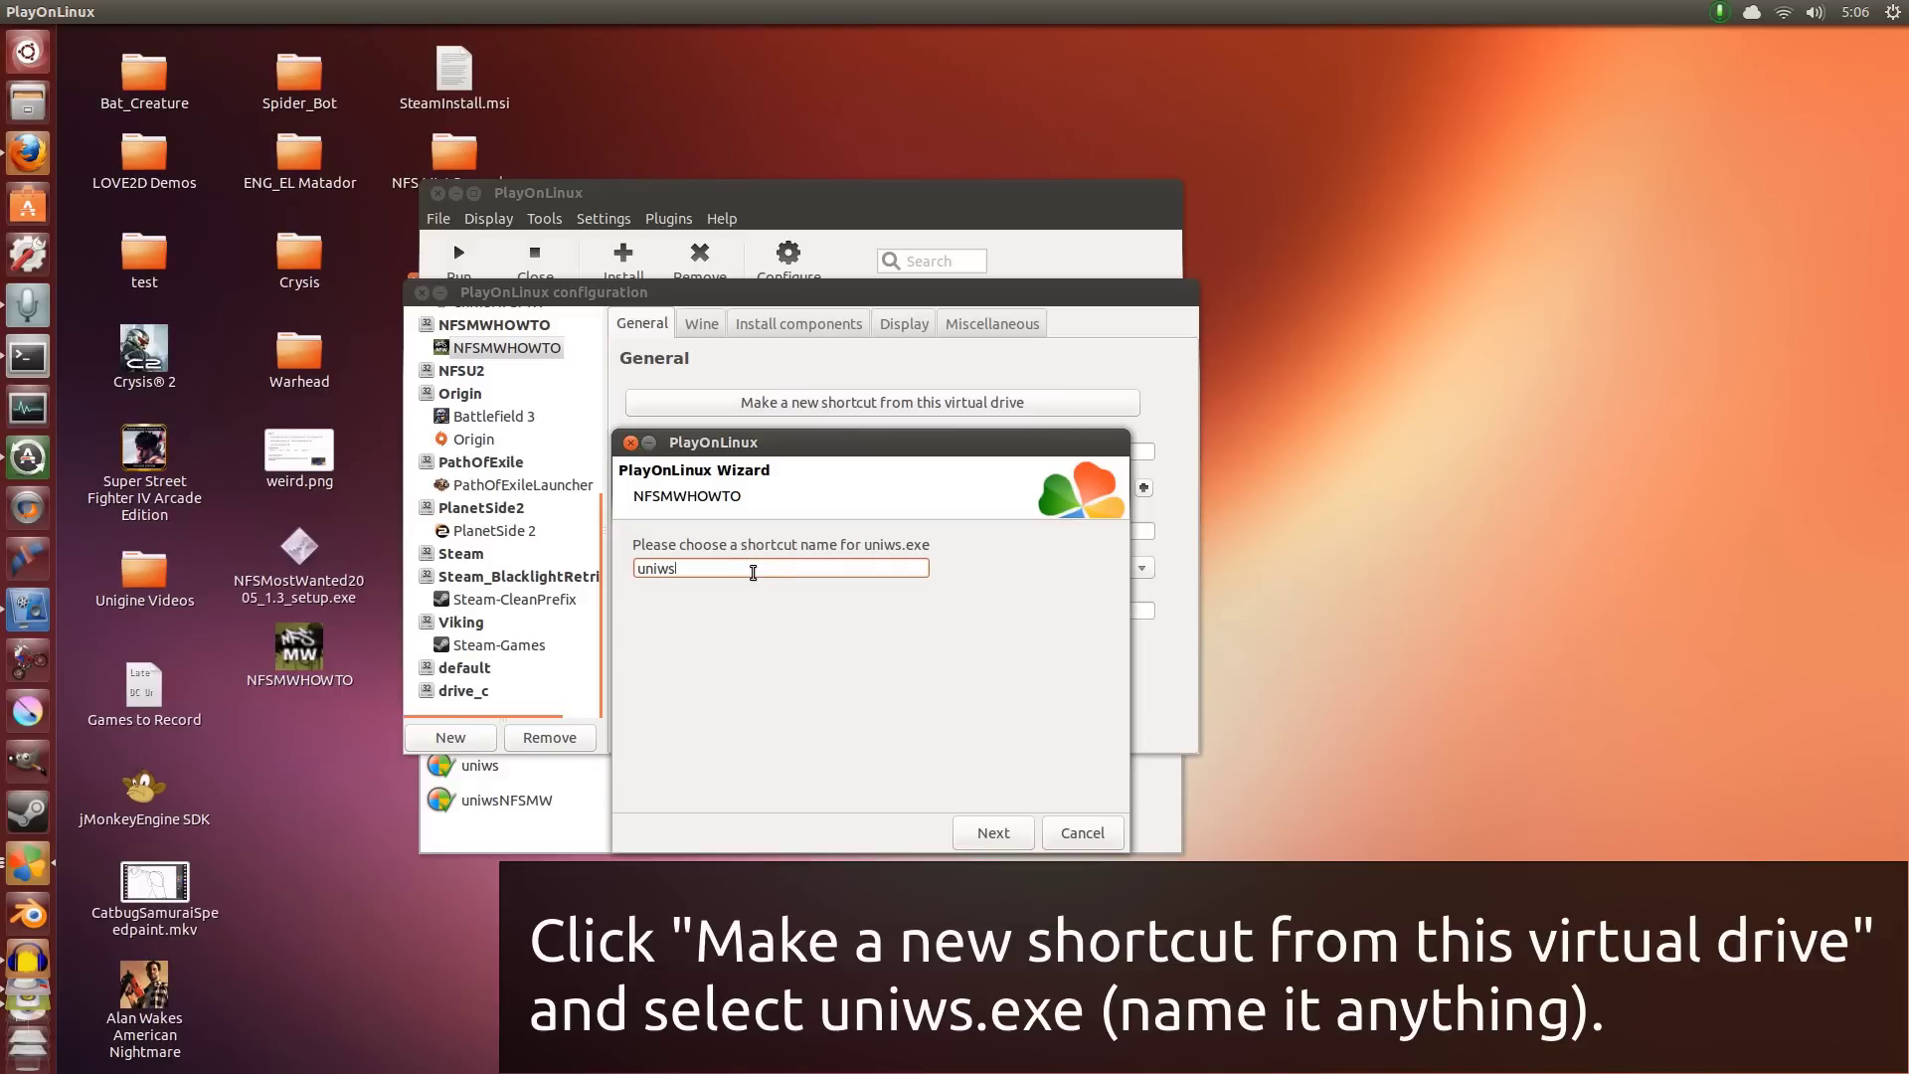
{"action": "type", "text": "NFSMWHOWTO"}
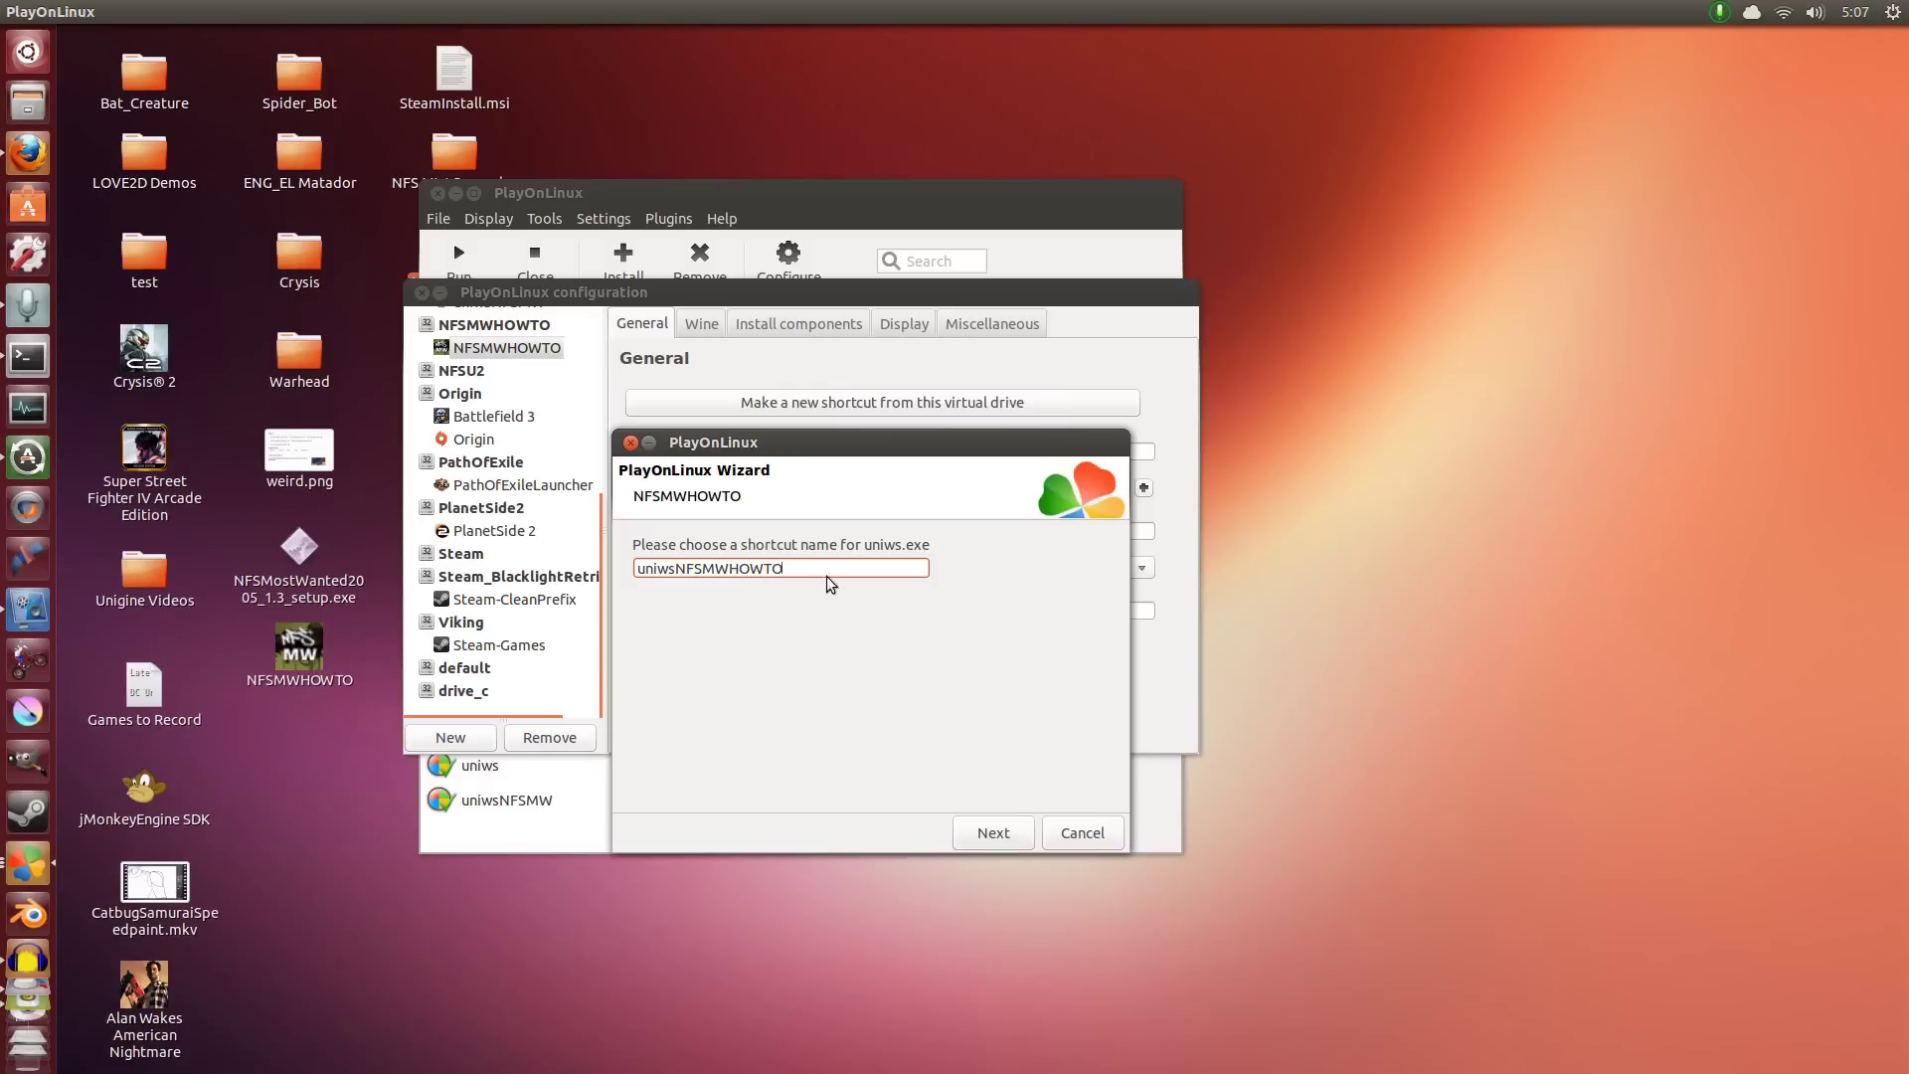
{"action": "left_click", "coordinate": [995, 835]}
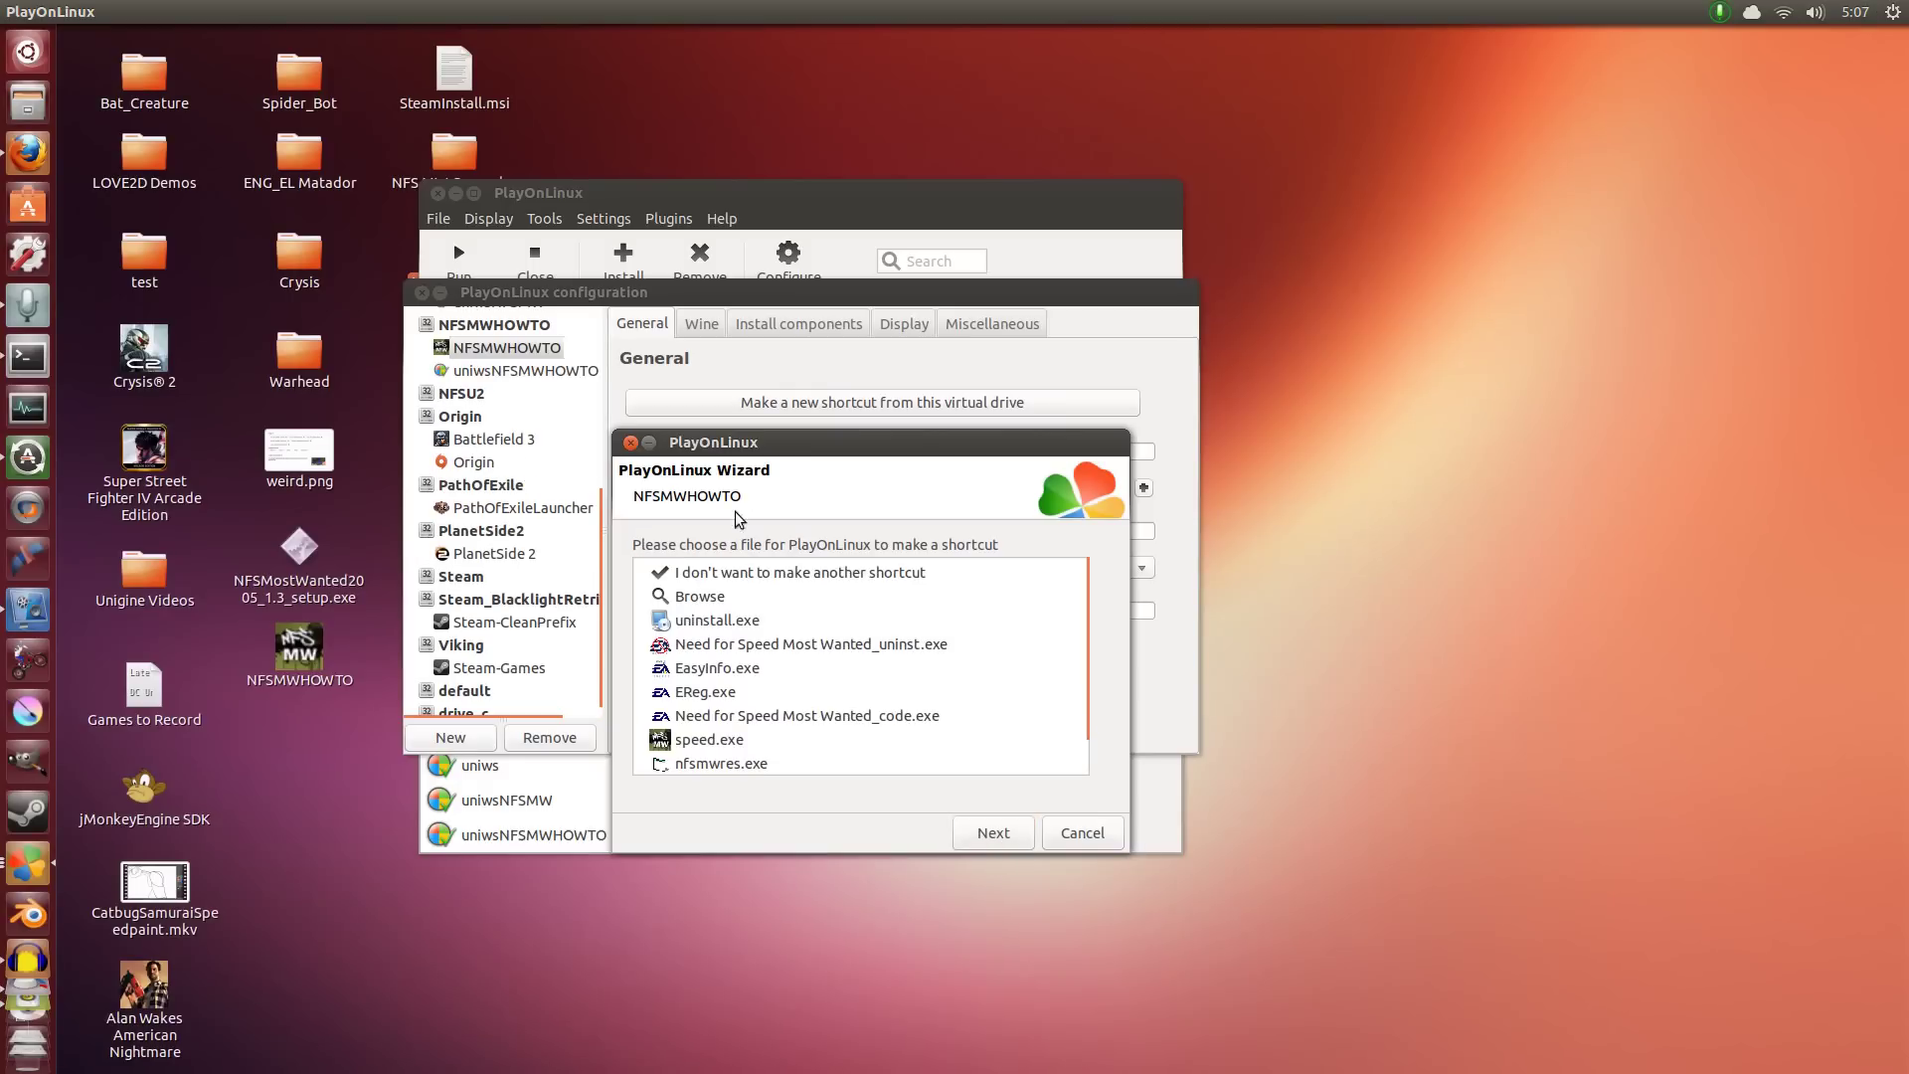
{"action": "left_click", "coordinate": [634, 443]}
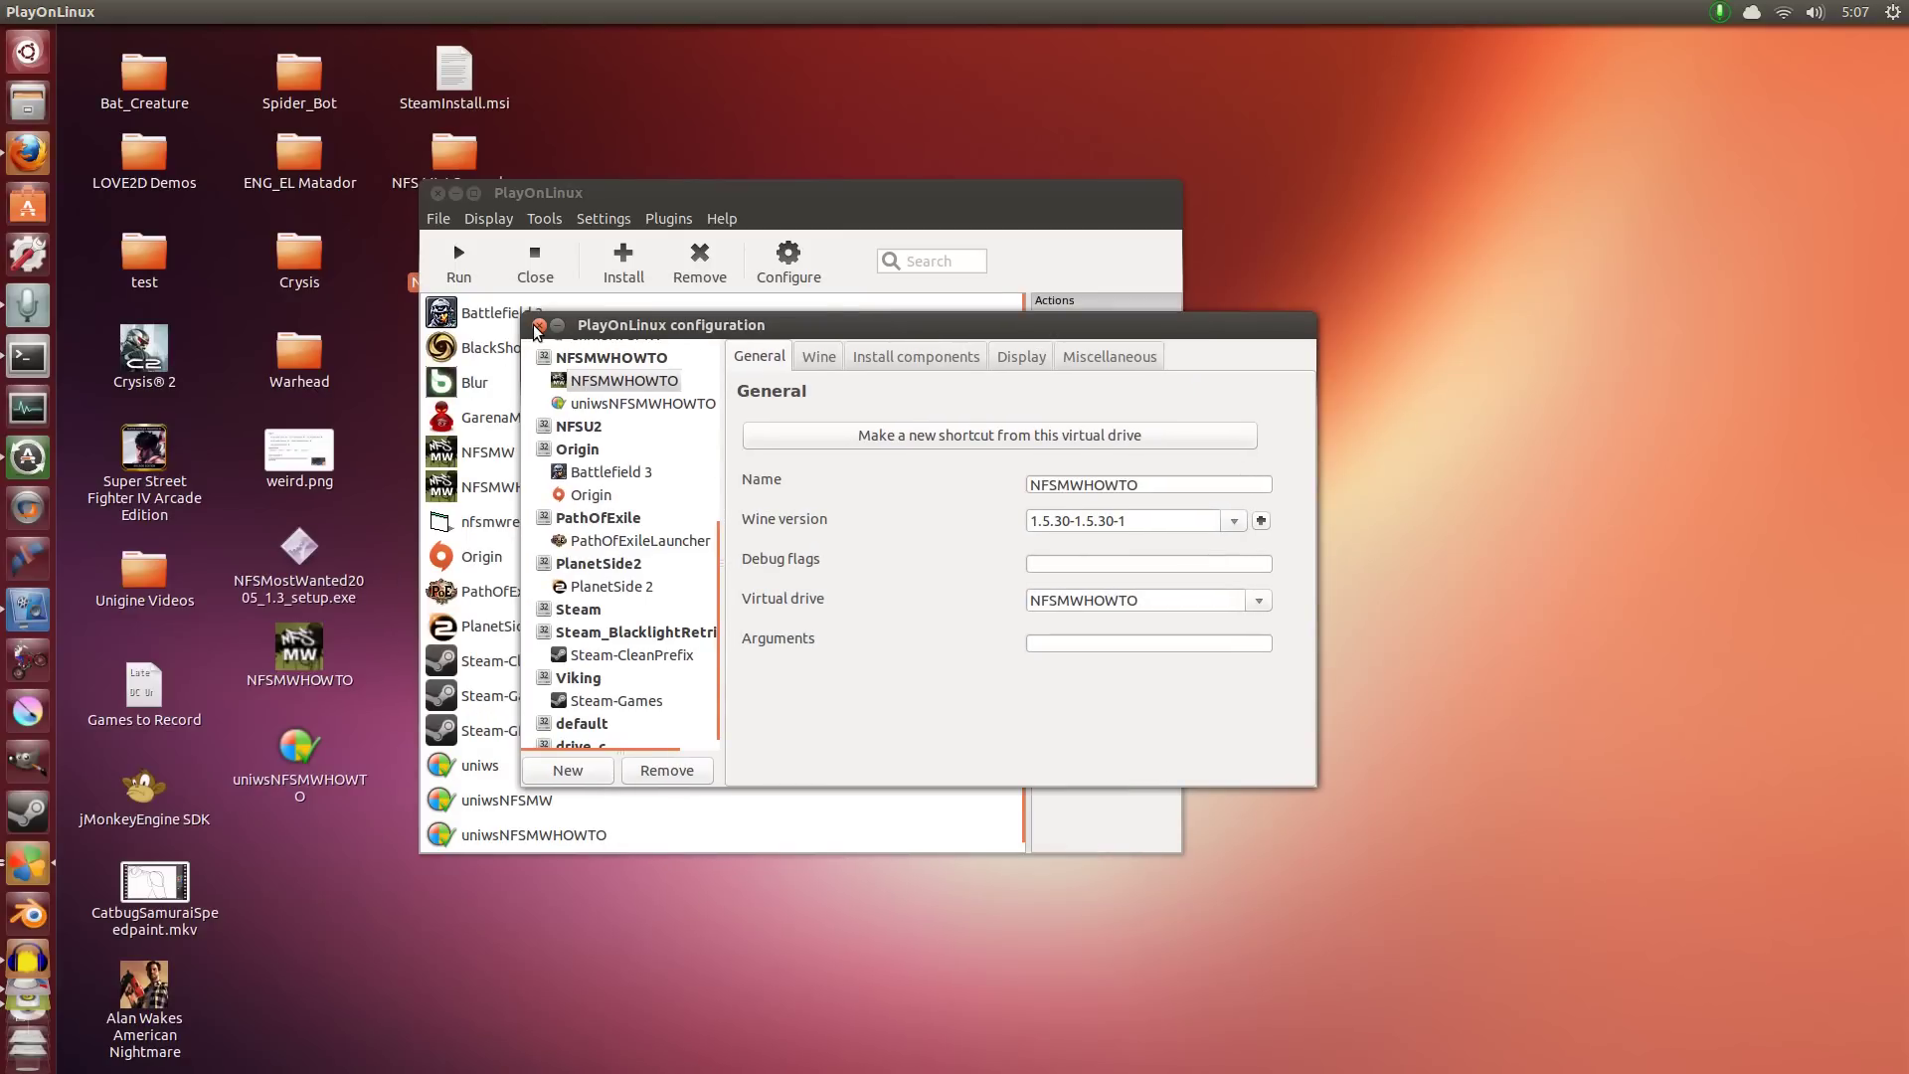
{"action": "left_click", "coordinate": [562, 329]}
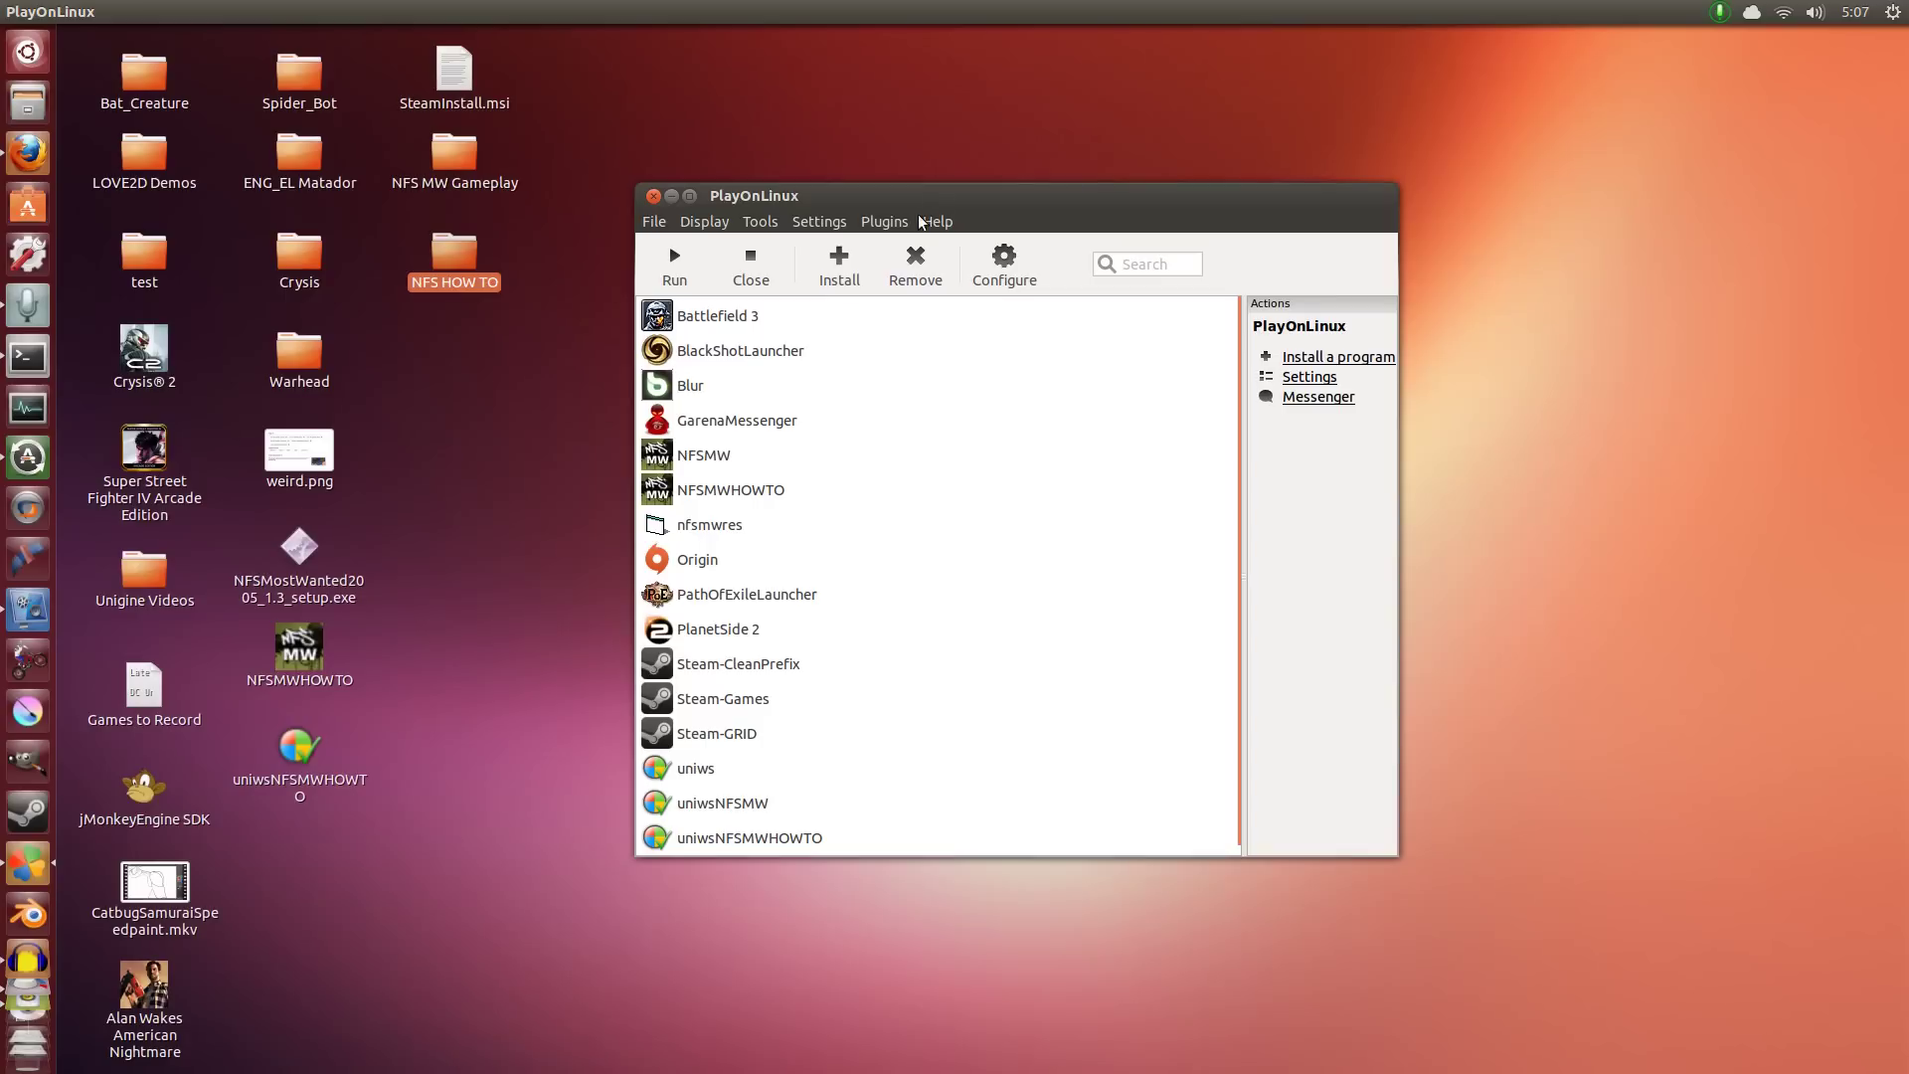
Launch the uniwsNFSMWHOWTO patcher and choose Need for Speed: Underground 2 in its Game list
{"action": "left_click", "coordinate": [475, 532]}
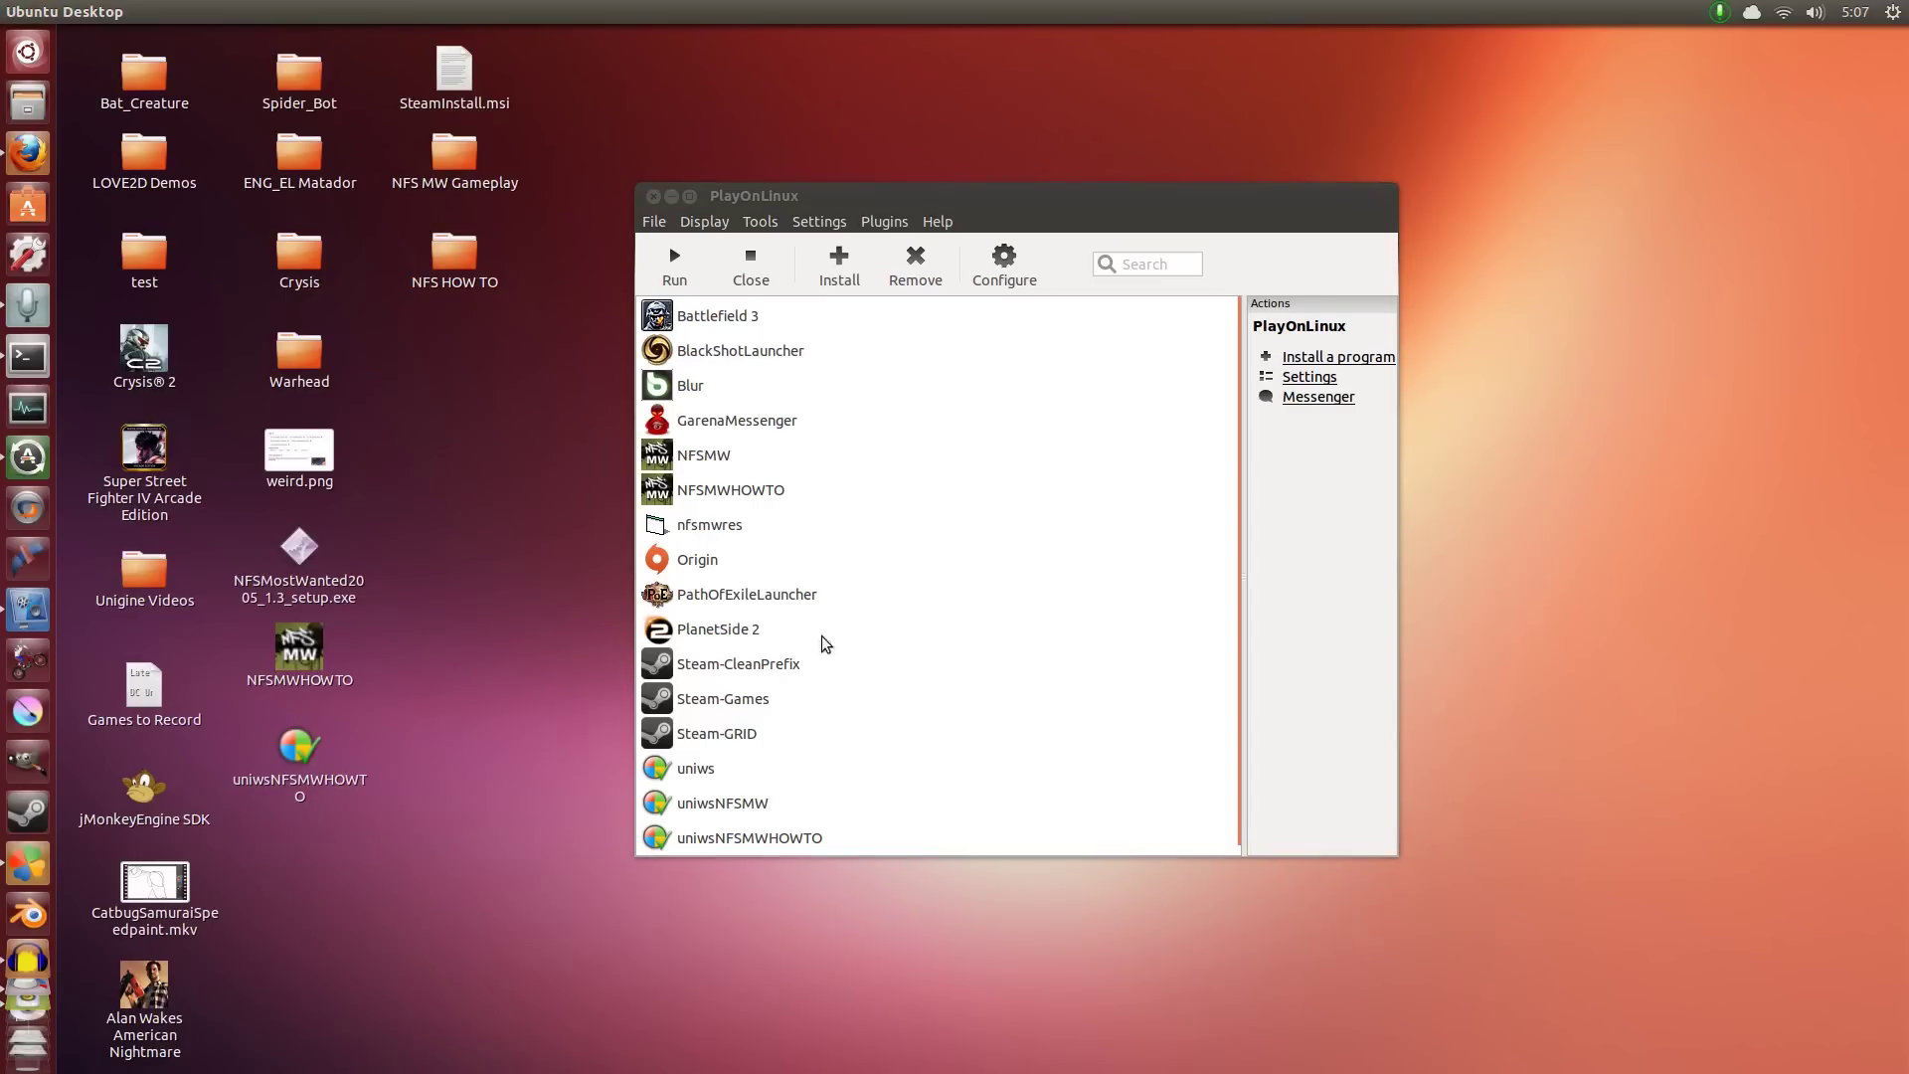
{"action": "scroll", "coordinate": [771, 814], "scroll_direction": "down", "scroll_amount": 1}
{"action": "double_click", "coordinate": [771, 831]}
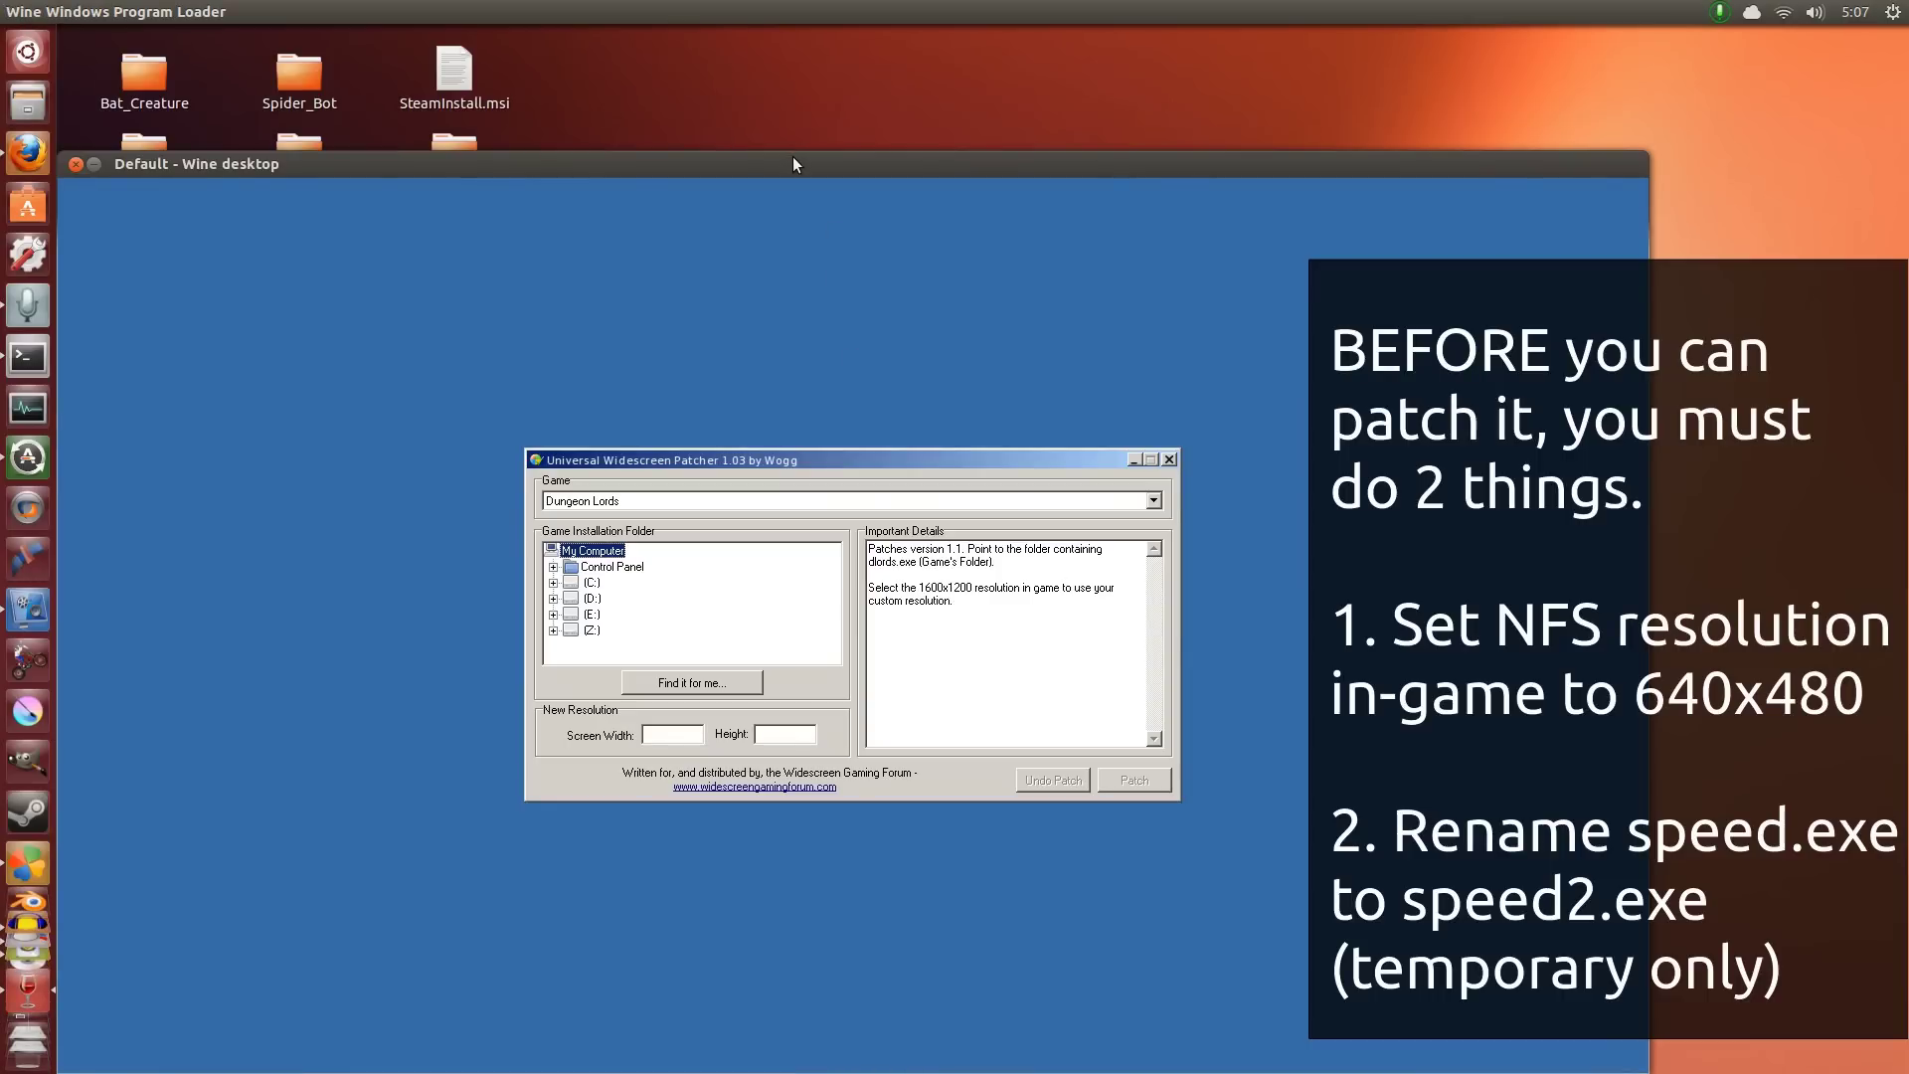
{"action": "left_click_drag", "start_coordinate": [792, 159], "coordinate": [957, 80]}
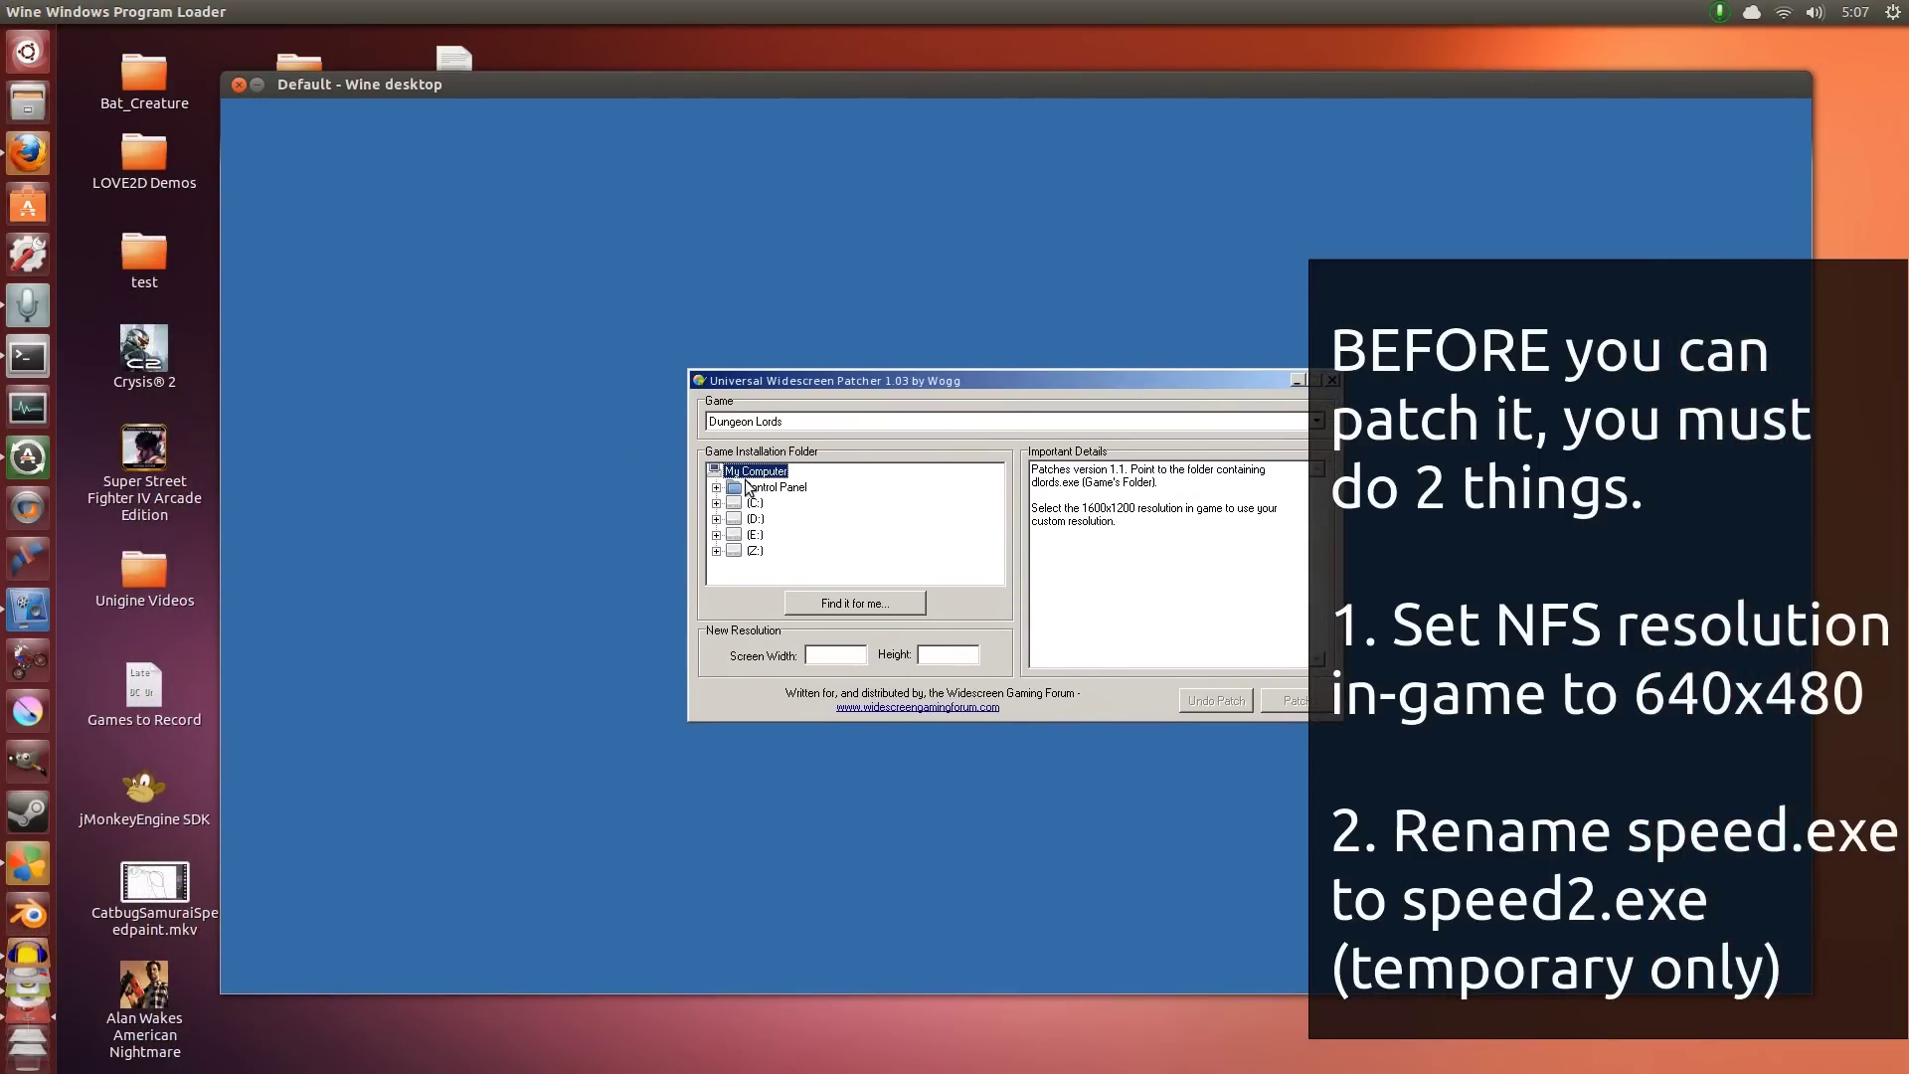
{"action": "left_click", "coordinate": [931, 419]}
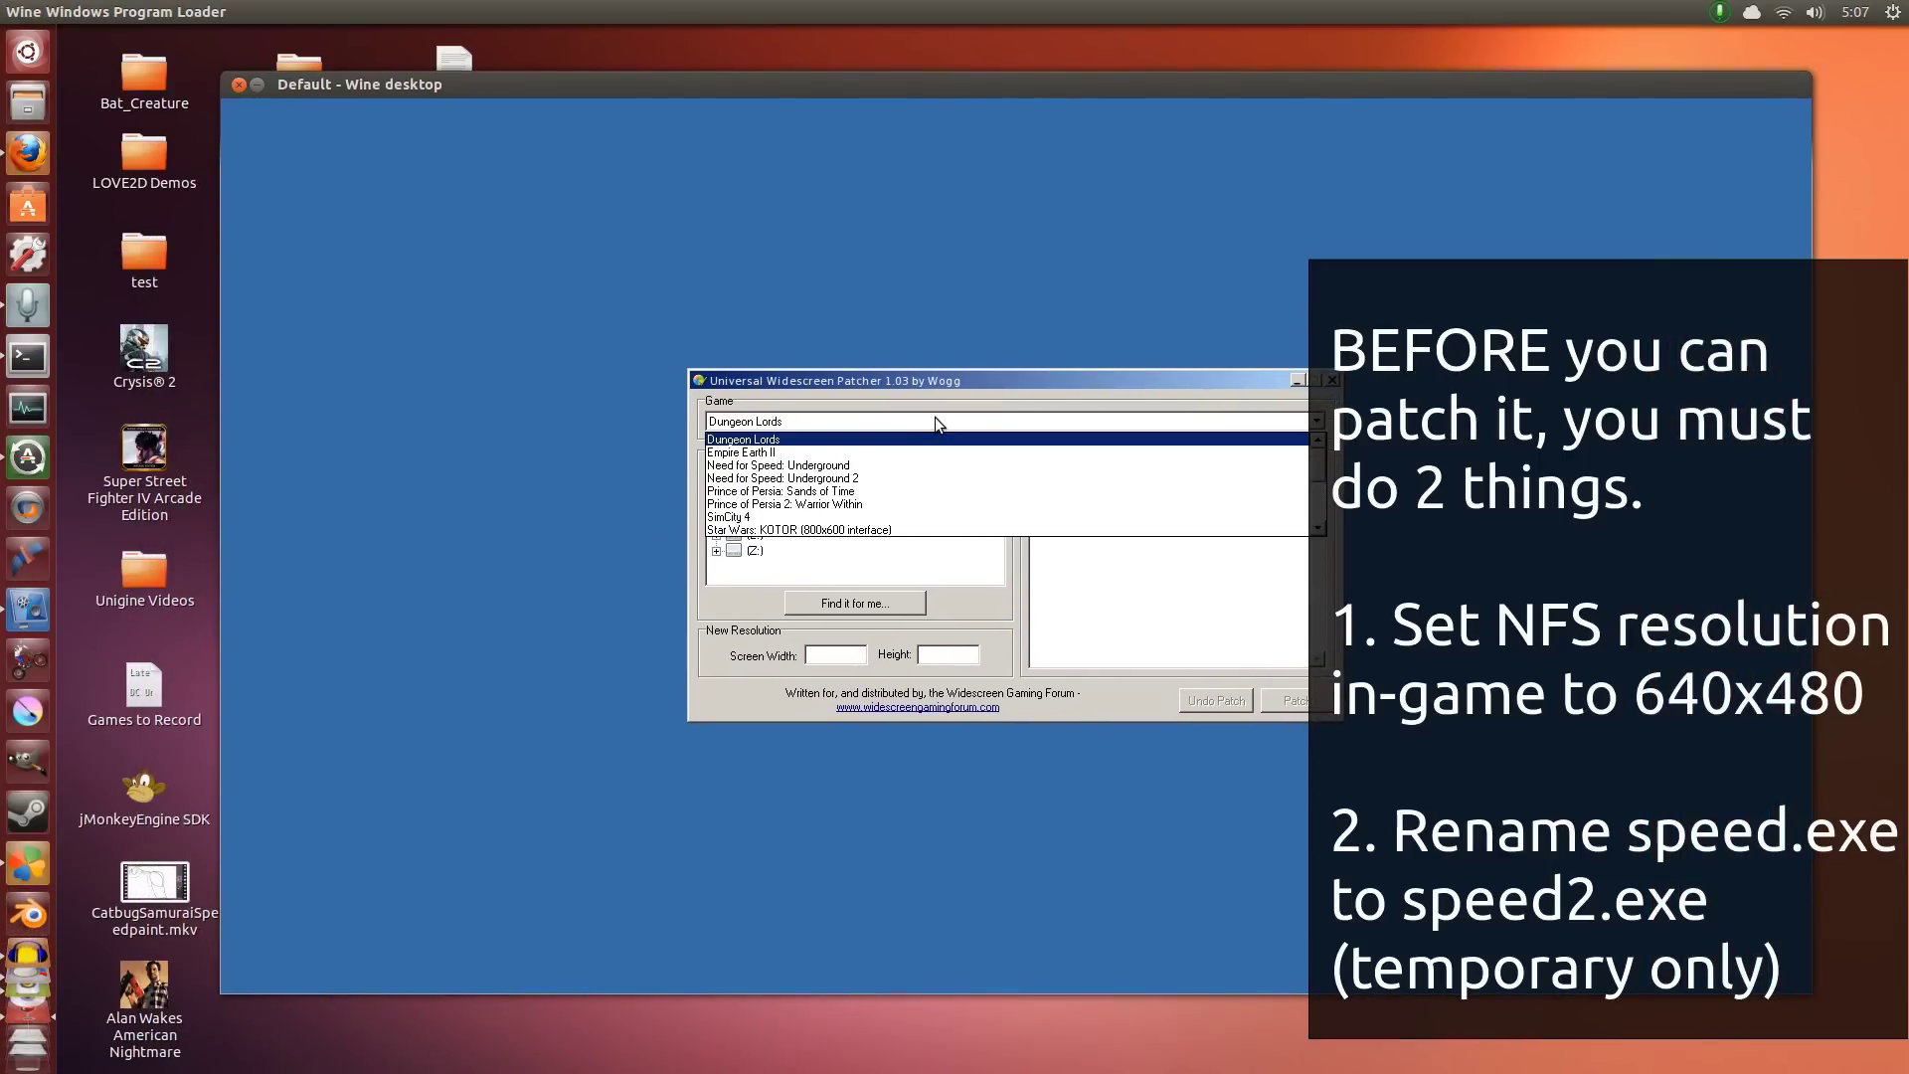
{"action": "left_click", "coordinate": [856, 479]}
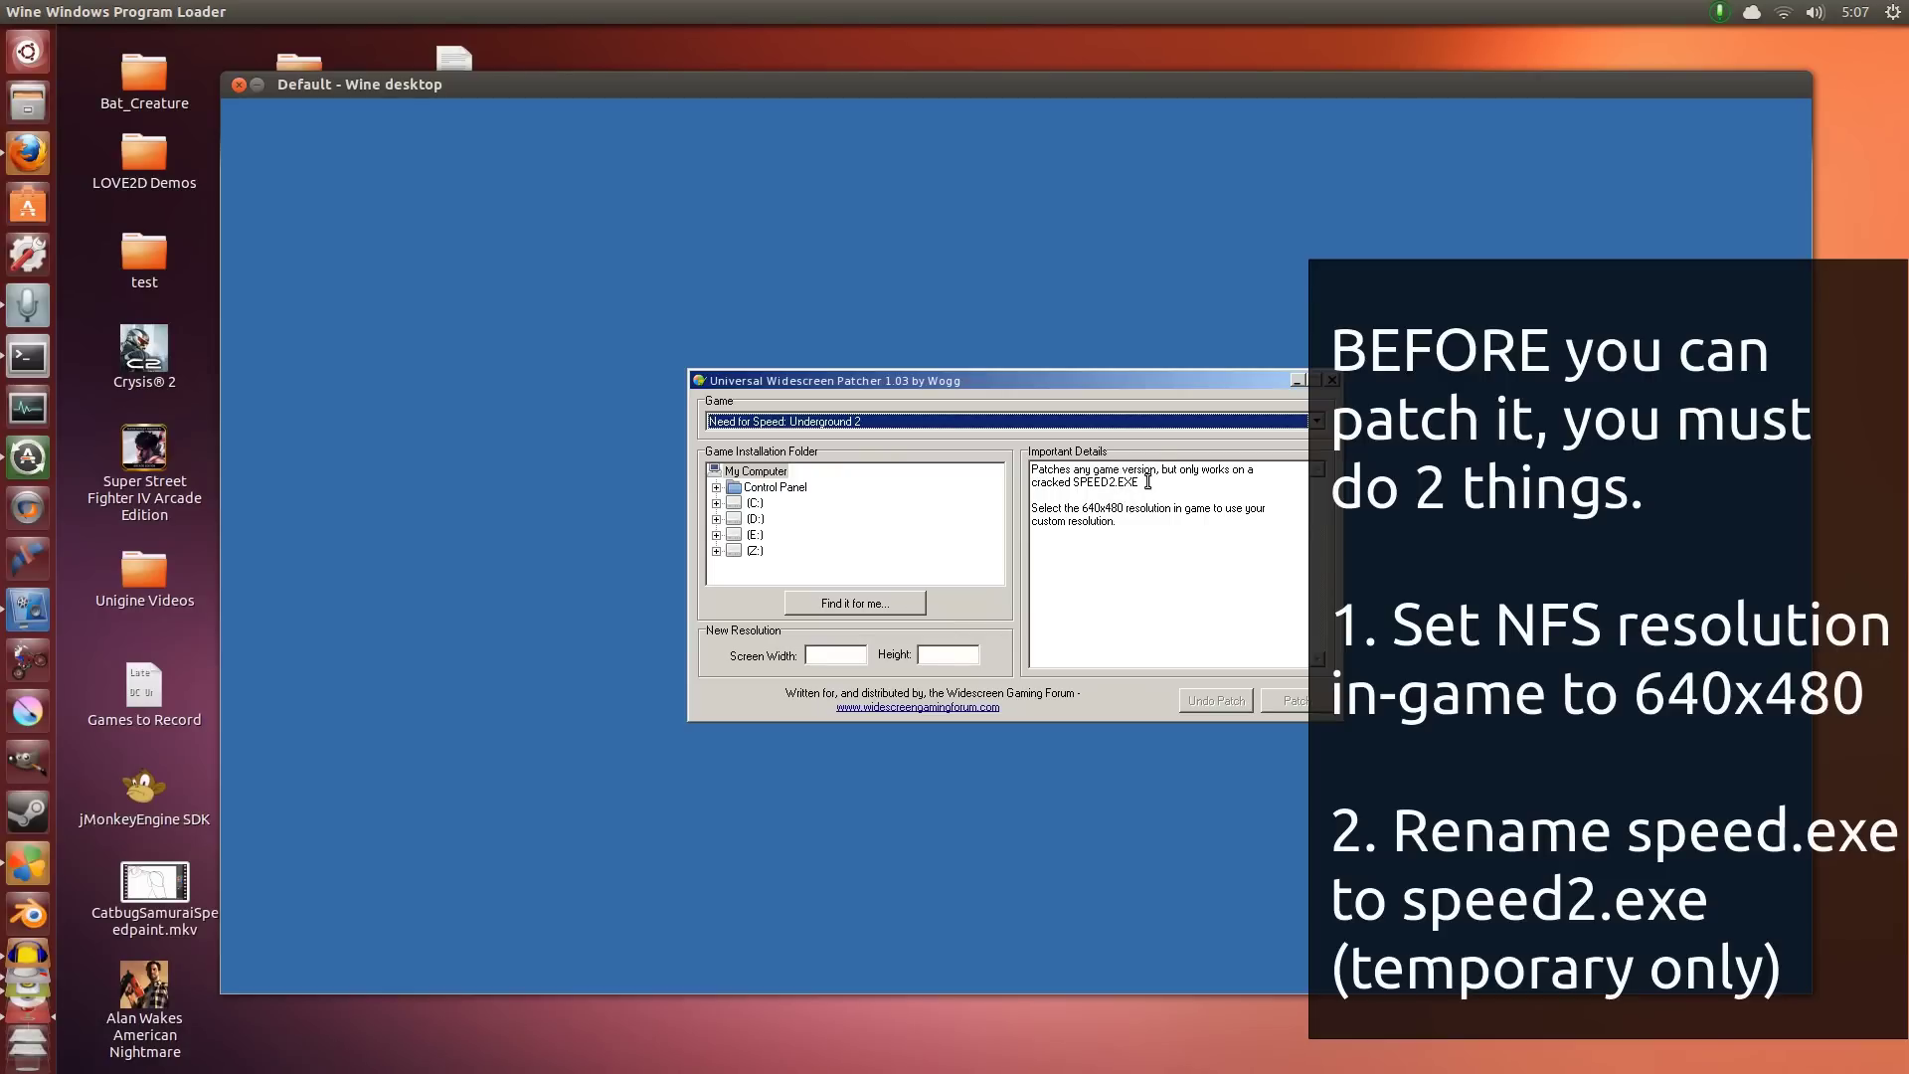
Close the patcher, run NFSMWHOWTO and step through the main menu into Options
{"action": "left_click", "coordinate": [1332, 380]}
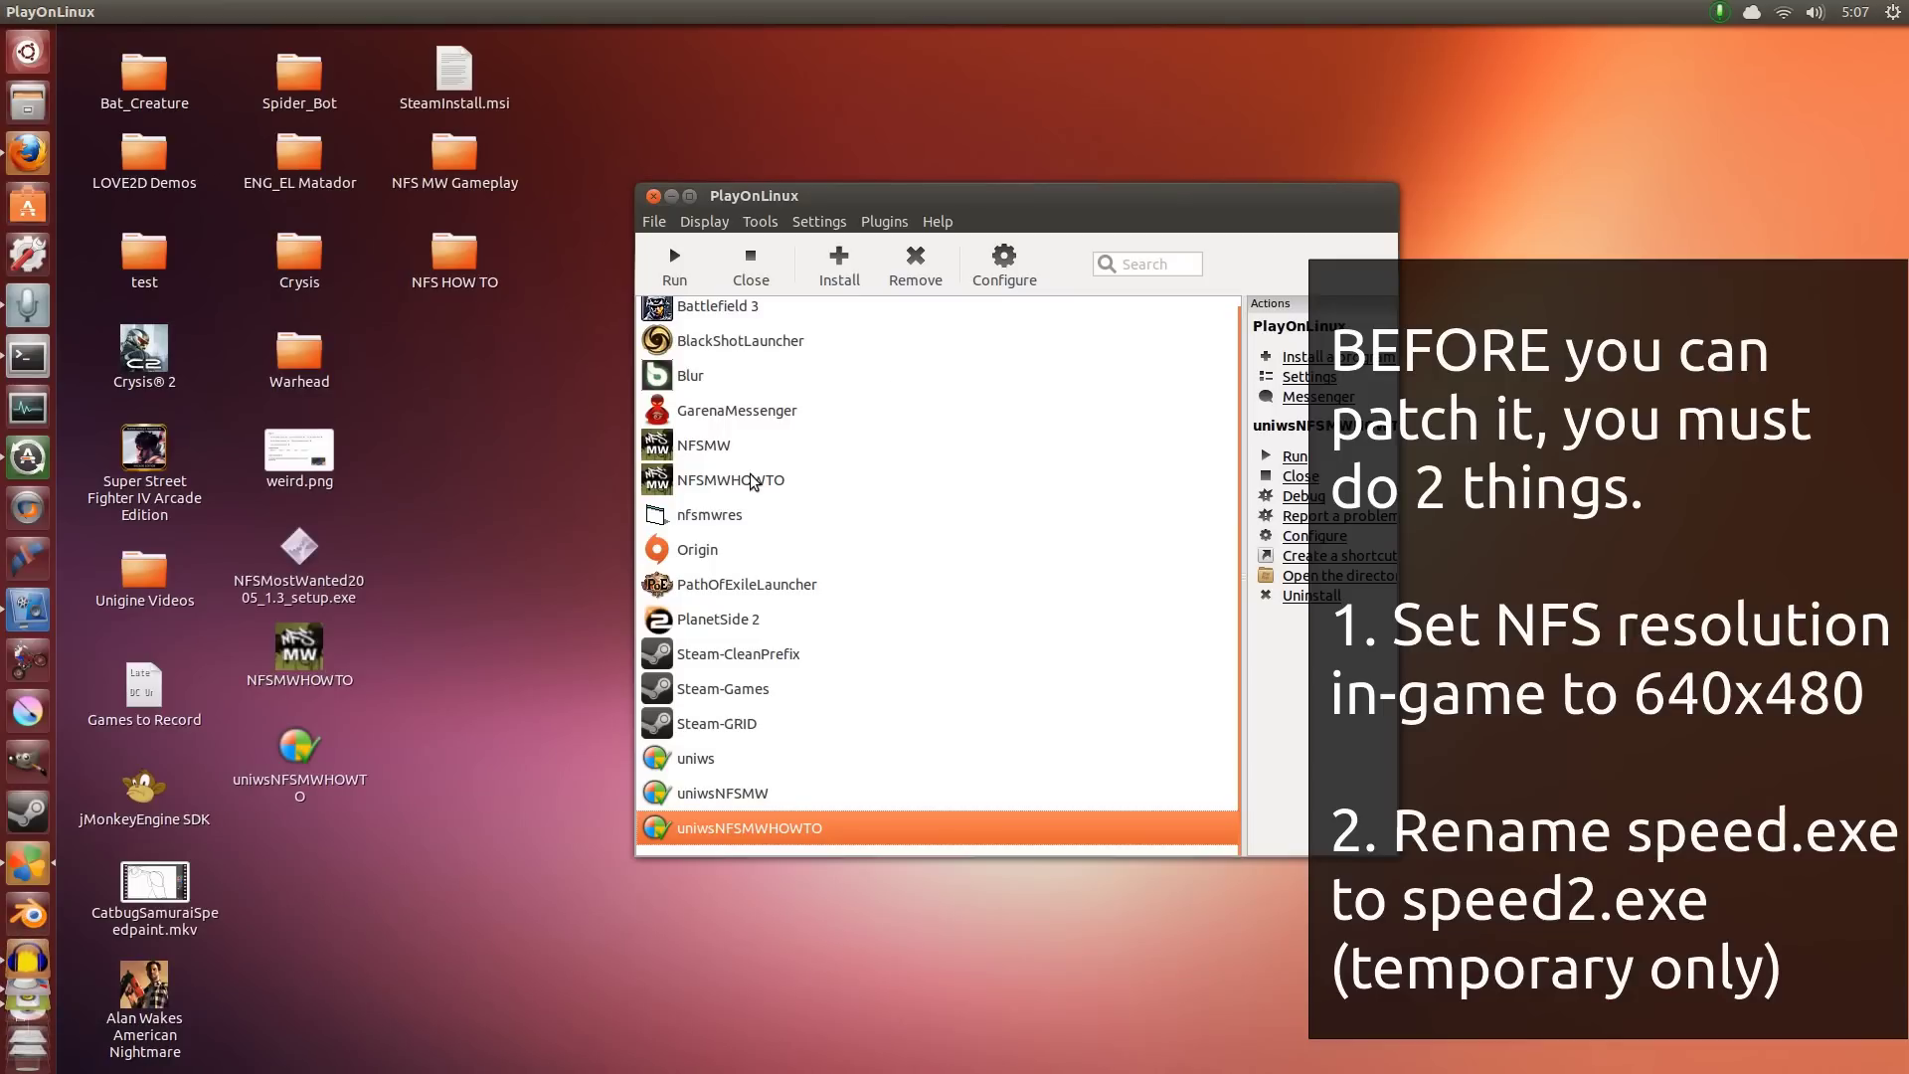
{"action": "left_click", "coordinate": [752, 477]}
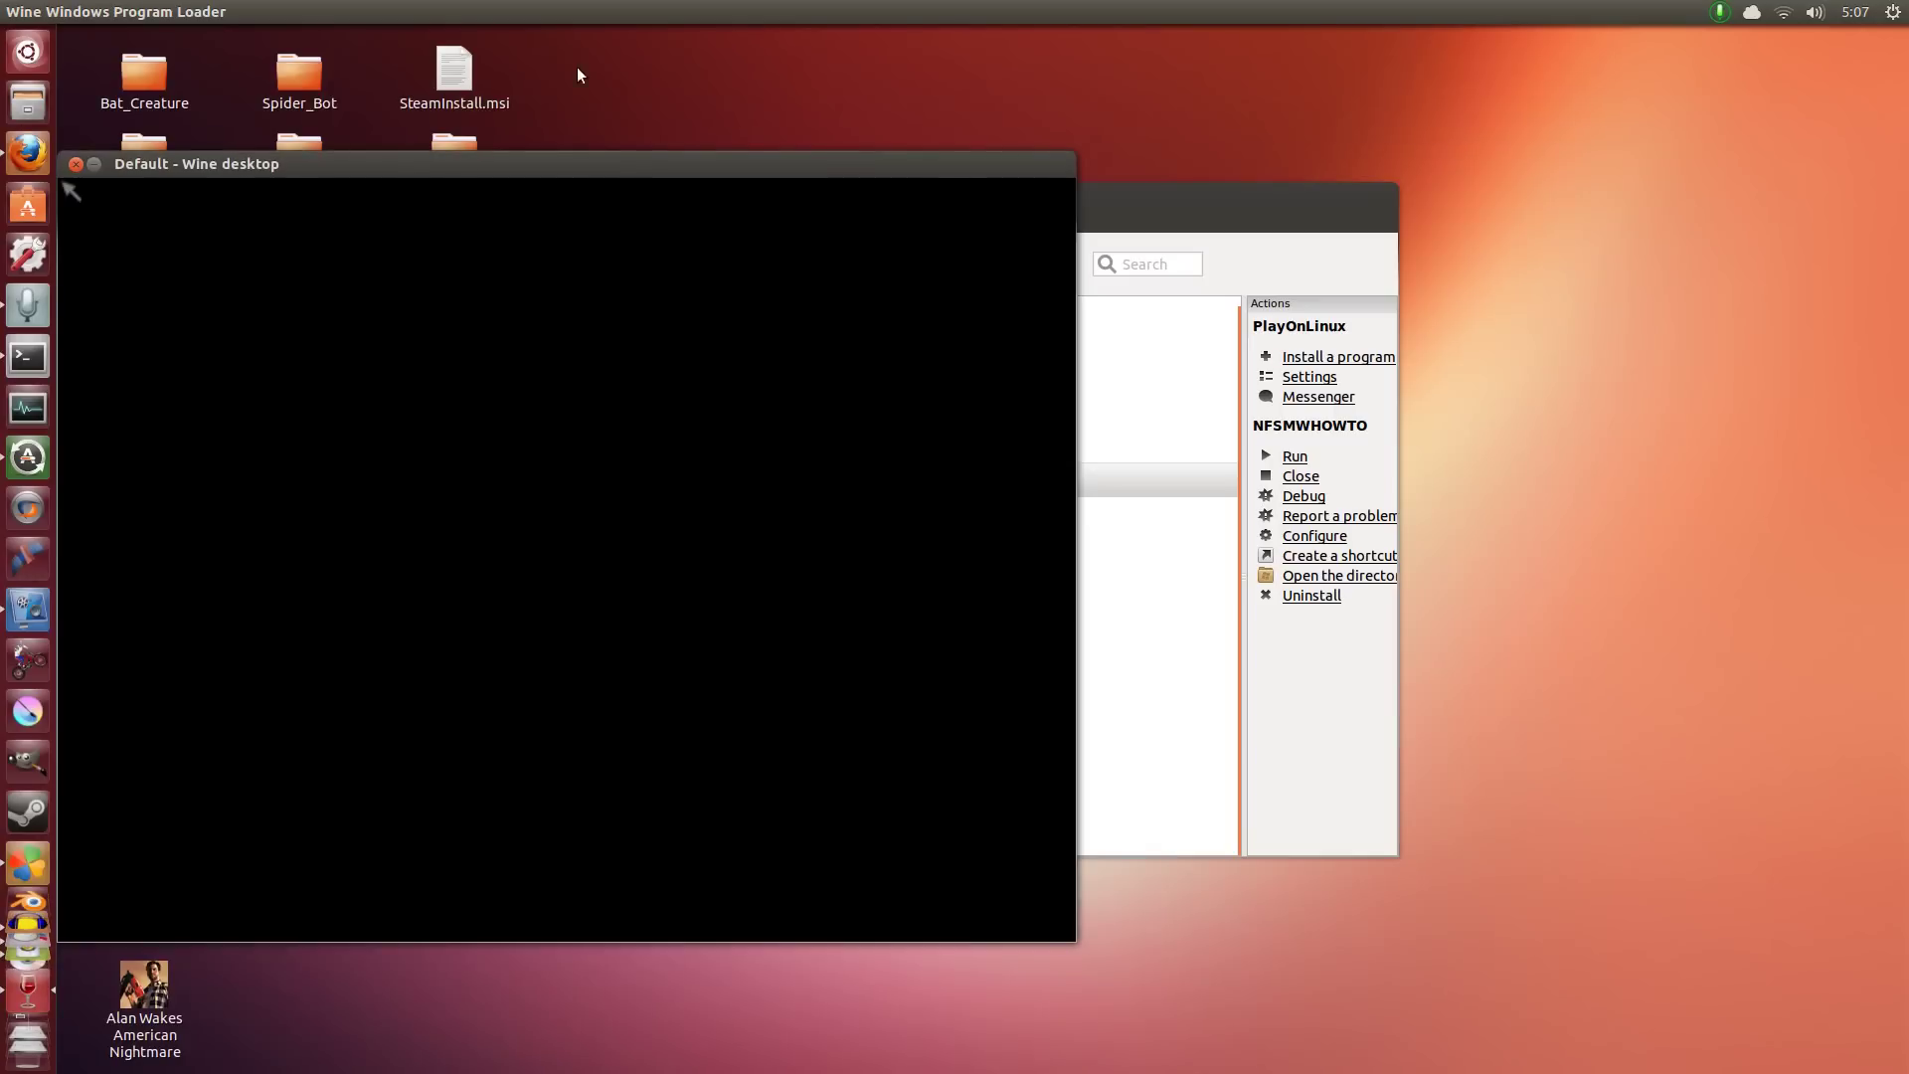
{"action": "left_click_drag", "start_coordinate": [555, 163], "coordinate": [993, 161]}
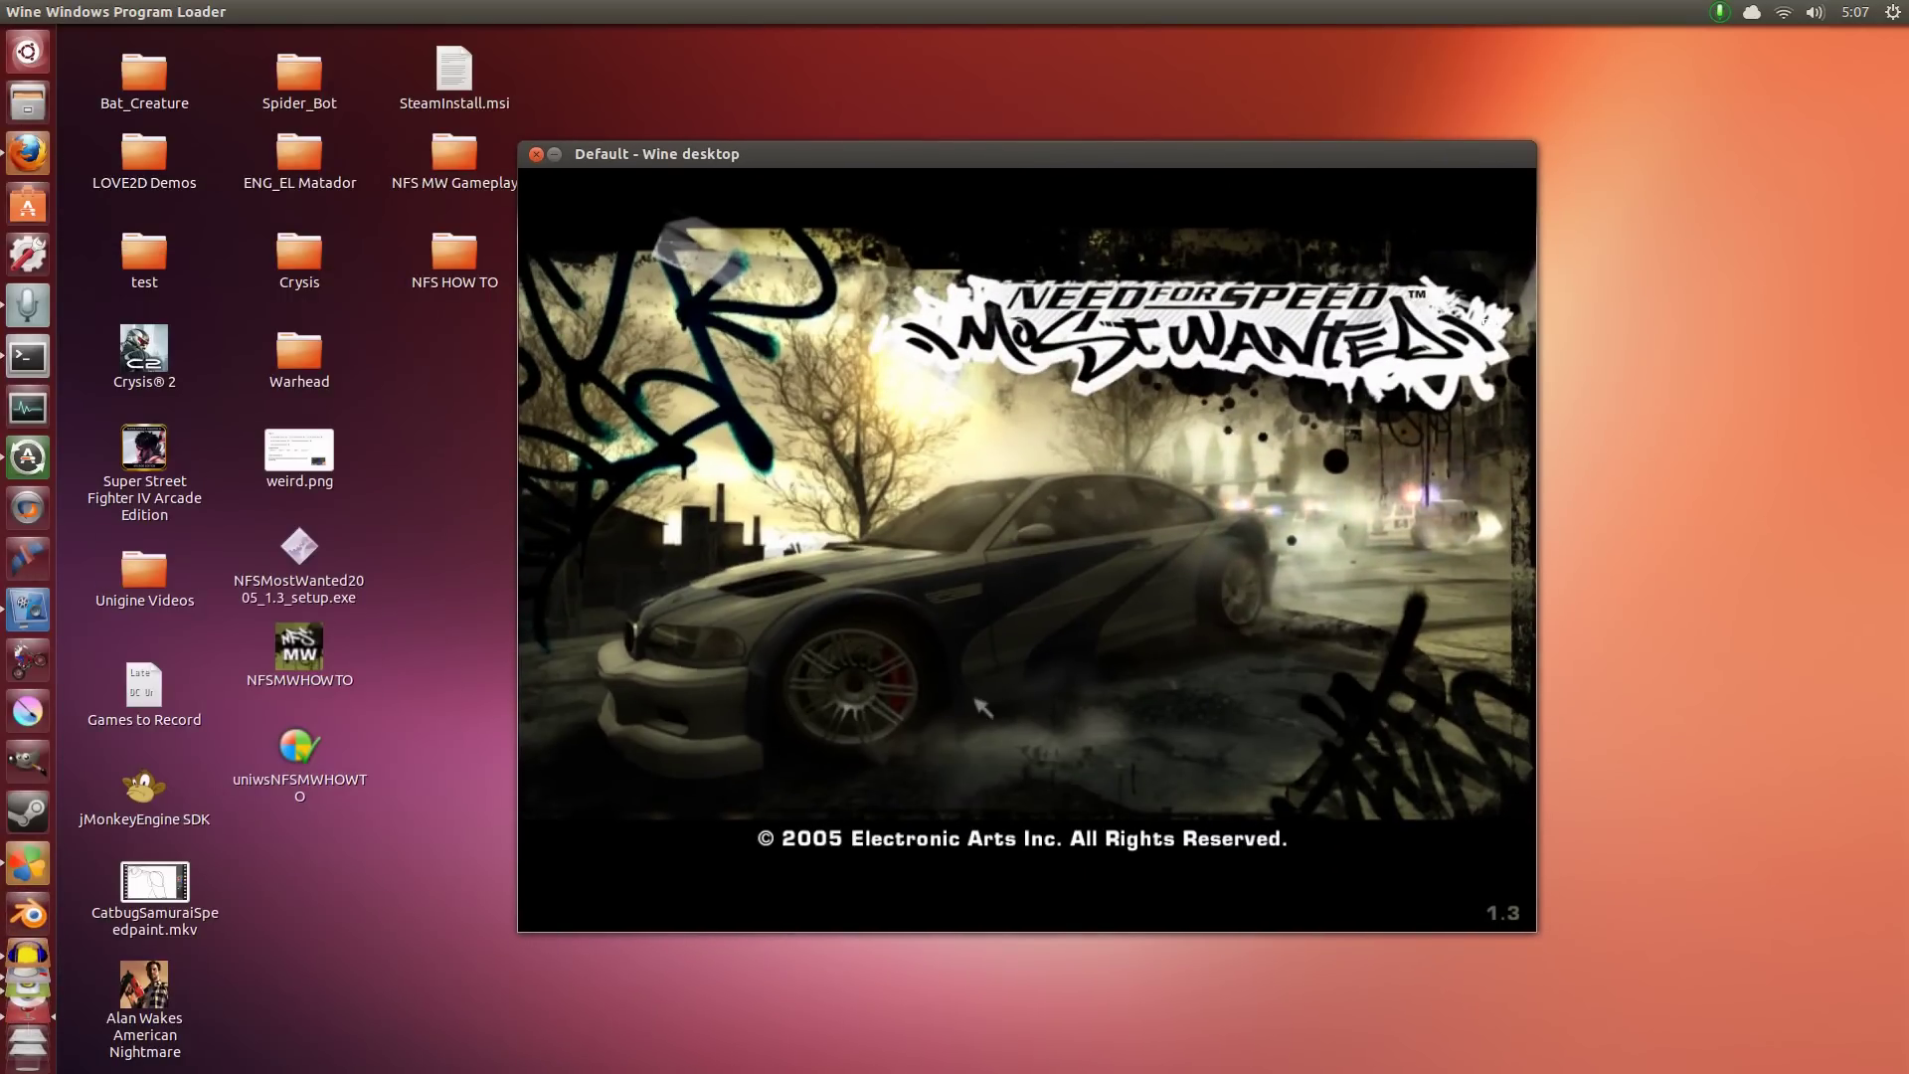
{"action": "left_click", "coordinate": [1060, 720]}
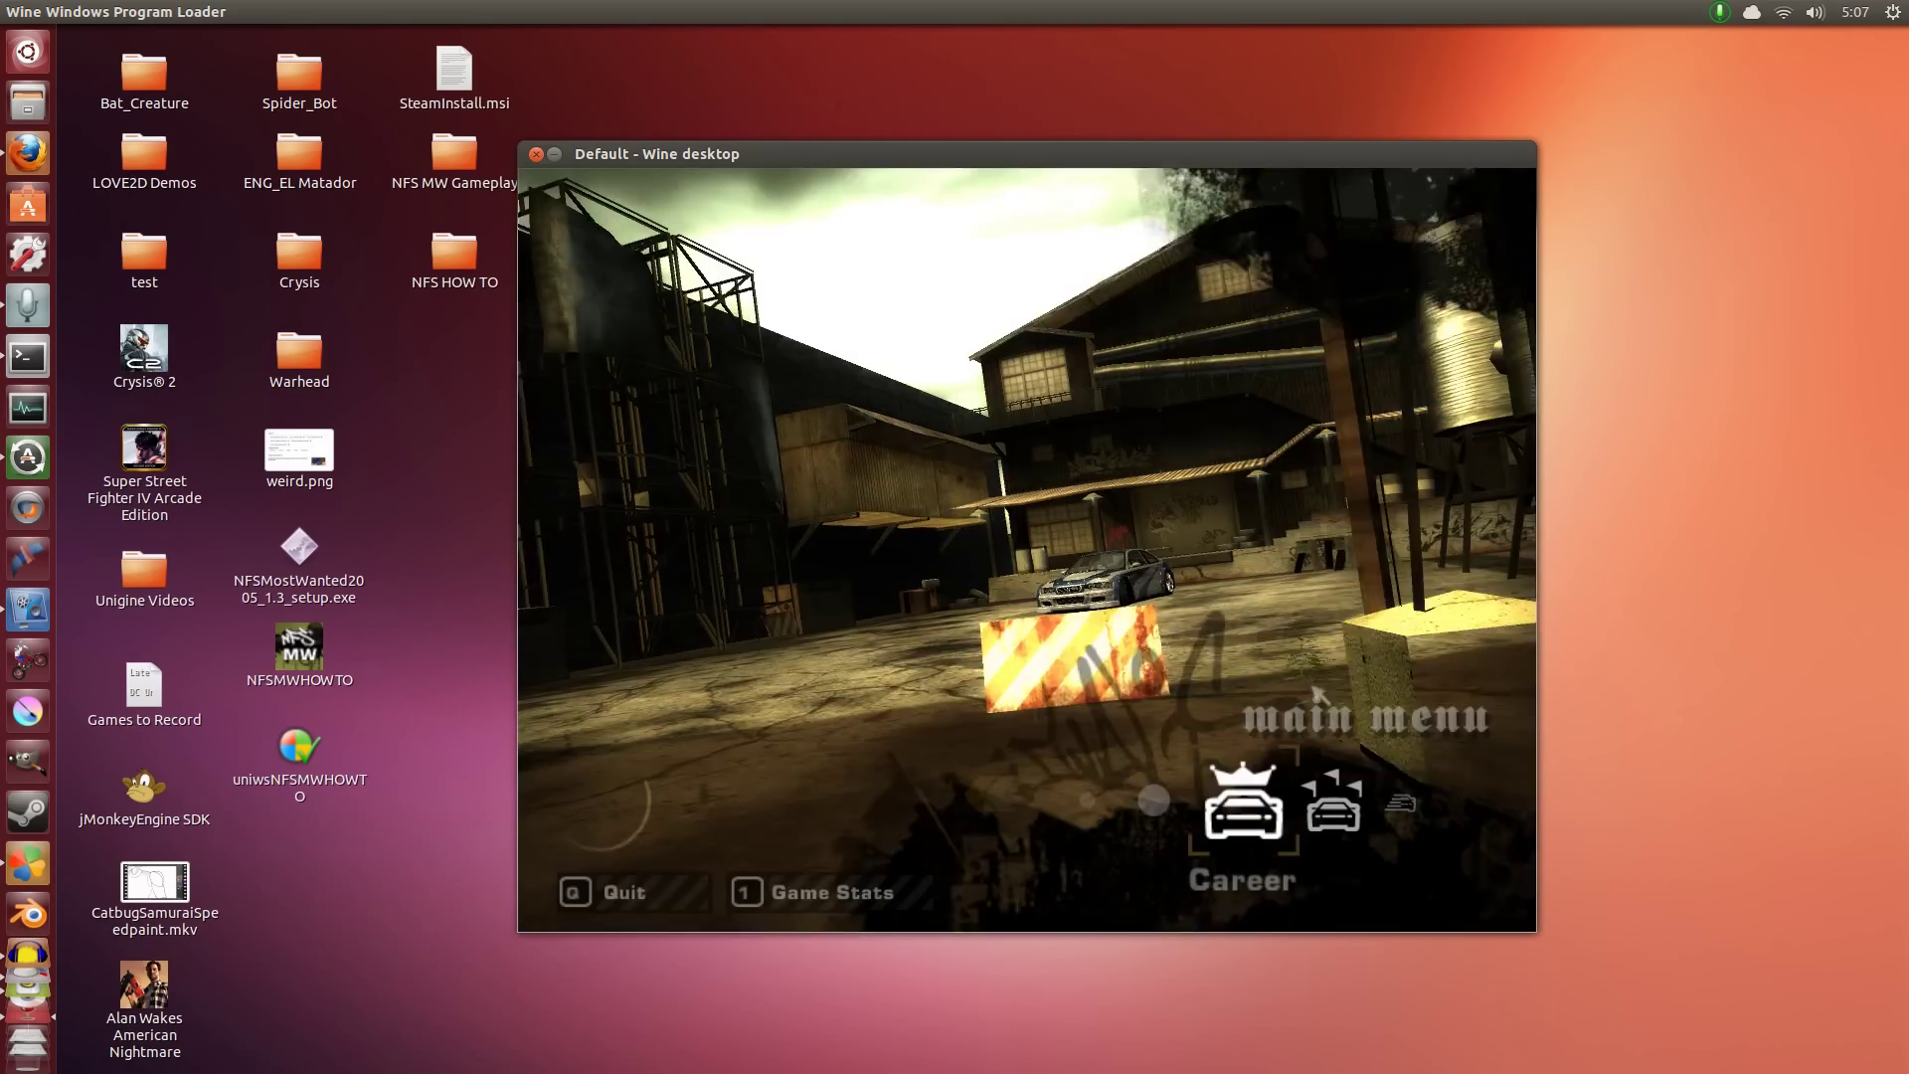
{"action": "left_click", "coordinate": [1462, 800]}
{"action": "left_click", "coordinate": [1462, 800]}
{"action": "left_click", "coordinate": [1462, 801]}
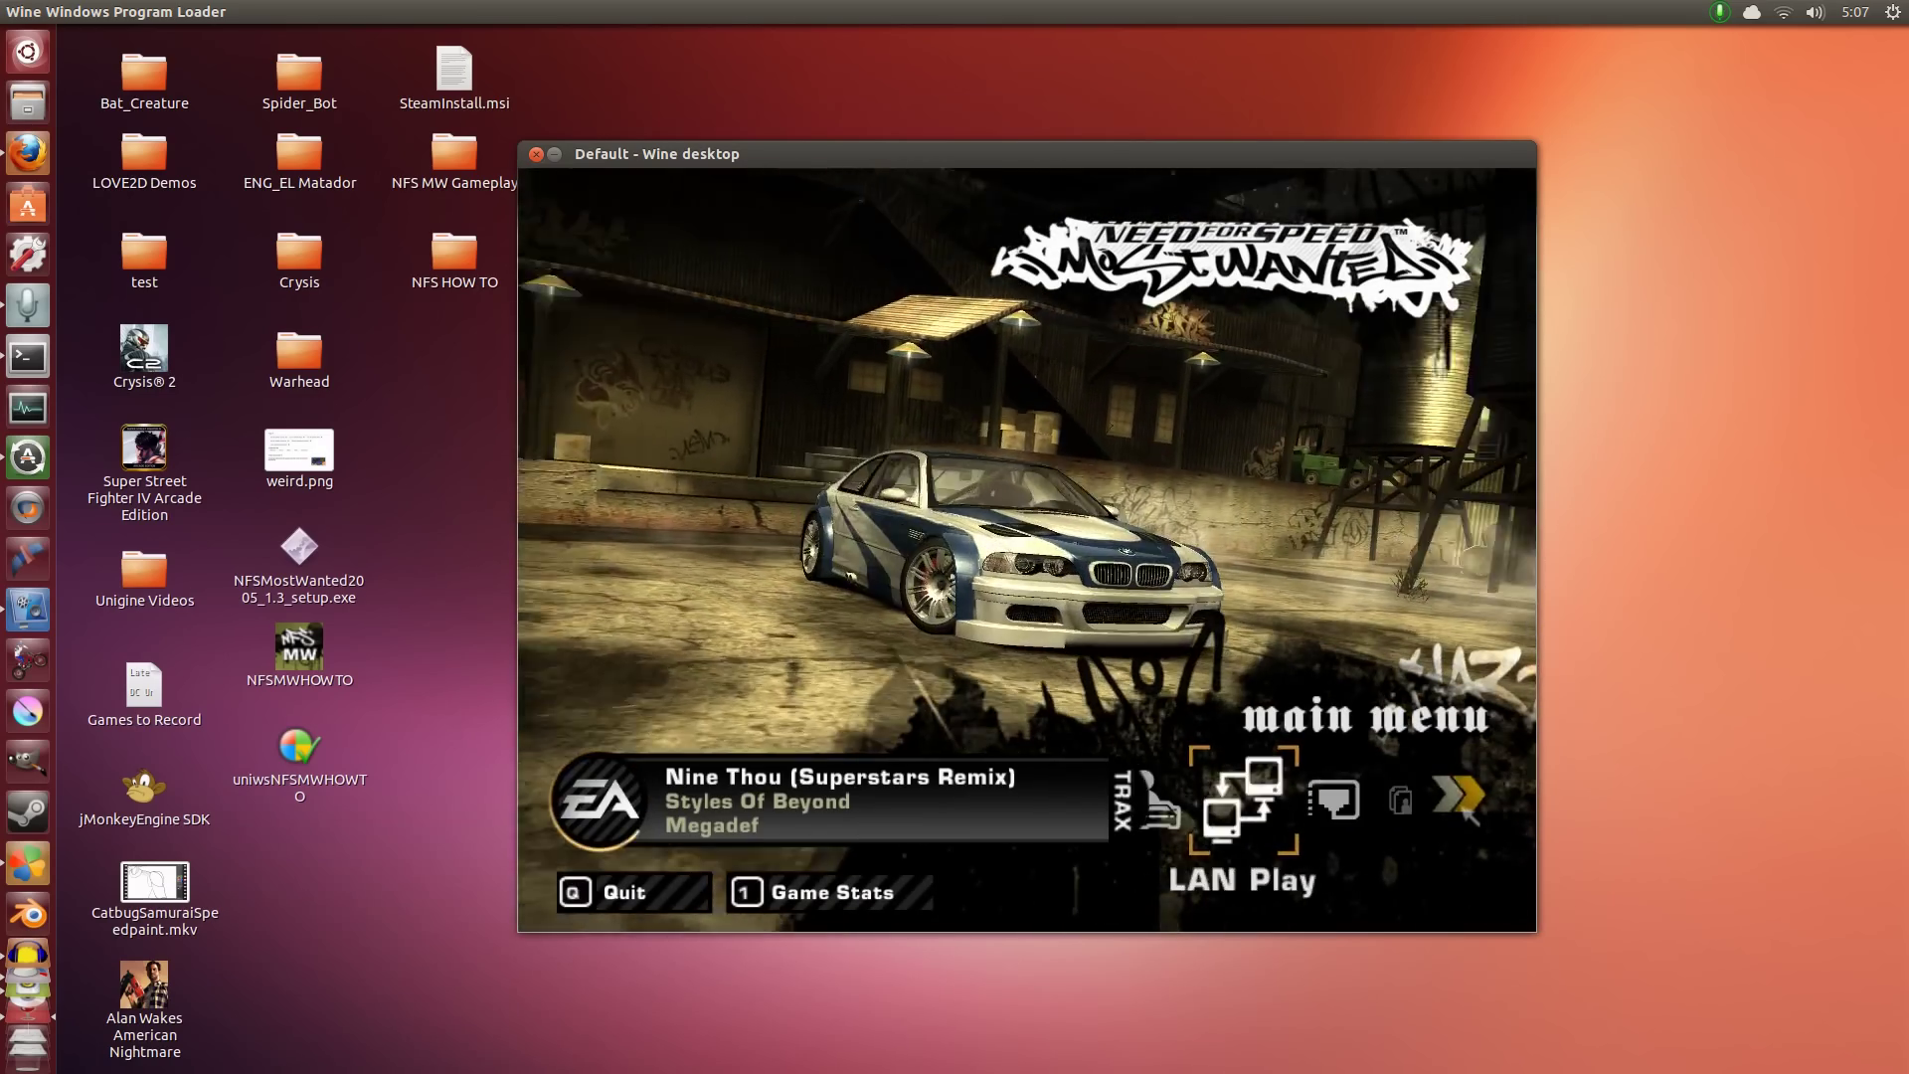
{"action": "left_click", "coordinate": [1462, 800]}
{"action": "left_click", "coordinate": [1462, 800]}
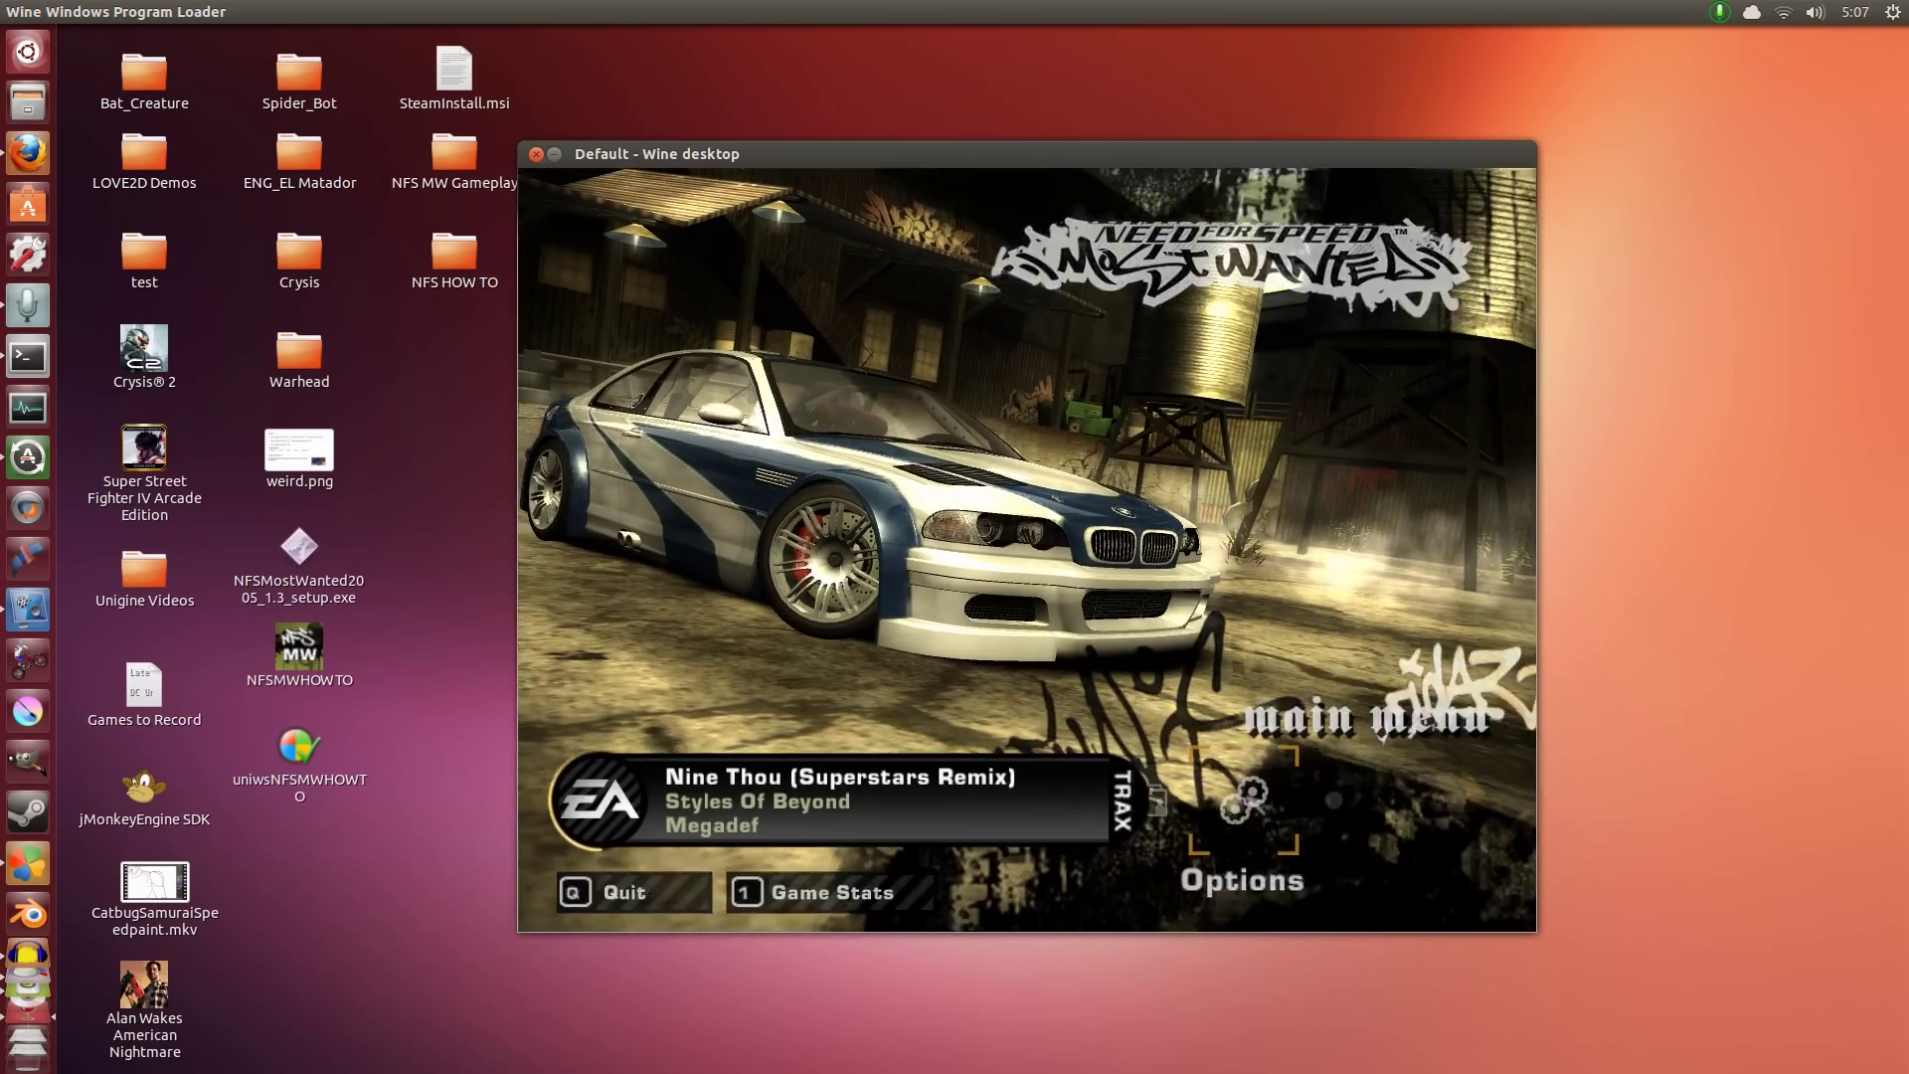
{"action": "key", "text": "Return"}
Set the Video resolution to 640x480, accept it, and close the resulting error message
{"action": "key", "text": "Right"}
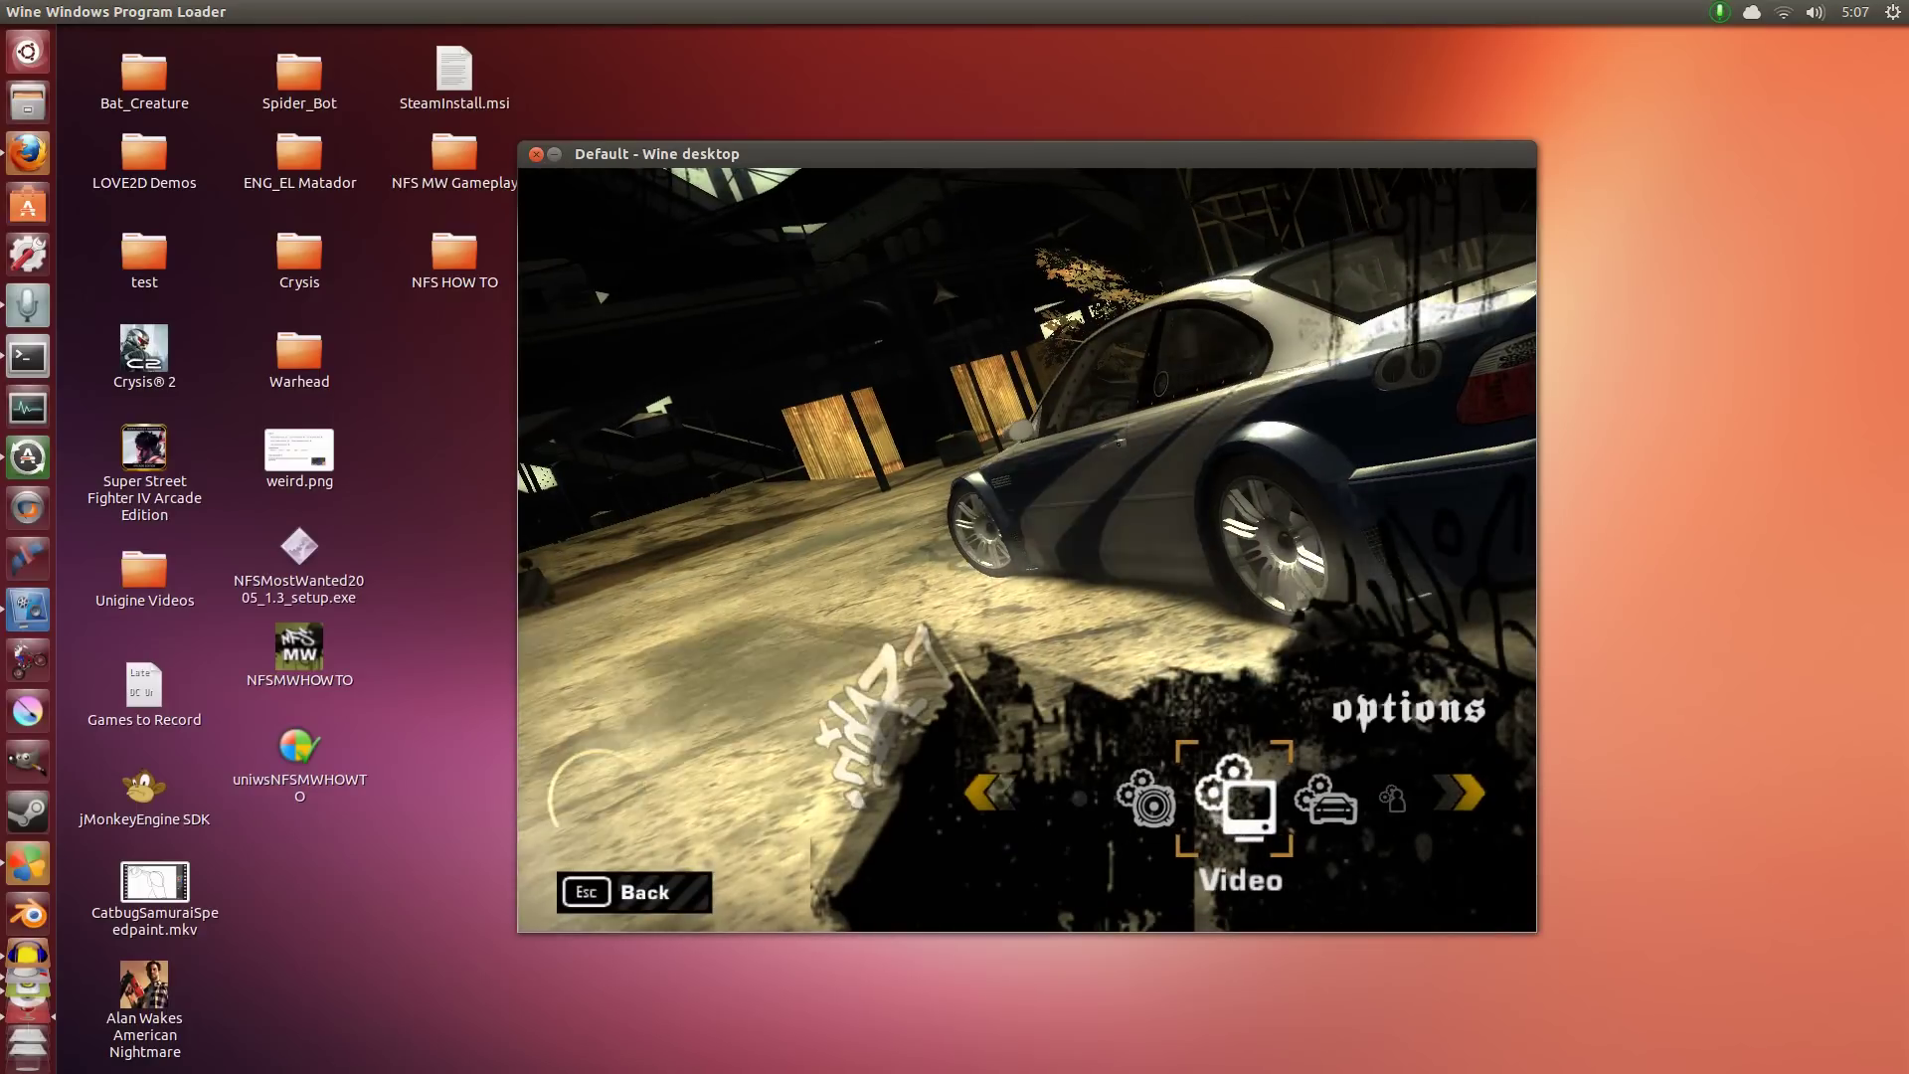
{"action": "key", "text": "Return"}
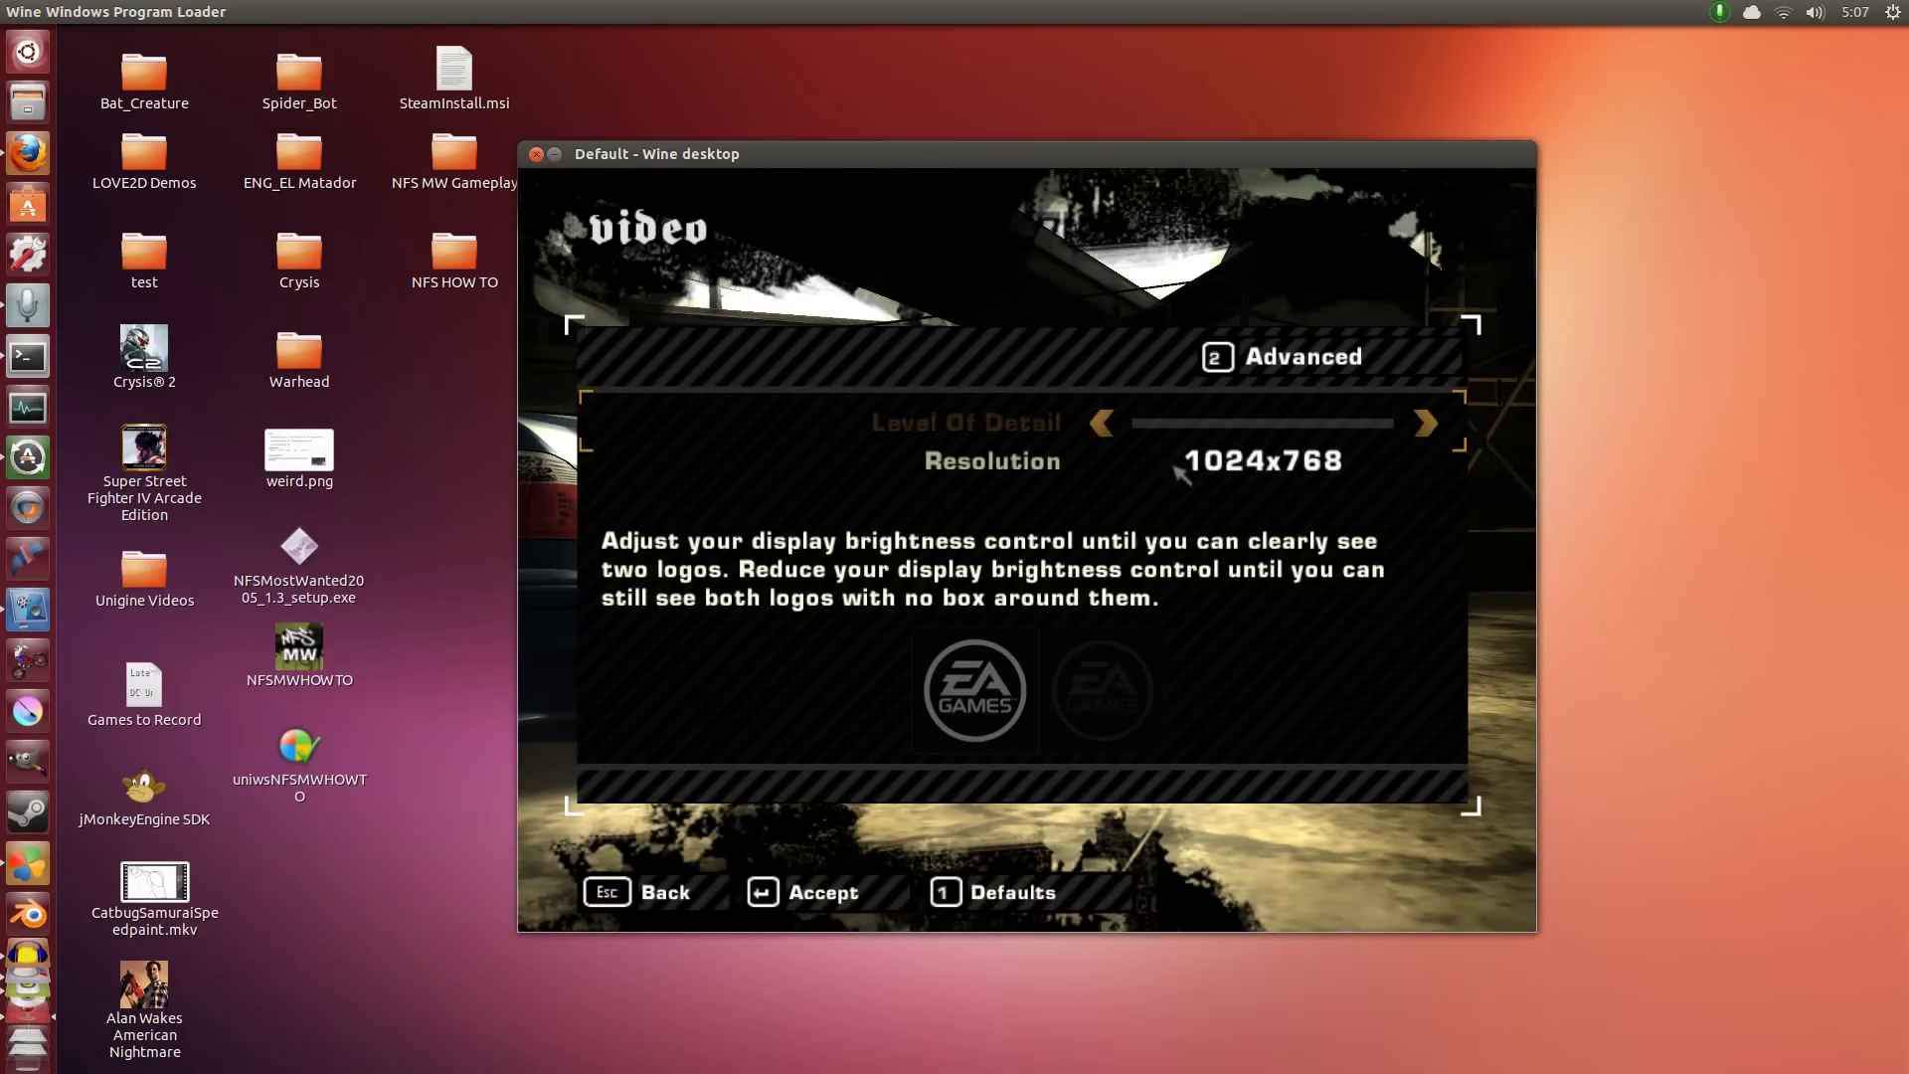
{"action": "key", "text": "Down"}
{"action": "key", "text": "Left"}
{"action": "key", "text": "Left"}
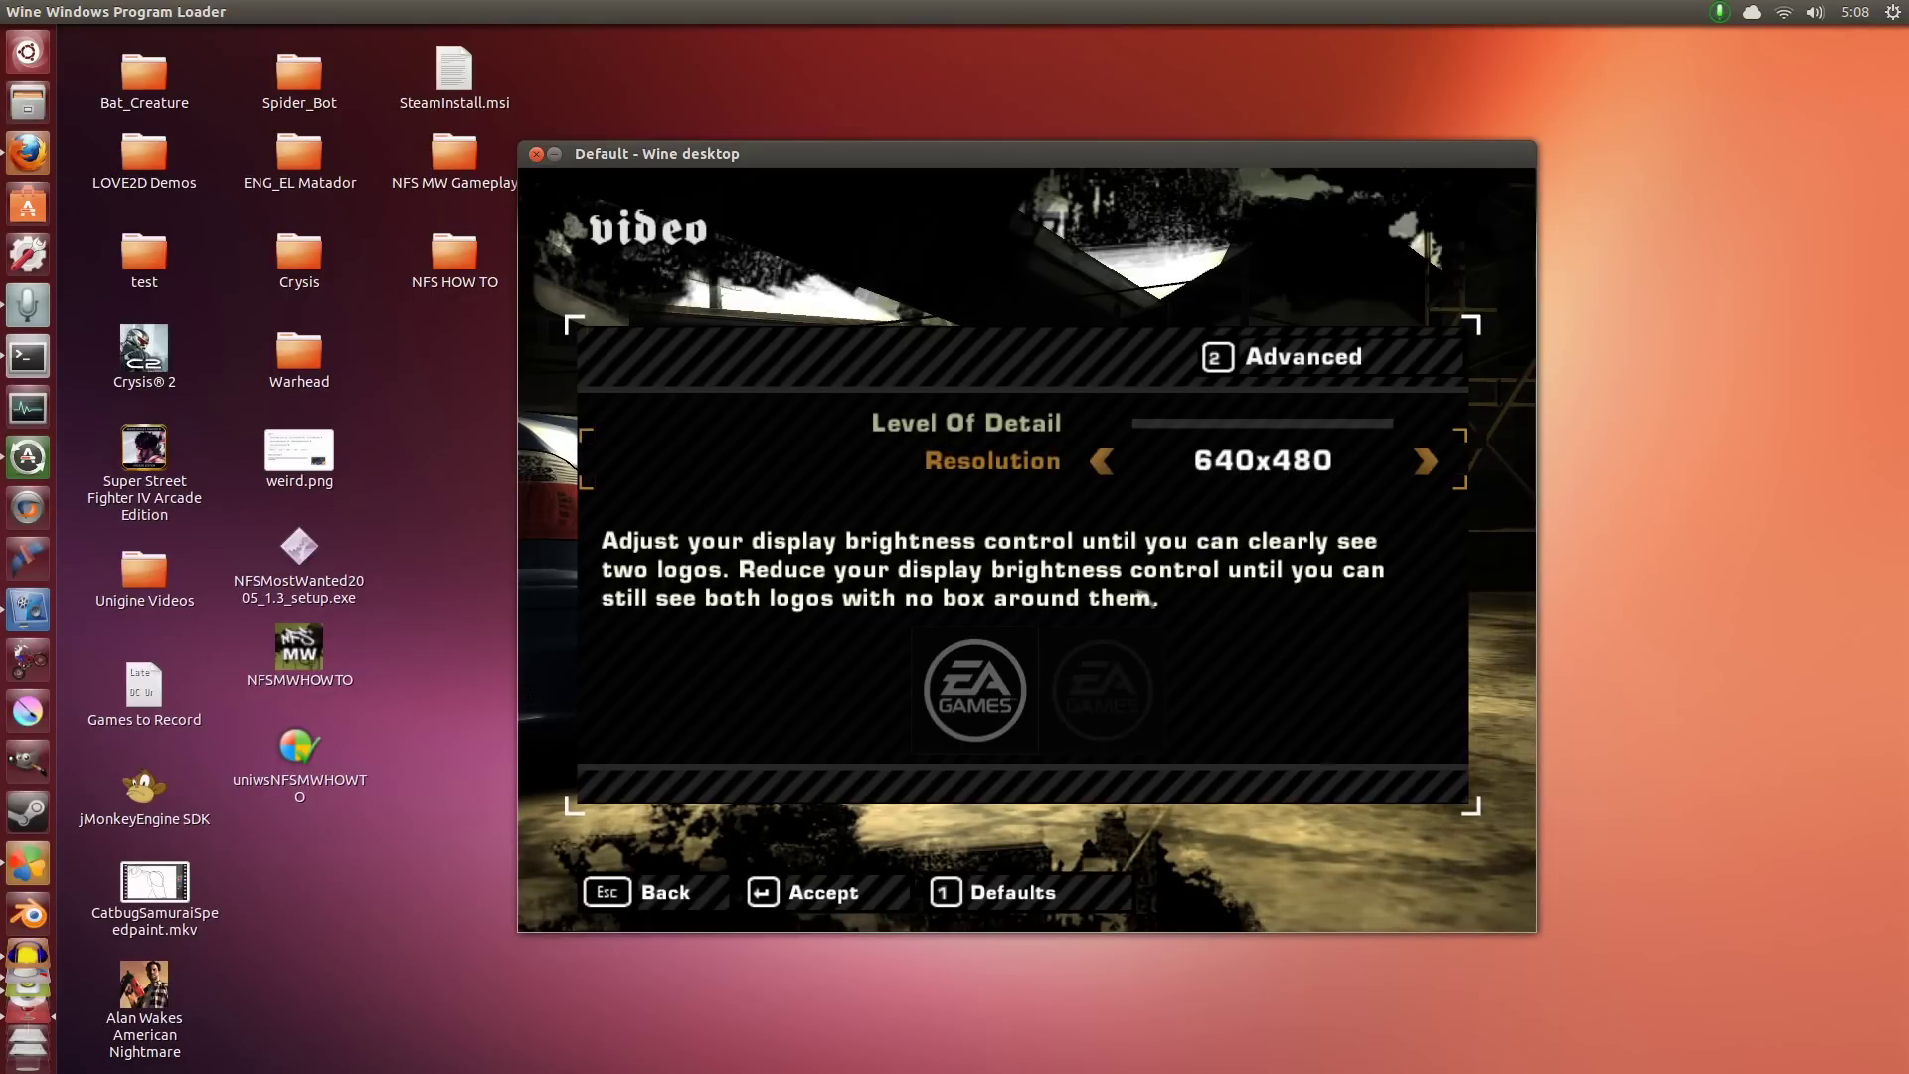
{"action": "key", "text": "Return"}
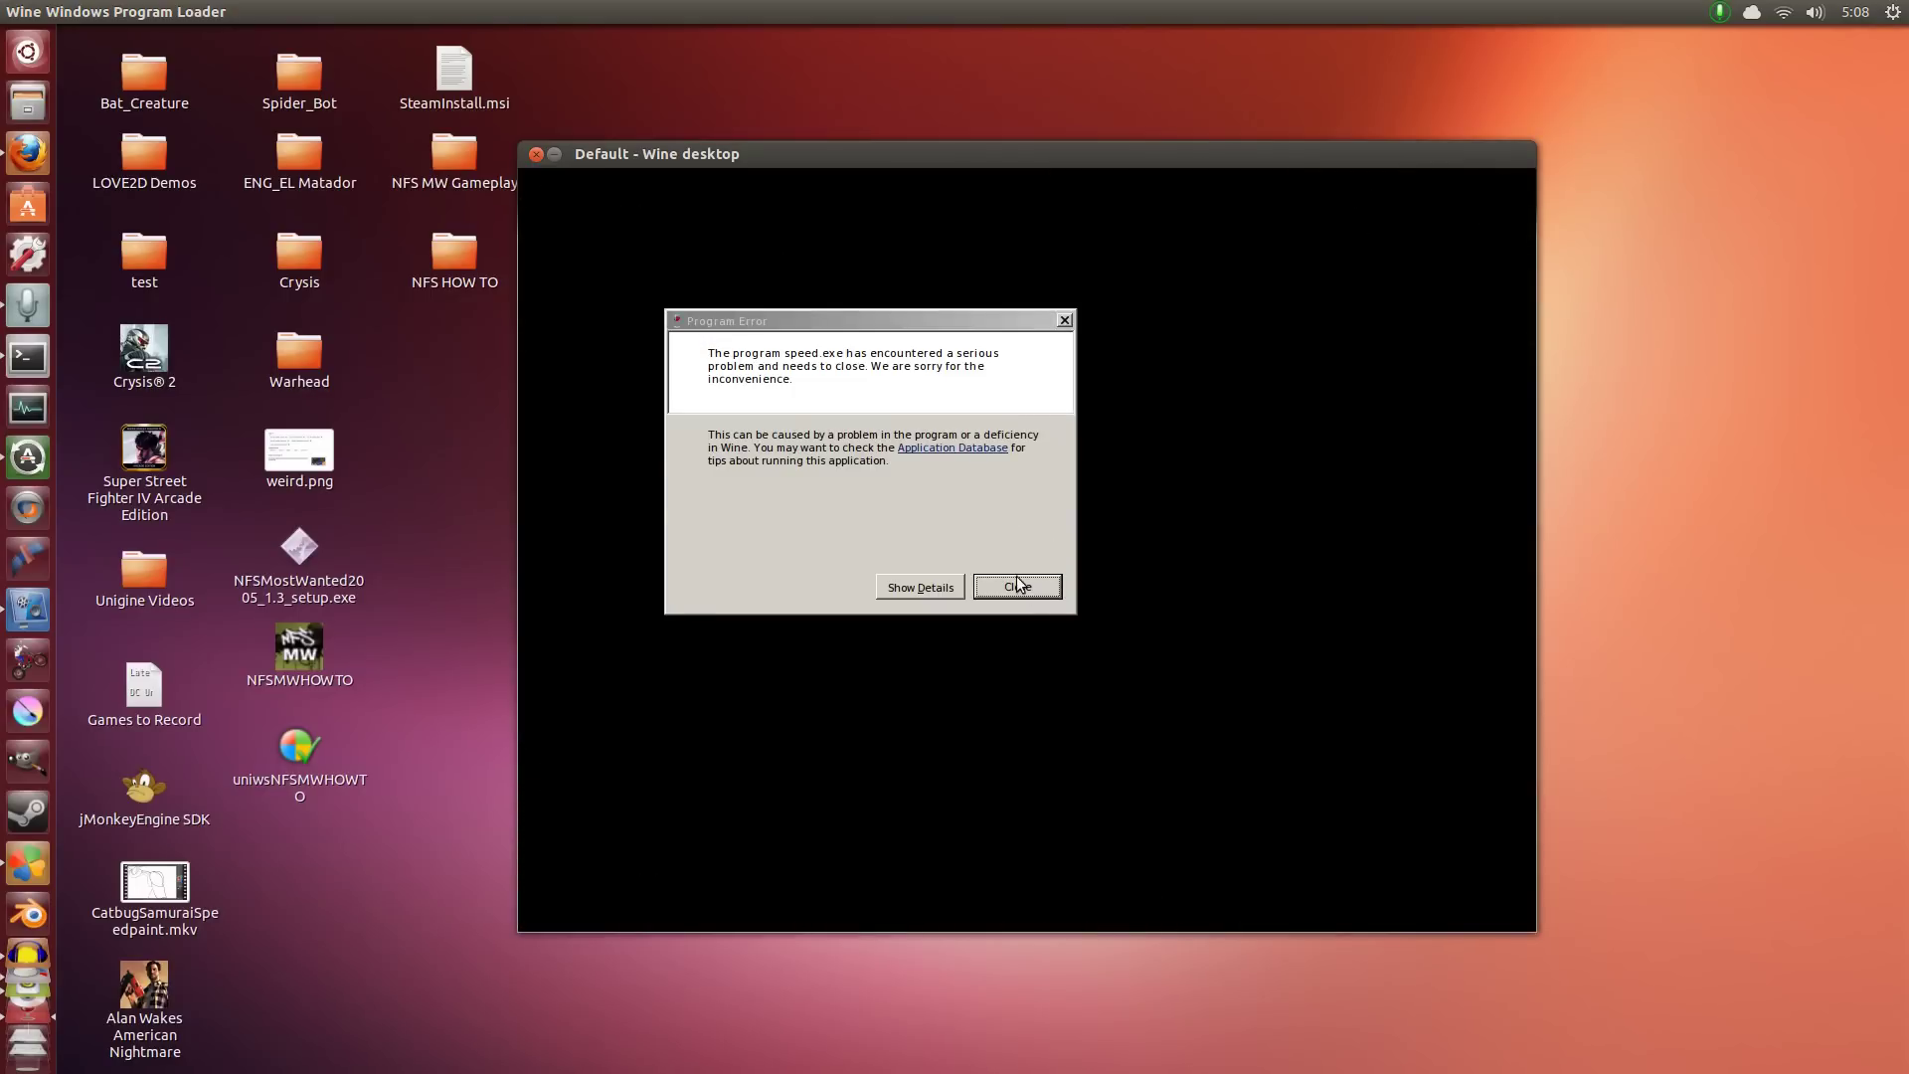
{"action": "left_click", "coordinate": [1019, 587]}
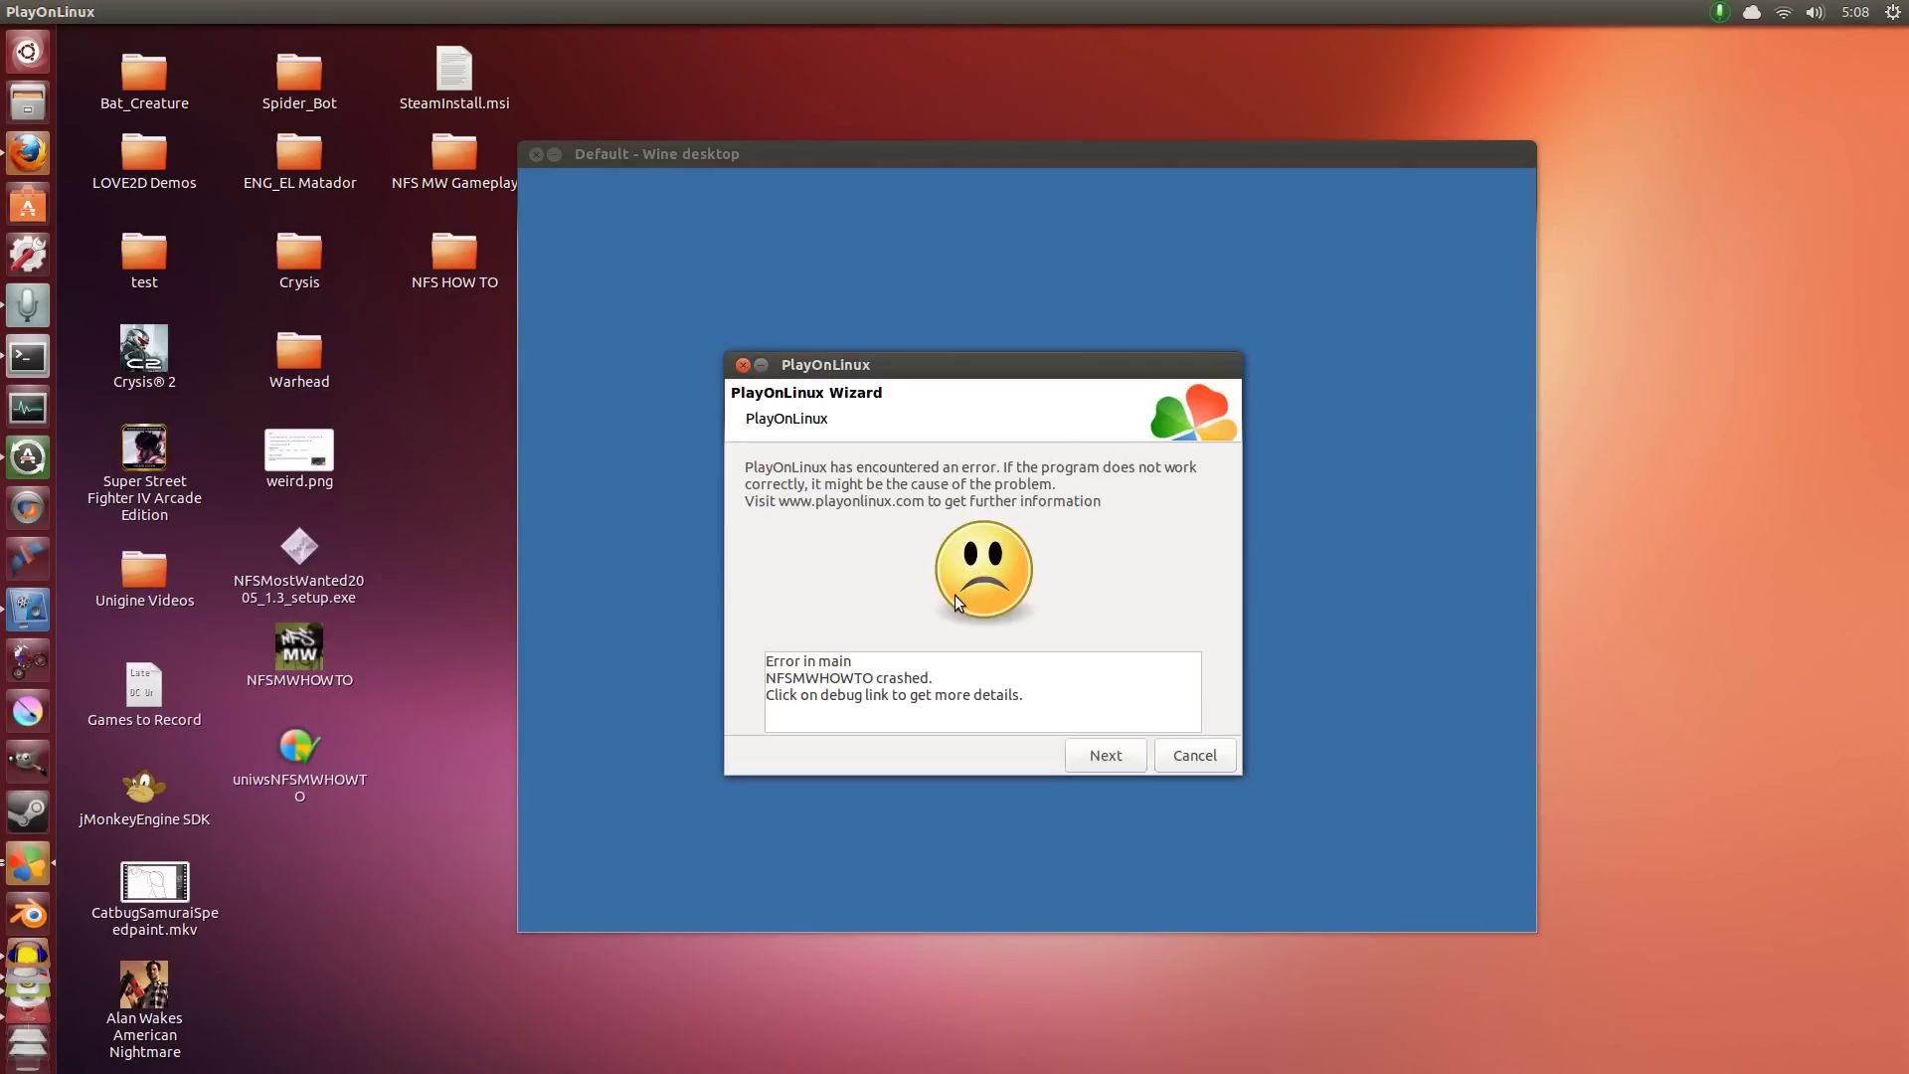
Dismiss the PlayOnLinux crash notice and open the NFSMWHOWTO game's installation folder
{"action": "left_click", "coordinate": [1100, 761]}
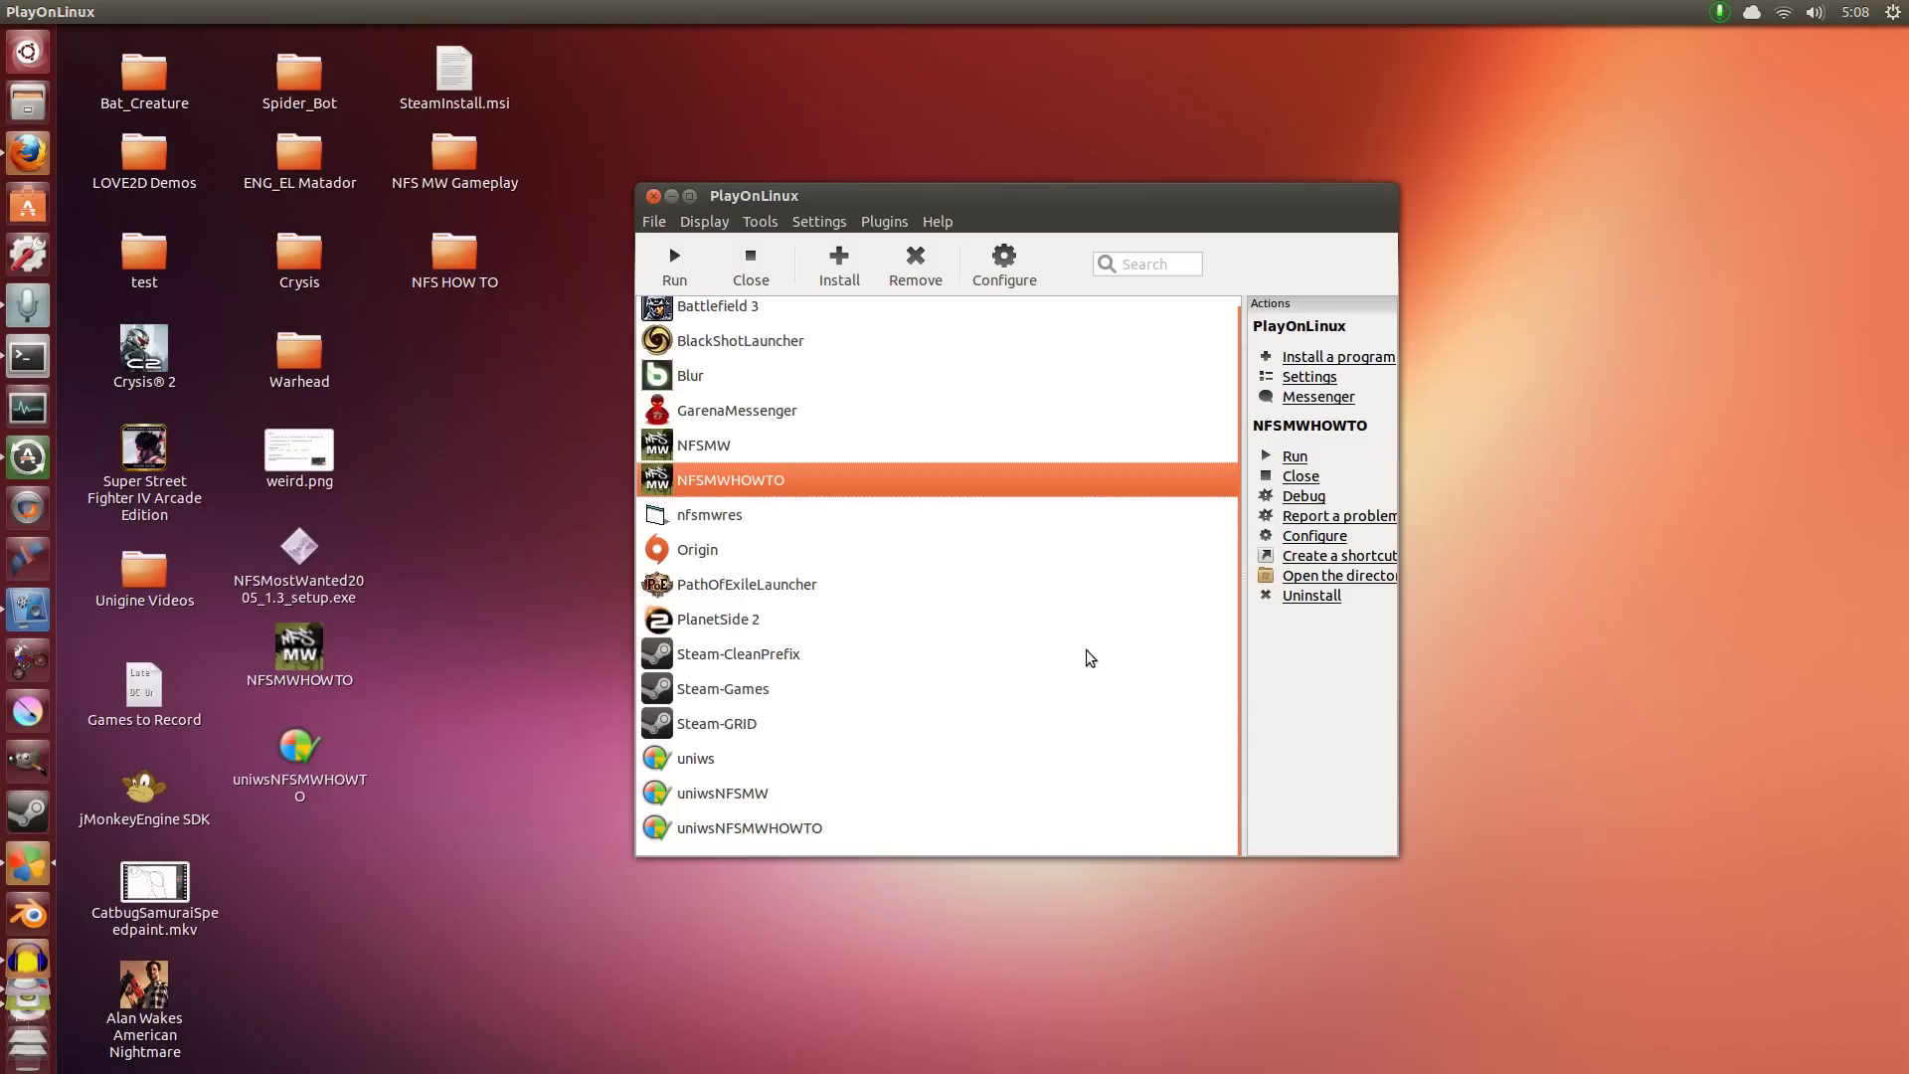
{"action": "right_click", "coordinate": [767, 484]}
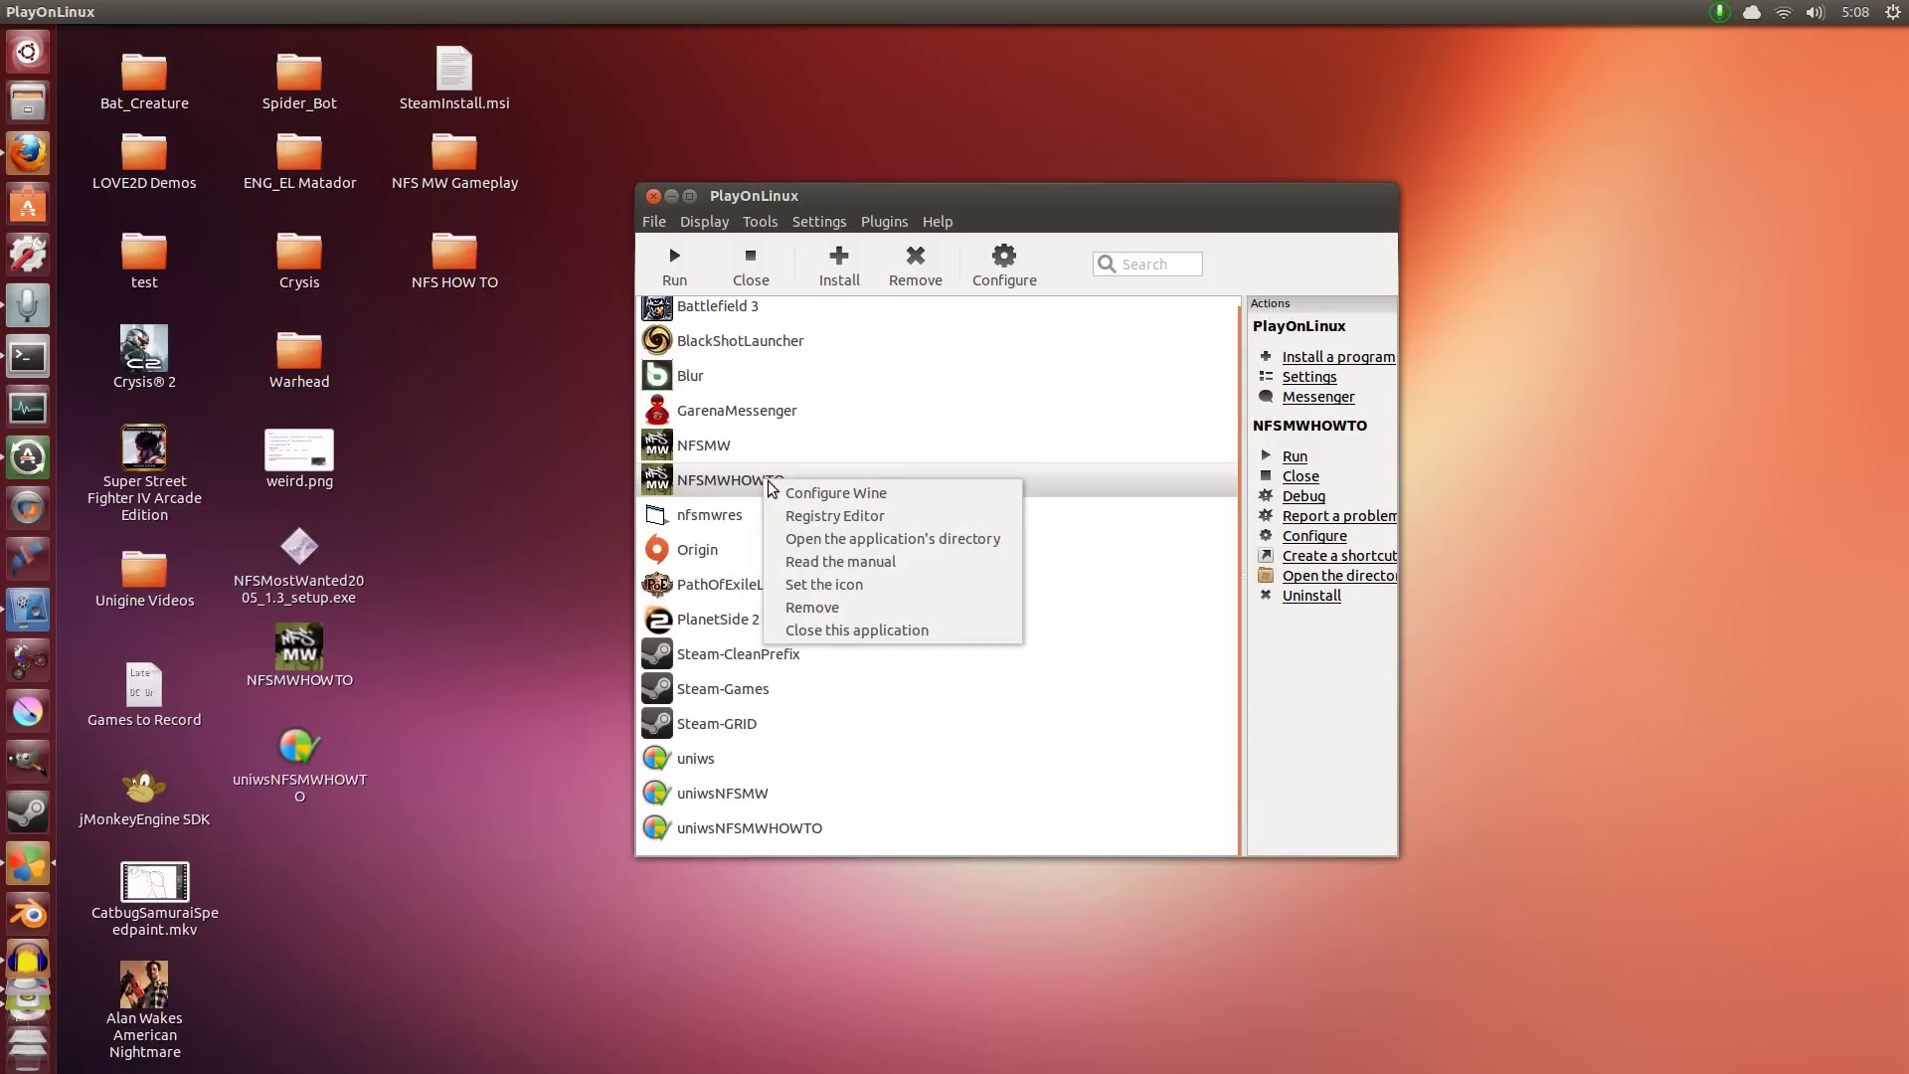
{"action": "left_click", "coordinate": [900, 538]}
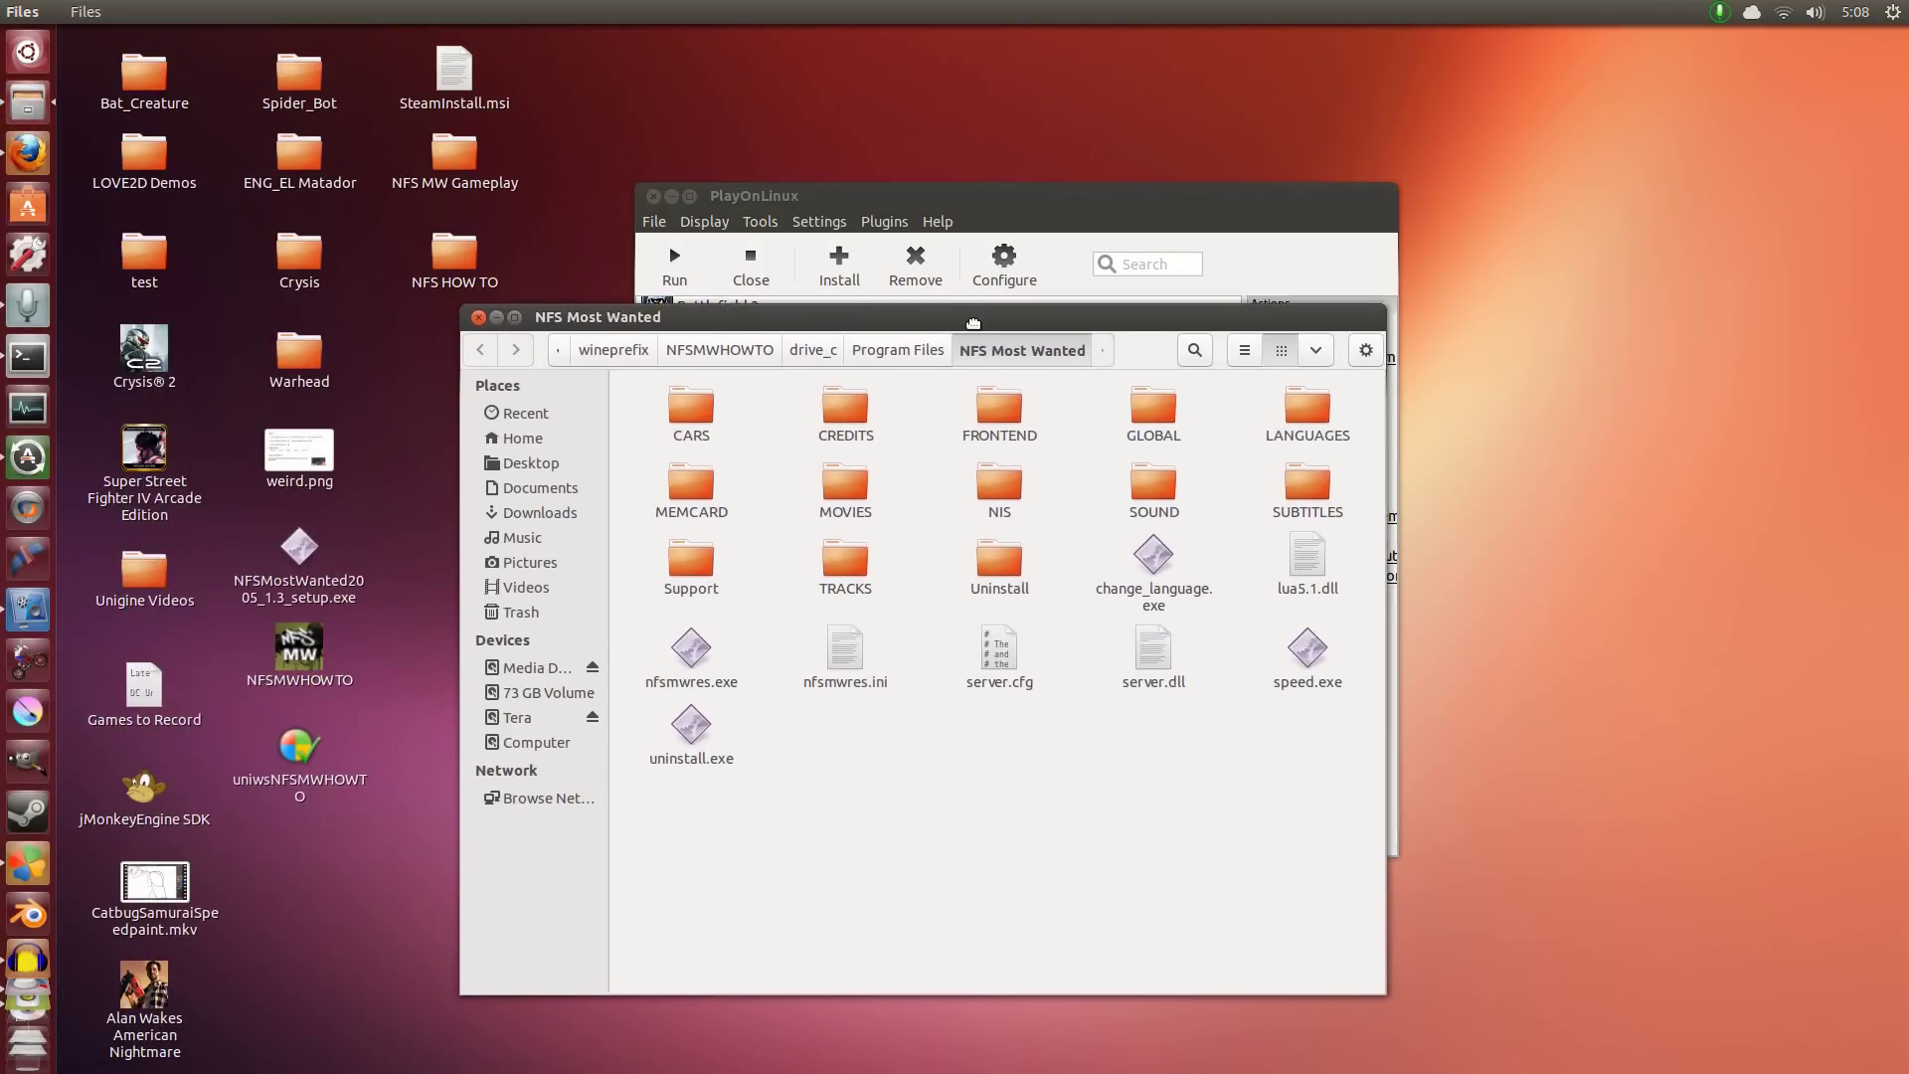
Rename speed.exe to speed2.exe in the game folder, then rearrange the windows
{"action": "left_click", "coordinate": [1291, 559]}
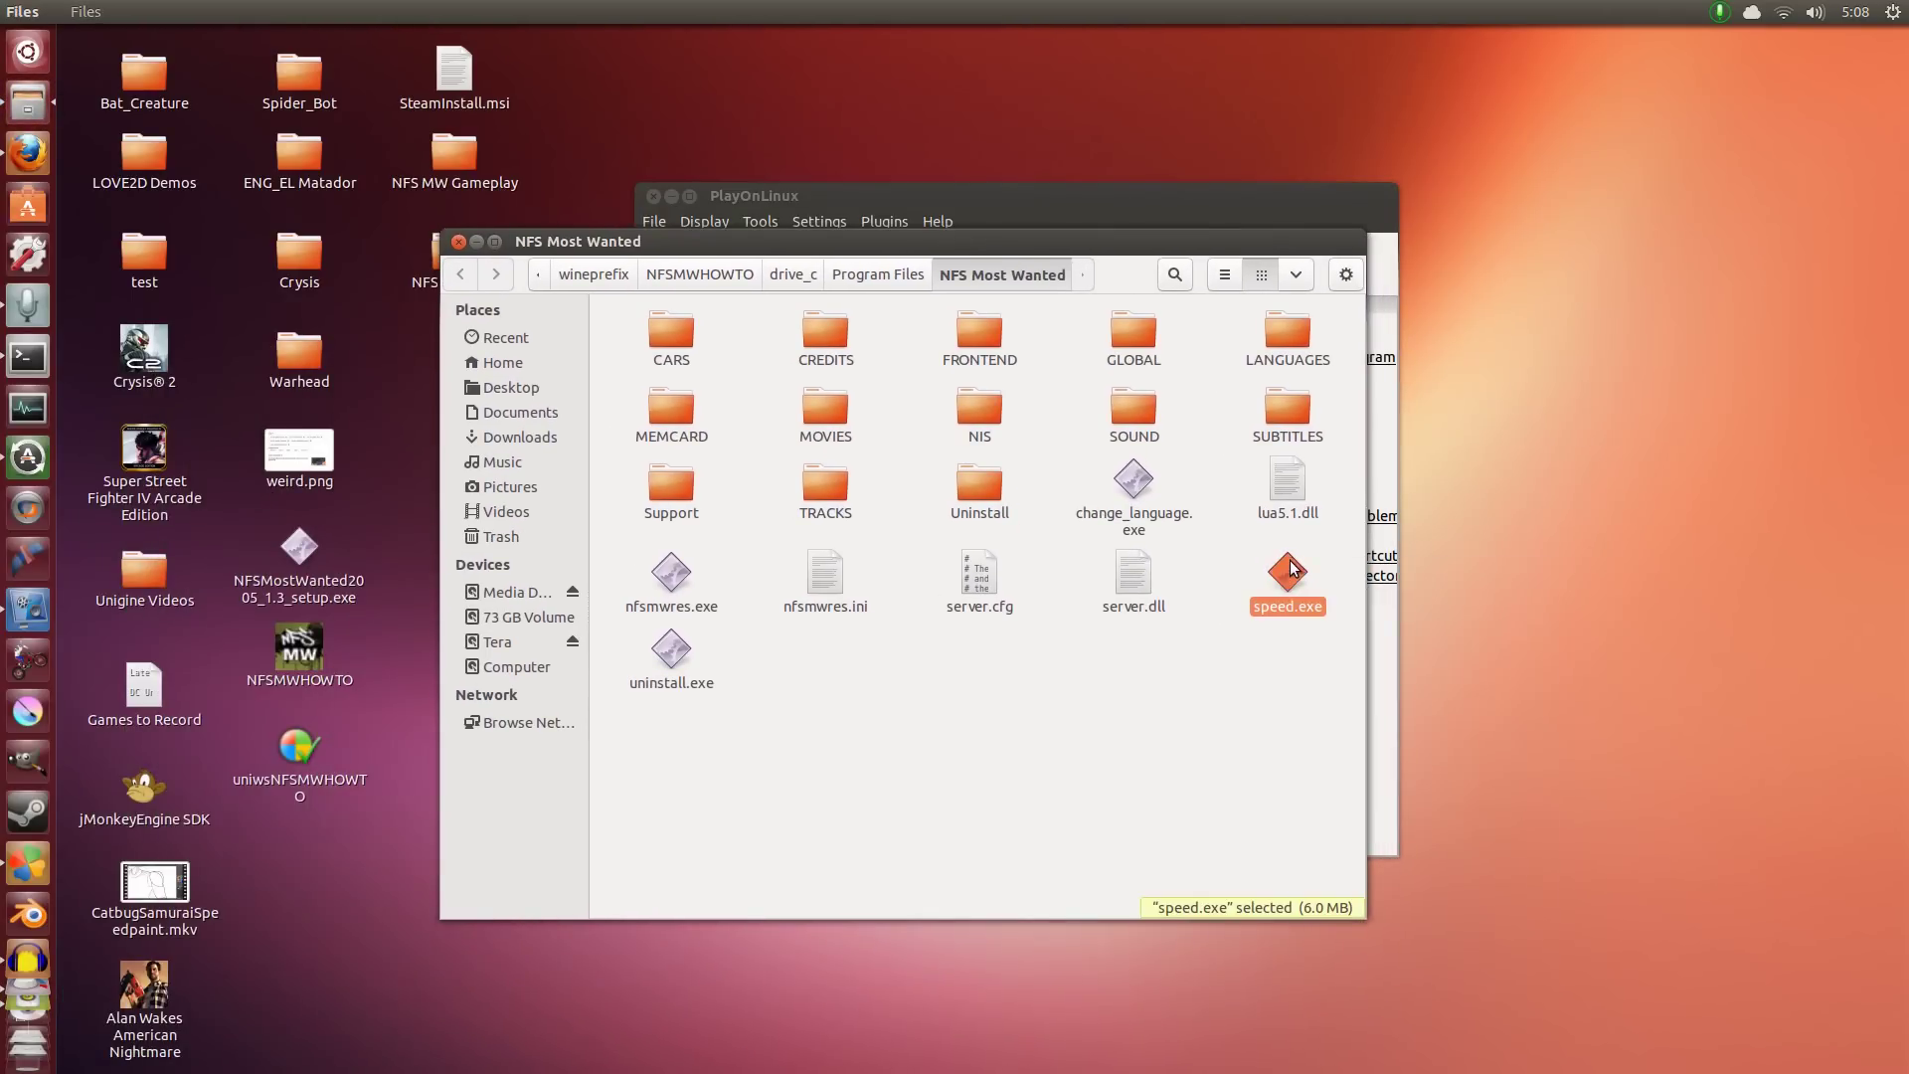
{"action": "right_click", "coordinate": [1291, 559]}
{"action": "left_click", "coordinate": [1341, 759]}
{"action": "key", "text": "Right"}
{"action": "type", "text": "2"}
{"action": "key", "text": "Return"}
{"action": "left_click", "coordinate": [1174, 718]}
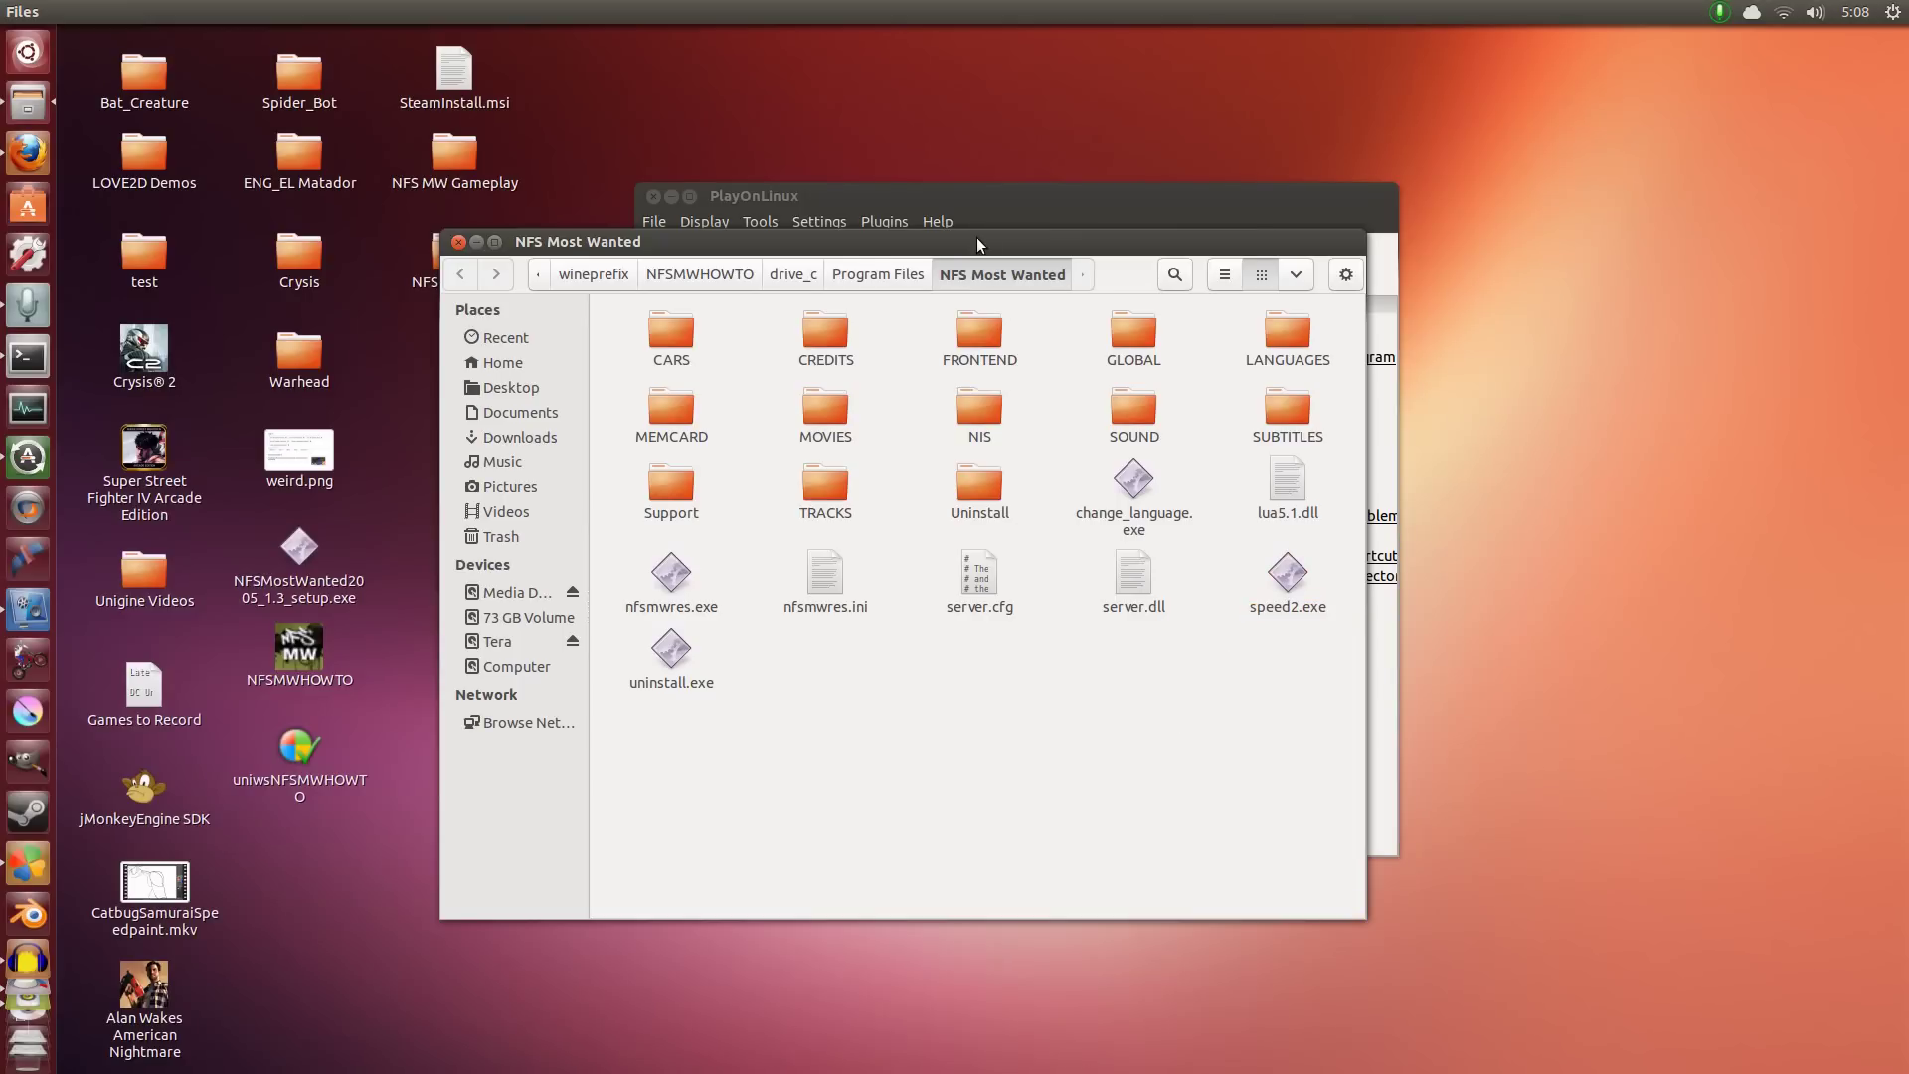
{"action": "left_click_drag", "start_coordinate": [976, 239], "coordinate": [648, 199]}
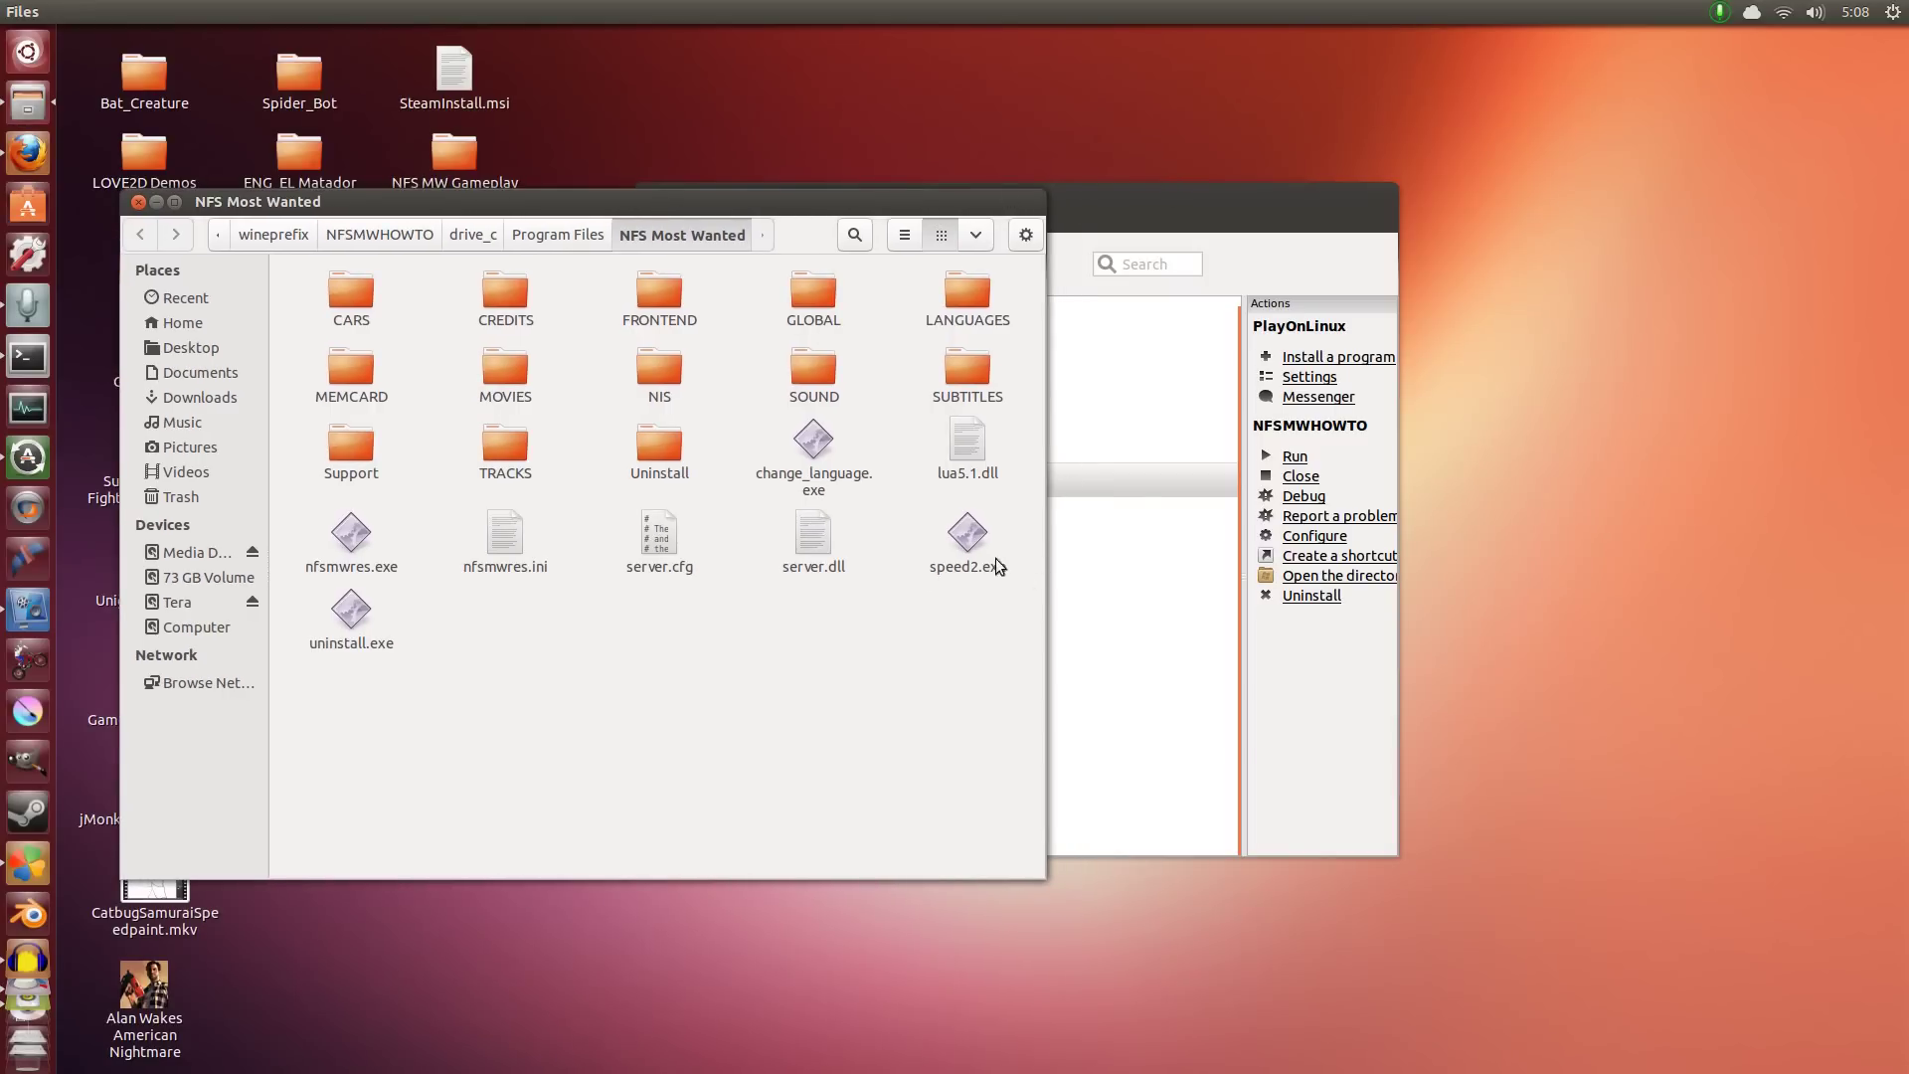
{"action": "left_click_drag", "start_coordinate": [1208, 201], "coordinate": [1279, 193]}
Choose Need for Speed: Underground 2 as the game in the uniwsNFSMWHOWTO patcher
{"action": "left_click", "coordinate": [819, 831]}
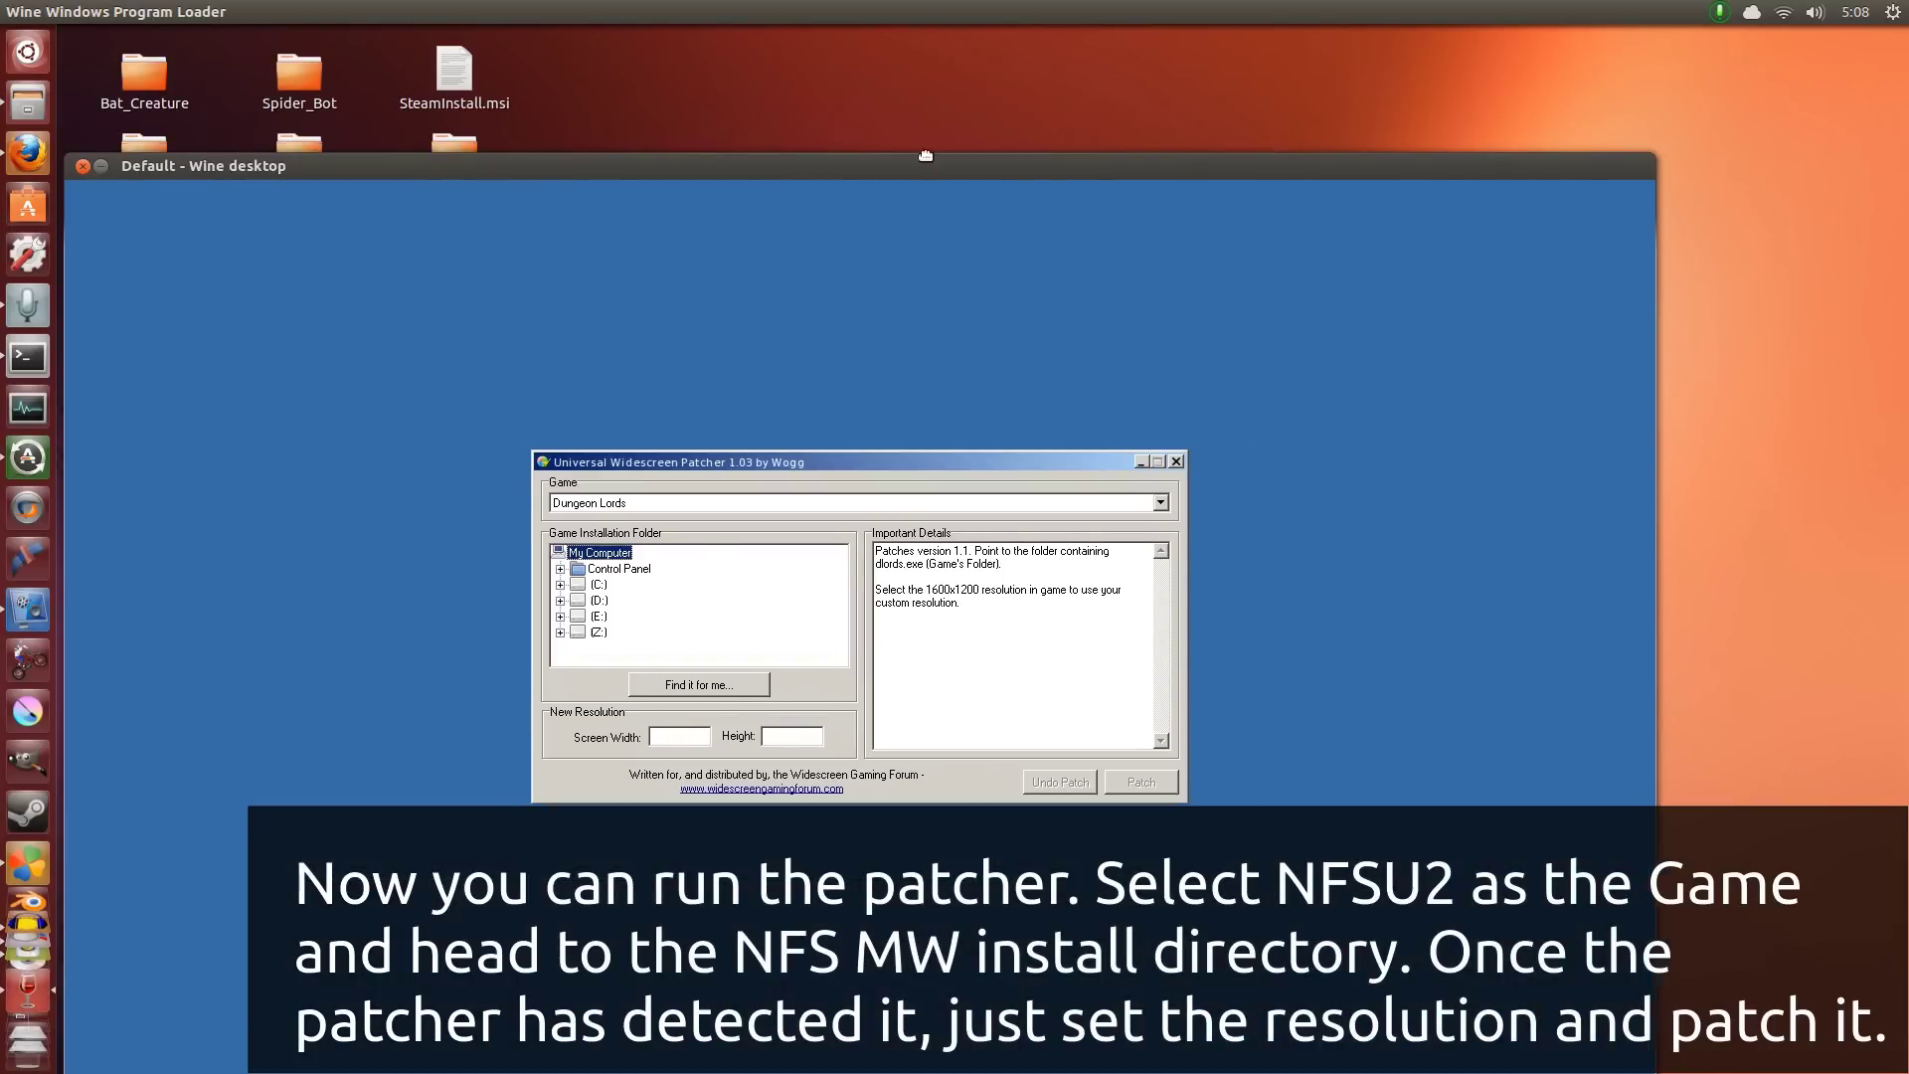
{"action": "left_click", "coordinate": [833, 421]}
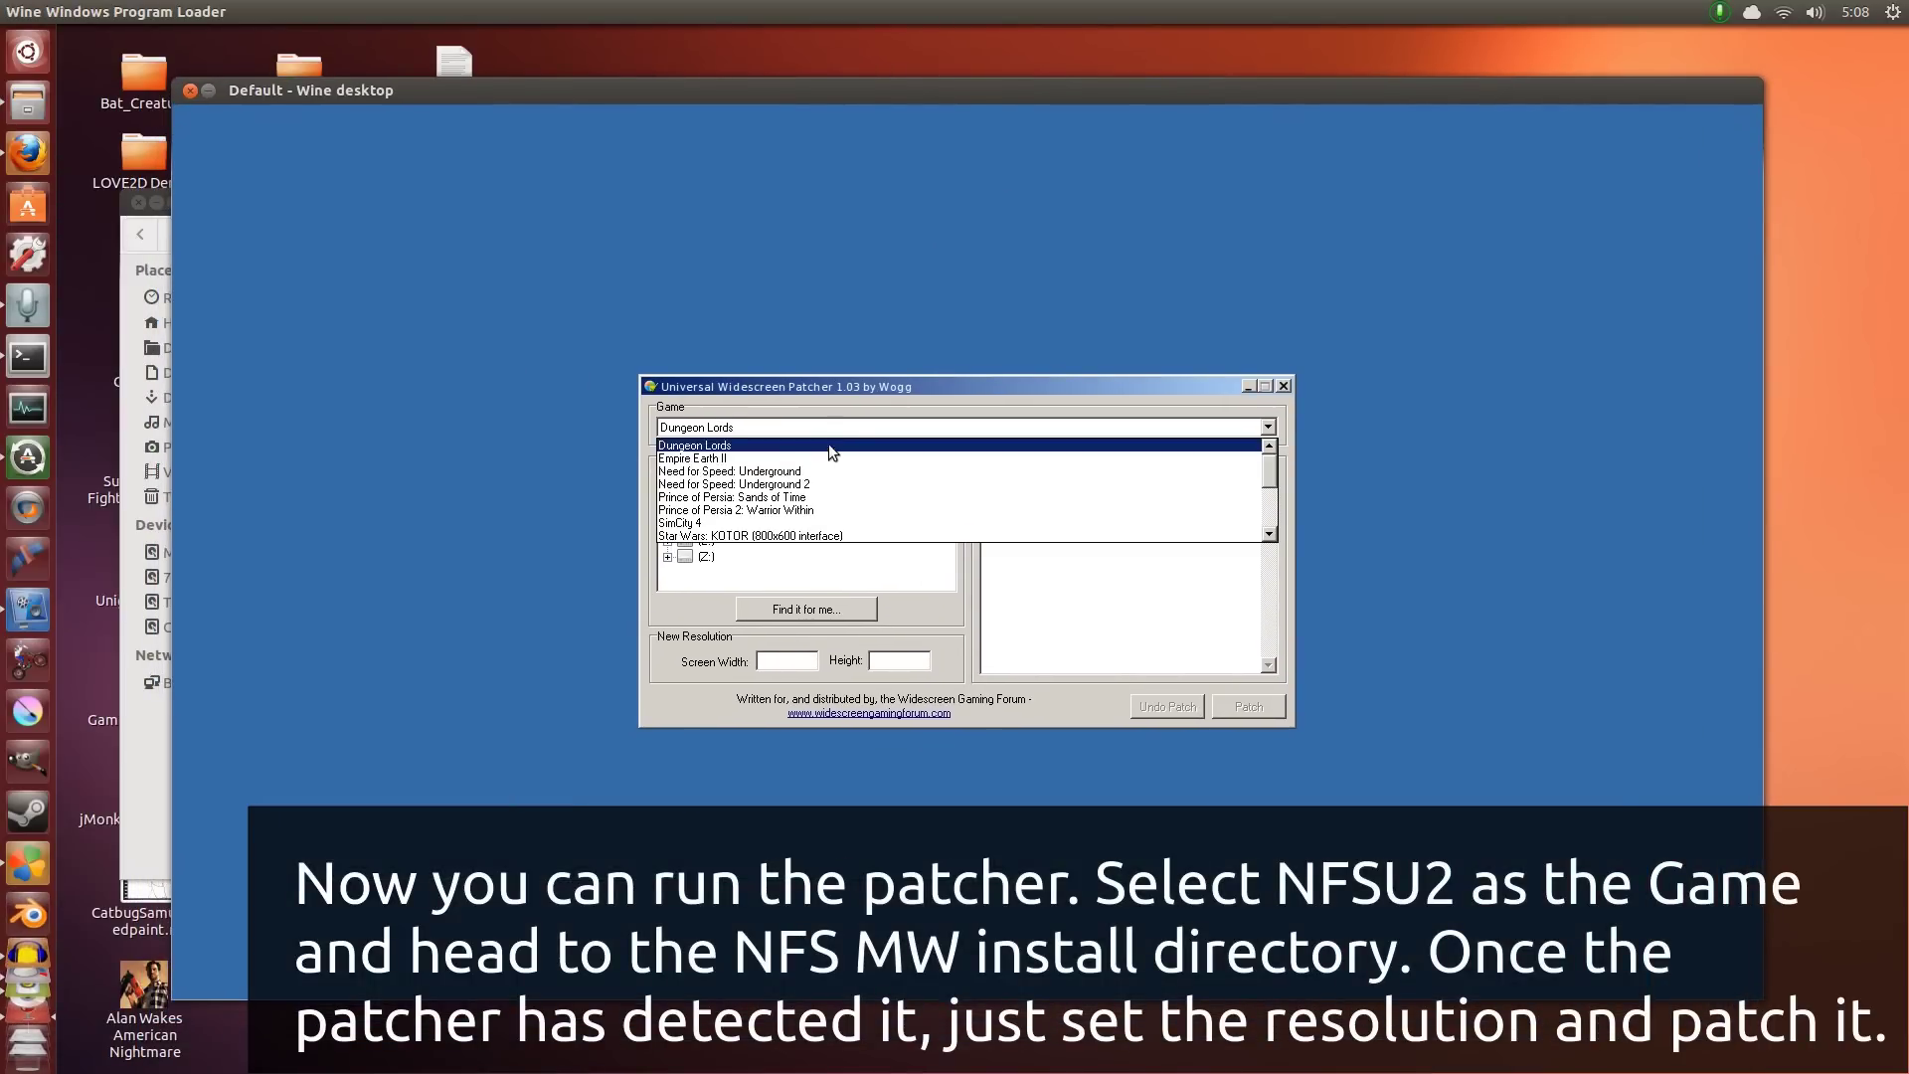
{"action": "left_click", "coordinate": [815, 484]}
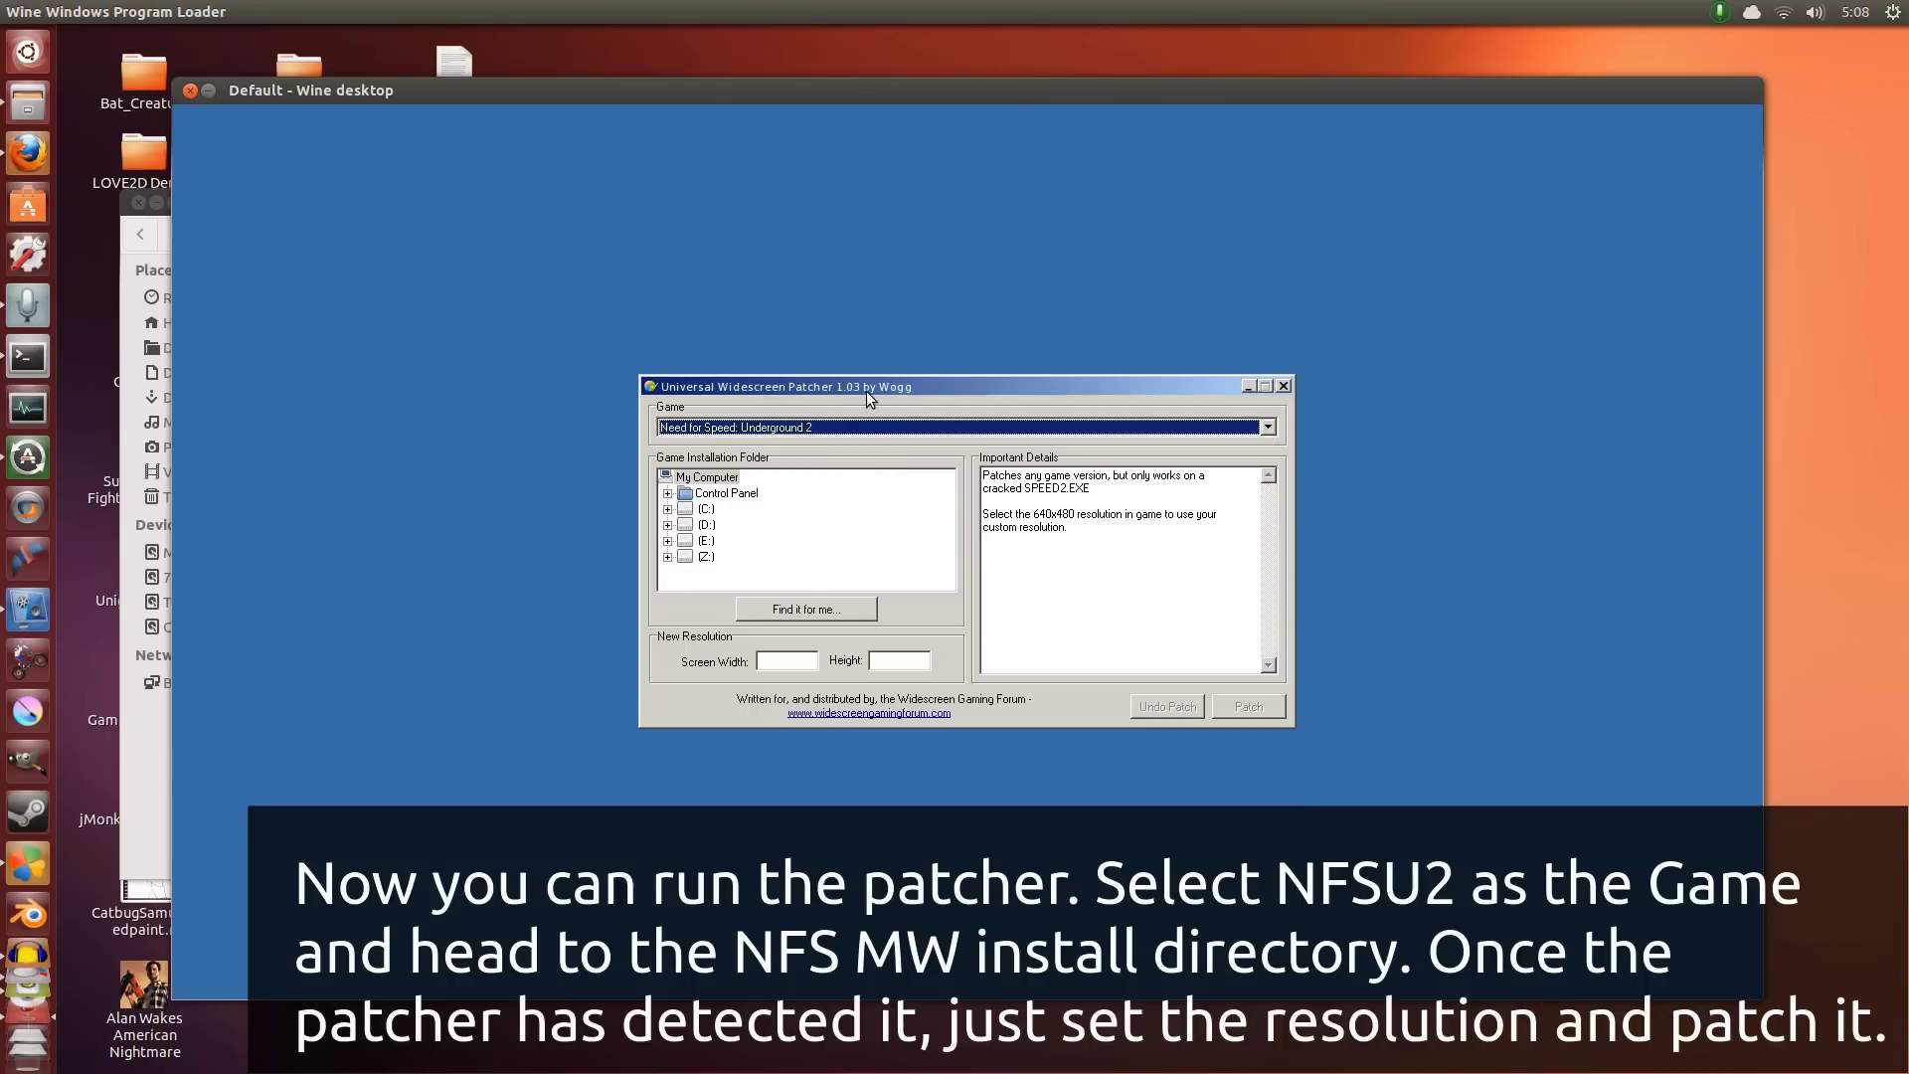
Select C: > Program Files > NFS Most Wanted as the install folder
{"action": "double_click", "coordinate": [706, 510]}
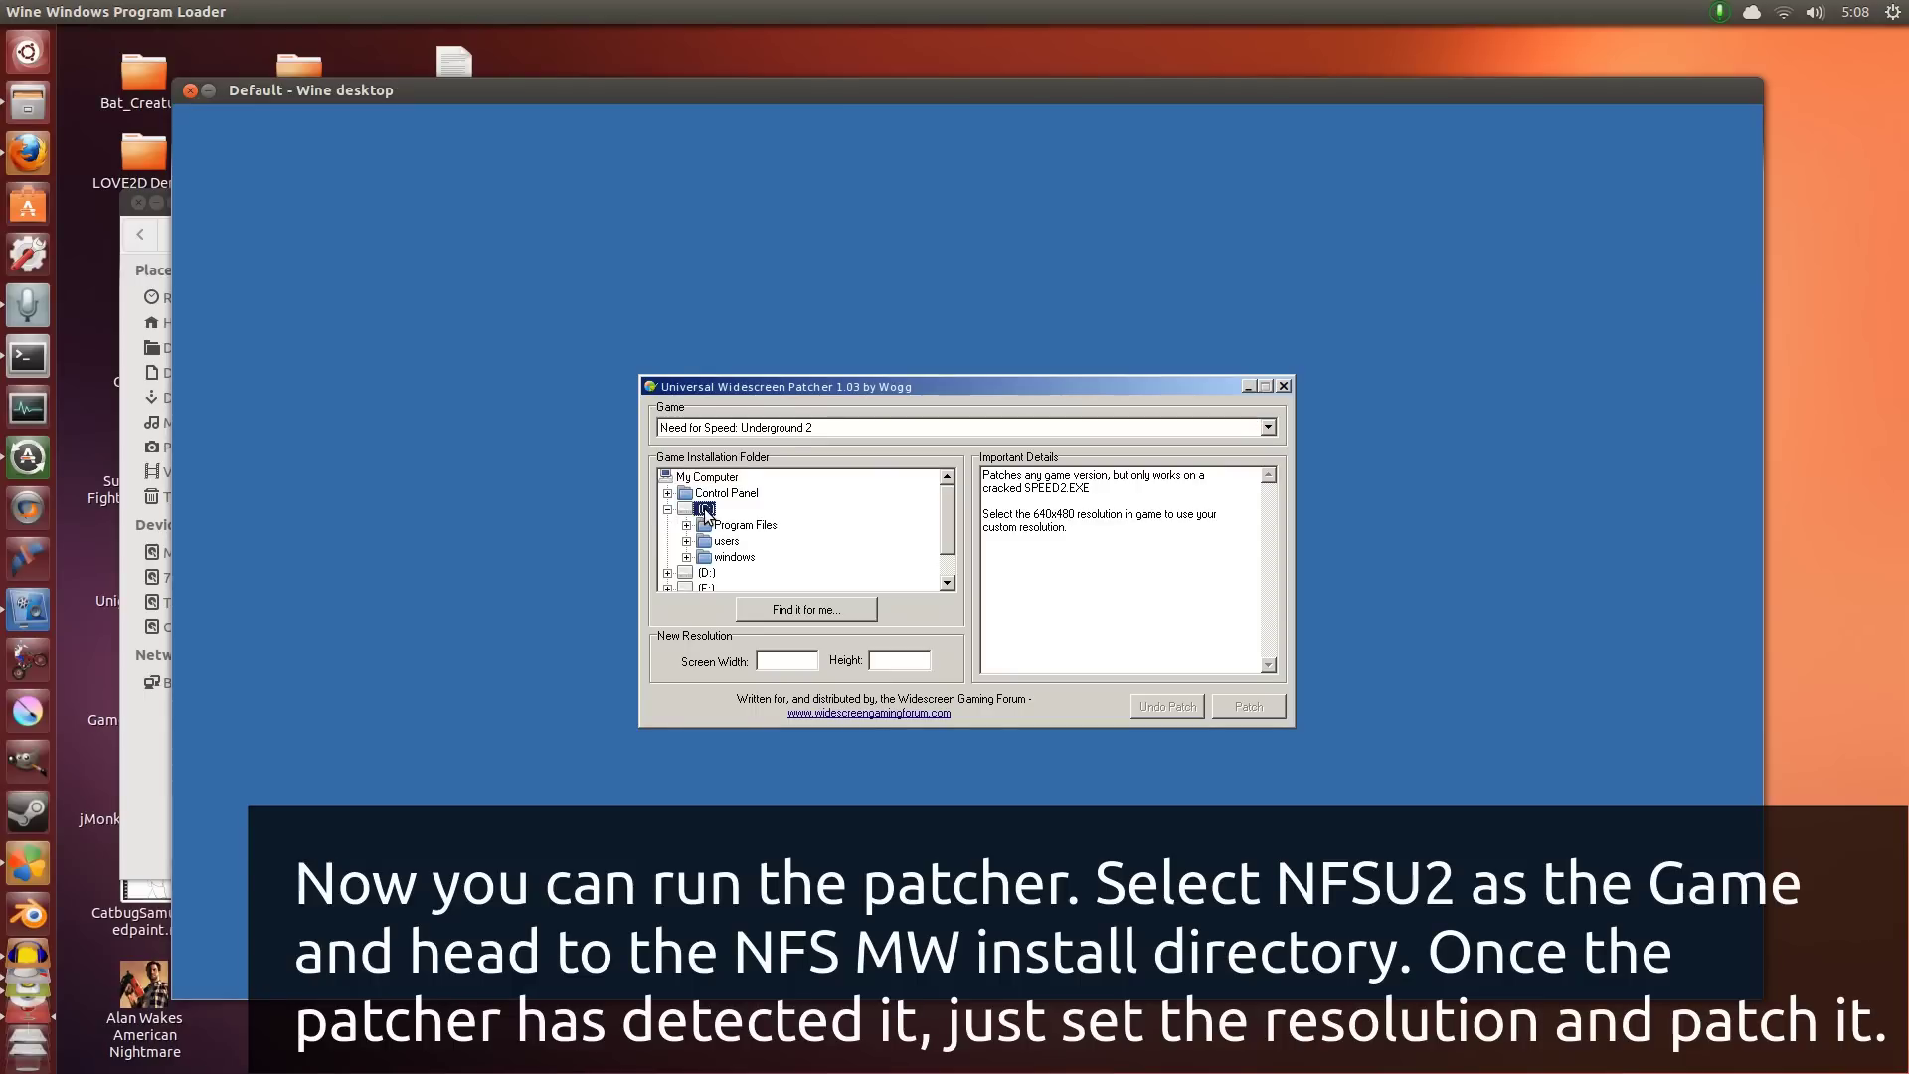
{"action": "double_click", "coordinate": [754, 527]}
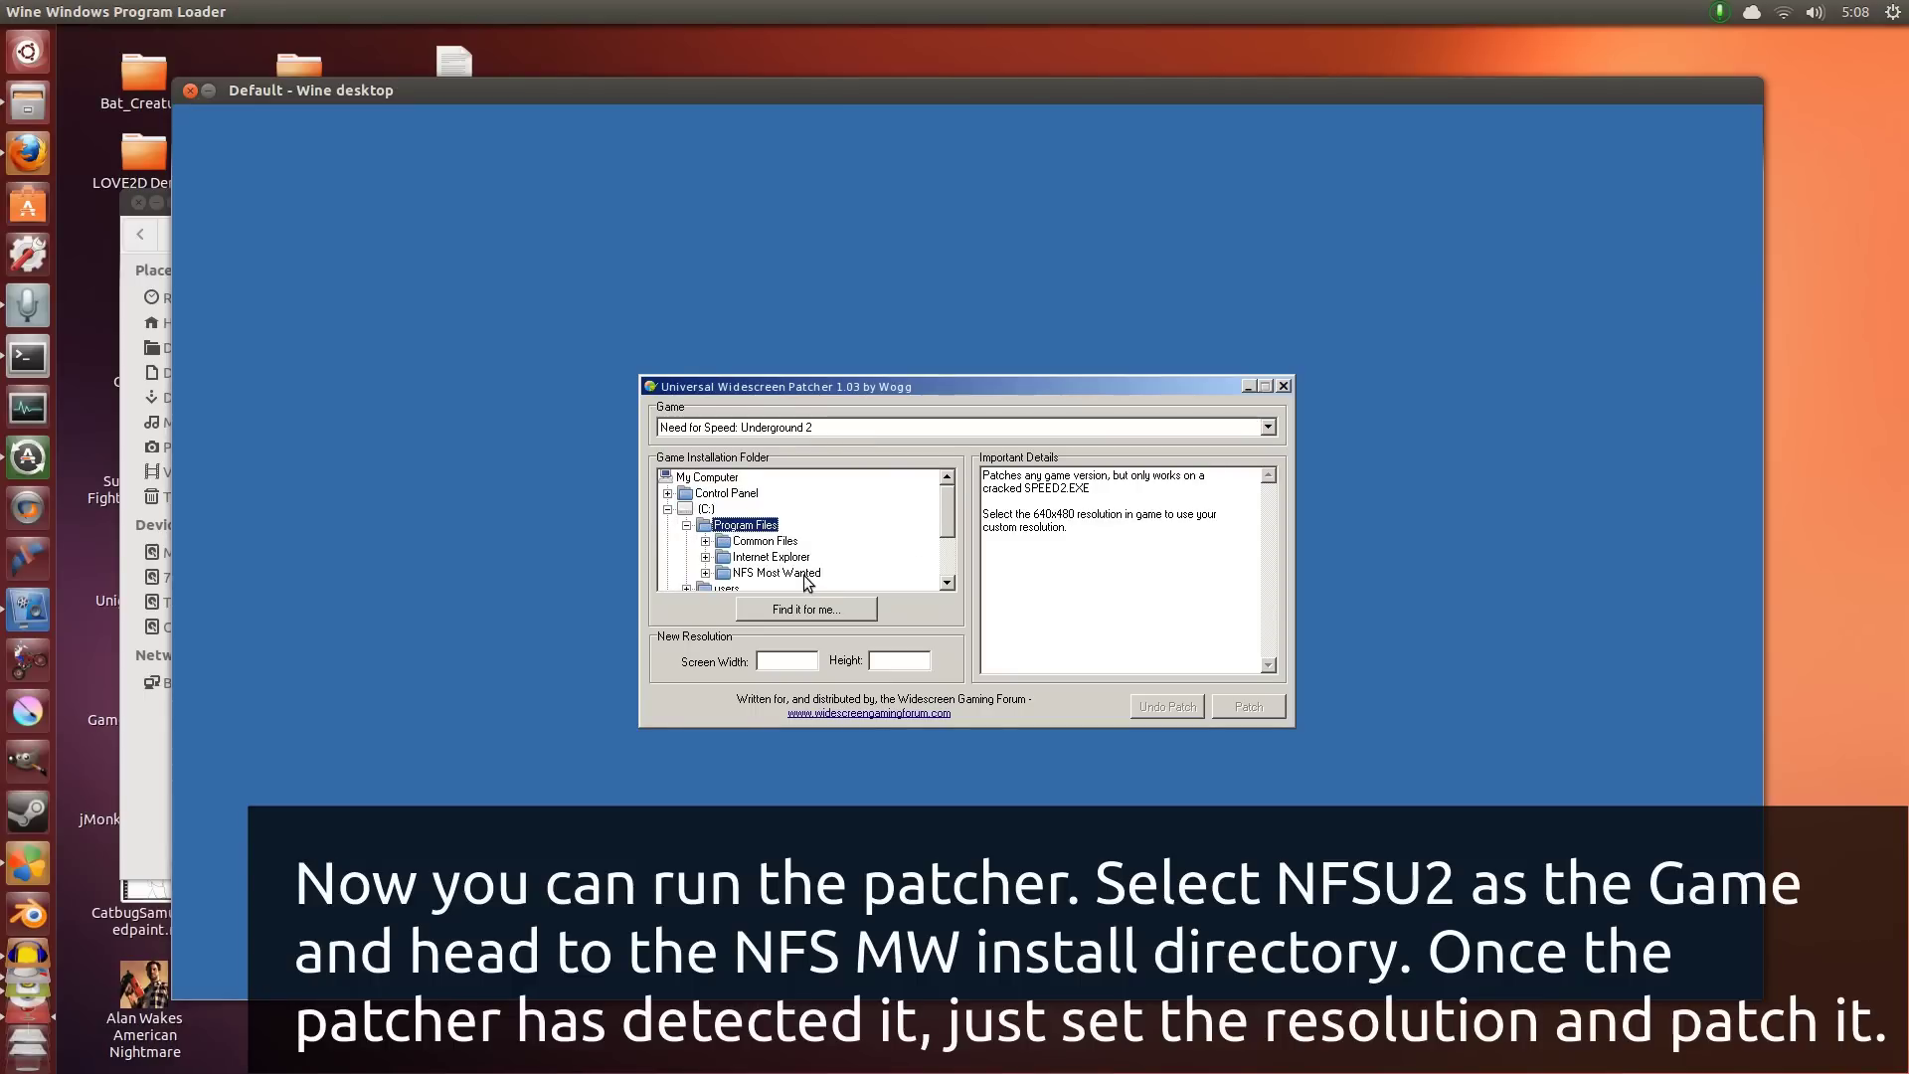
{"action": "left_click", "coordinate": [786, 574]}
{"action": "scroll", "coordinate": [803, 557], "scroll_direction": "down", "scroll_amount": 1}
{"action": "double_click", "coordinate": [795, 527]}
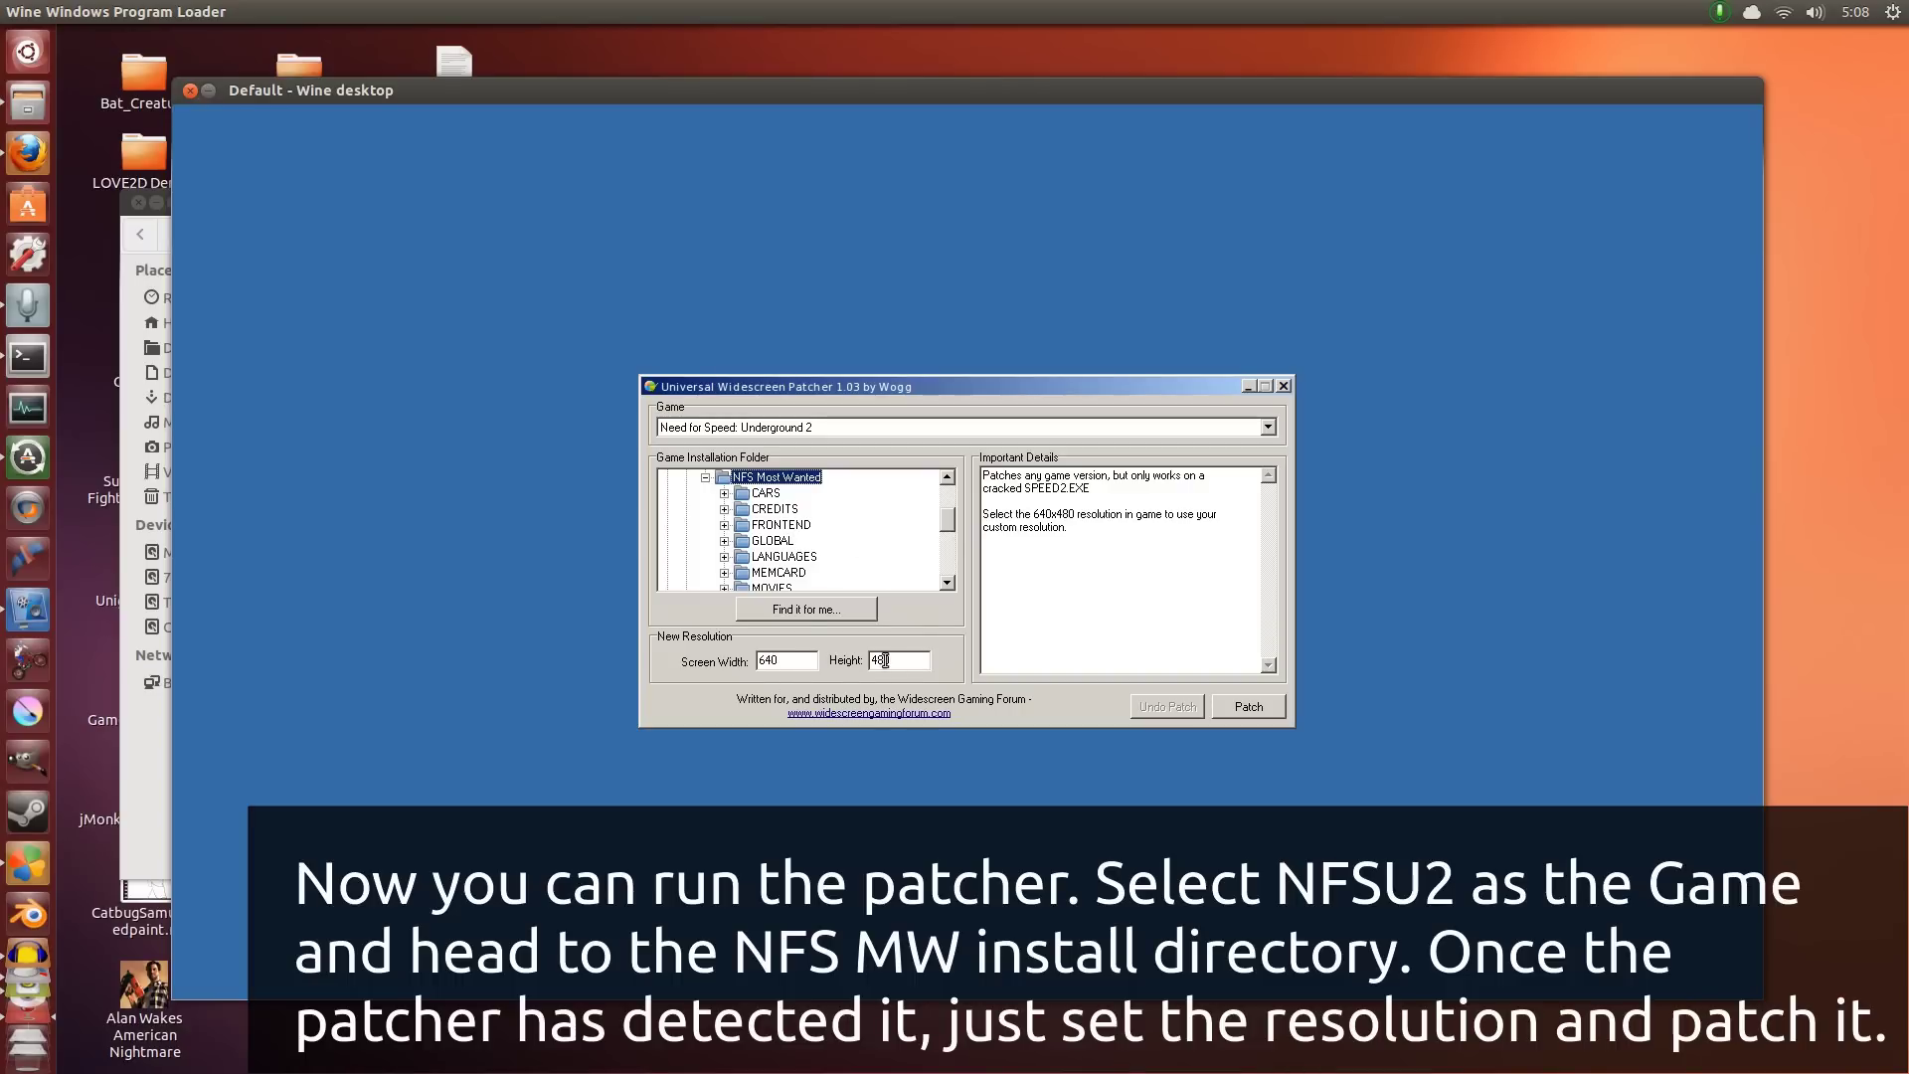
Patch the game to 1600×900, acknowledge the success message, and close the patcher
{"action": "left_click", "coordinate": [794, 664]}
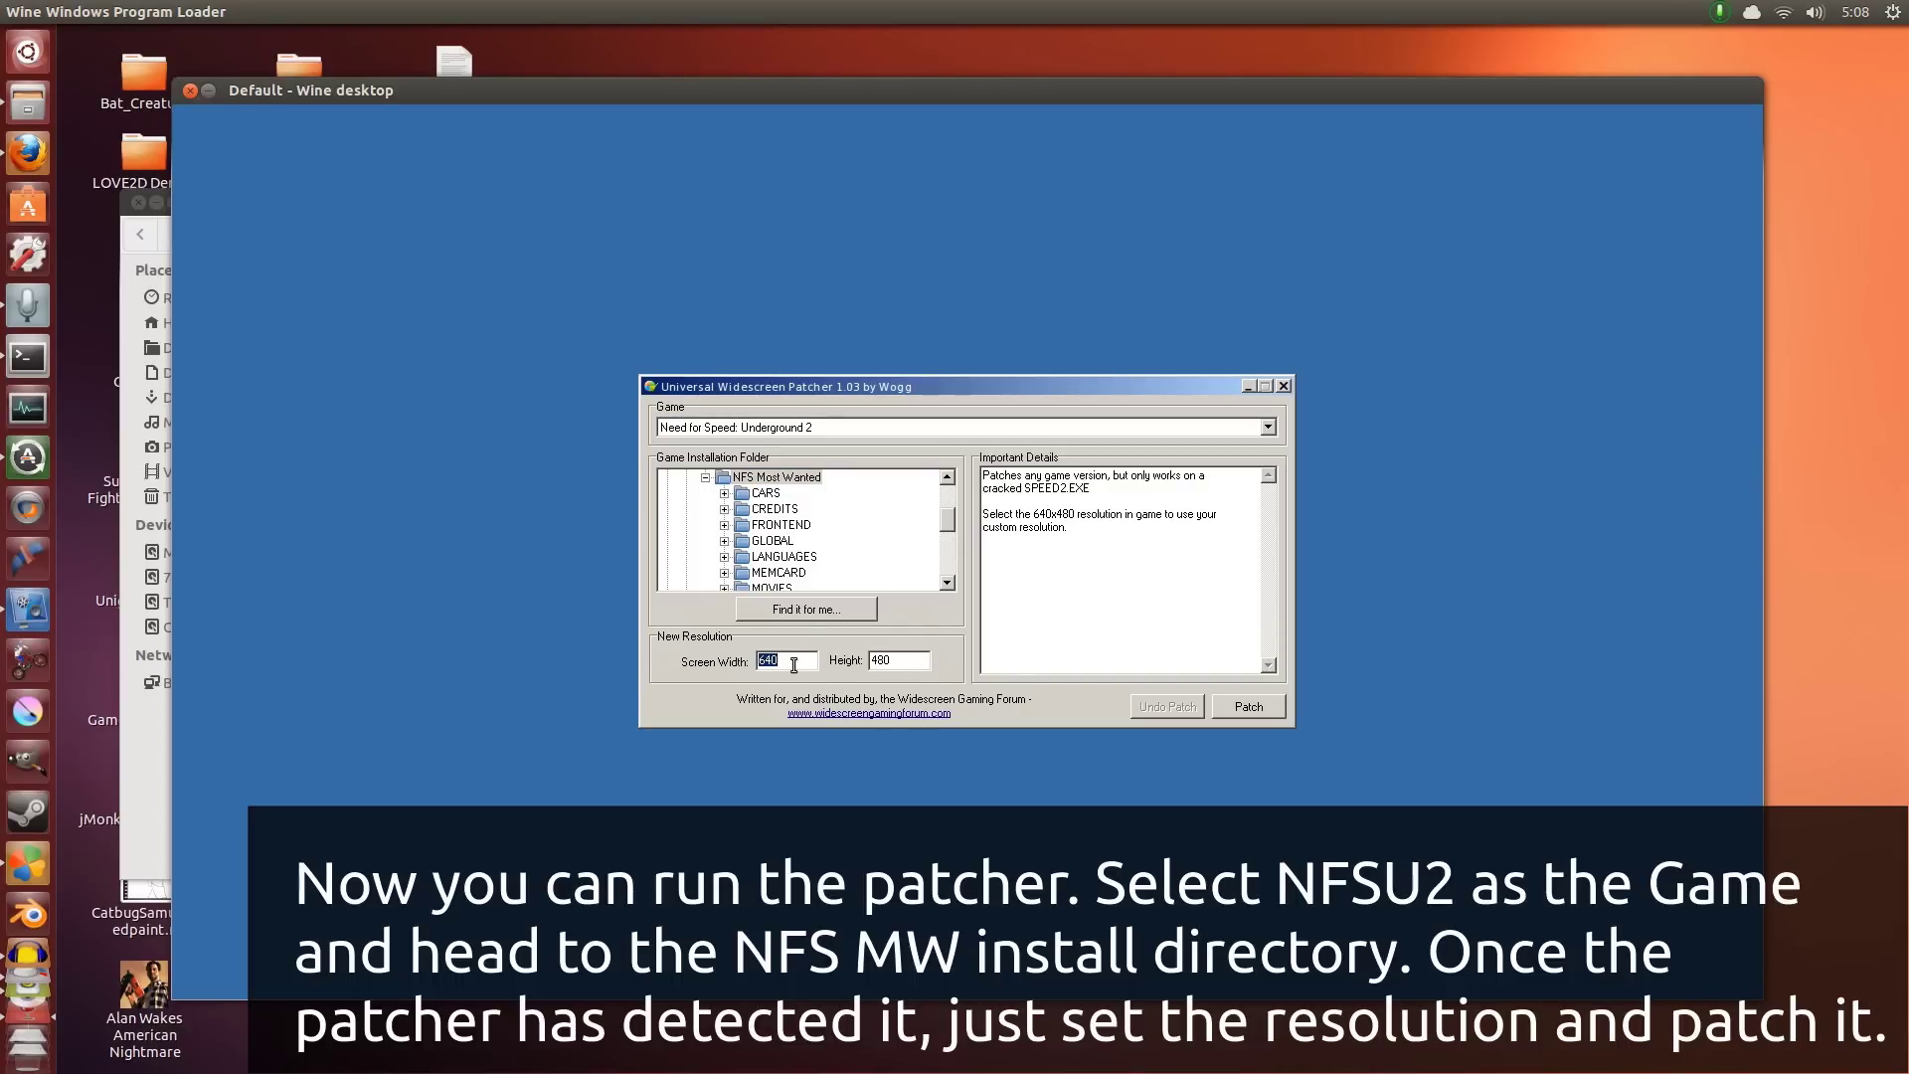
{"action": "type", "text": "1600"}
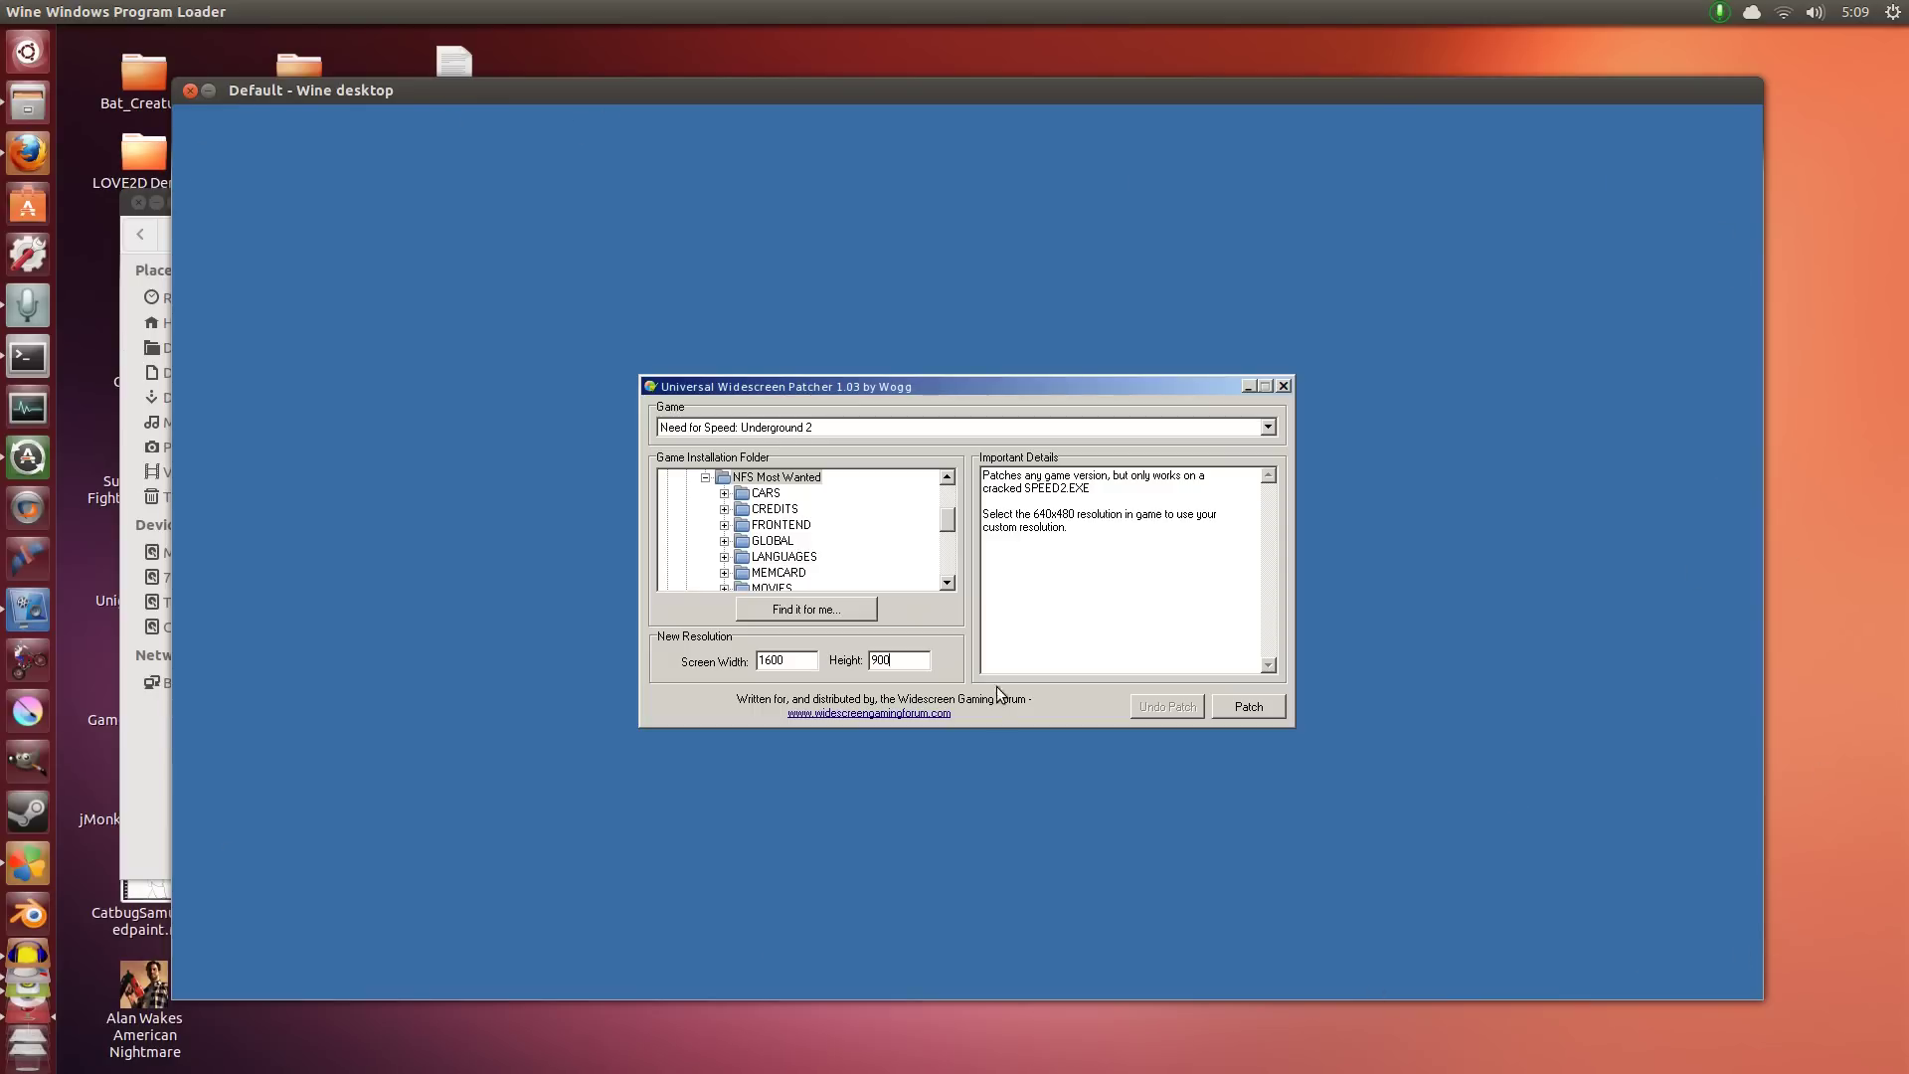
{"action": "left_click", "coordinate": [1249, 708]}
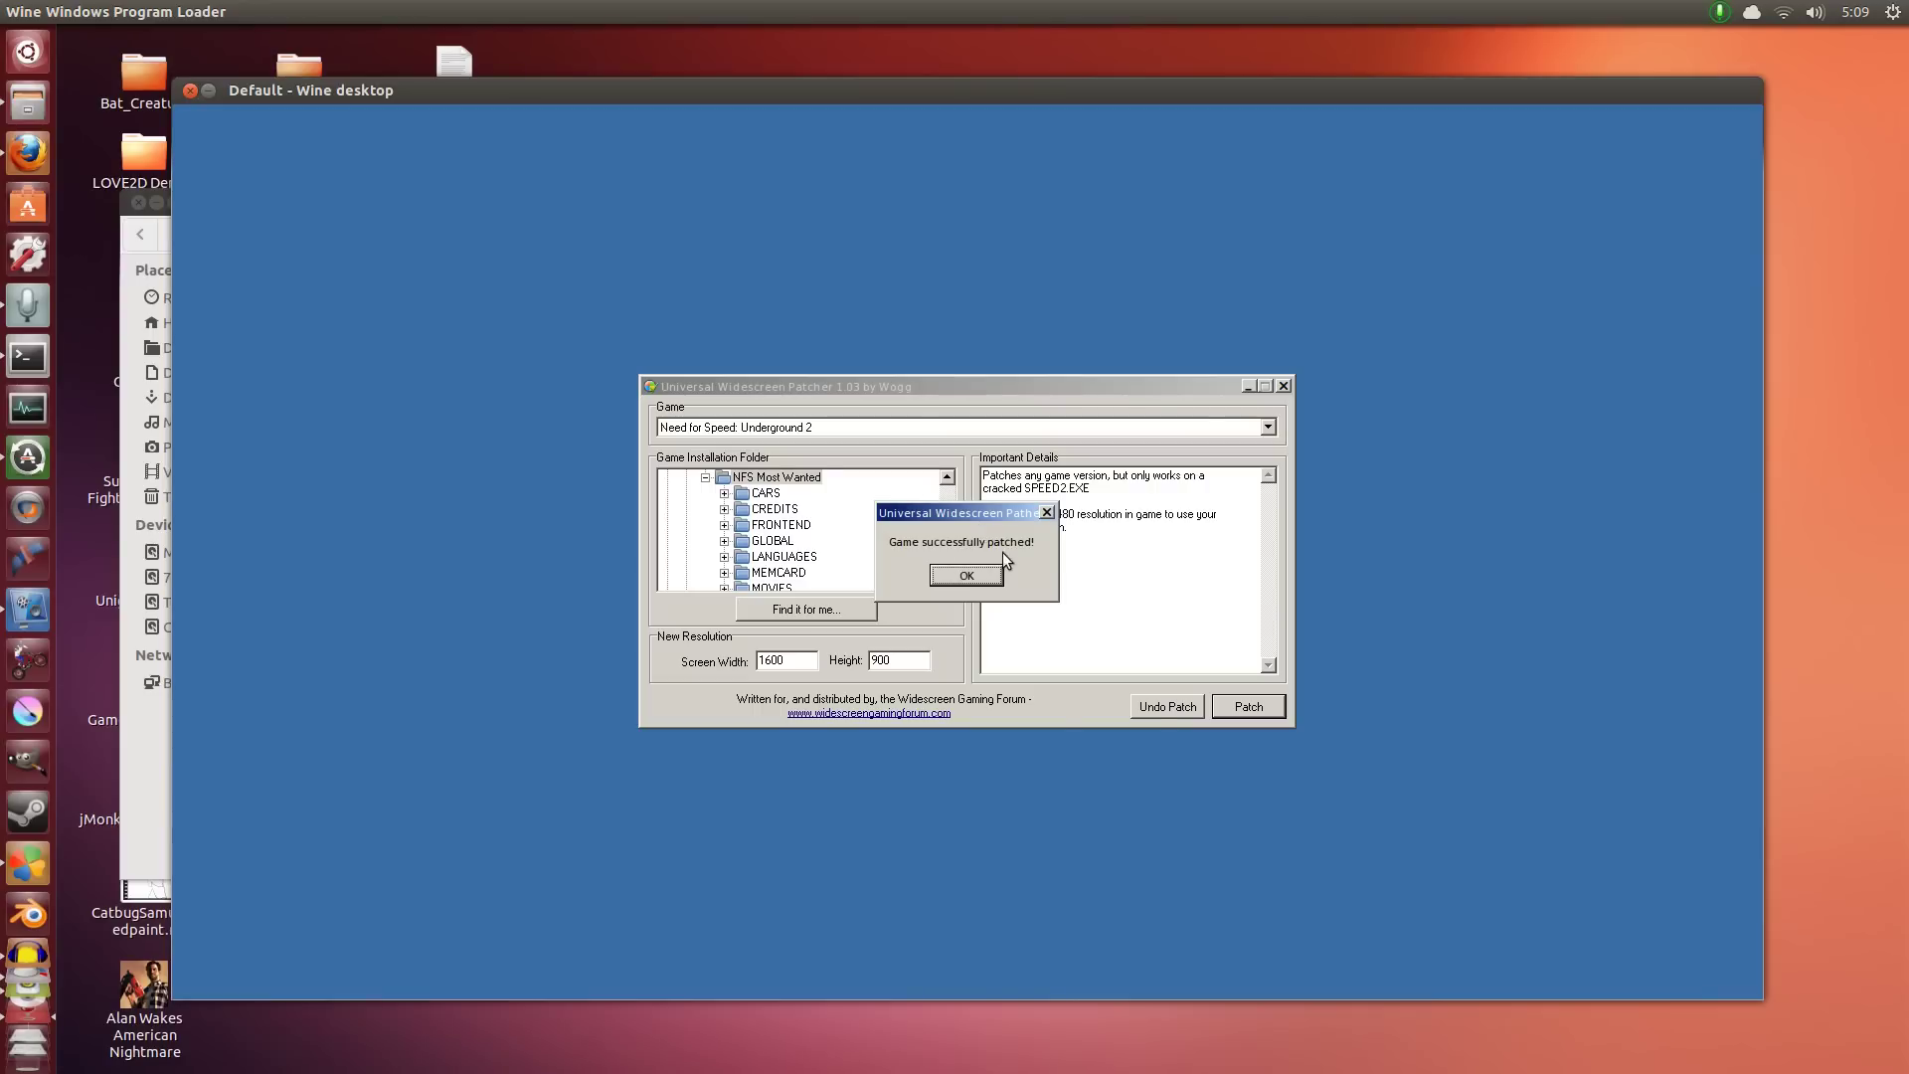
{"action": "left_click", "coordinate": [966, 576]}
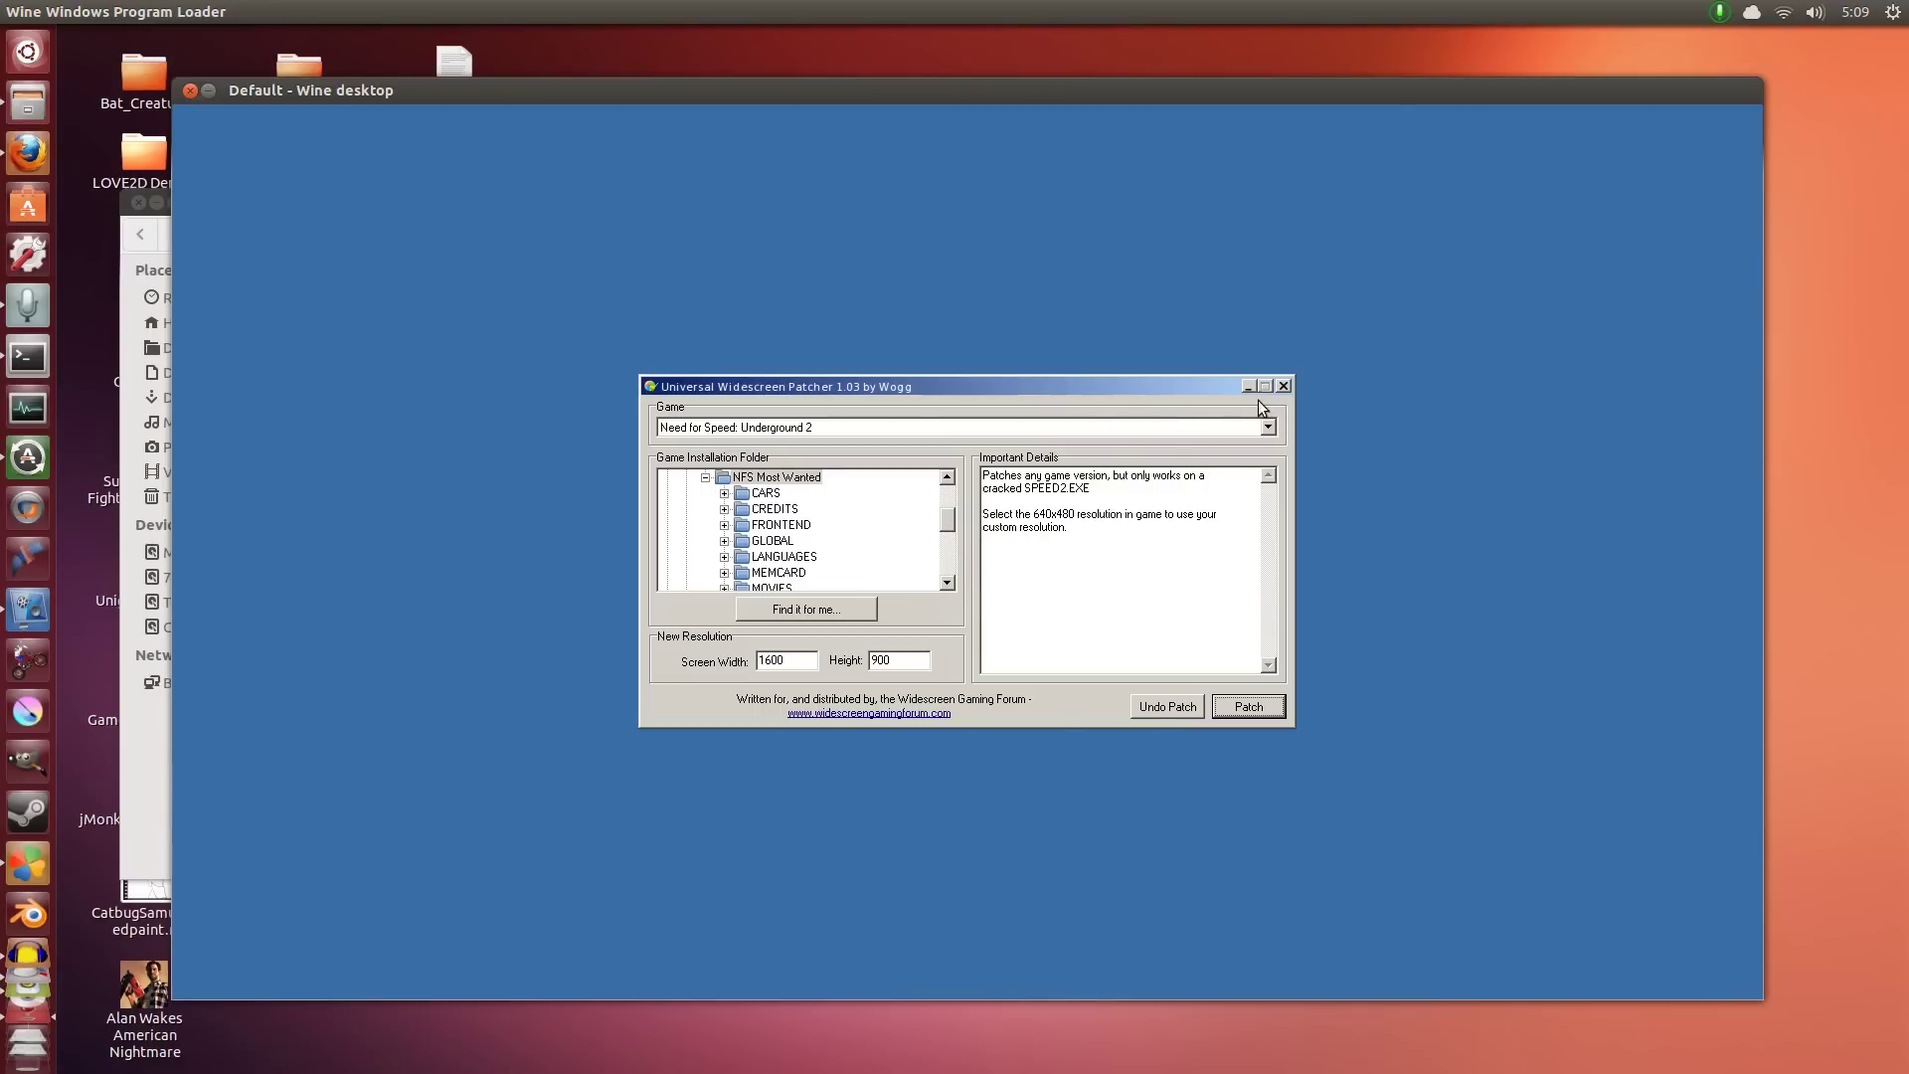
{"action": "left_click", "coordinate": [1284, 386]}
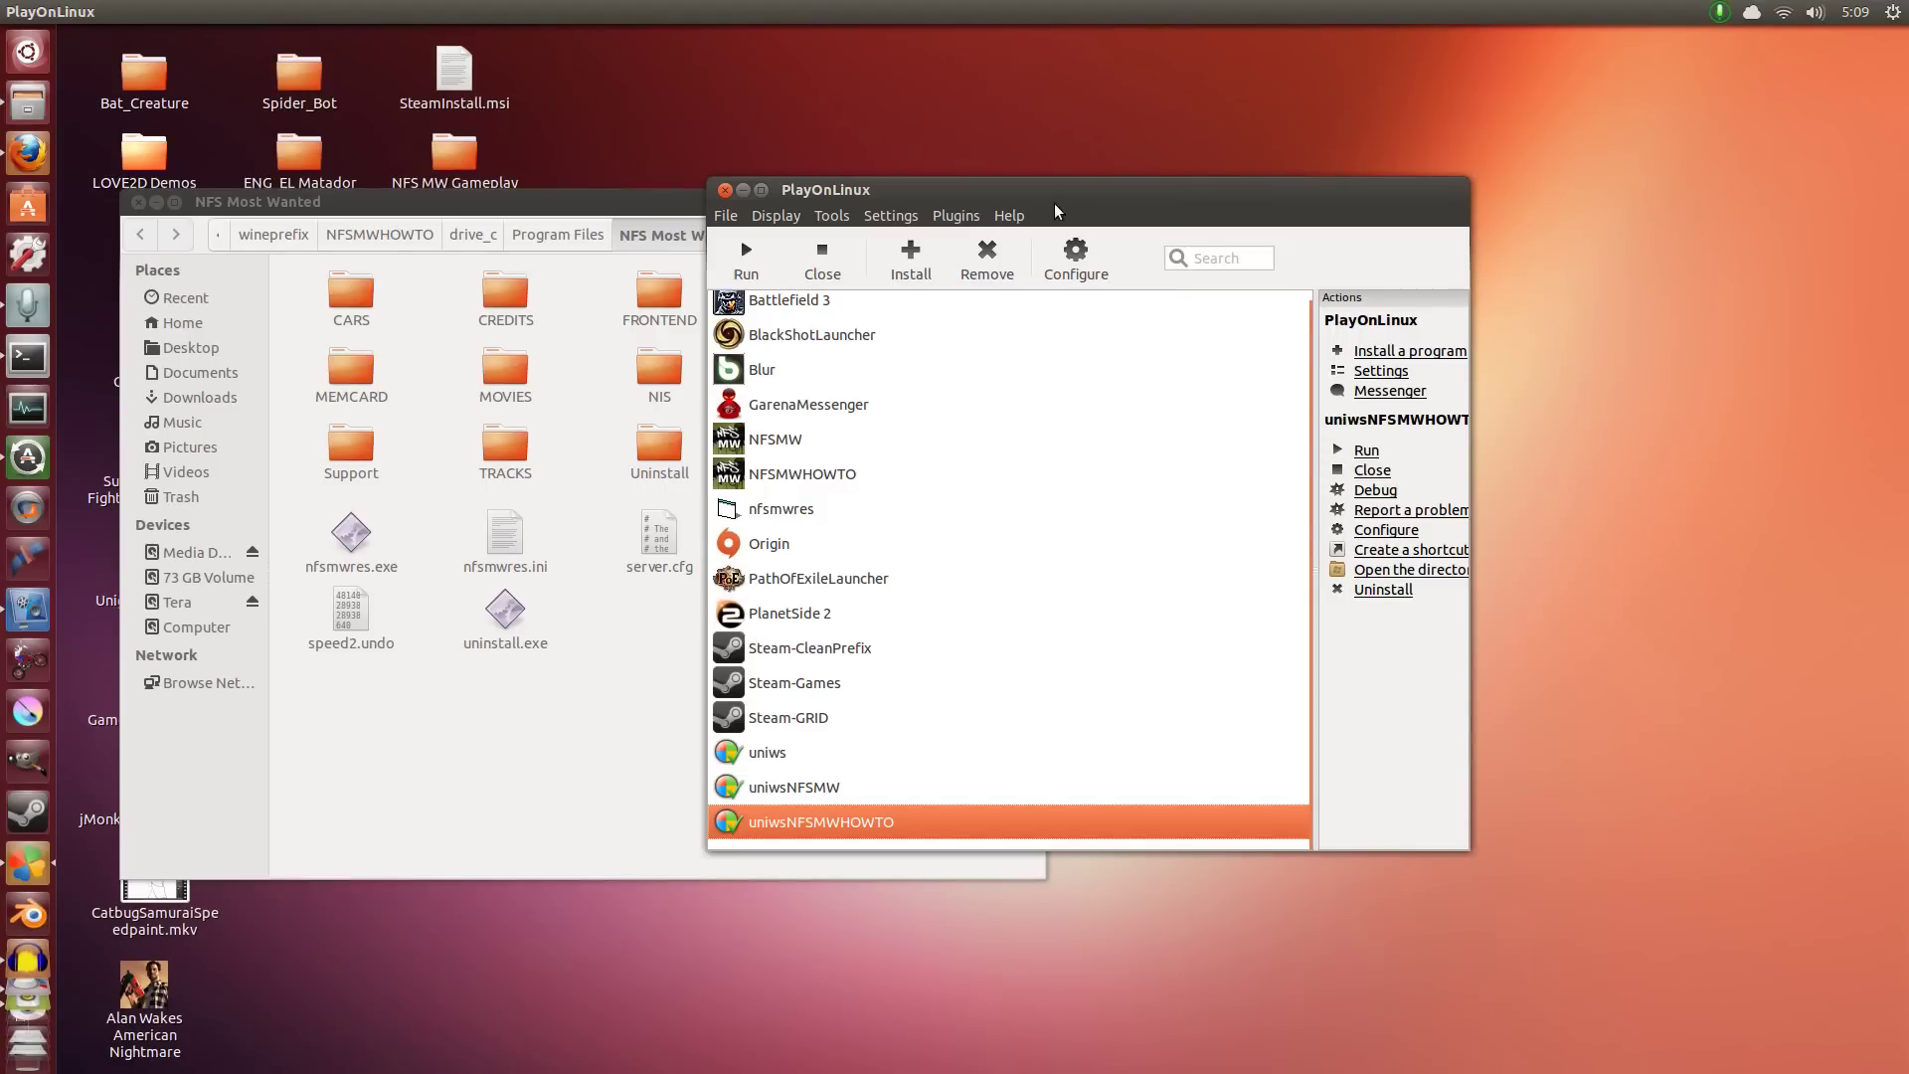
Dismiss the PlayOnLinux crash report wizard and bring the game folder window forward
{"action": "left_click_drag", "start_coordinate": [1057, 211], "coordinate": [990, 249]}
{"action": "left_click", "coordinate": [782, 527]}
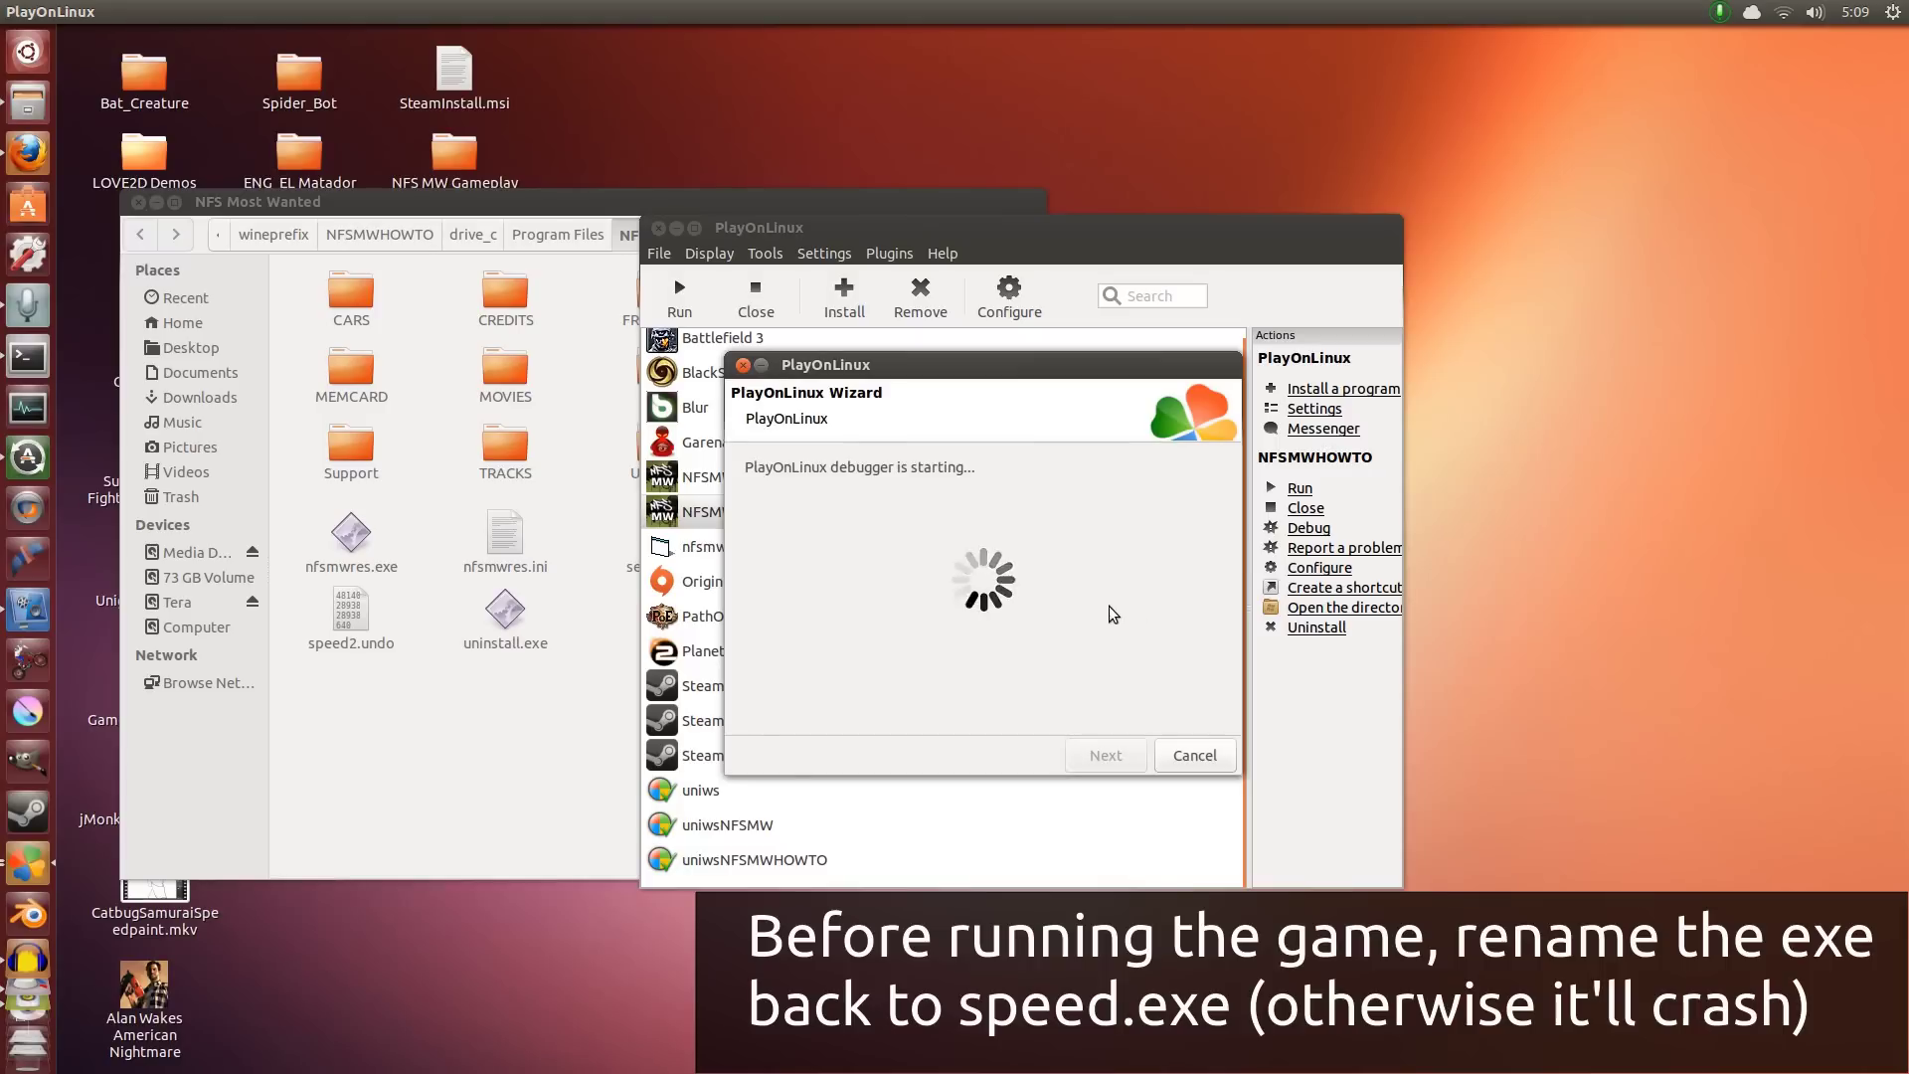
{"action": "left_click", "coordinate": [1102, 750]}
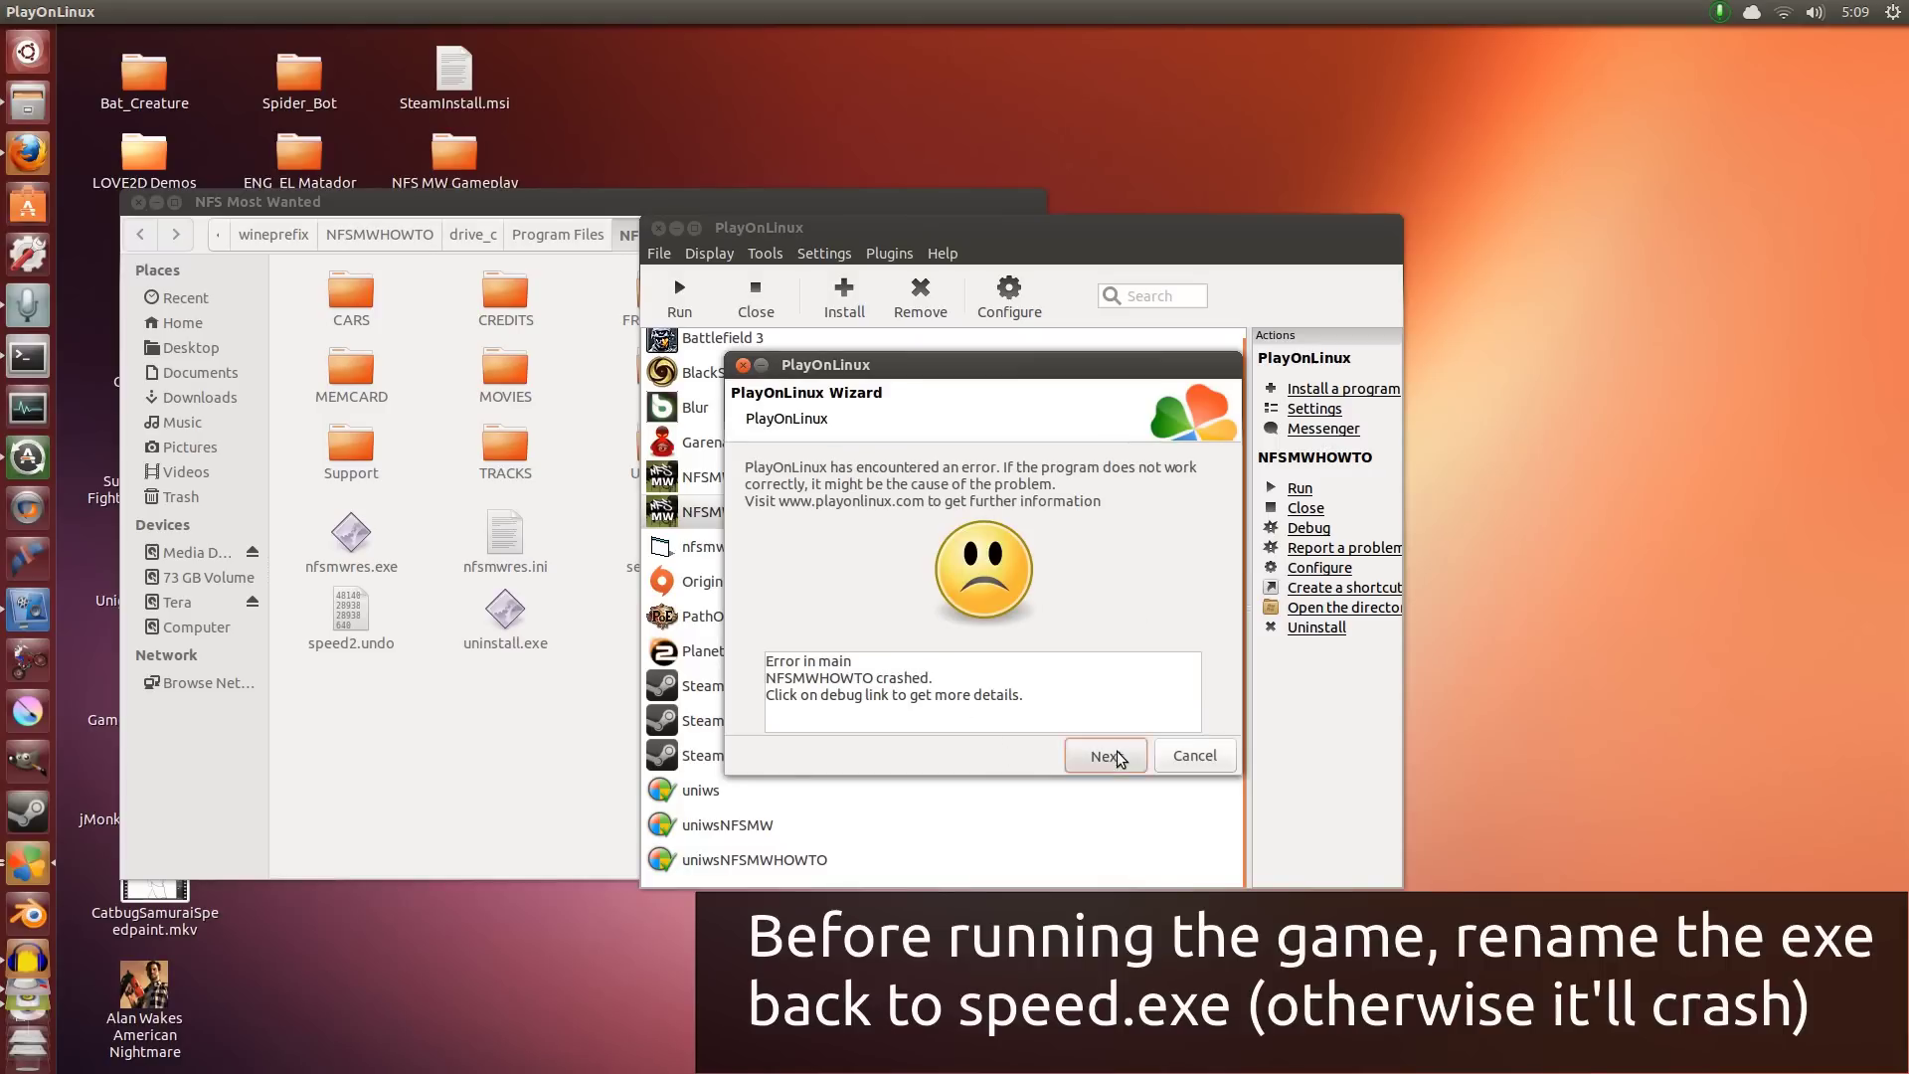
{"action": "left_click_drag", "start_coordinate": [604, 234], "coordinate": [763, 230]}
Rename speed2.exe back to speed.exe and close the game folder window
{"action": "left_click", "coordinate": [1141, 529]}
{"action": "right_click", "coordinate": [1139, 528]}
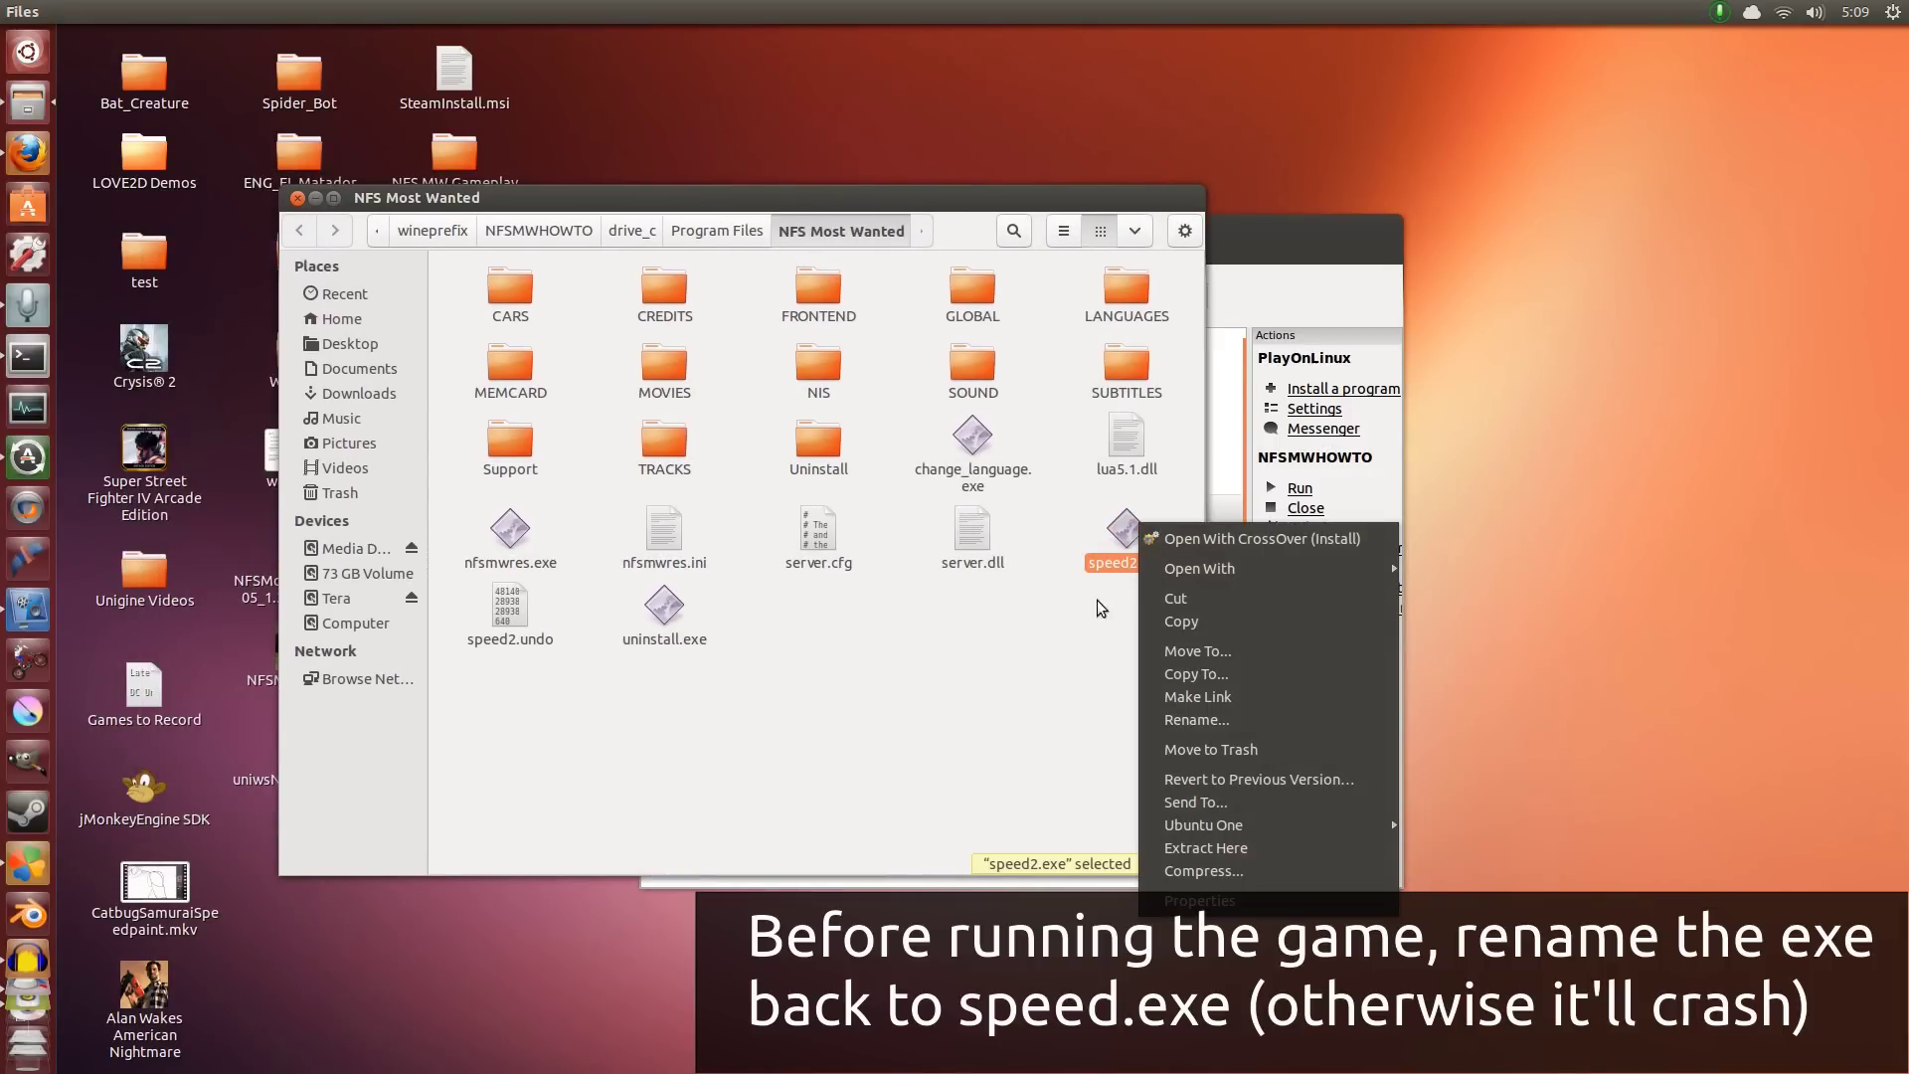
{"action": "left_click", "coordinate": [1153, 568]}
{"action": "right_click", "coordinate": [1135, 536]}
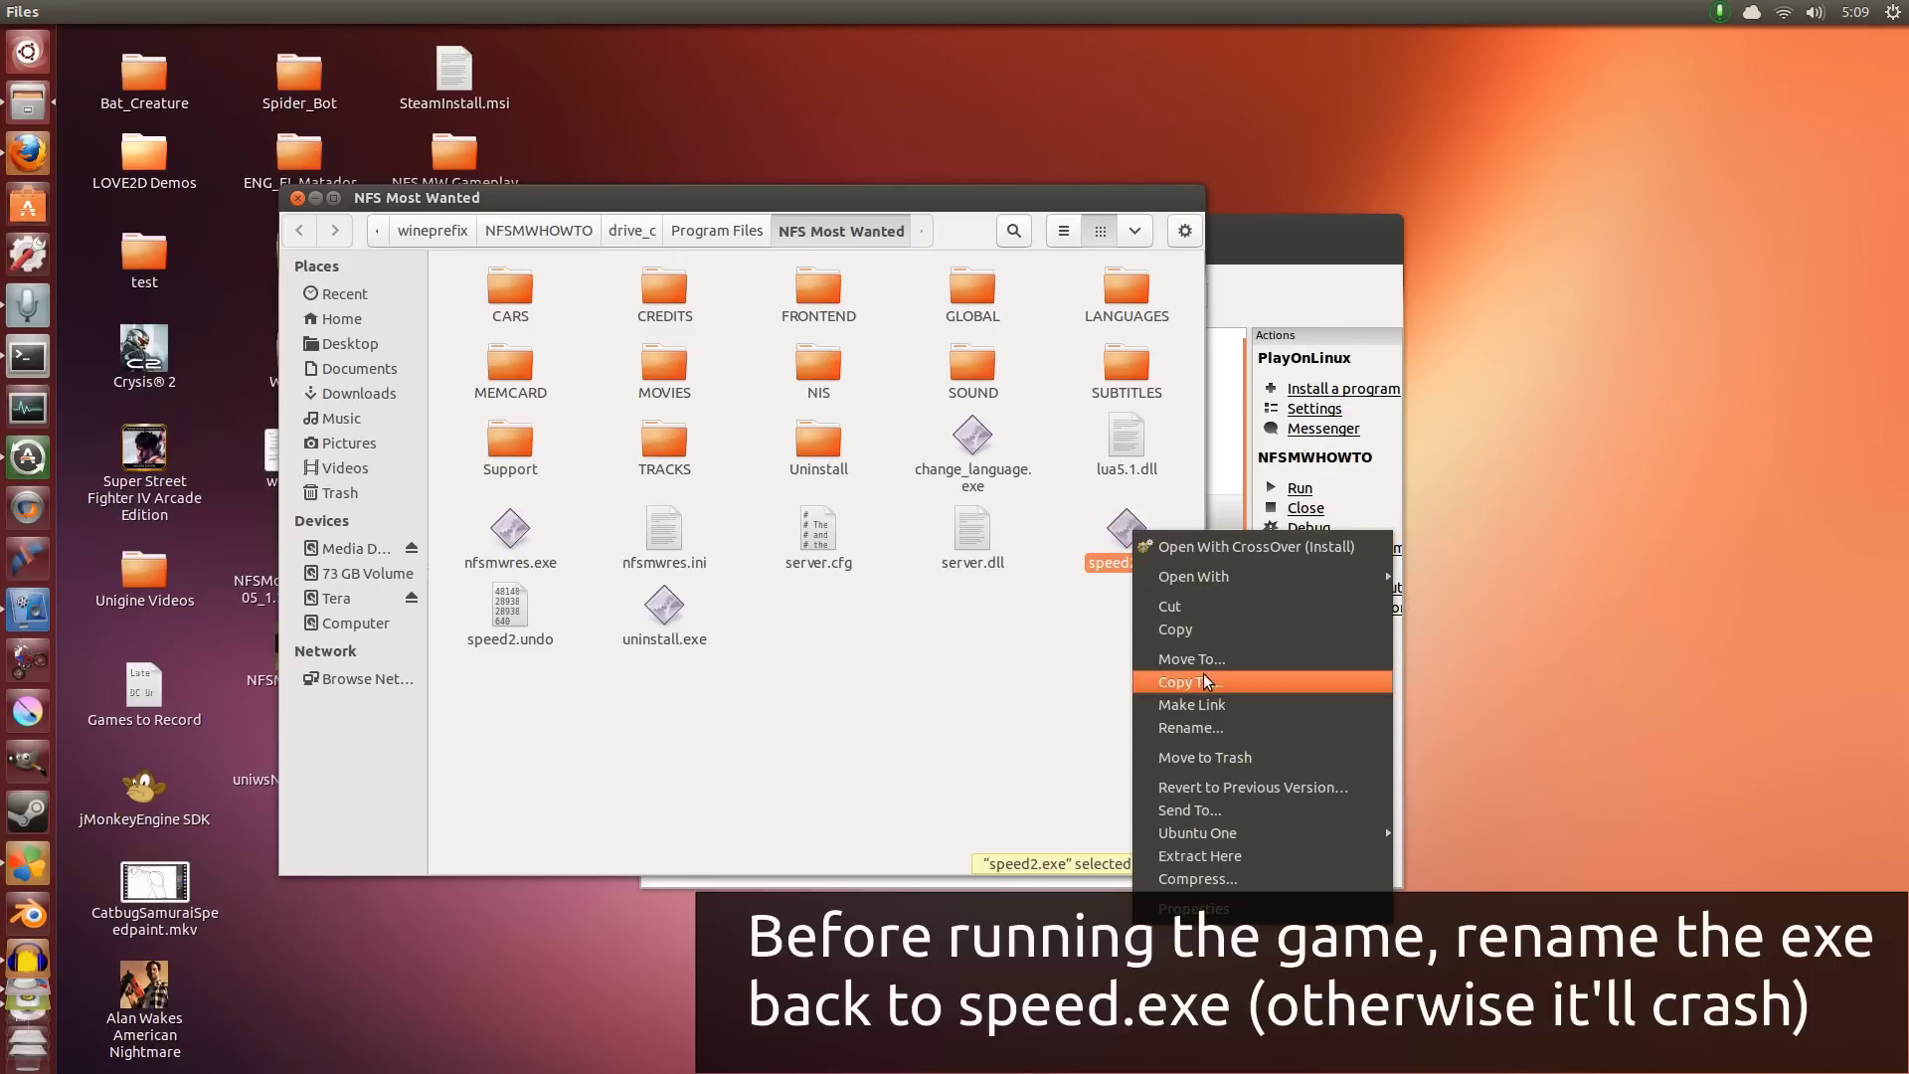
{"action": "left_click", "coordinate": [1190, 716]}
{"action": "key", "text": "Right"}
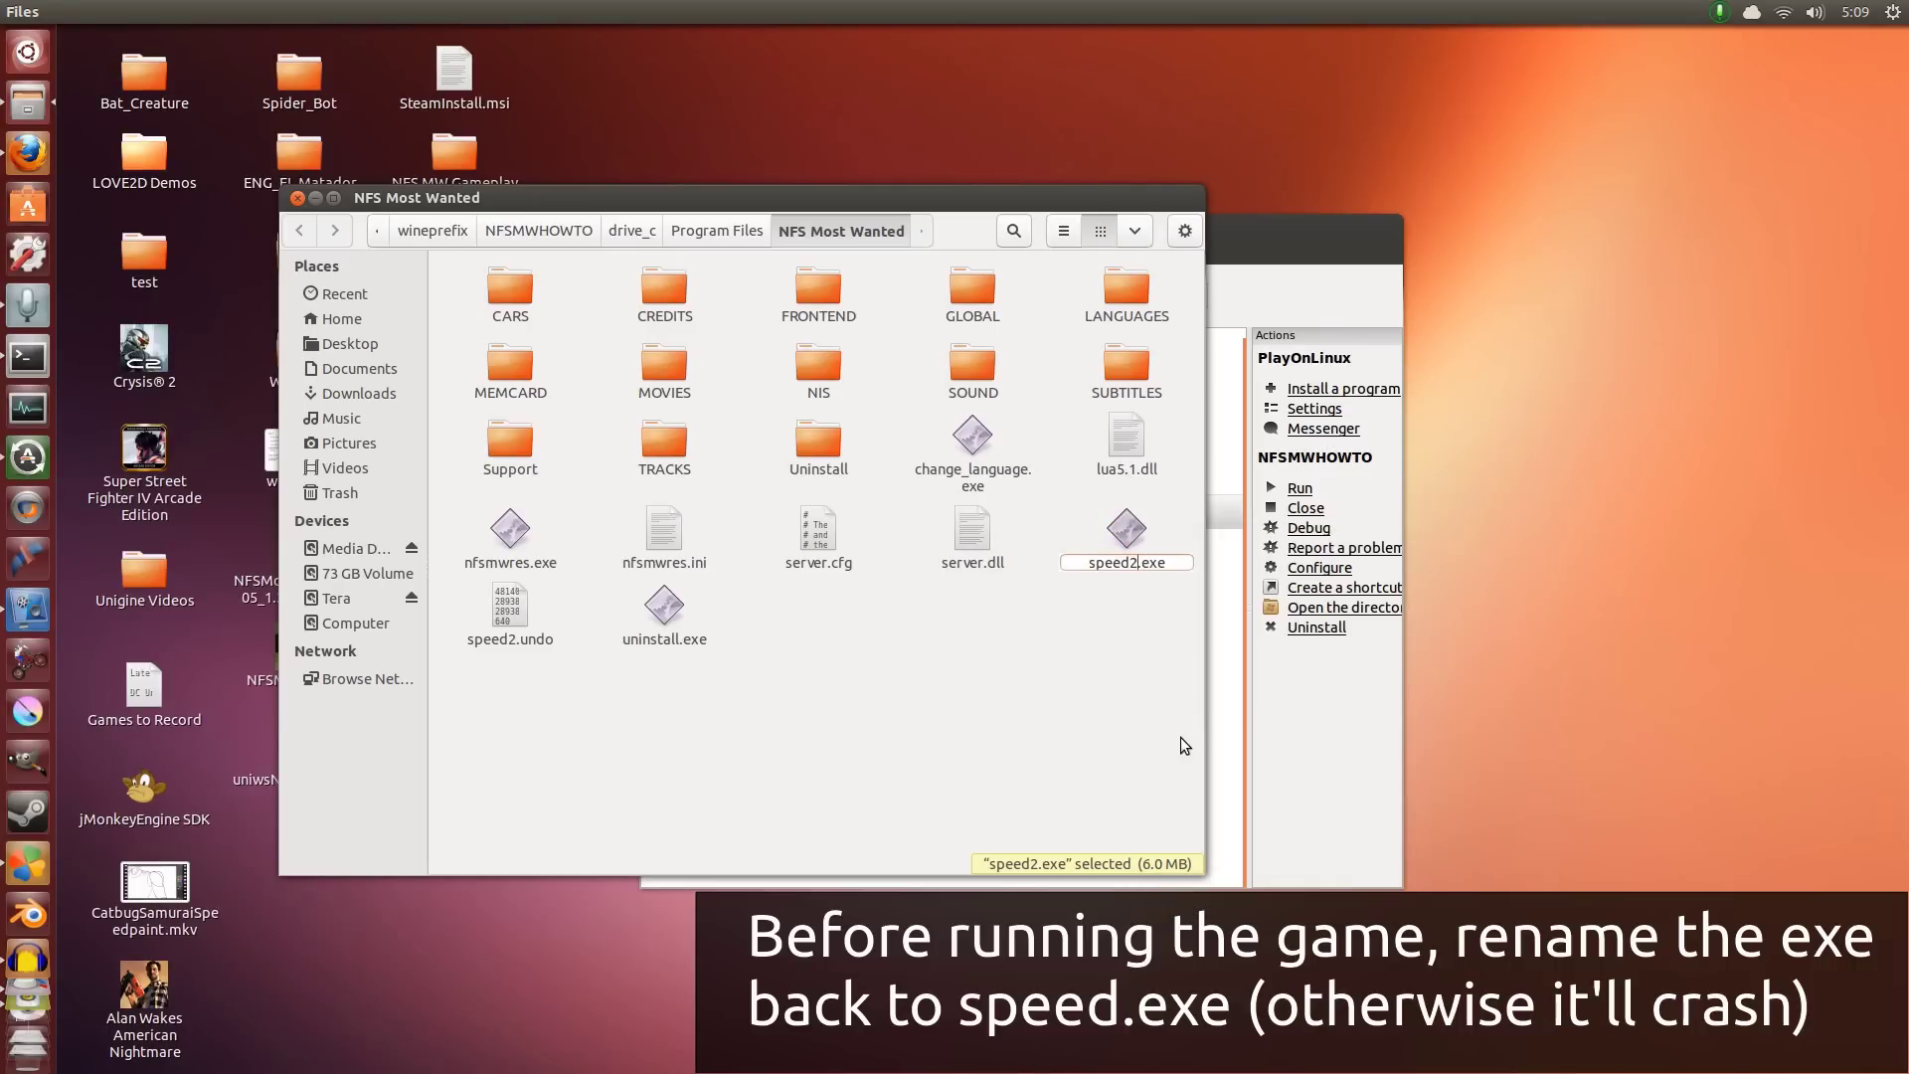
{"action": "key", "text": "BackSpace"}
{"action": "key", "text": "Return"}
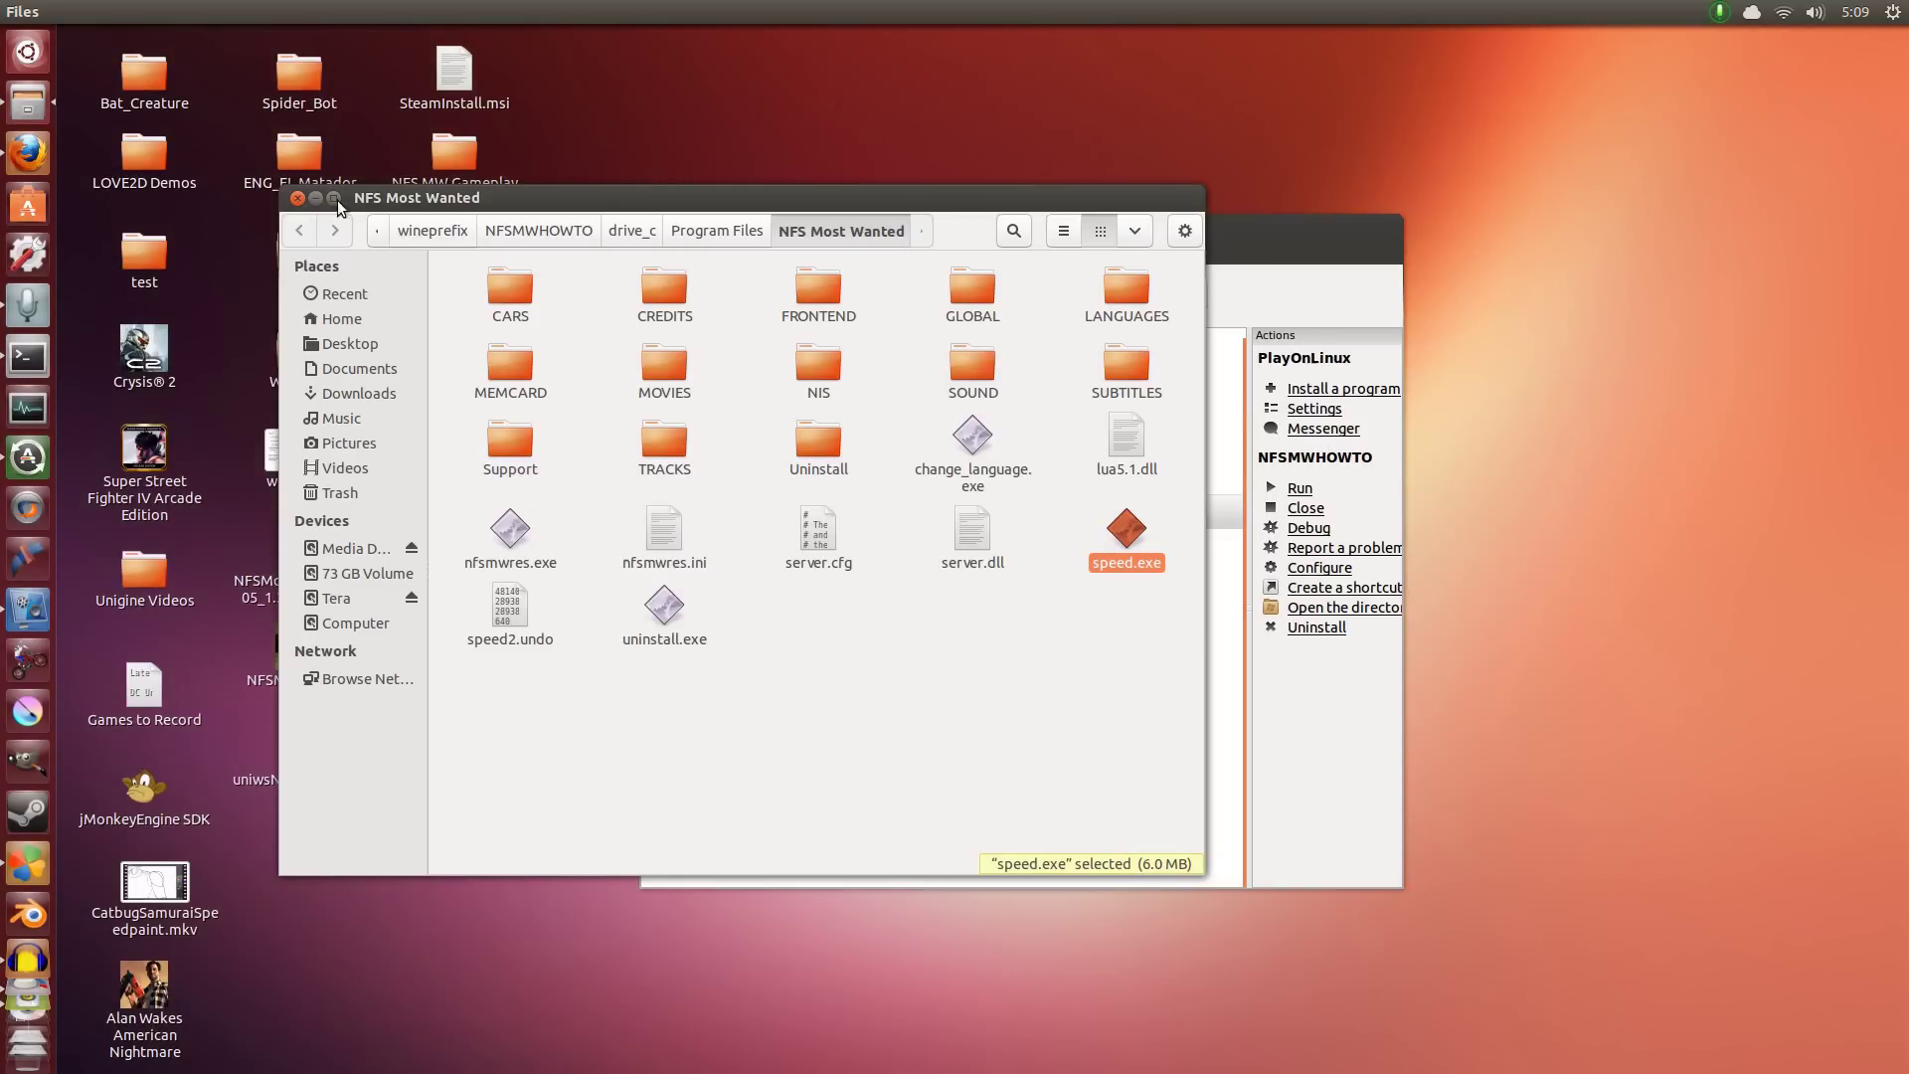
{"action": "left_click", "coordinate": [297, 198]}
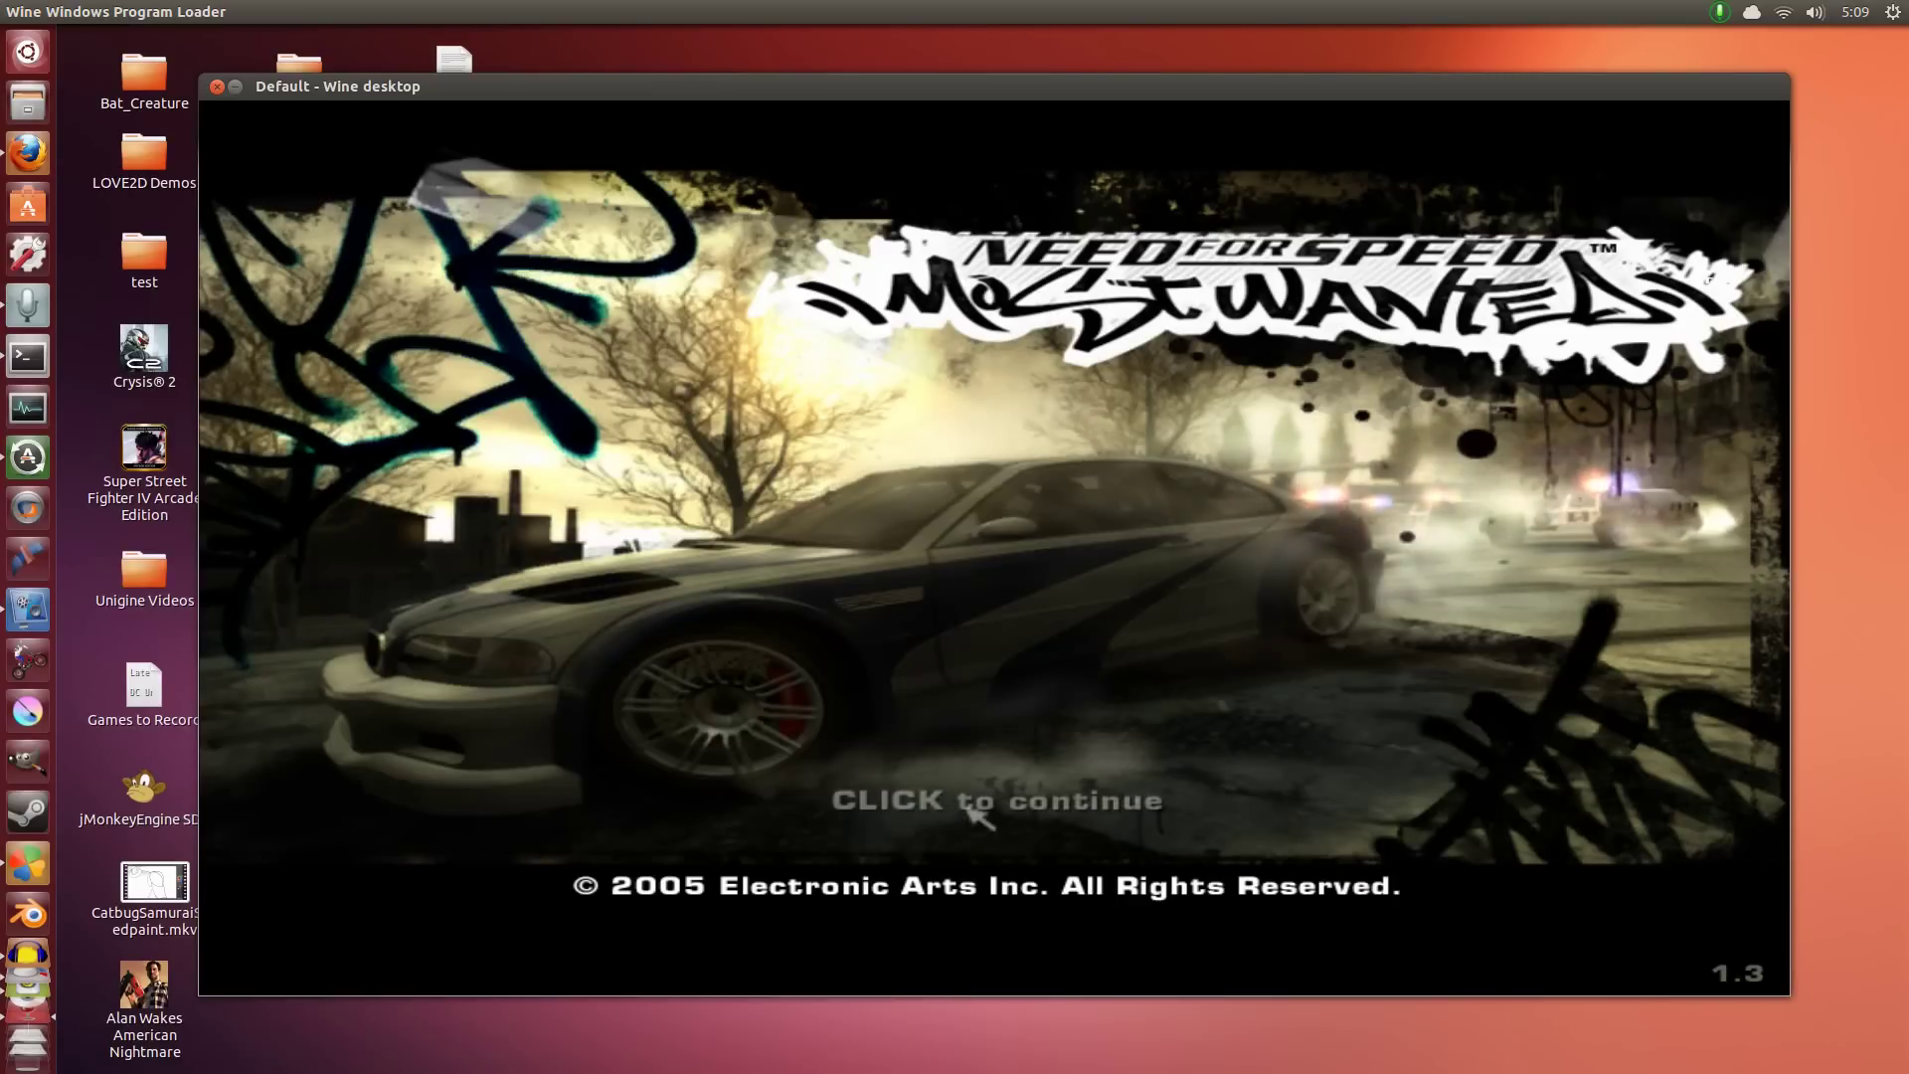
Load the player profile, check the 640x480 resolution under Options > Video, and return to the main menu
{"action": "left_click", "coordinate": [967, 808]}
{"action": "key", "text": "Return"}
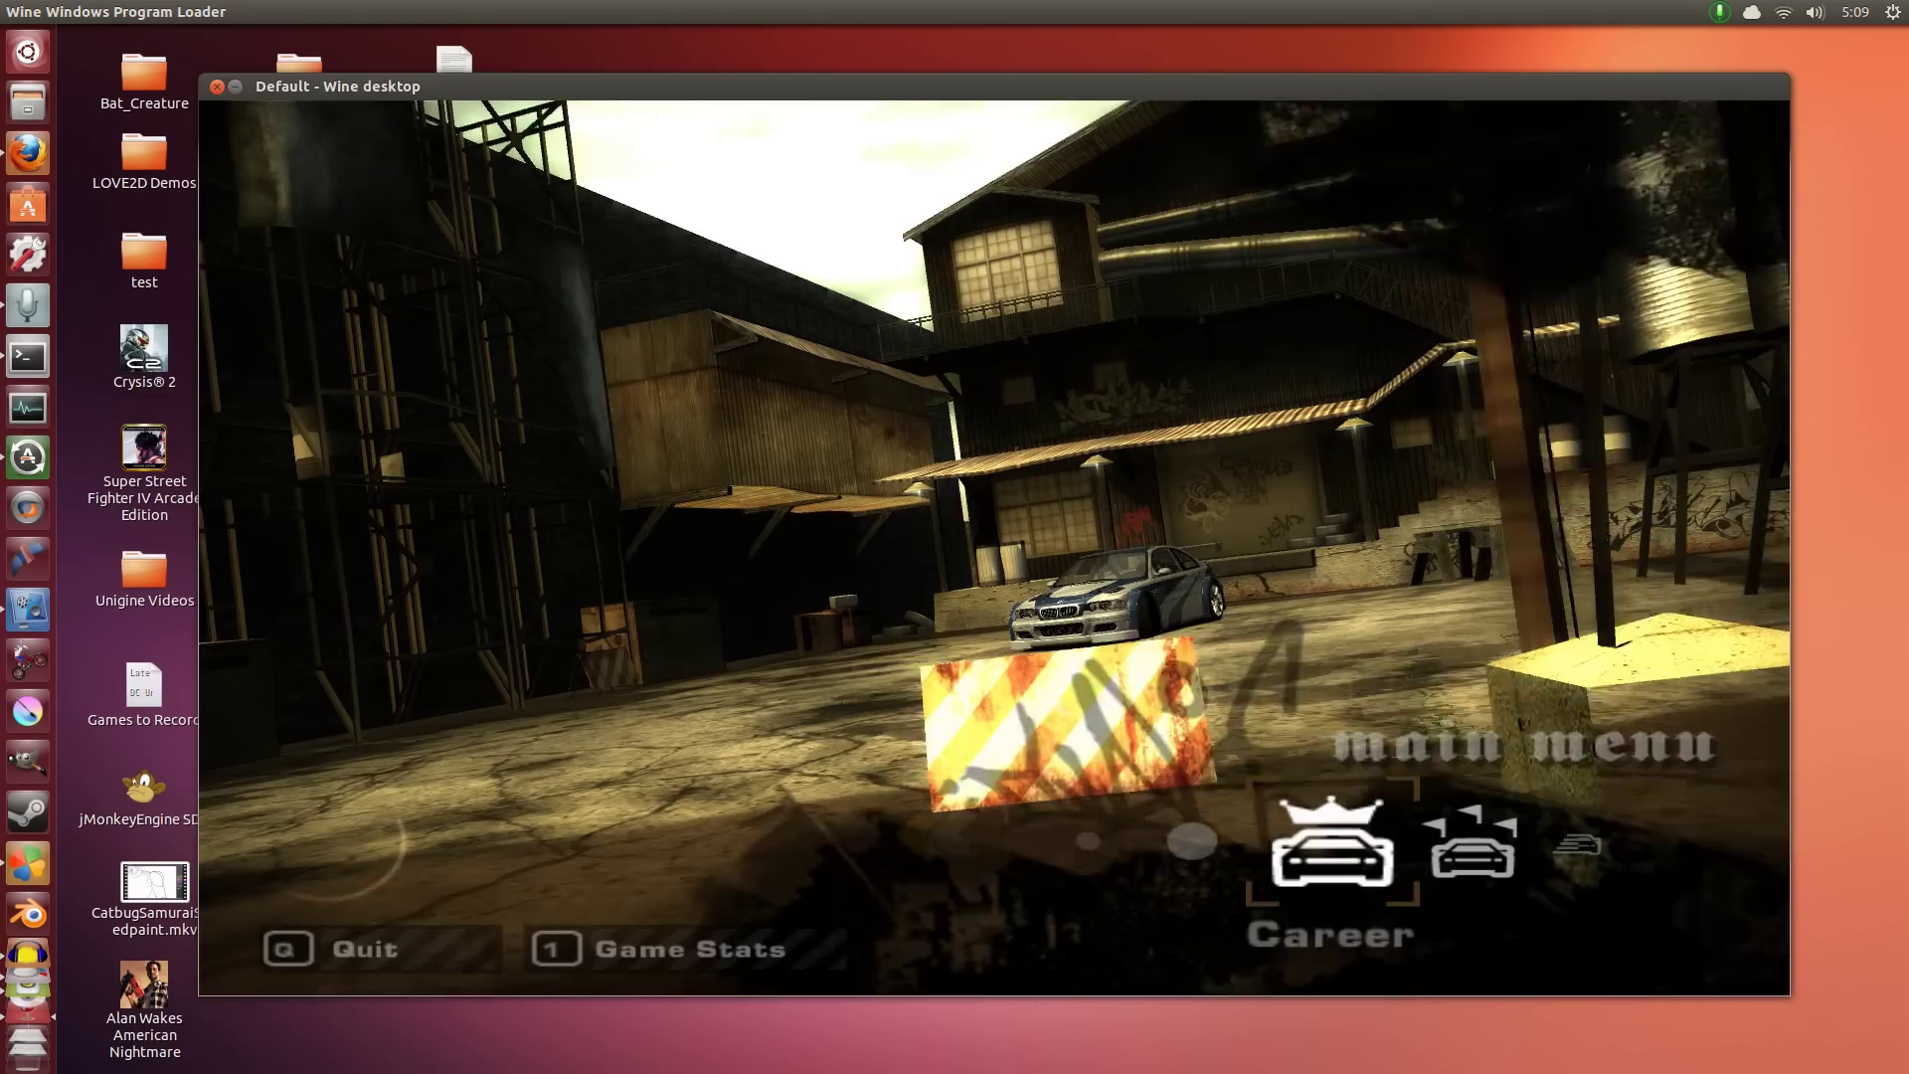
{"action": "key", "text": "Right"}
{"action": "key", "text": "Right"}
{"action": "key", "text": "Right"}
{"action": "key", "text": "Right"}
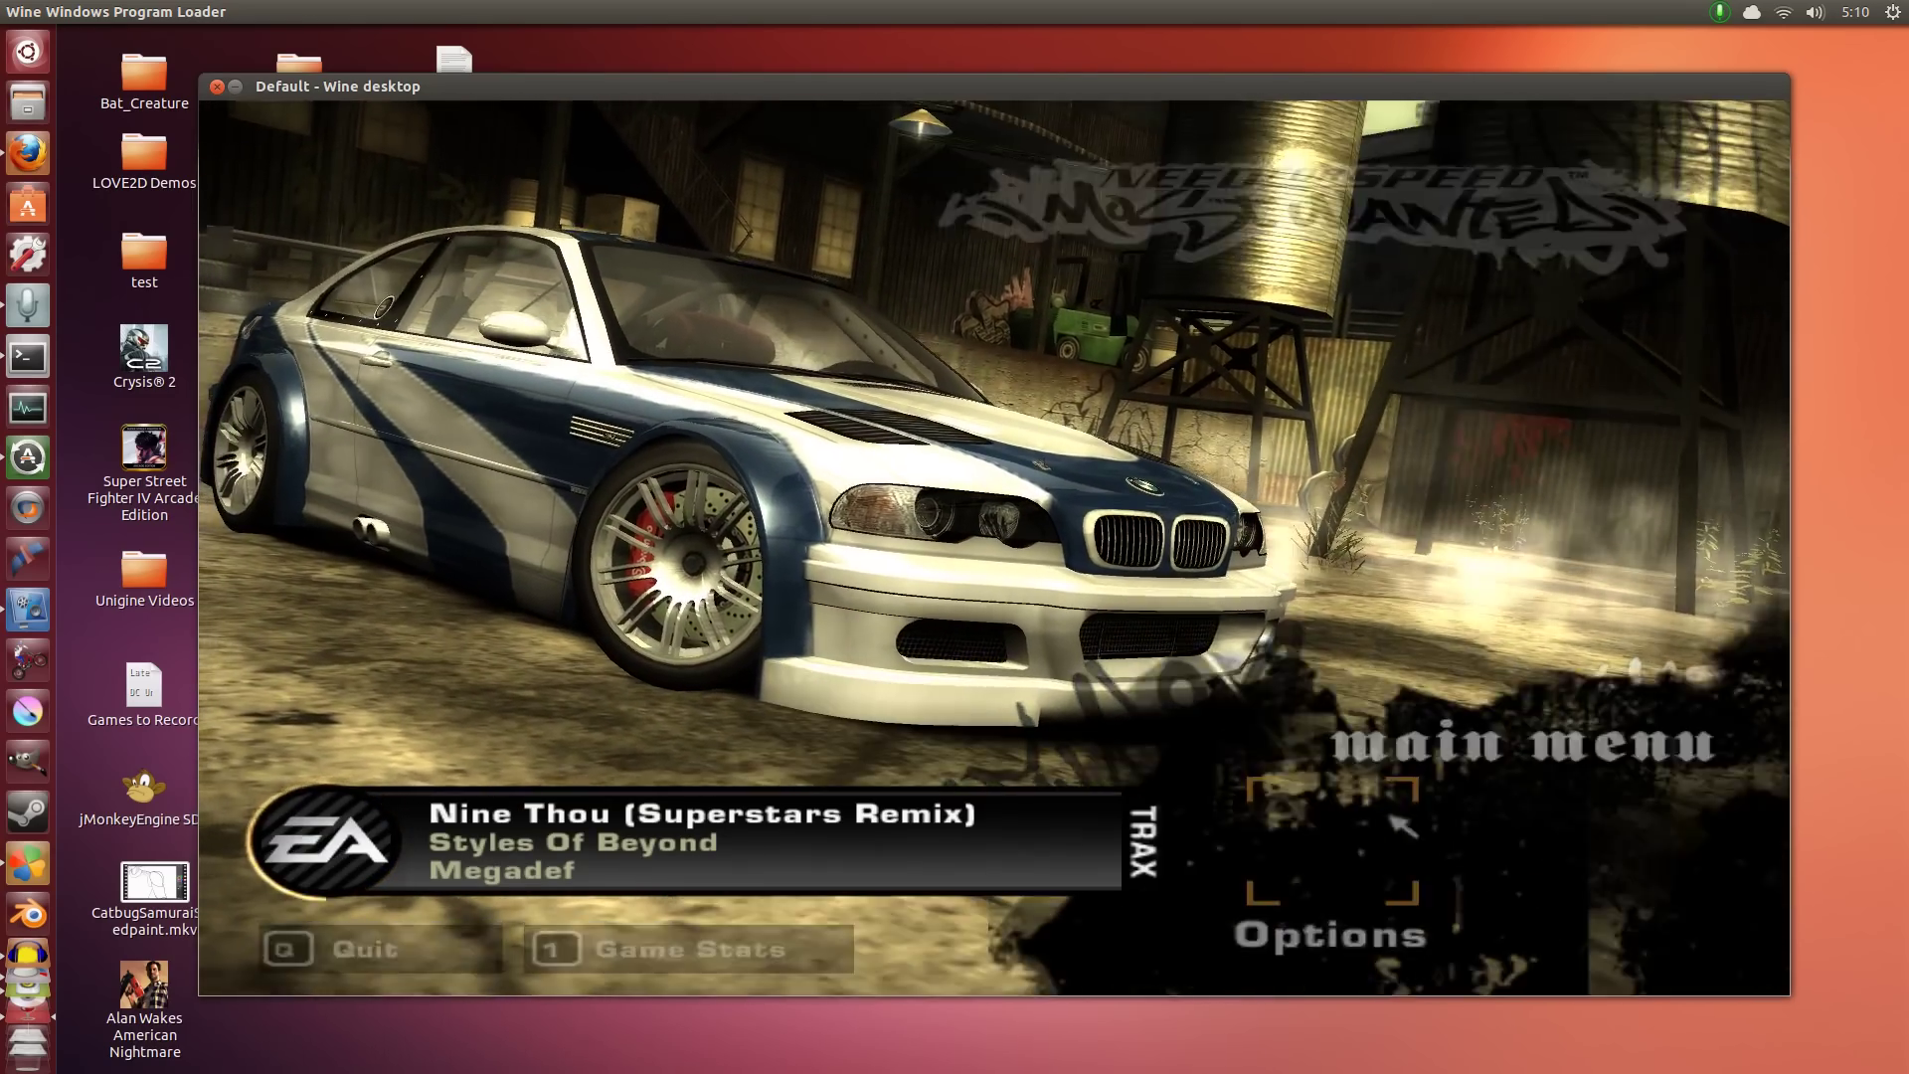
{"action": "key", "text": "Return"}
{"action": "key", "text": "Right"}
{"action": "key", "text": "Return"}
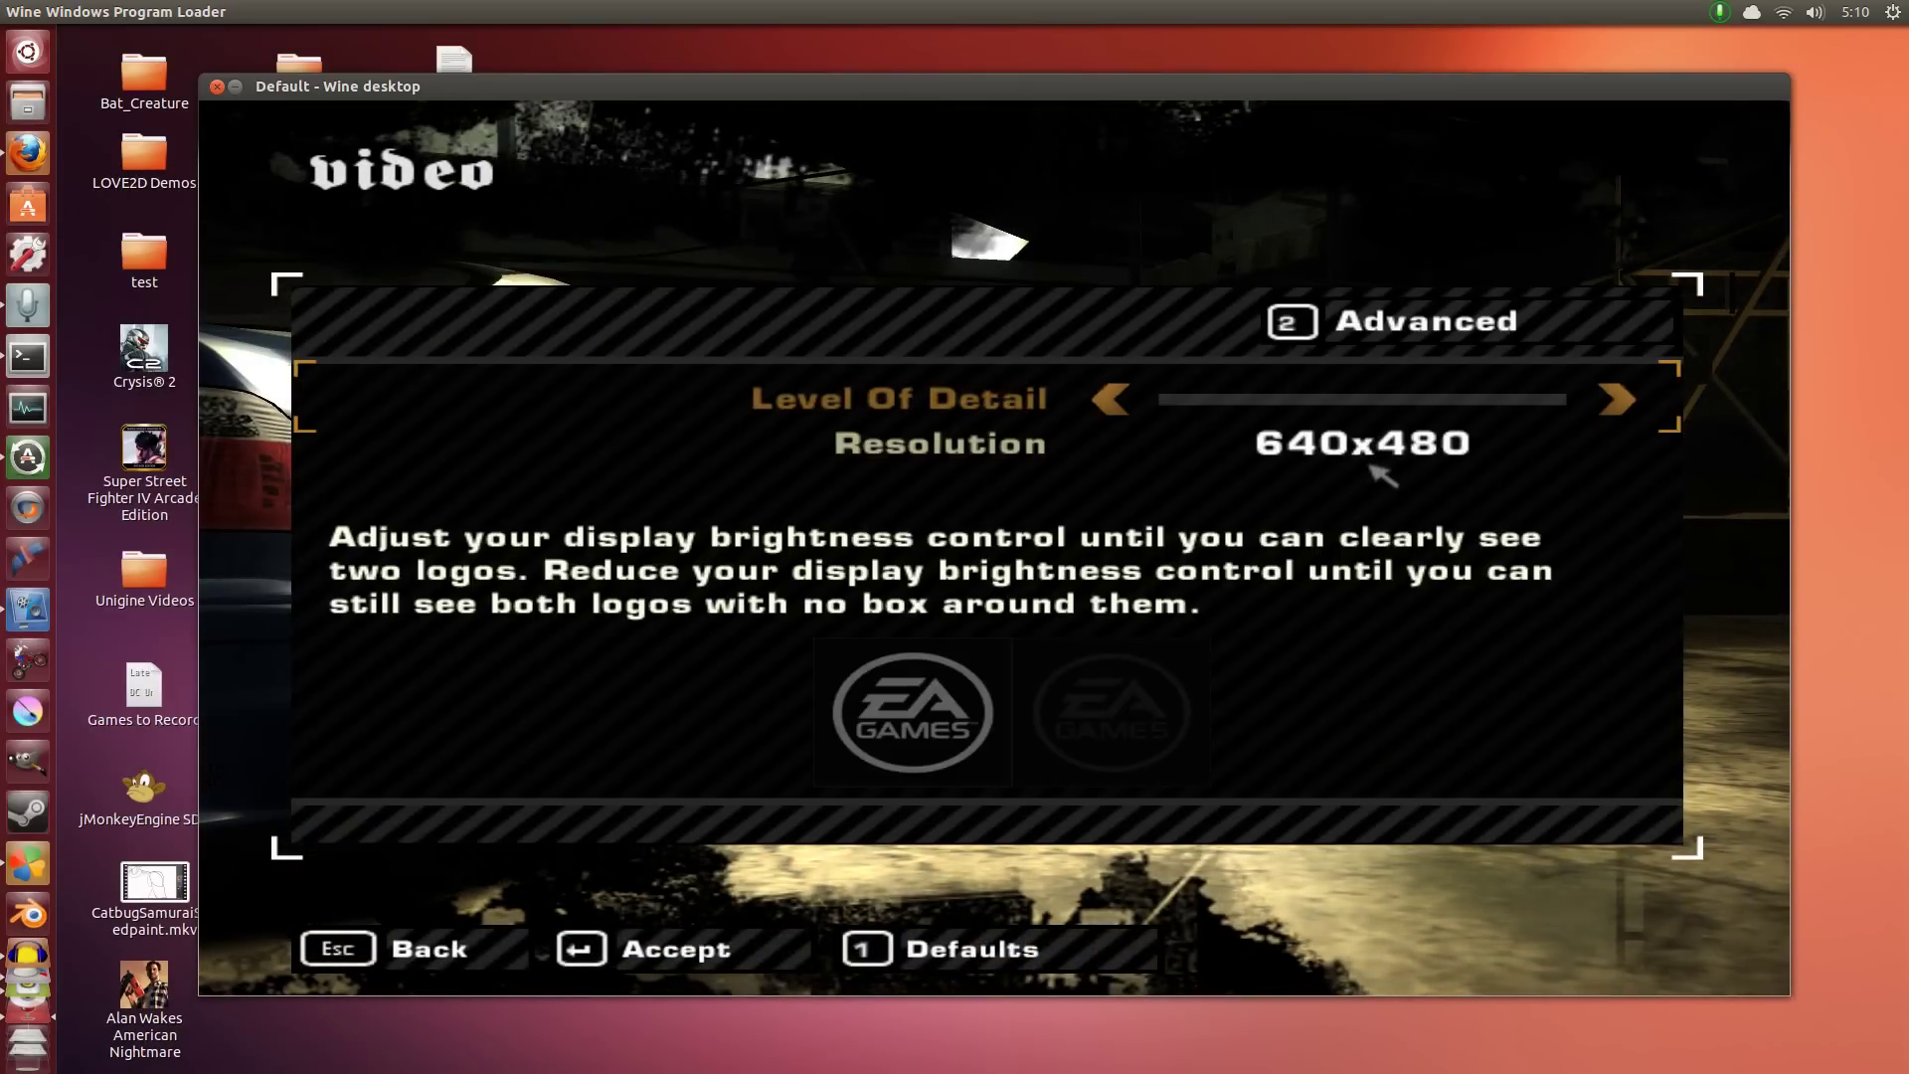
{"action": "left_click", "coordinate": [333, 947]}
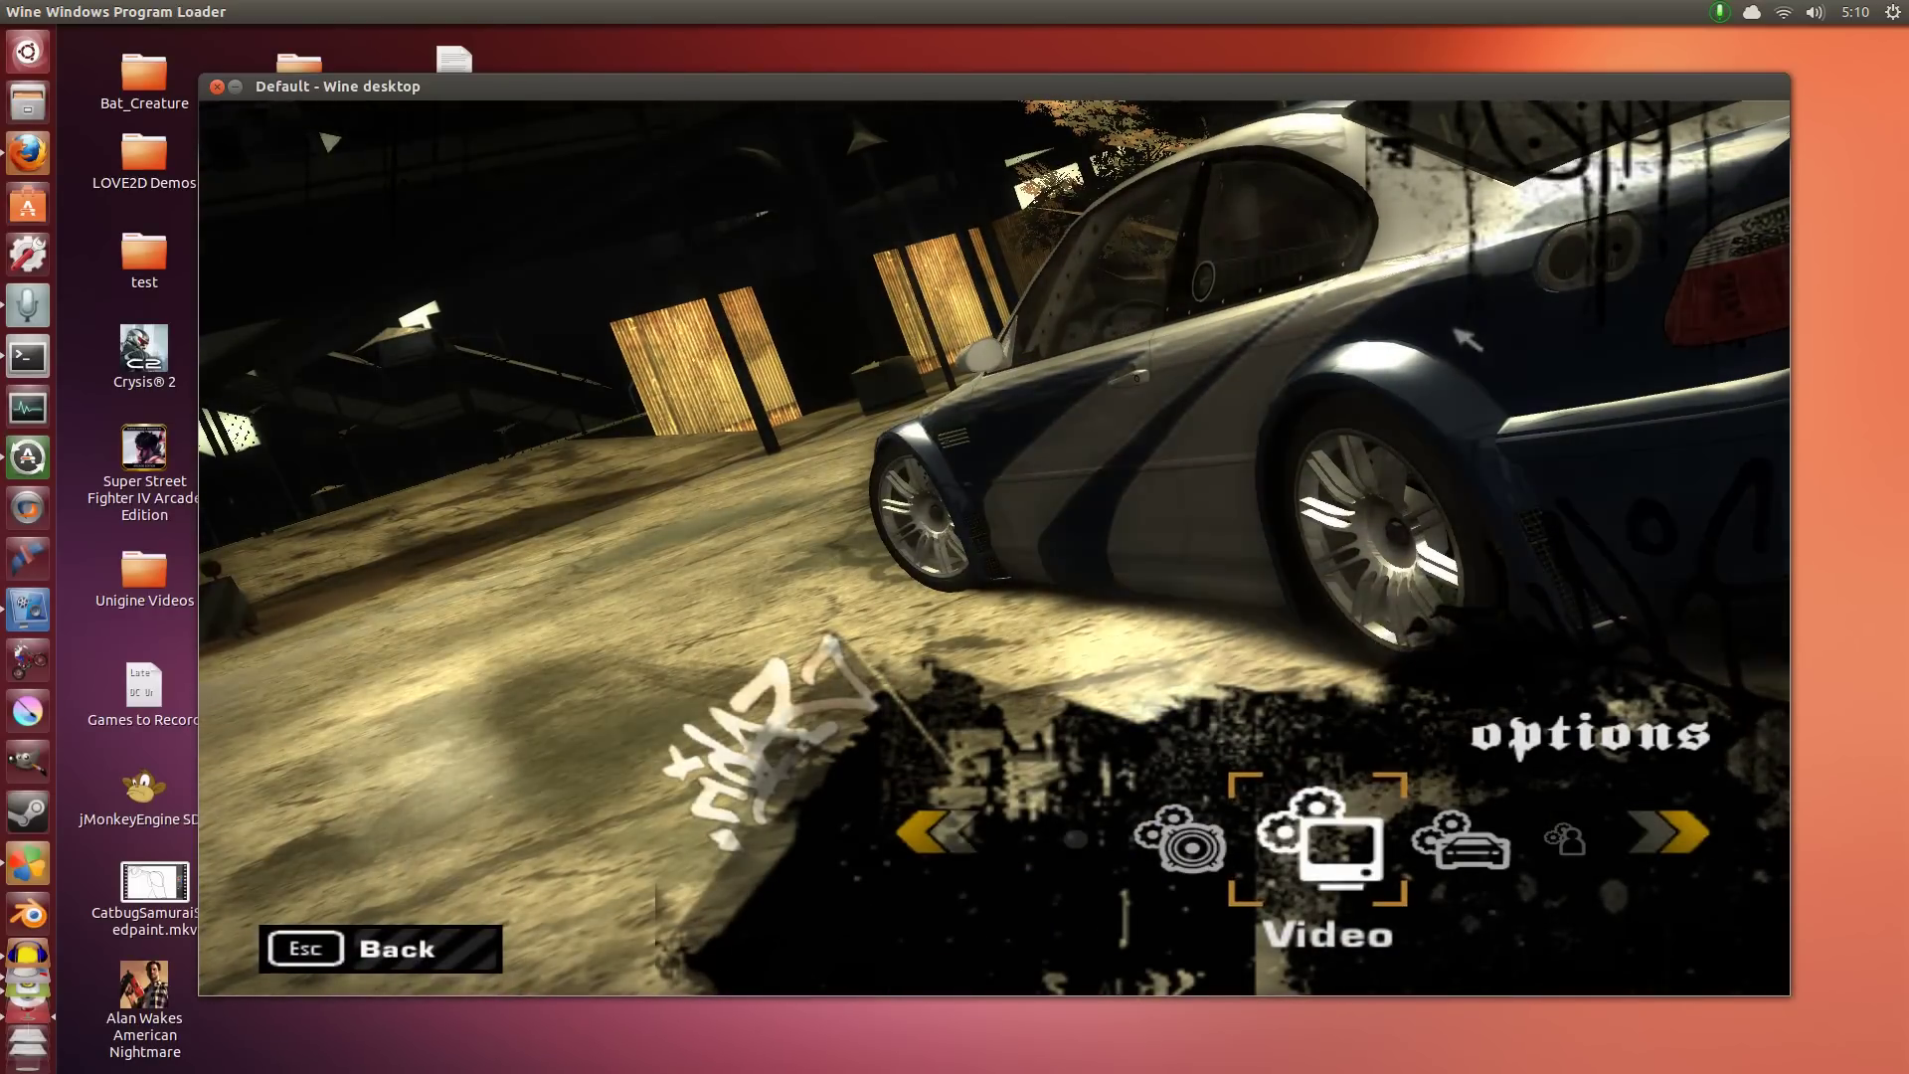
{"action": "left_click", "coordinate": [333, 946]}
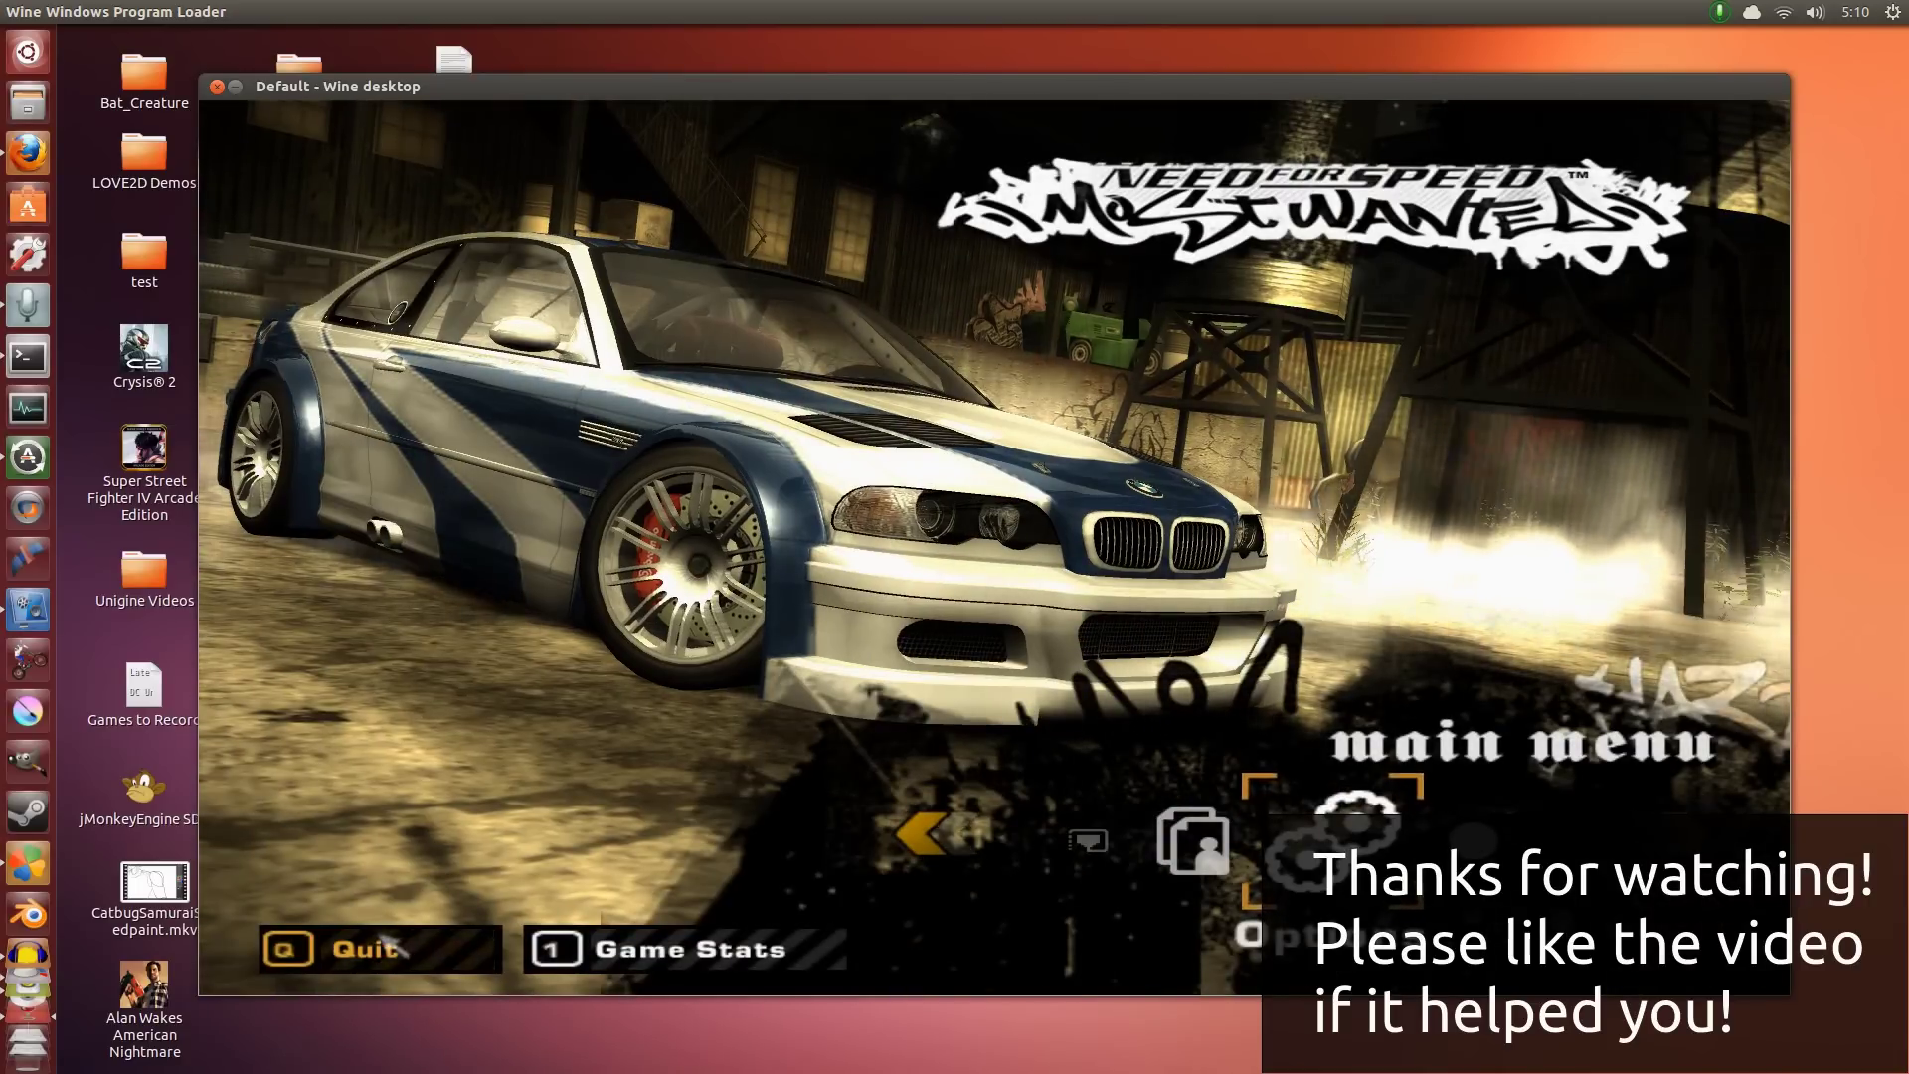
Quit the game with Yes, then nudge the PlayOnLinux window and click the desktop
{"action": "left_click", "coordinate": [393, 948]}
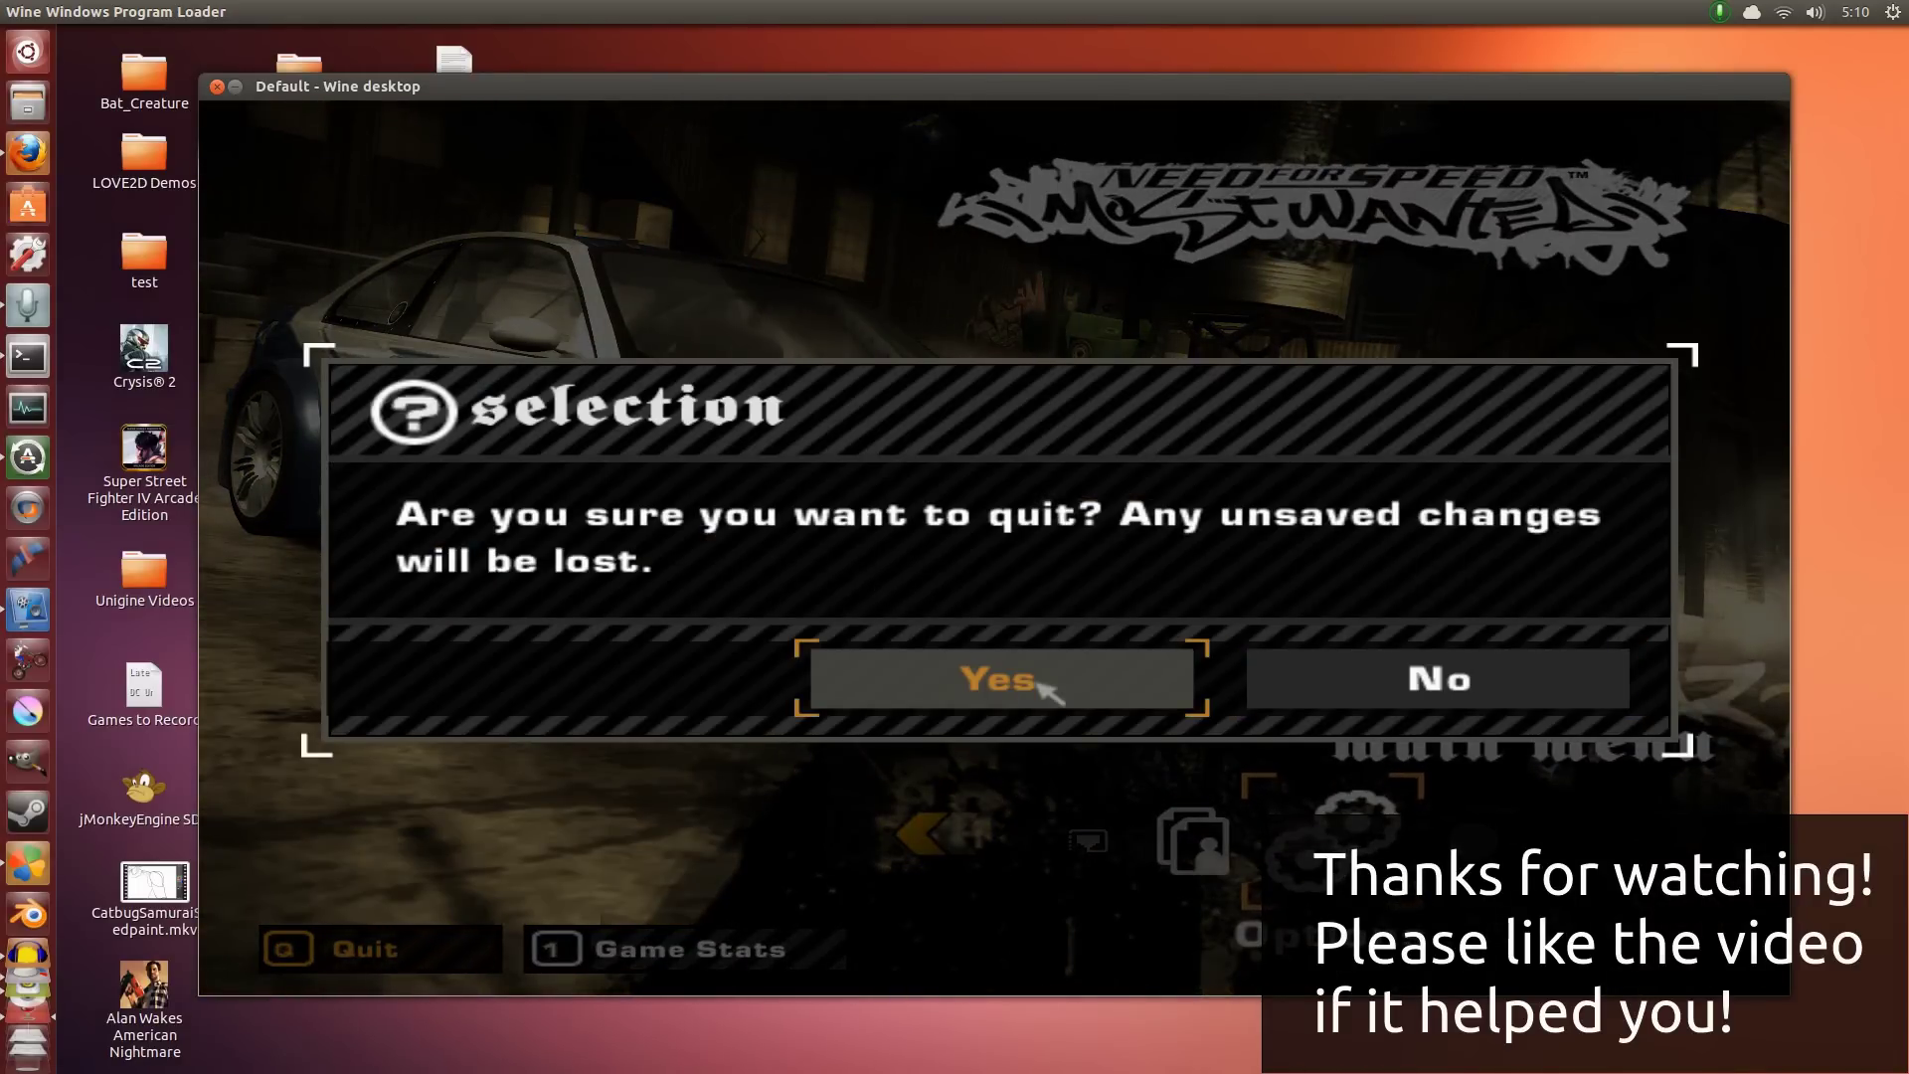
{"action": "left_click", "coordinate": [1039, 681]}
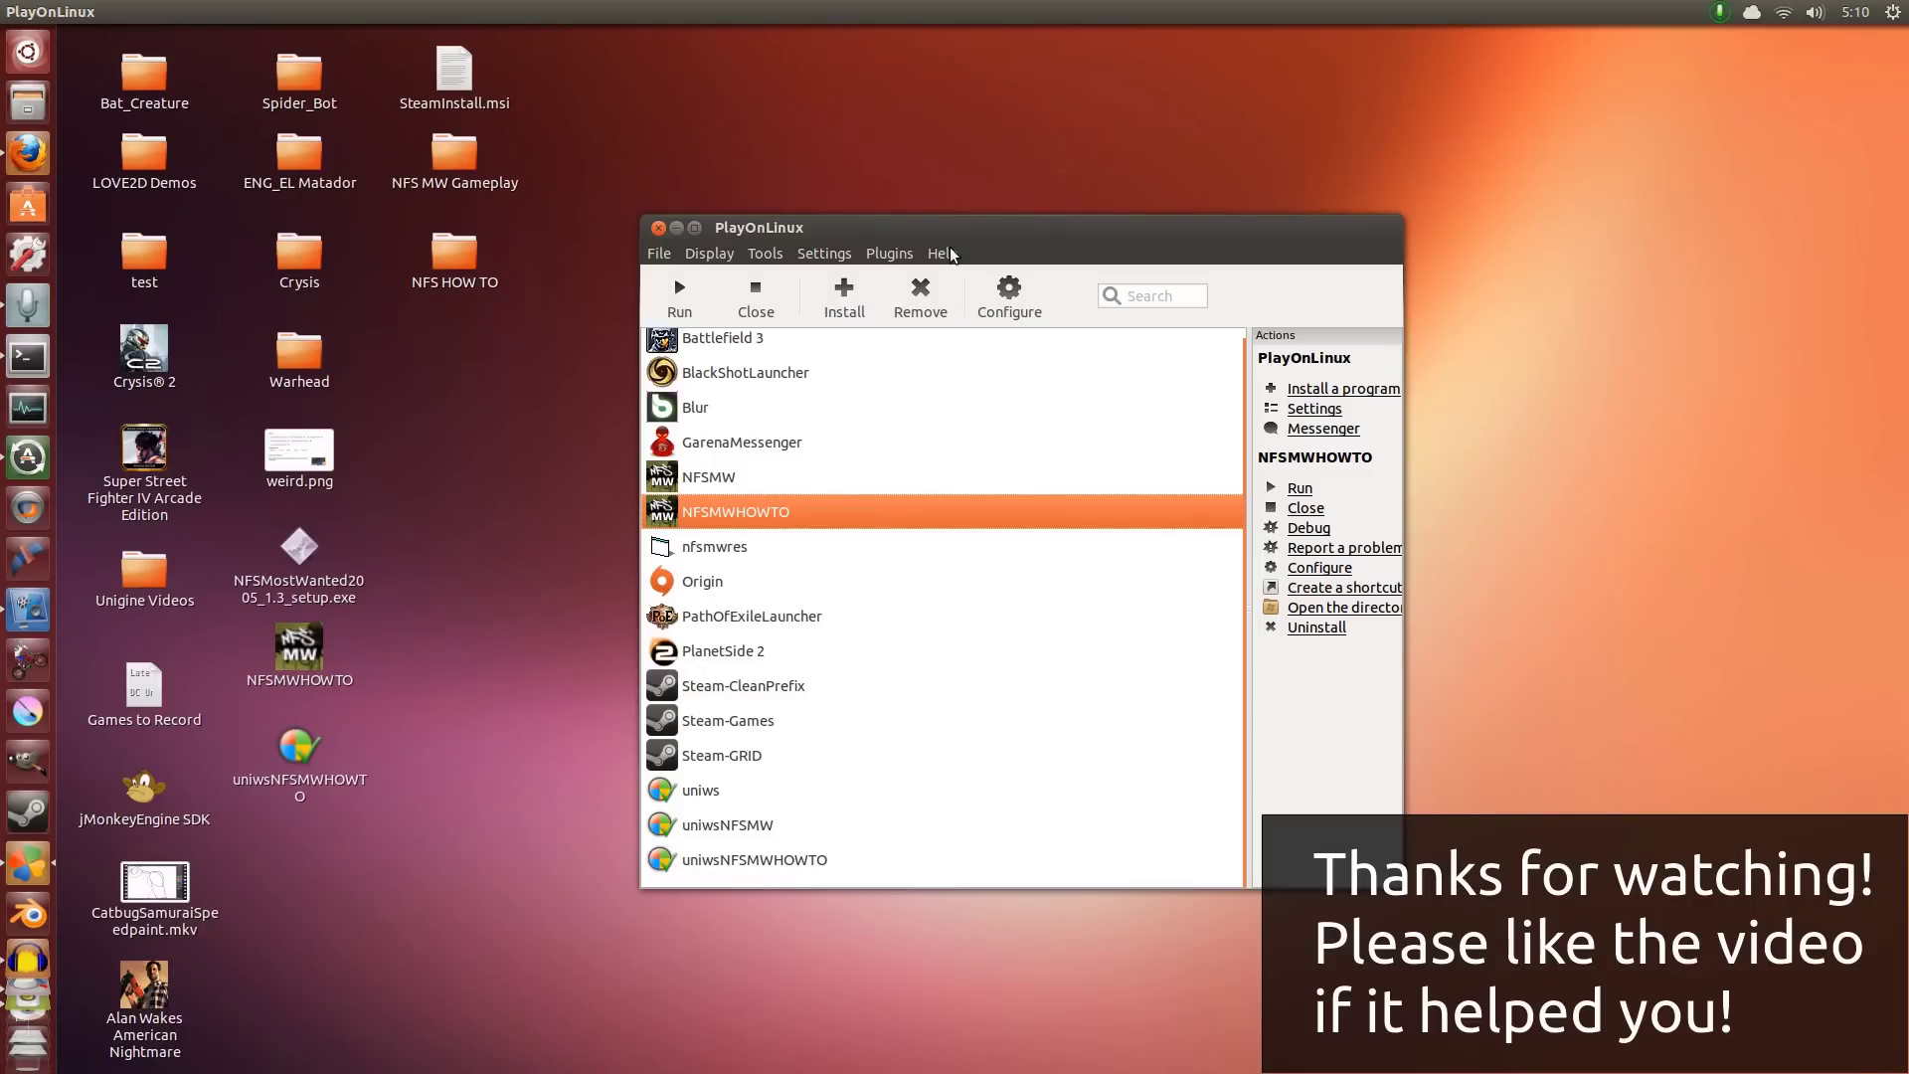
{"action": "left_click", "coordinate": [1015, 229]}
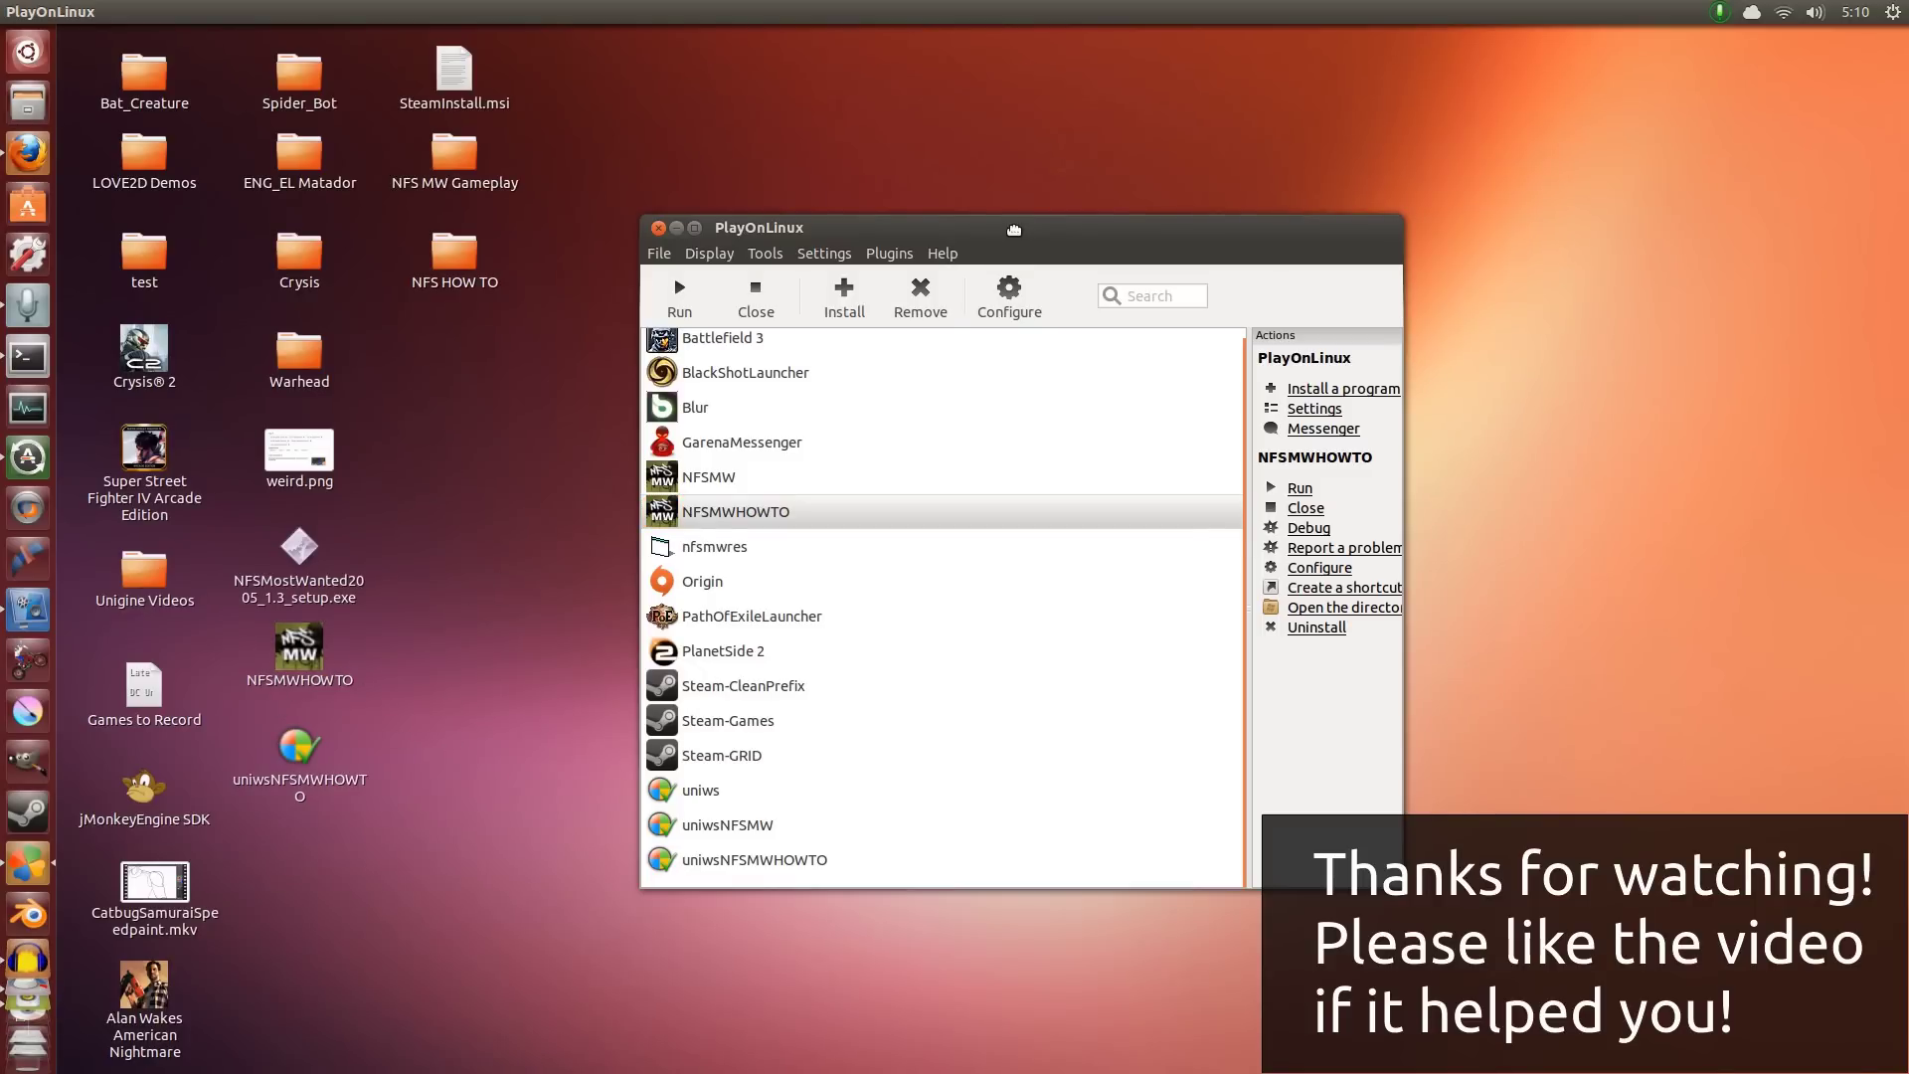
{"action": "left_click_drag", "start_coordinate": [1014, 230], "coordinate": [1008, 221]}
{"action": "left_click", "coordinate": [510, 435]}
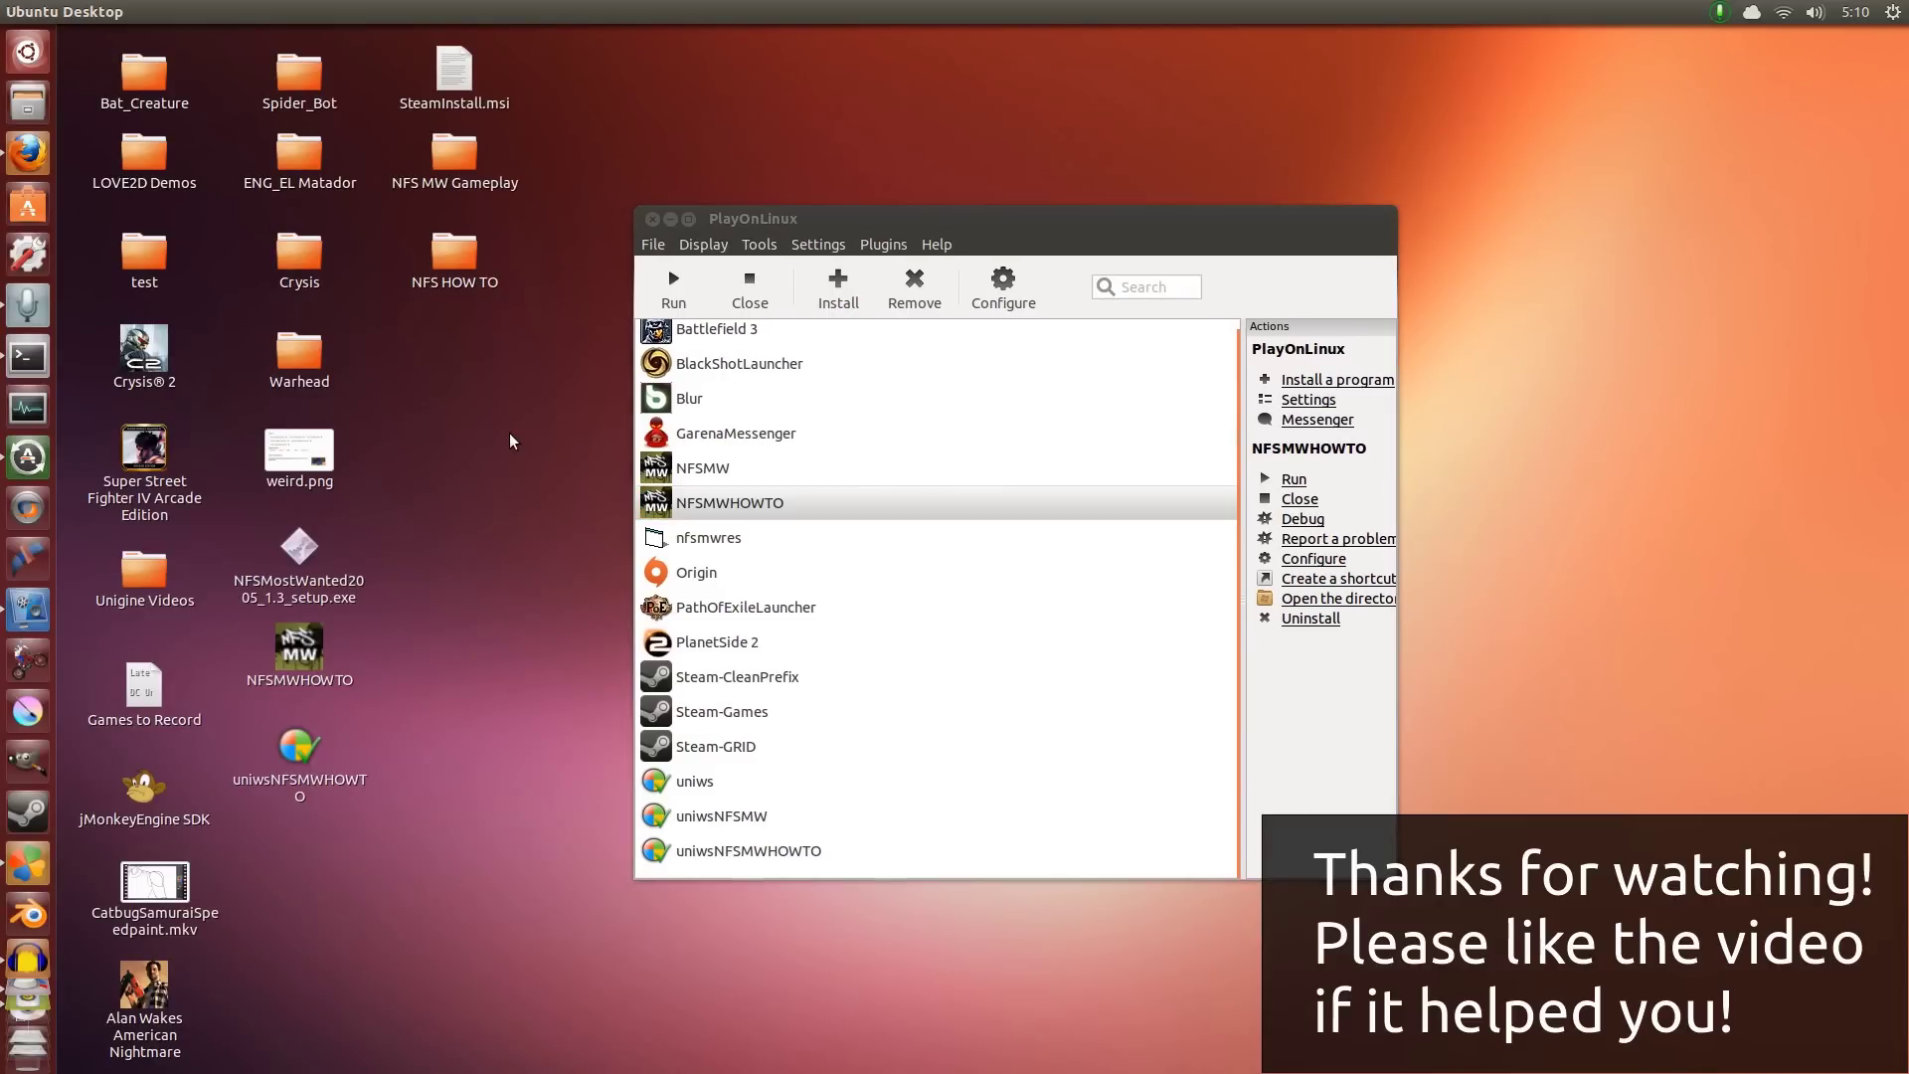